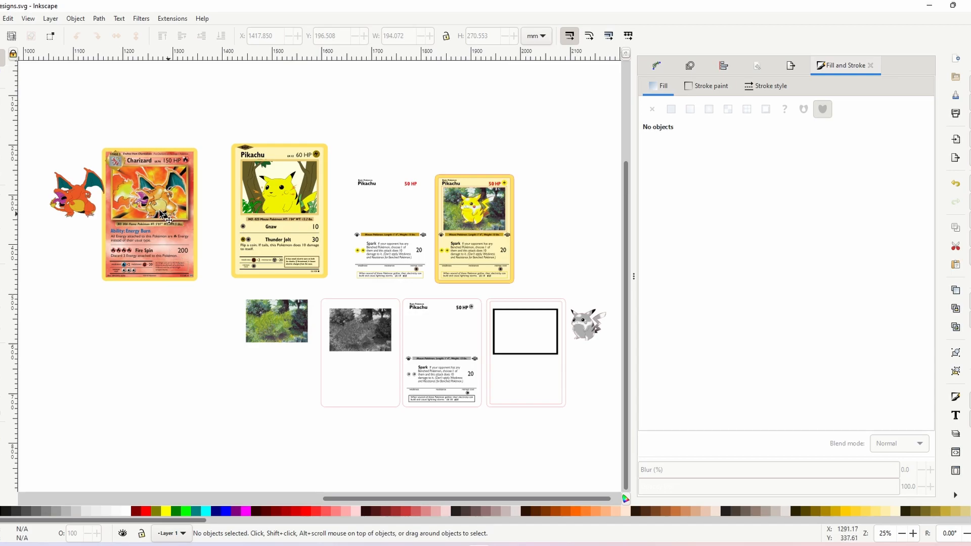
- Examine the Charizard and Pikachu card designs and their separated background, text and frame pieces in the drawing
click(267, 152)
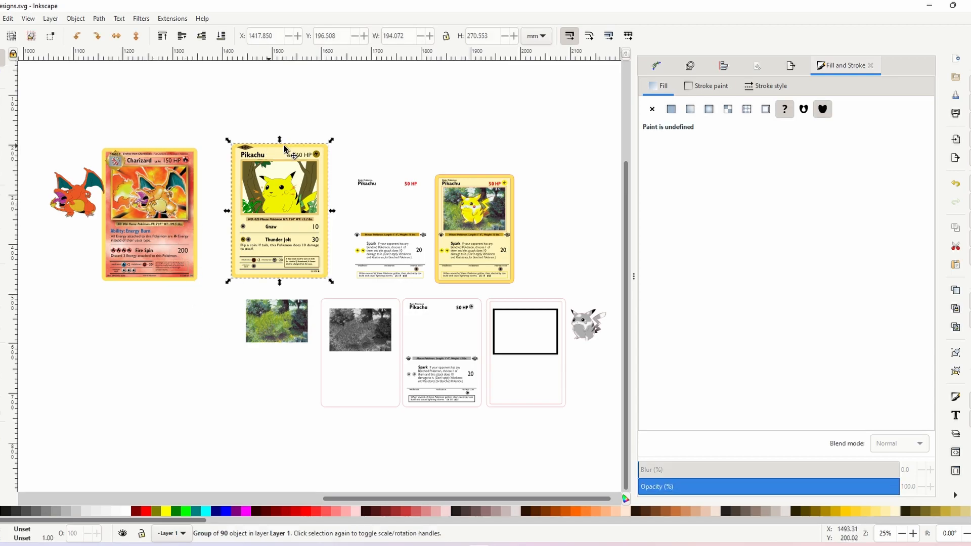
click(458, 183)
click(434, 147)
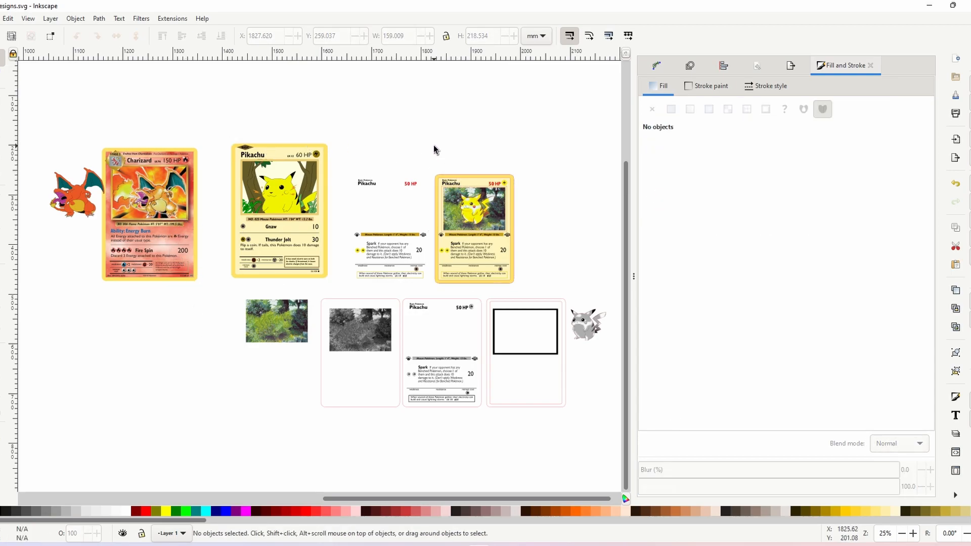
drag(433, 146, 380, 146)
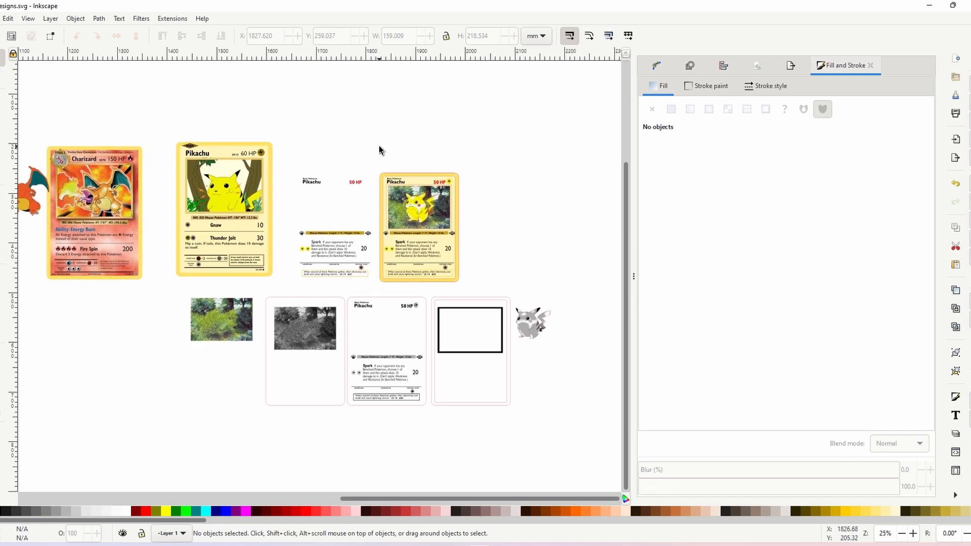
key(t)
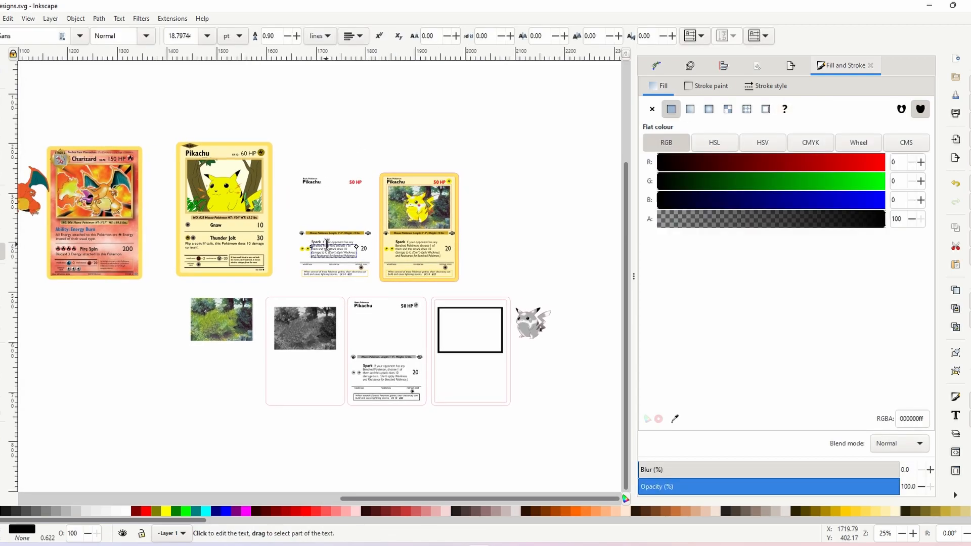
click(3, 59)
click(165, 120)
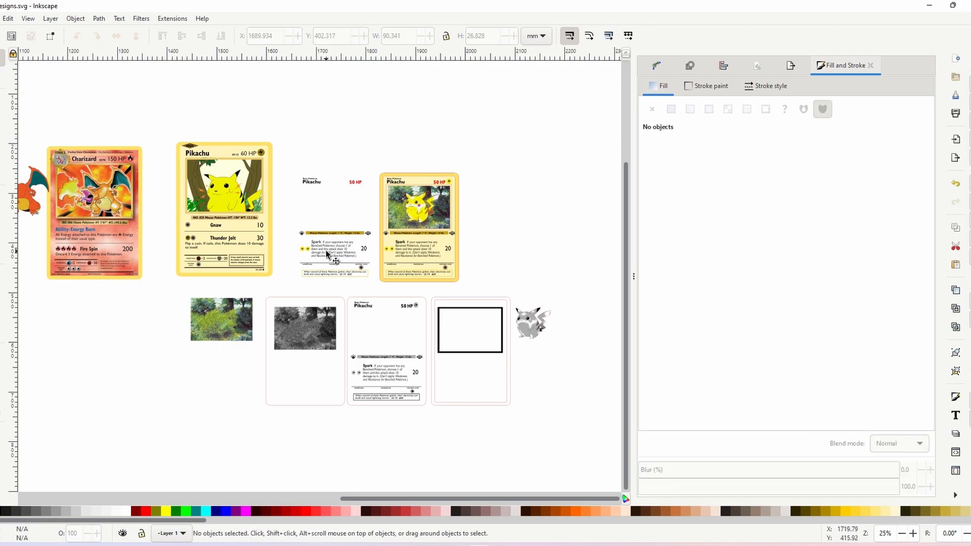
scroll(326, 253, left, 2)
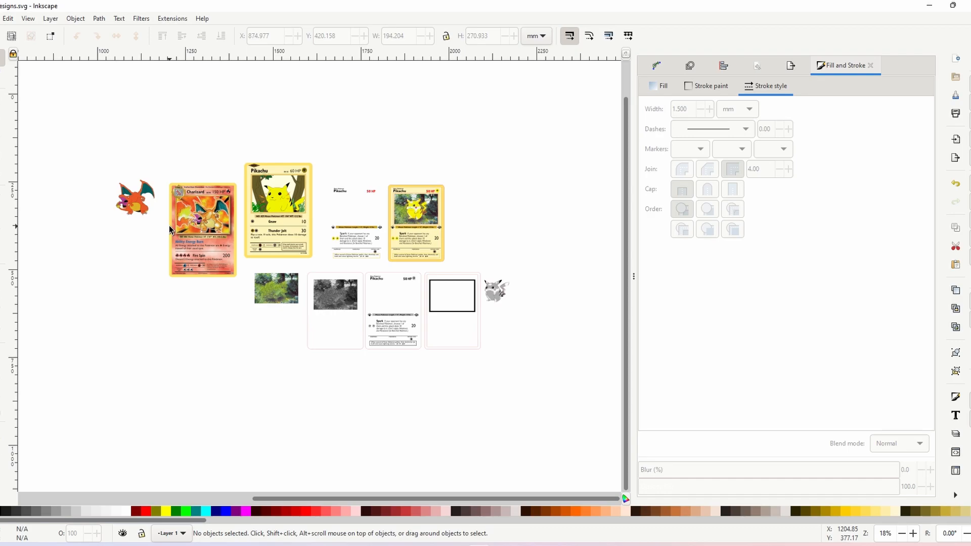
drag(63, 84, 536, 405)
click(82, 187)
drag(88, 146, 546, 376)
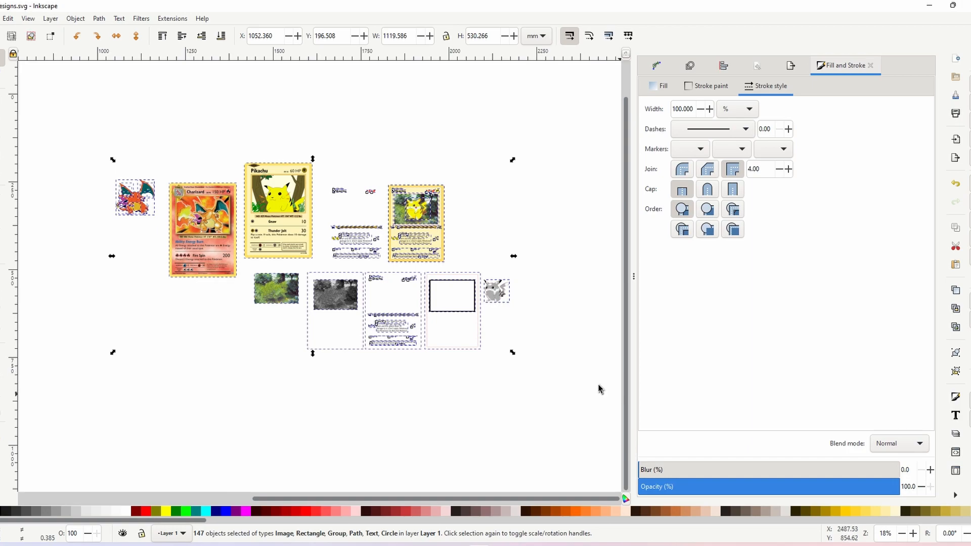
- Switch to the browser and look over the blank white project in Photopea
click(549, 545)
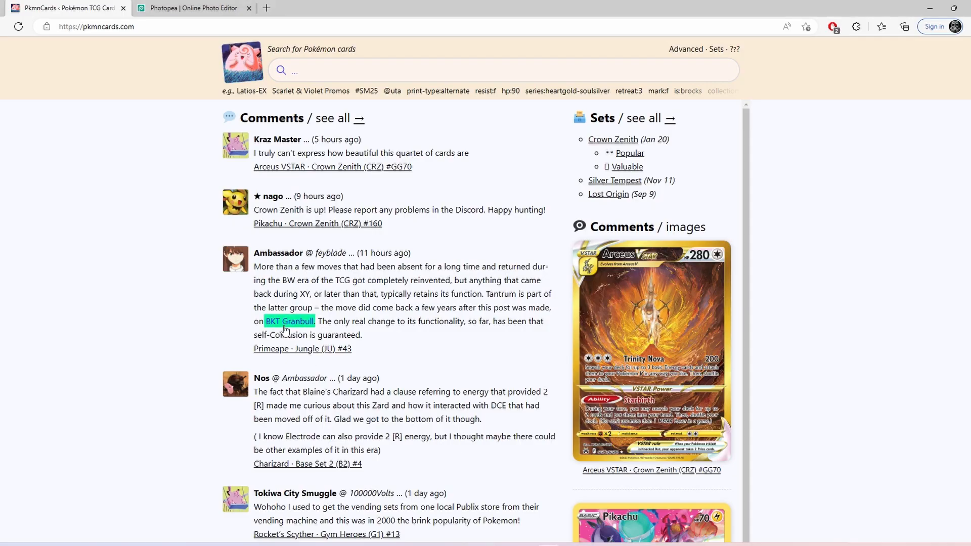
click(174, 5)
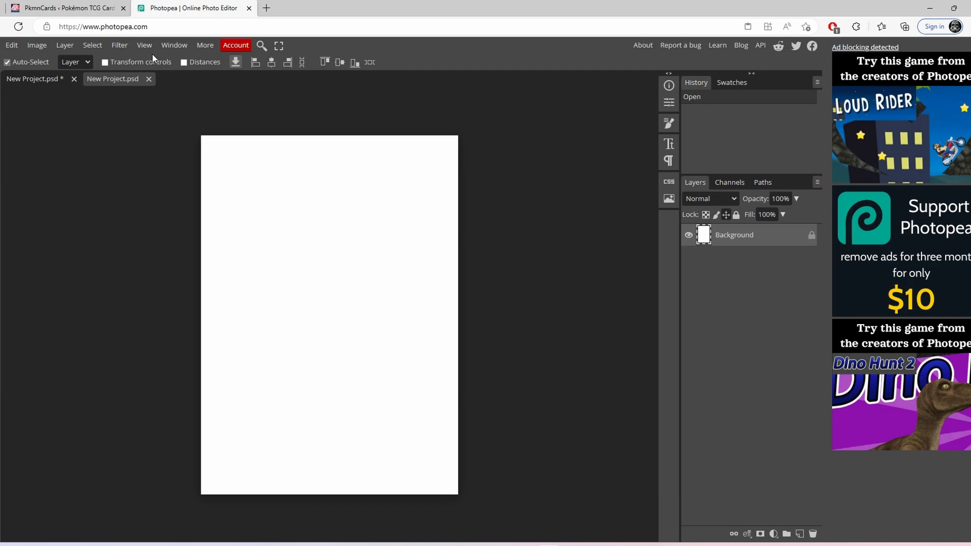
click(172, 212)
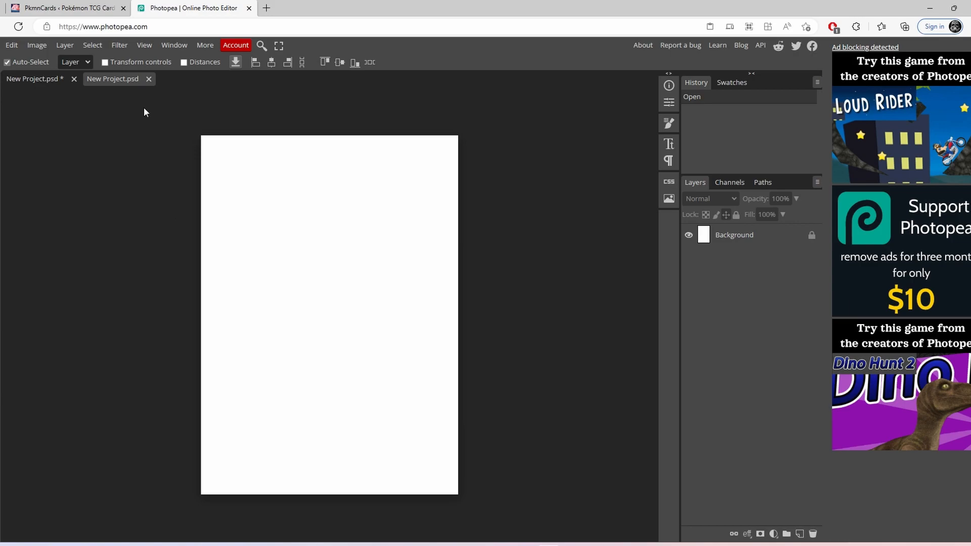
drag(189, 130, 471, 504)
drag(179, 127, 481, 527)
drag(183, 130, 481, 504)
- Search the PkmnCards site for "charizard"
click(117, 6)
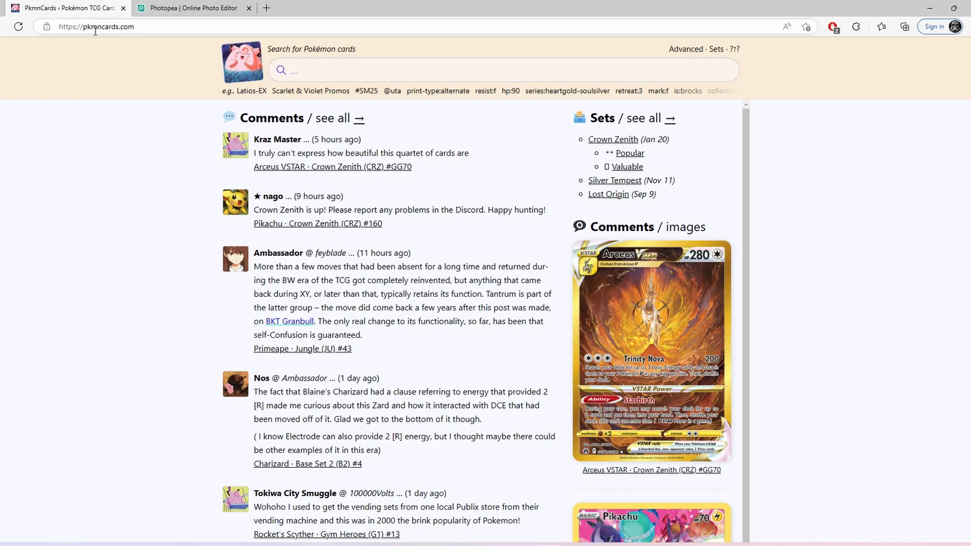
click(304, 71)
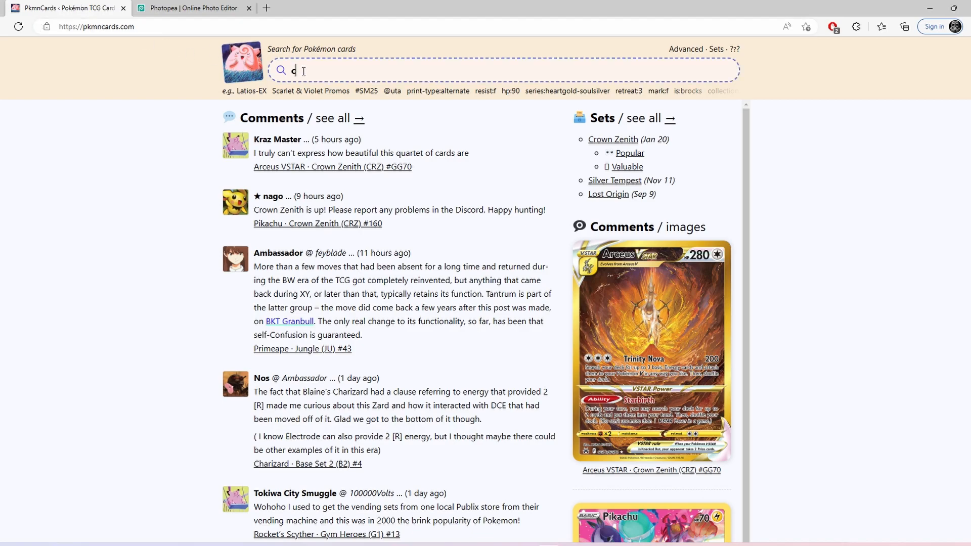
text(charizard)
key(Return)
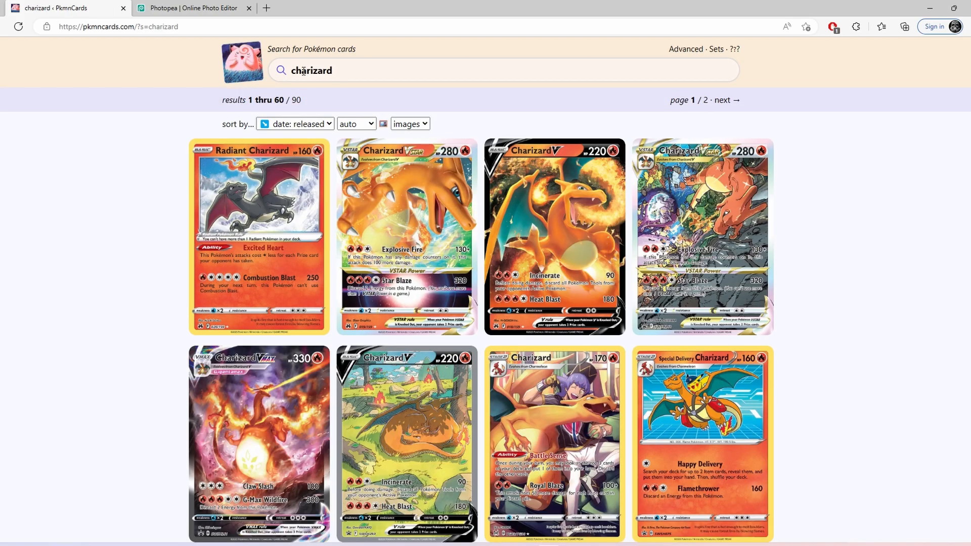
- Open the Special Delivery Charizard card, enlarge its picture and copy the image
scroll(536, 309, down, 3)
click(701, 279)
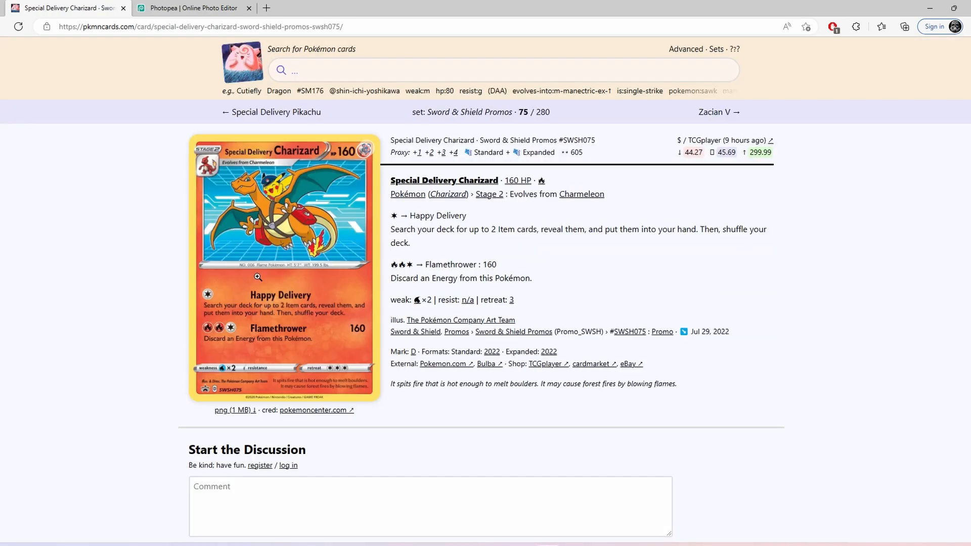
click(282, 245)
click(541, 223)
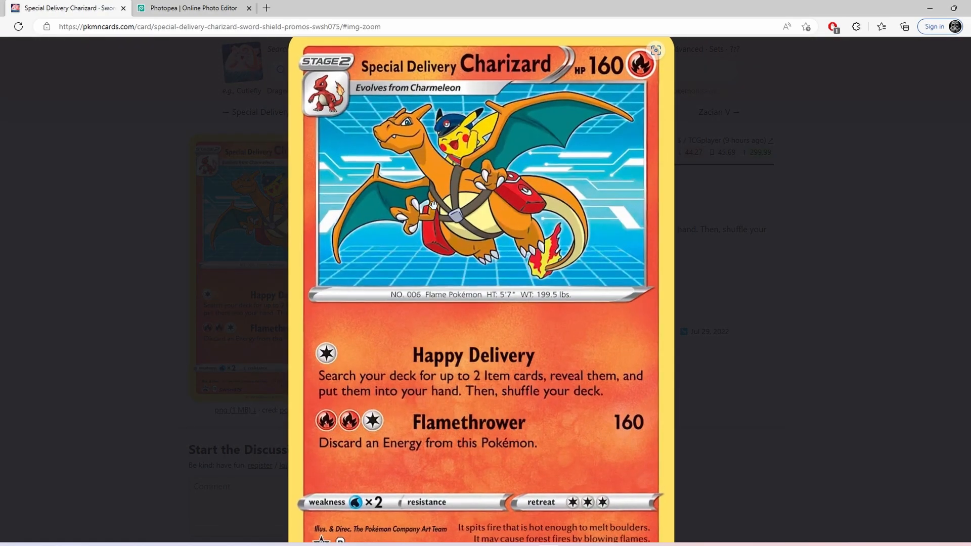
right_click(465, 174)
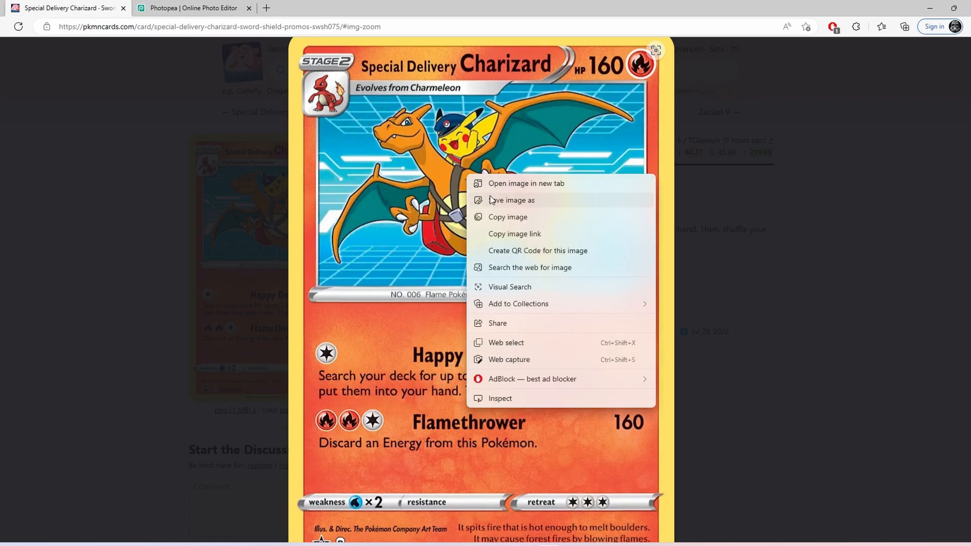
click(504, 218)
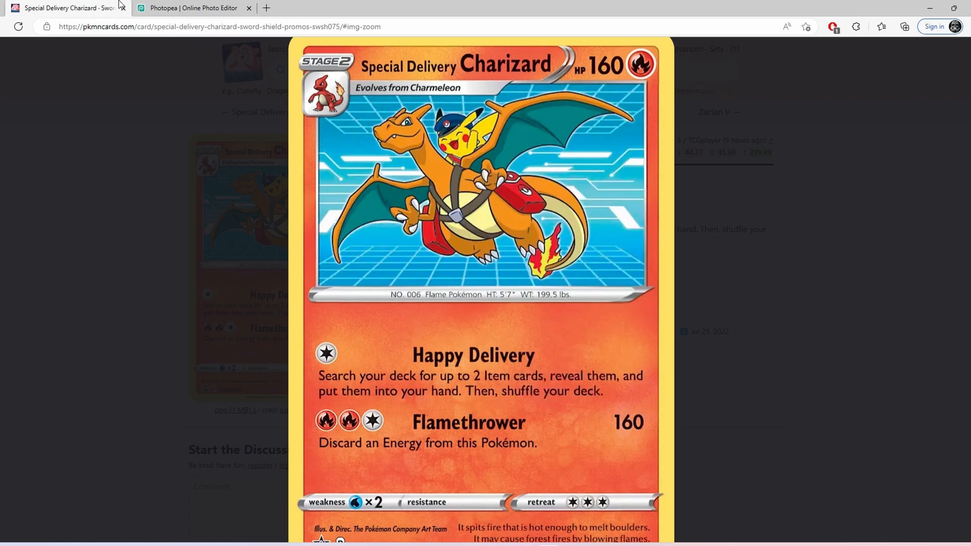
- Paste the copied card into the blank Photopea project and convert it with the Black & White adjustment
click(203, 8)
key(ctrl+v)
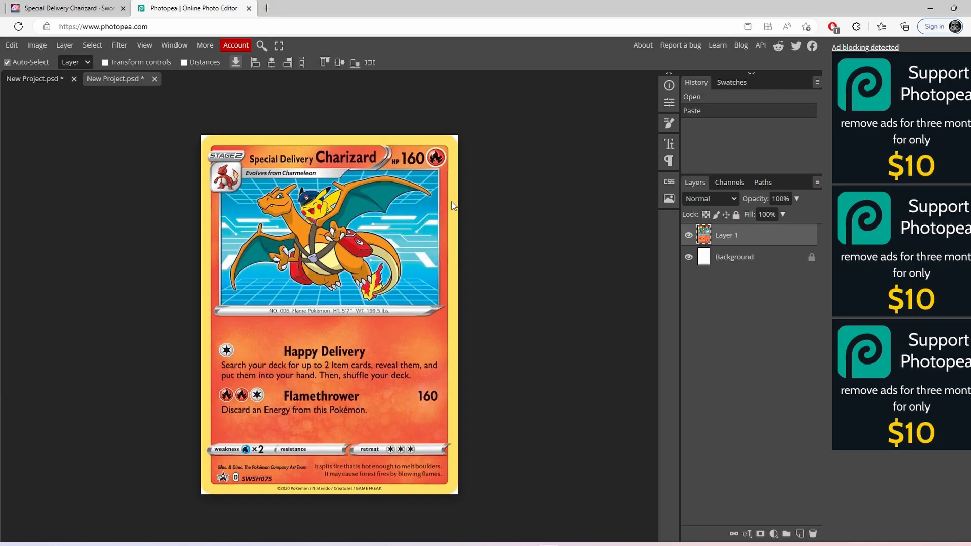
click(37, 45)
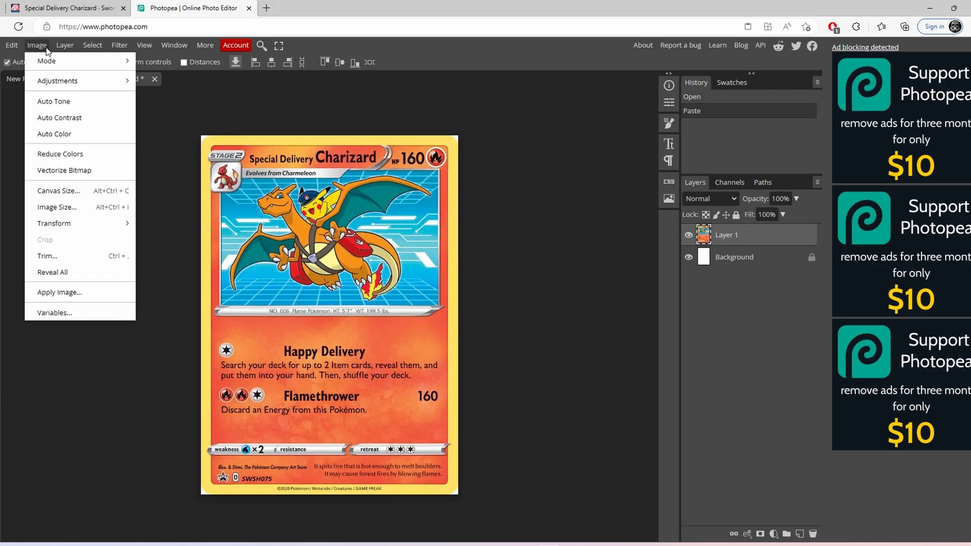
mouse_move(64, 80)
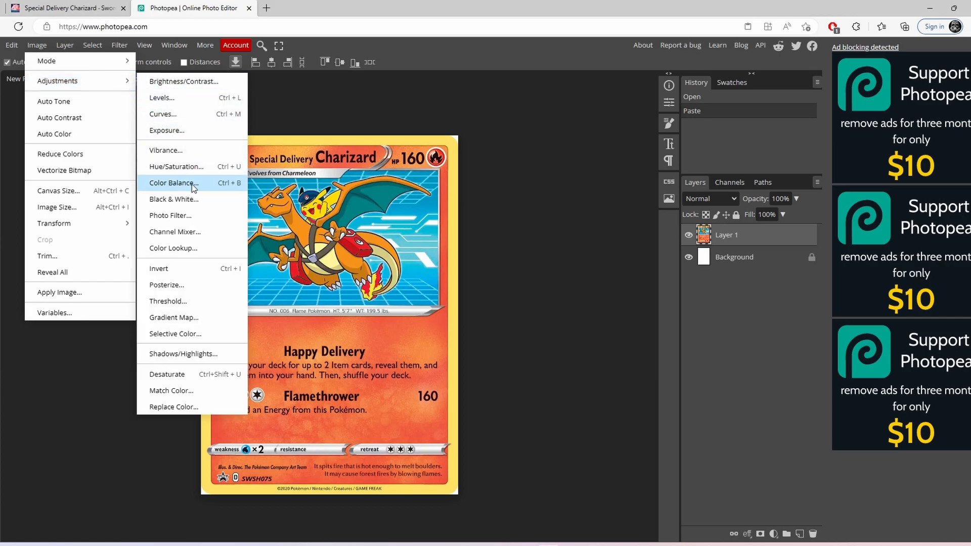
click(185, 200)
click(271, 147)
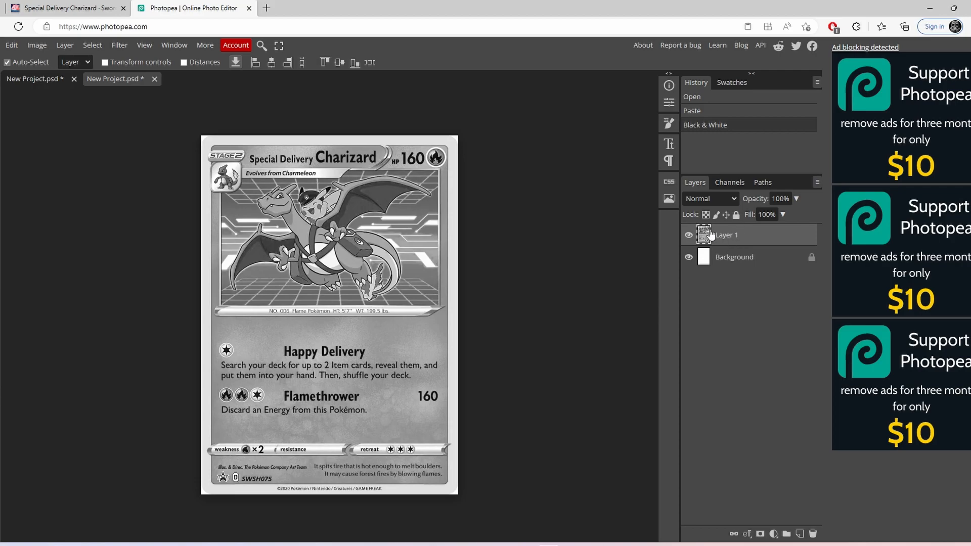
- Select the pixels of Layer 1 and export the black-and-white card as an image
ctrl+click(708, 240)
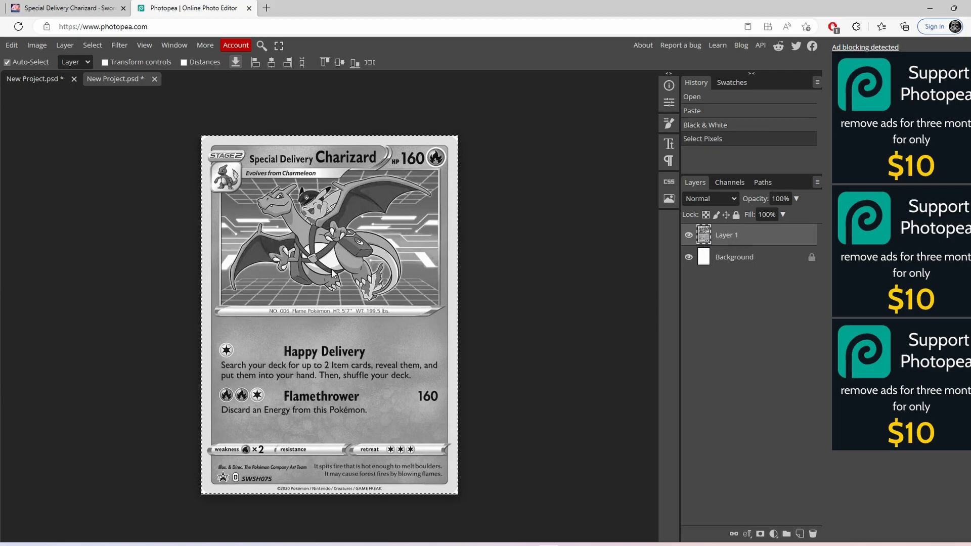
key(ctrl+Tab)
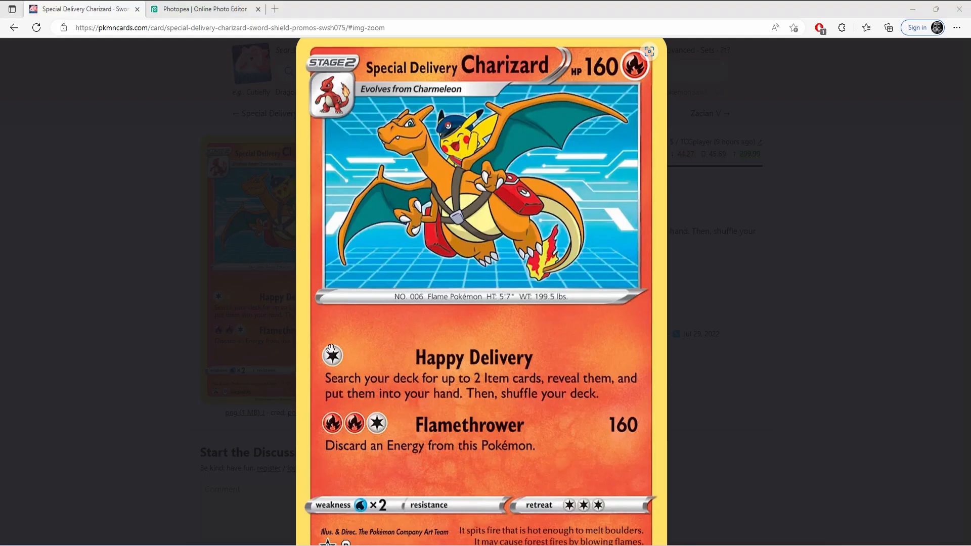
key(ctrl+Tab)
click(10, 47)
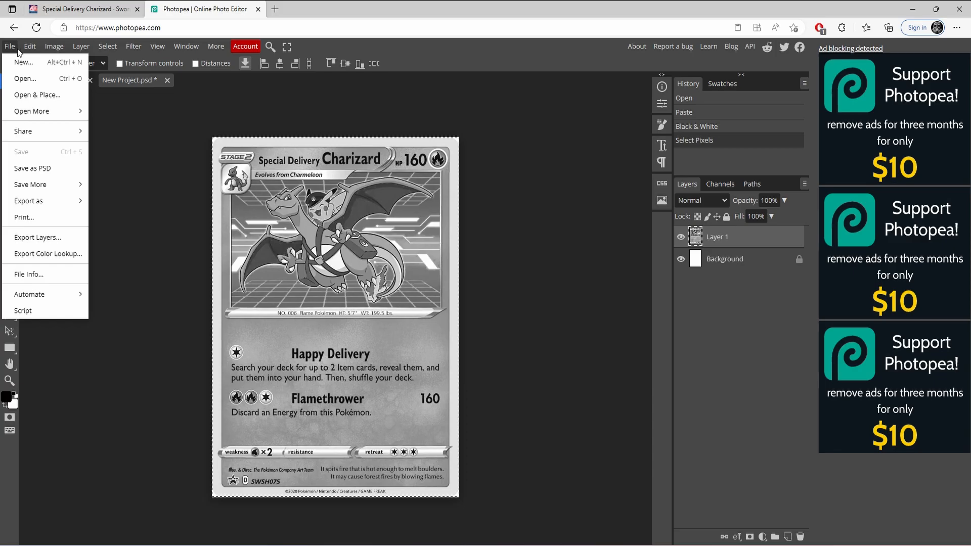
click(148, 209)
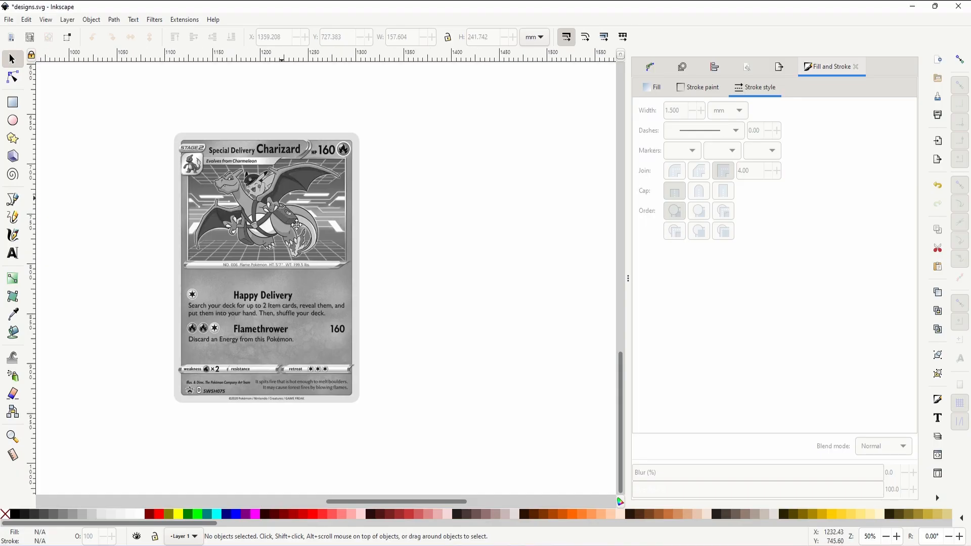
- In Inkscape, draw a rounded rectangle with a flat red stroke beside the card image, about 173 mm wide and 279 mm high
mouse_move(296, 224)
mouse_down()
mouse_move(304, 221)
mouse_move(257, 239)
mouse_move(289, 265)
mouse_move(276, 235)
mouse_up()
click(278, 234)
click(698, 87)
click(664, 110)
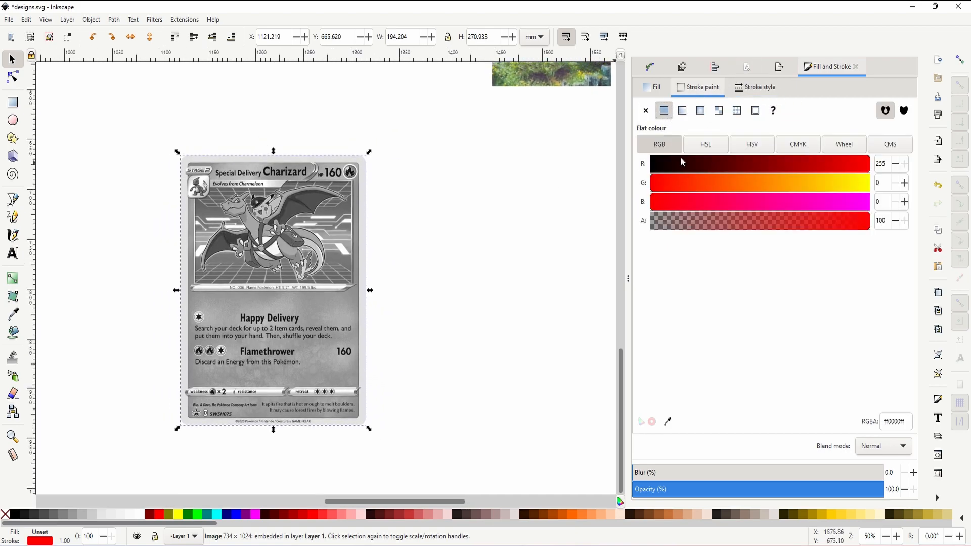
click(13, 104)
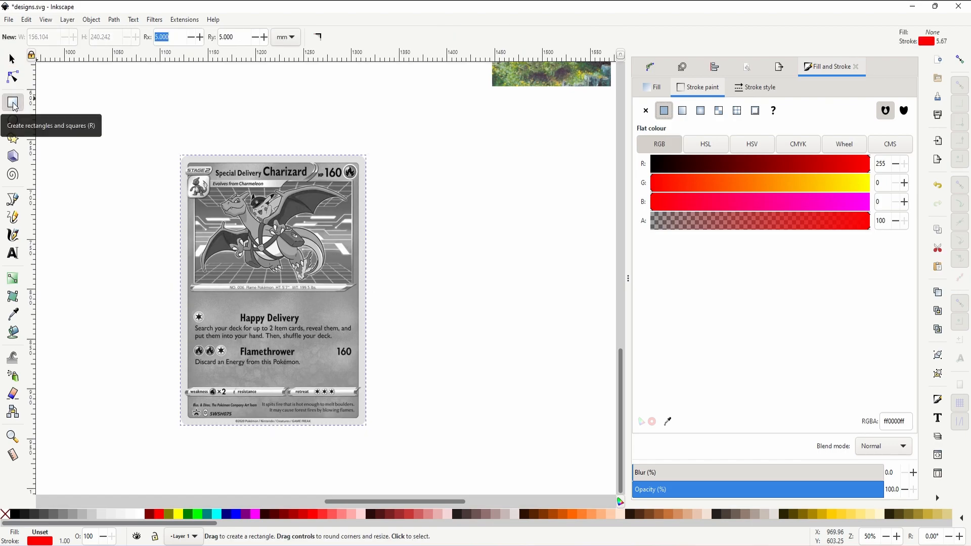
drag(393, 158, 558, 436)
- Place the red rectangle on the card's upper-left corner and, with snapping enabled, resize it to the card's right and lower edges
key(s)
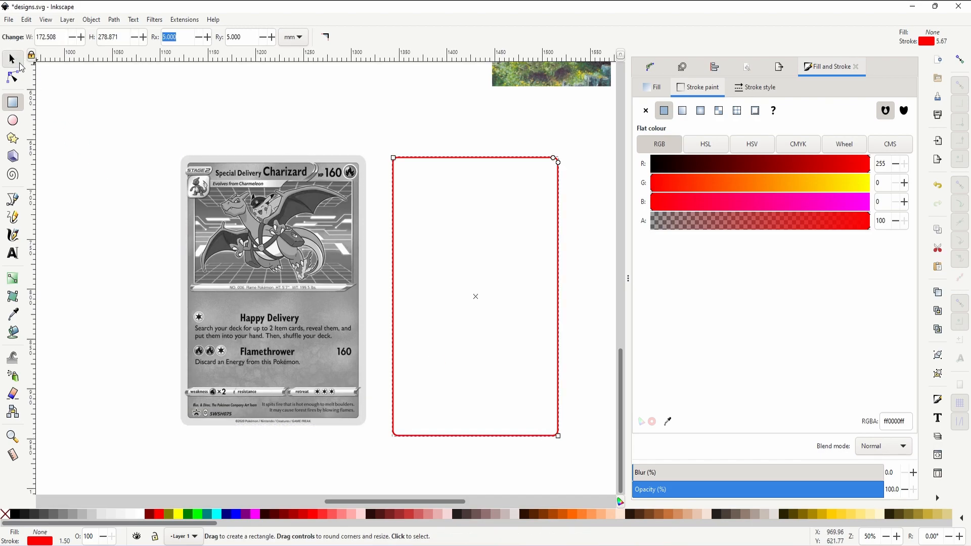
drag(421, 159, 209, 156)
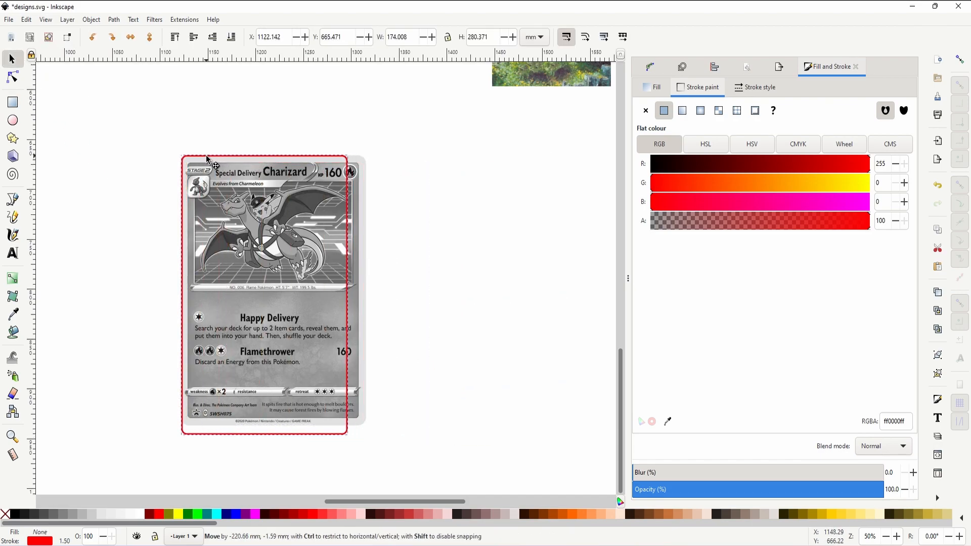
drag(351, 301, 362, 304)
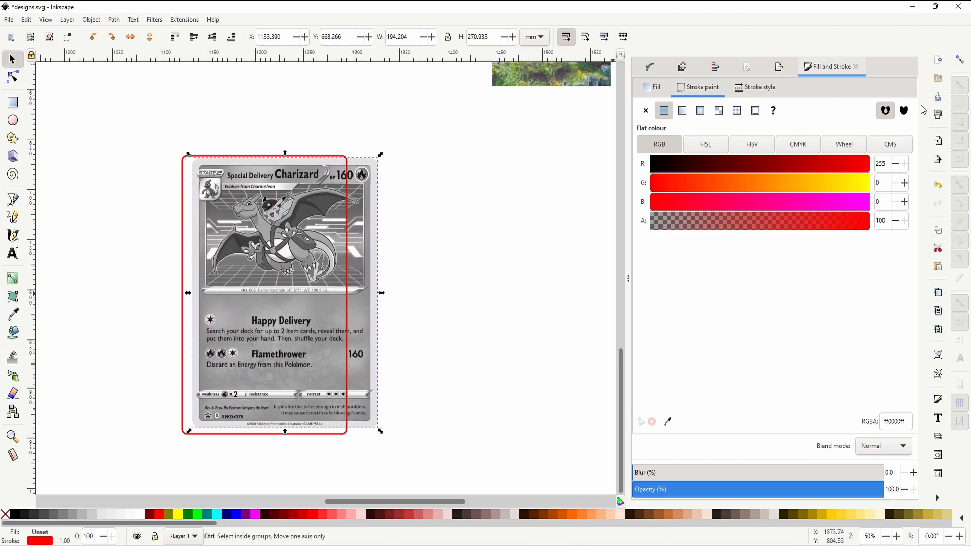
key(ctrl+z)
click(960, 58)
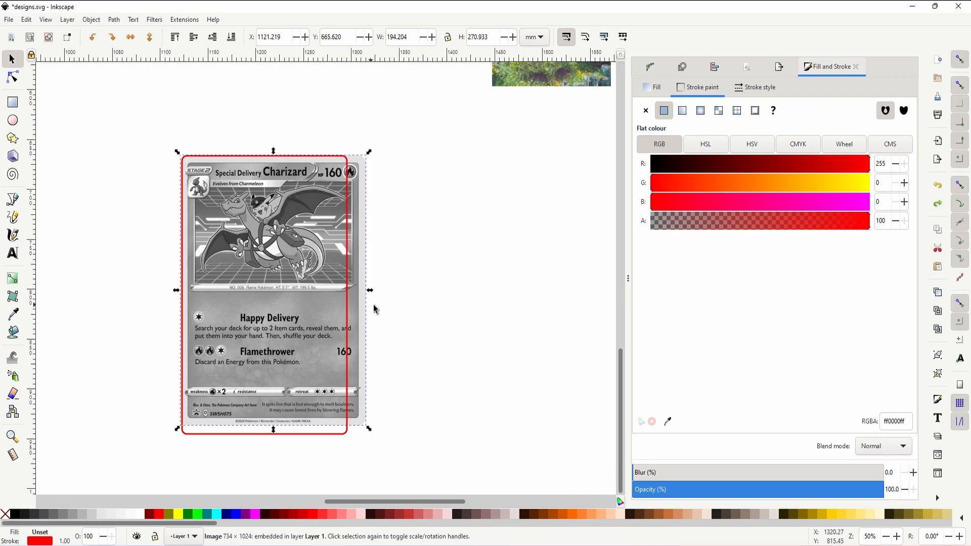
click(349, 264)
drag(352, 295, 369, 296)
- Extend the red rectangle's left side to the card image's left edge, giving a width of 194.204 mm
key(z)
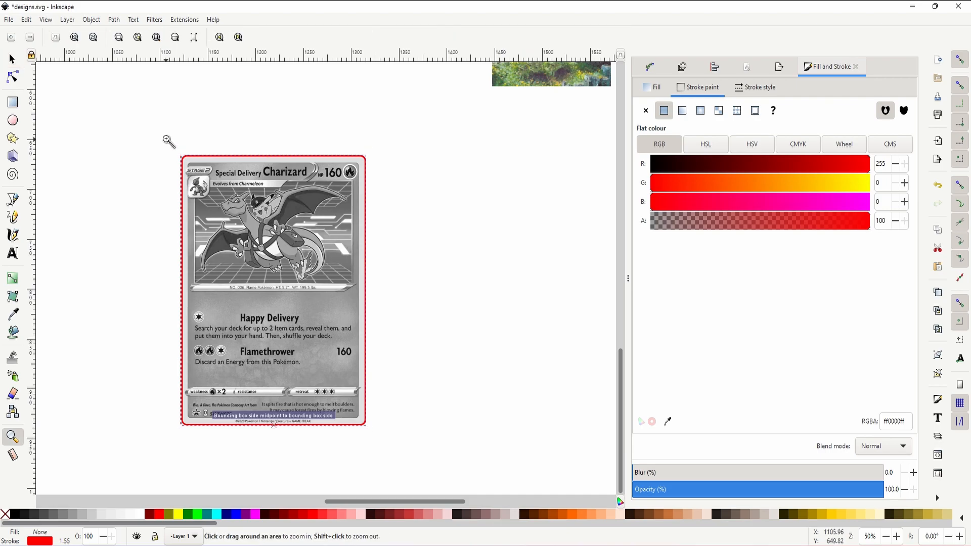
click(196, 162)
click(197, 161)
click(16, 61)
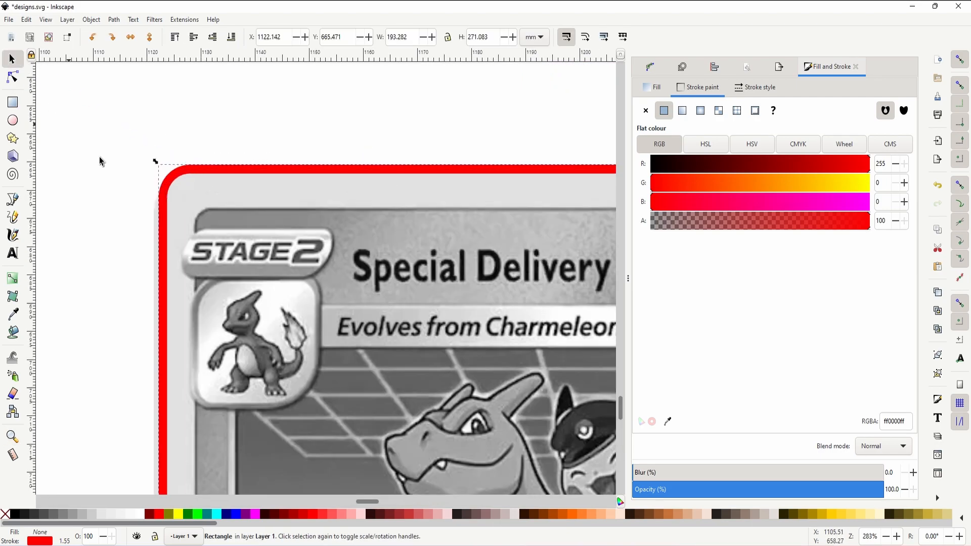
scroll(187, 72, down, 6)
scroll(187, 73, down, 10)
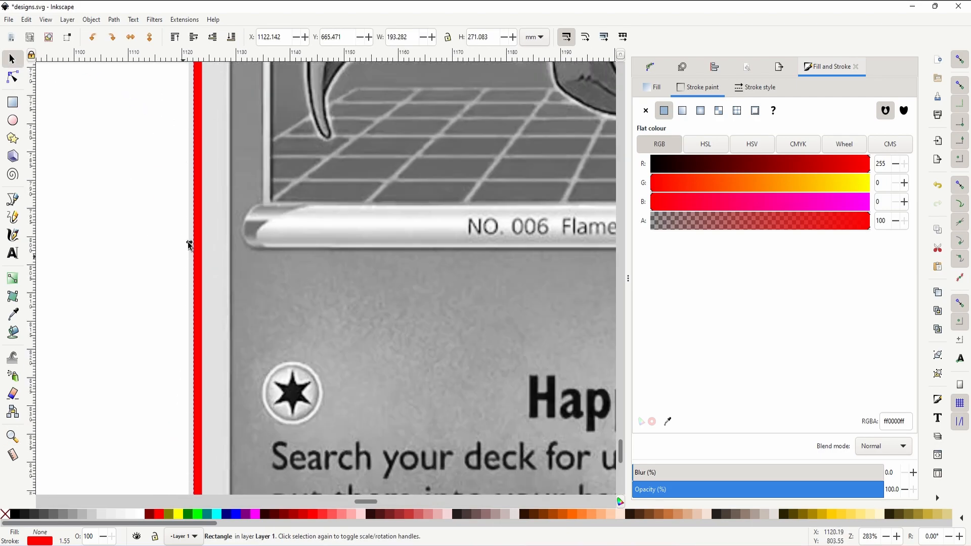
drag(187, 244, 182, 238)
scroll(328, 387, up, 12)
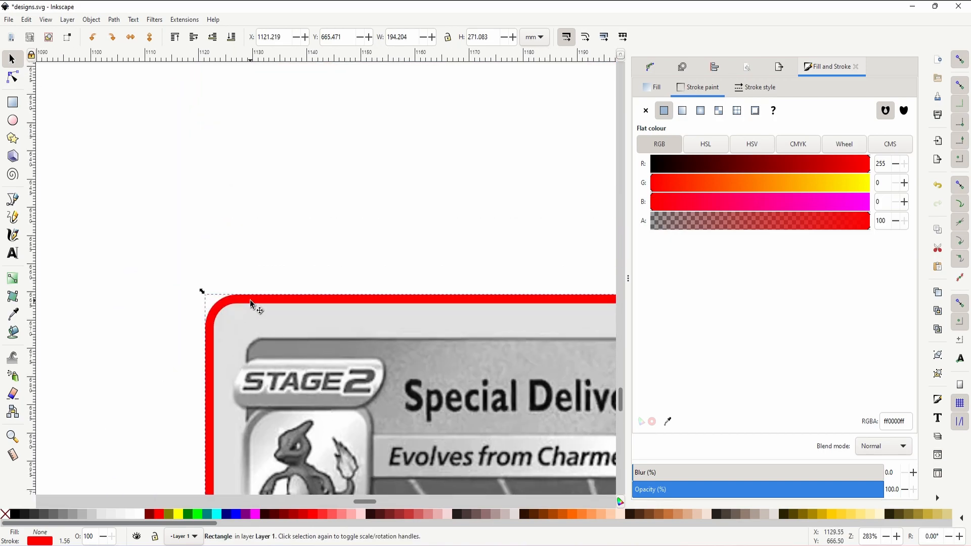
- Try a corner radius of 1 mm in both directions on the red rectangle around the Charizard card
key(r)
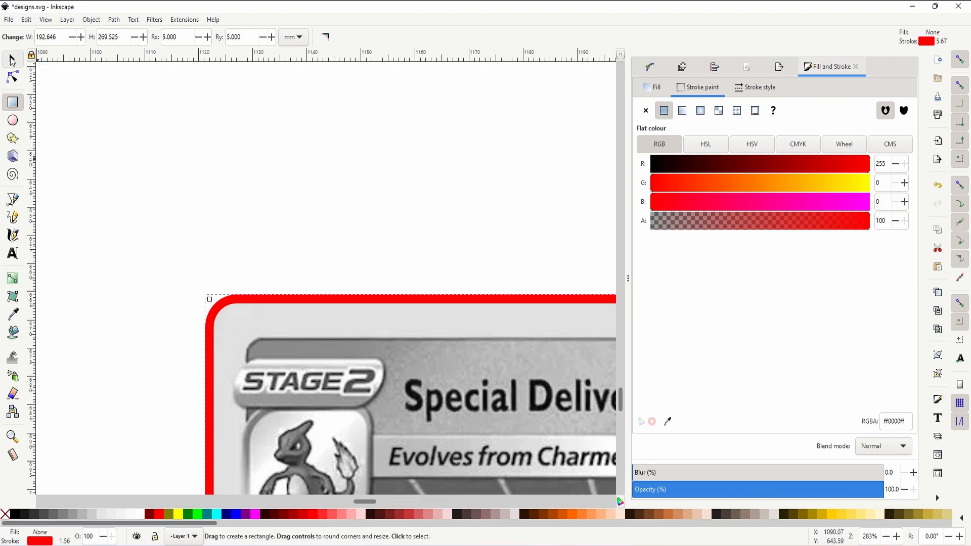
triple_click(190, 37)
text(1)
key(Tab)
text(1)
key(Return)
- Set the red rectangle's horizontal and vertical corner radii to 7 mm and deselect it
click(172, 32)
text(74)
key(Tab)
text(7)
key(shift+Tab)
text(7)
key(Tab)
key(Return)
key(Escape)
- Examine how the red rounded outline fits around the whole black-and-white Charizard card
key(z)
shift+click(317, 234)
shift+click(316, 233)
shift+click(316, 234)
shift+click(317, 234)
drag(411, 317, 278, 197)
shift+click(281, 203)
drag(319, 285, 329, 267)
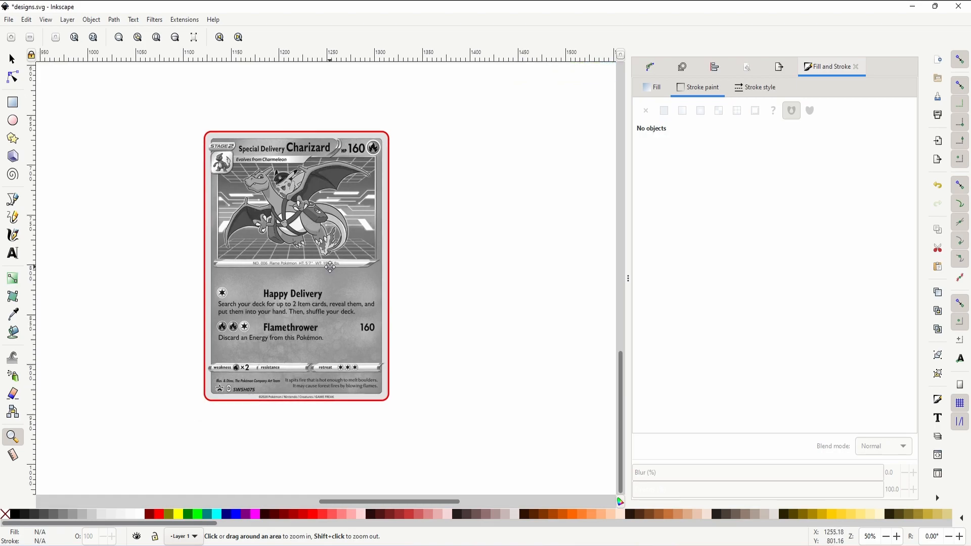
click(13, 59)
scroll(372, 240, up, 1)
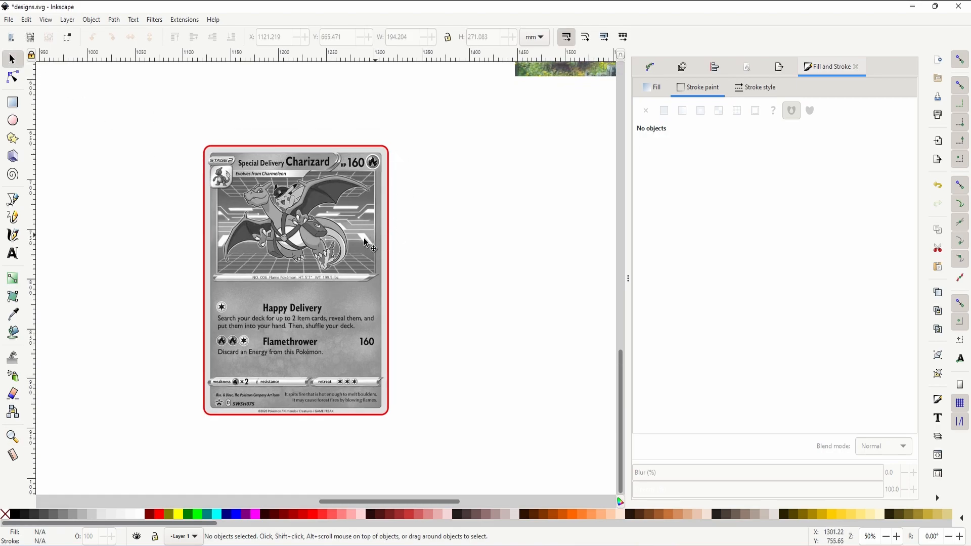
drag(202, 140, 440, 462)
click(459, 295)
scroll(460, 304, up, 2)
scroll(314, 228, down, 3)
scroll(314, 227, right, 1)
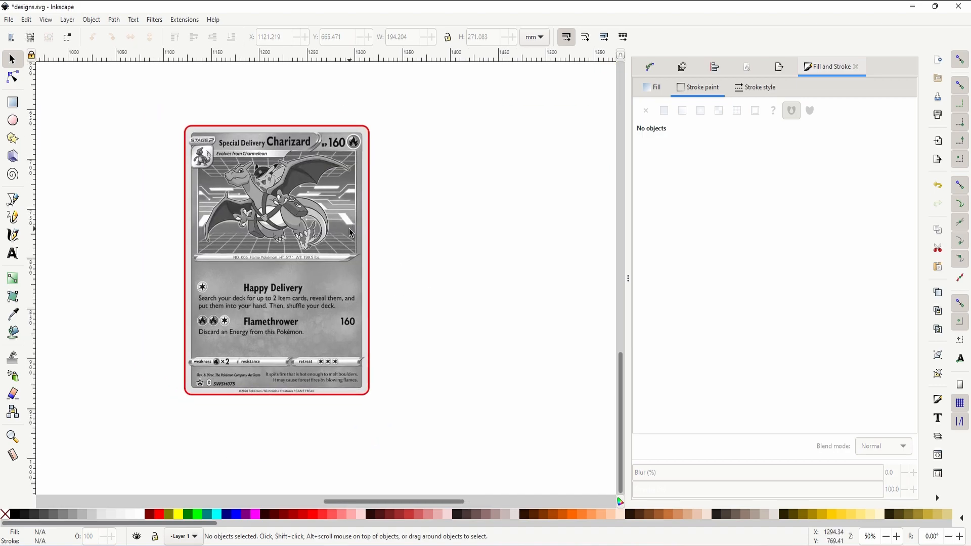
click(247, 129)
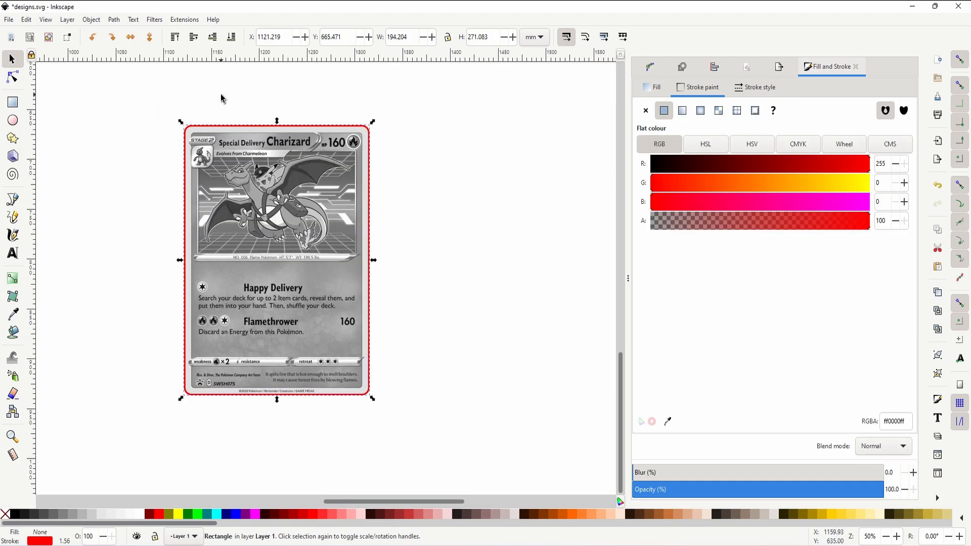
click(457, 187)
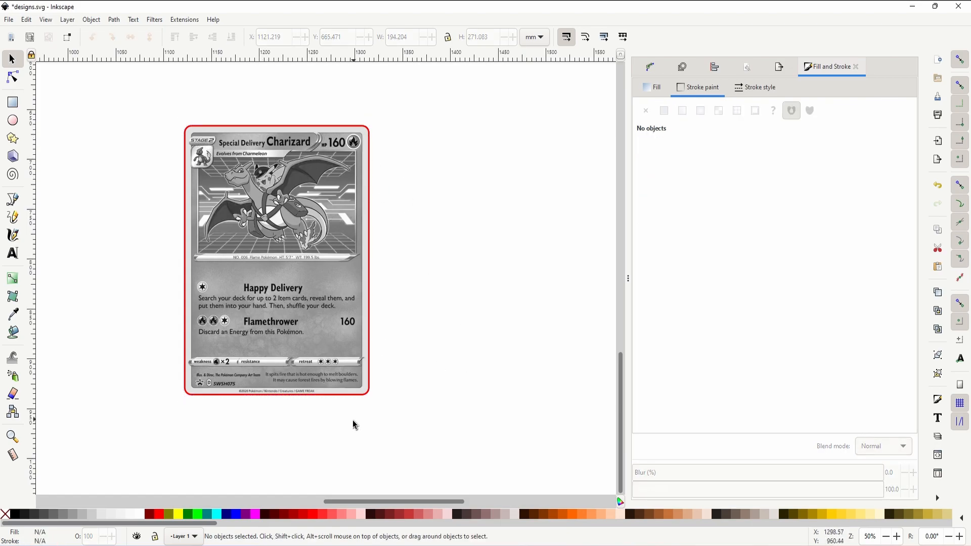
click(293, 127)
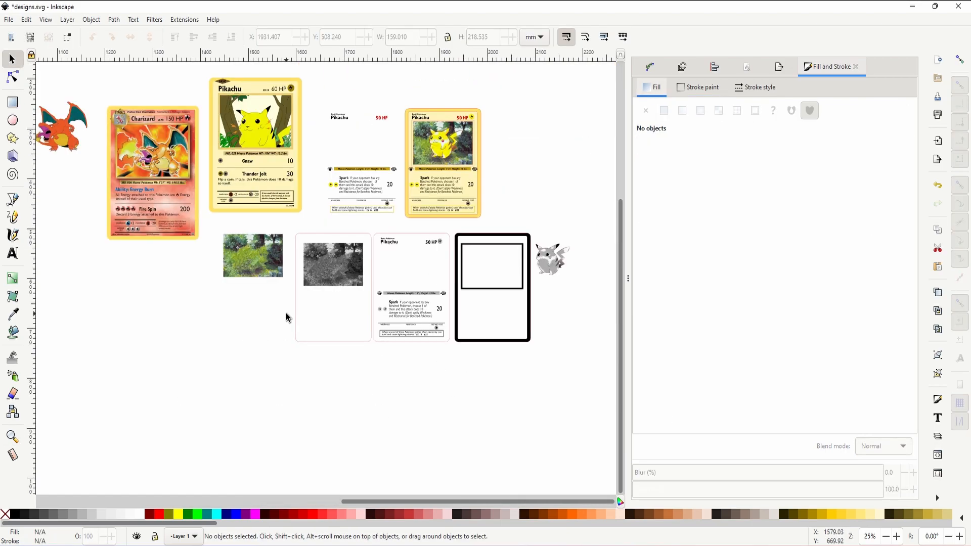
- Examine the grayscale background photo and the thin red card outline around it as separate objects beside the Pikachu text layer
drag(286, 313, 262, 316)
key(z)
click(338, 278)
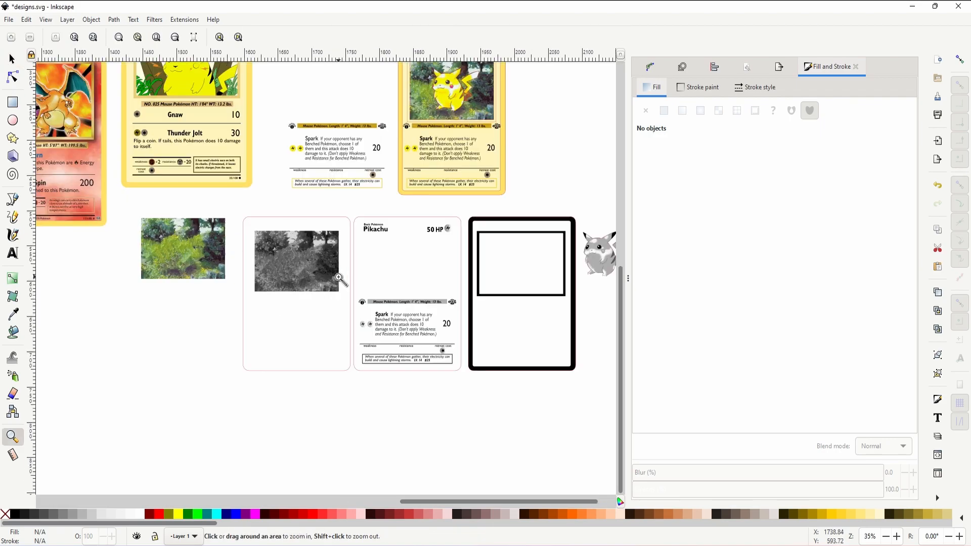
click(12, 59)
drag(230, 283, 128, 299)
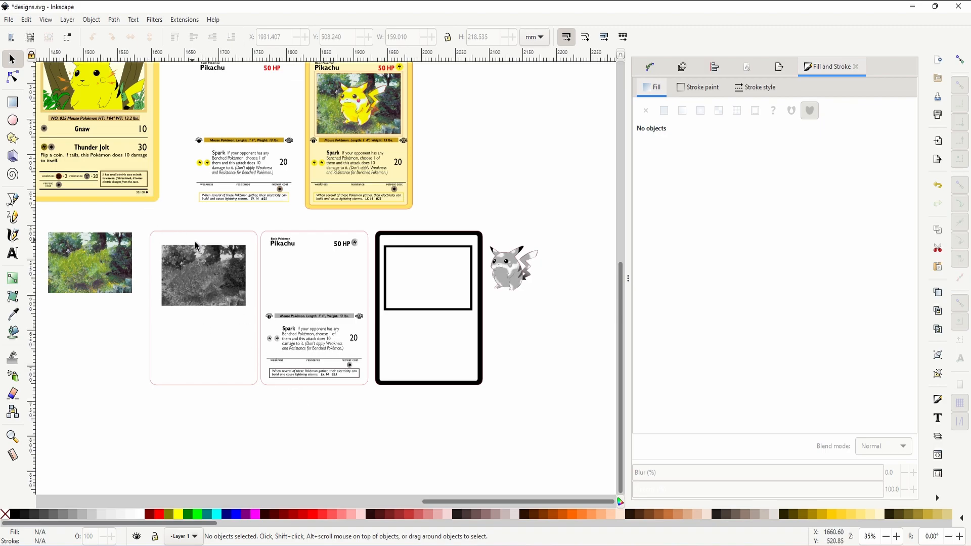
click(151, 232)
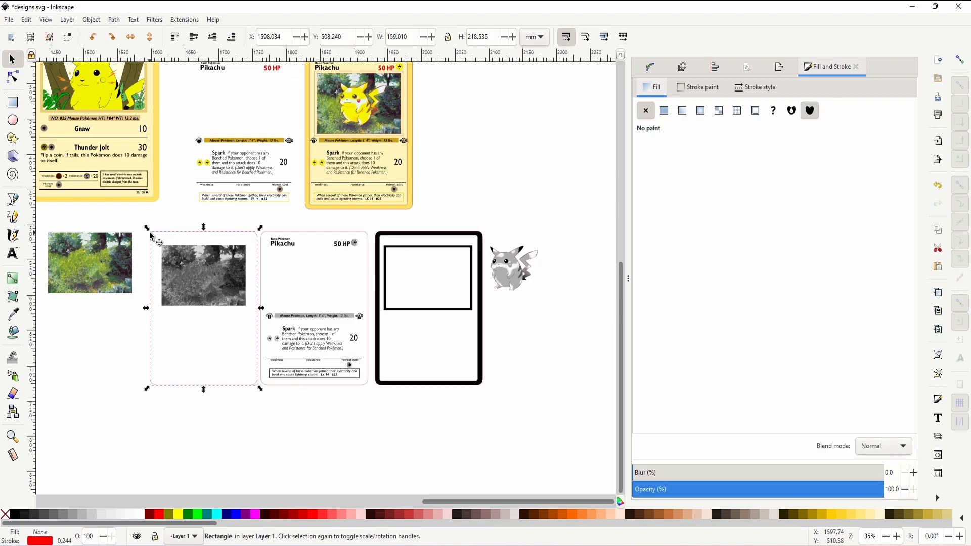
click(197, 456)
click(205, 273)
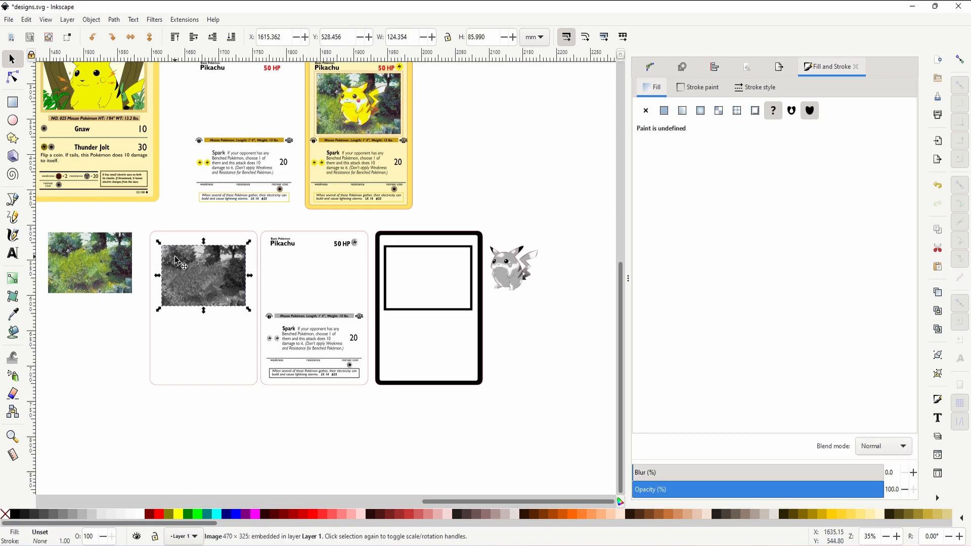
drag(201, 282, 215, 287)
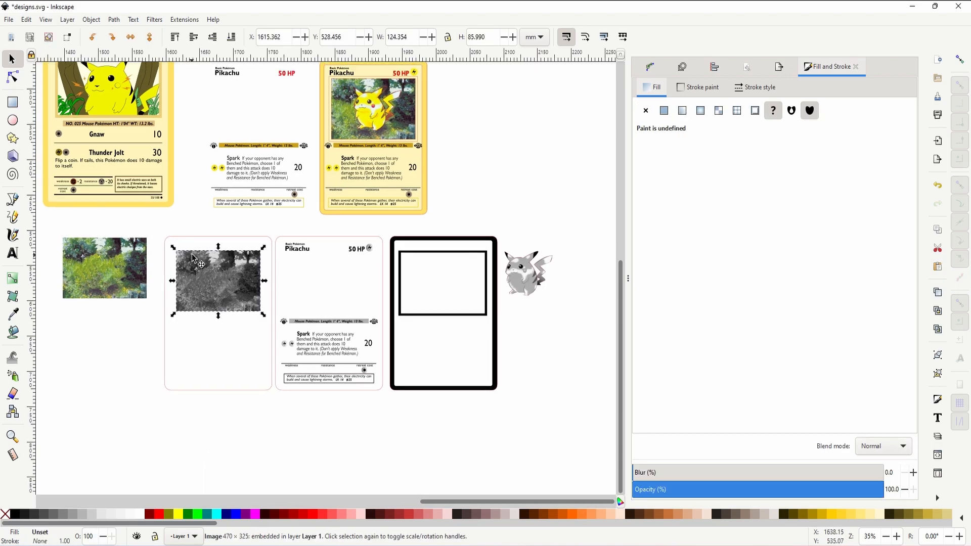
click(193, 222)
click(212, 250)
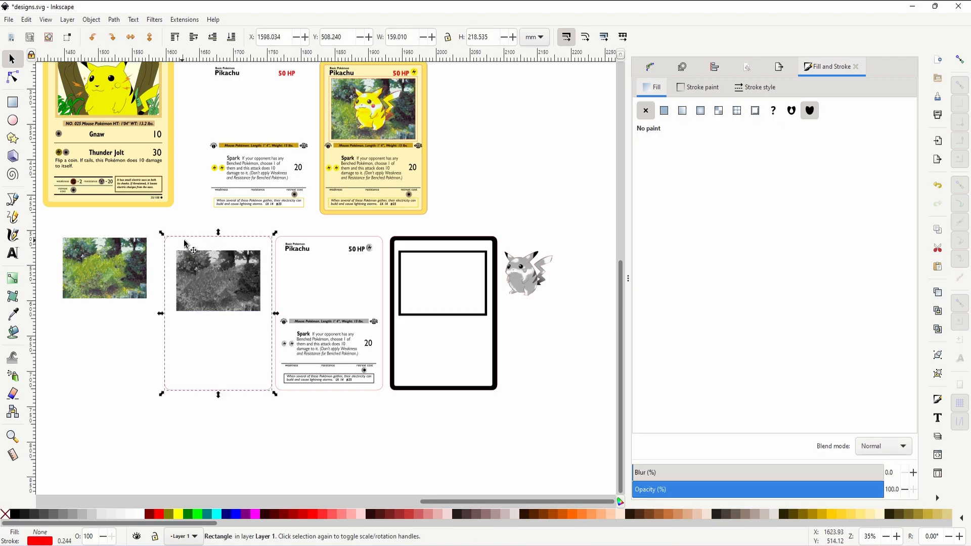
click(202, 266)
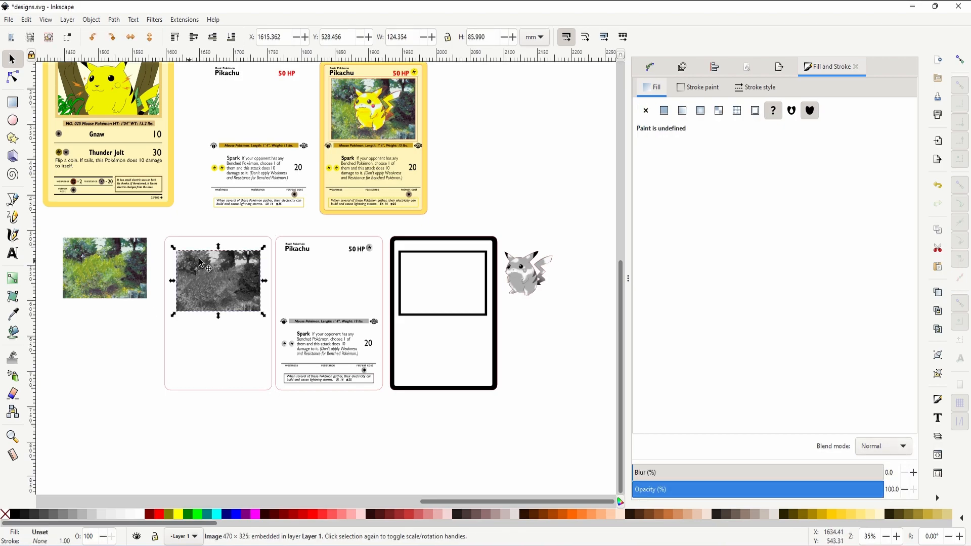
click(225, 237)
click(272, 413)
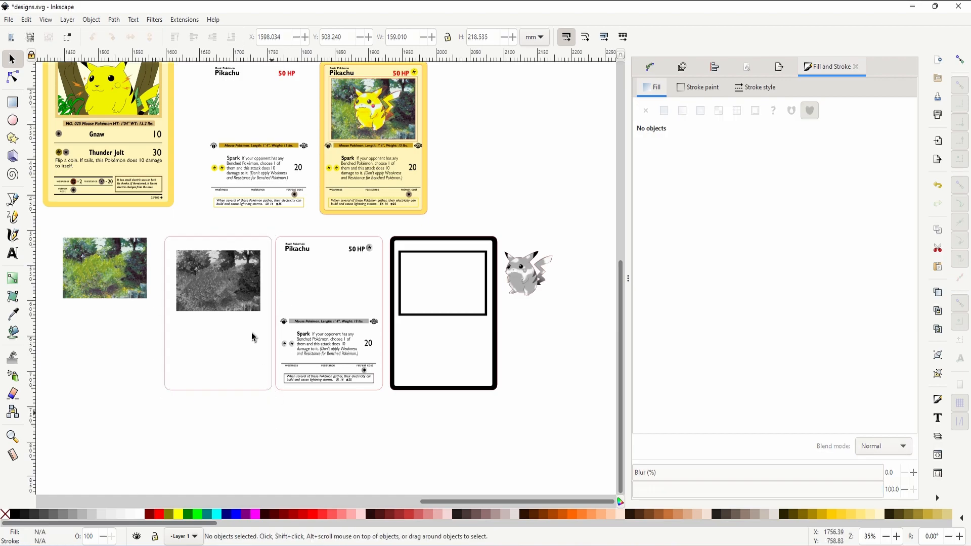
- Examine the yellow Pikachu card's outer path and the frame and text of the black-and-white Pikachu card
drag(210, 197, 194, 286)
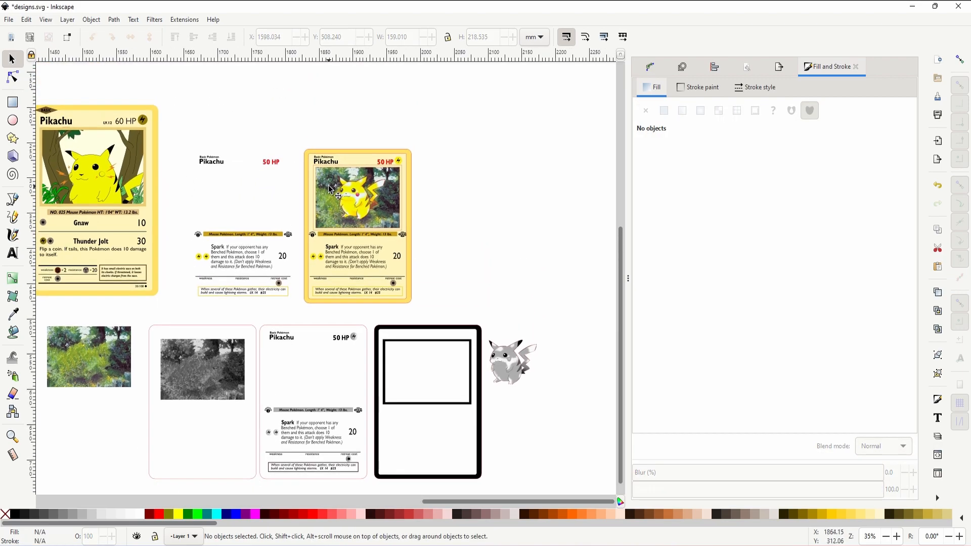
click(331, 189)
click(362, 161)
drag(353, 292, 306, 166)
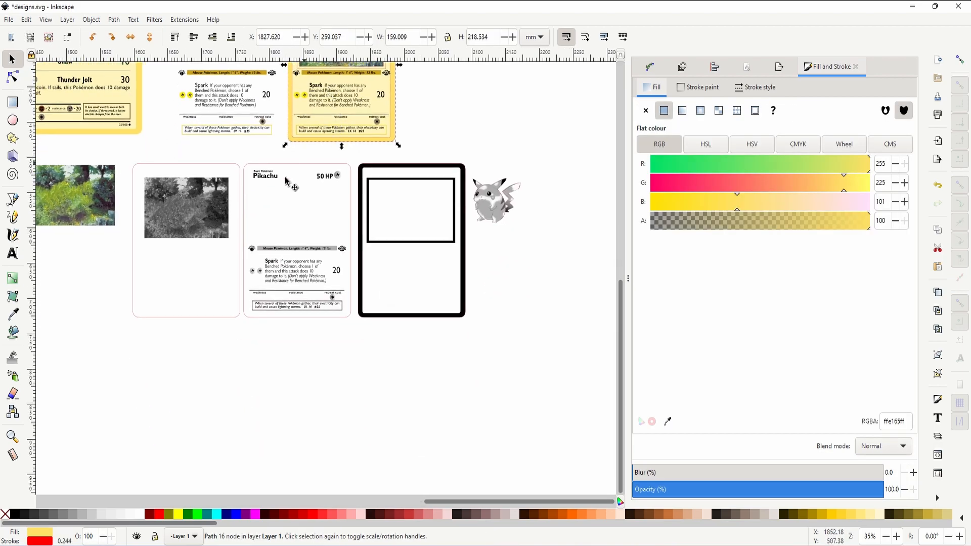
click(304, 416)
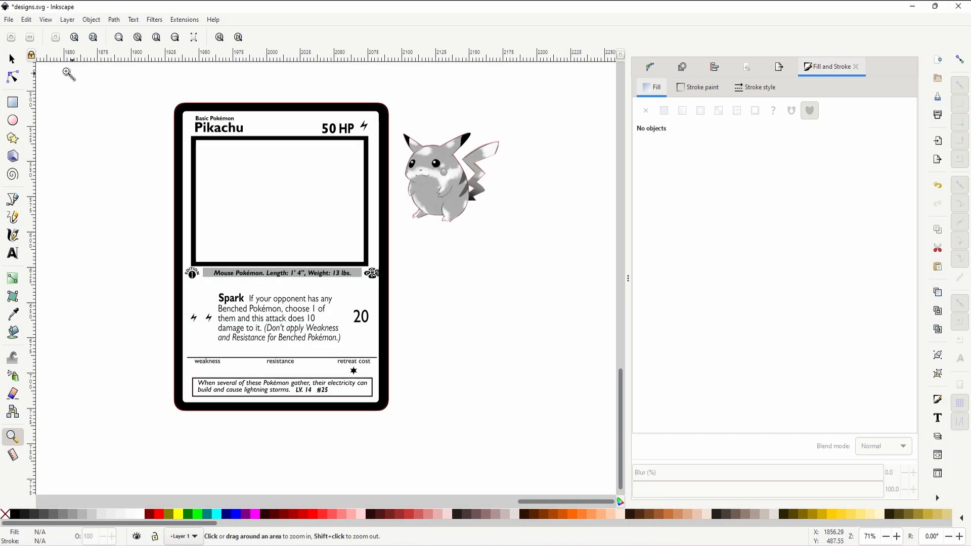
key(s)
drag(240, 94, 423, 489)
key(Escape)
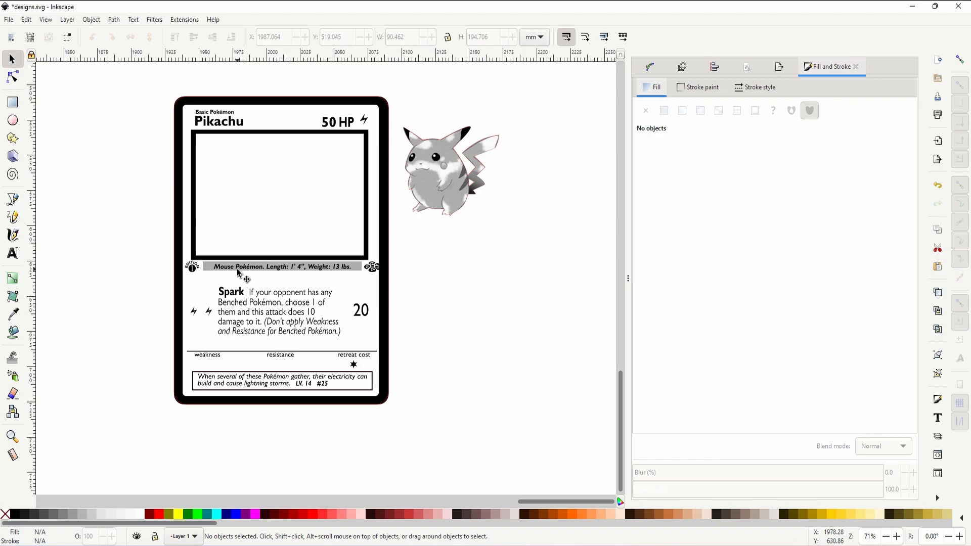
- Compare the colour Charizard and Pikachu cards and the background photos with the black-and-white Pikachu card
key(z)
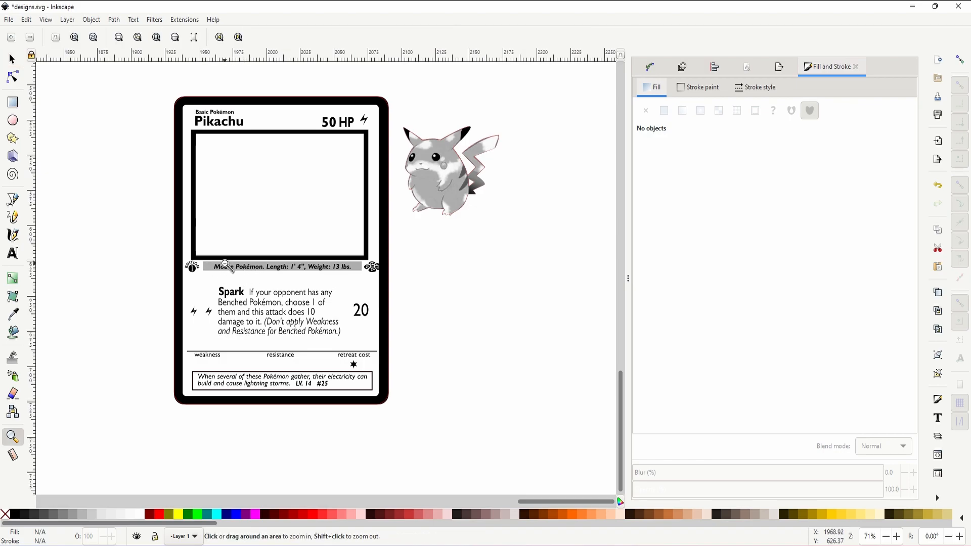
shift+click(226, 264)
shift+click(225, 264)
drag(186, 260, 378, 284)
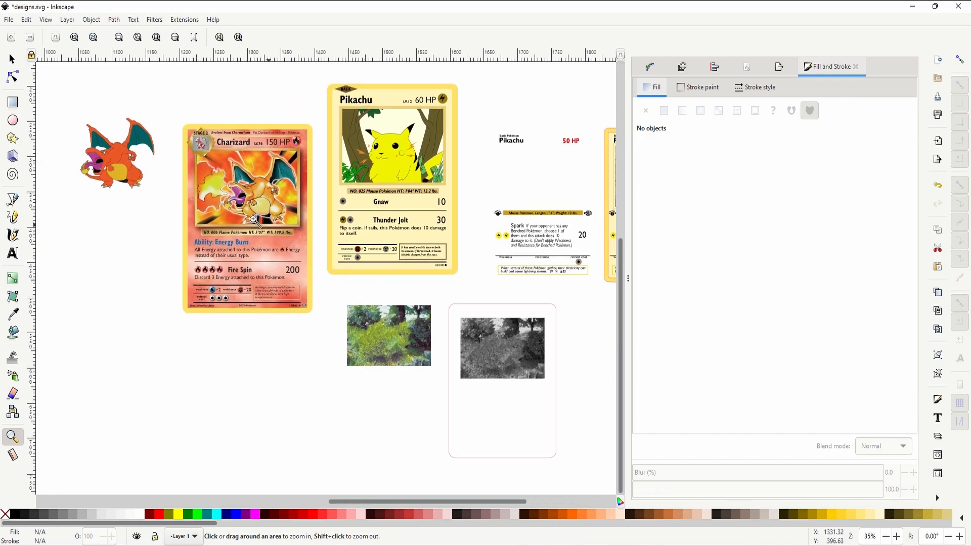
click(228, 228)
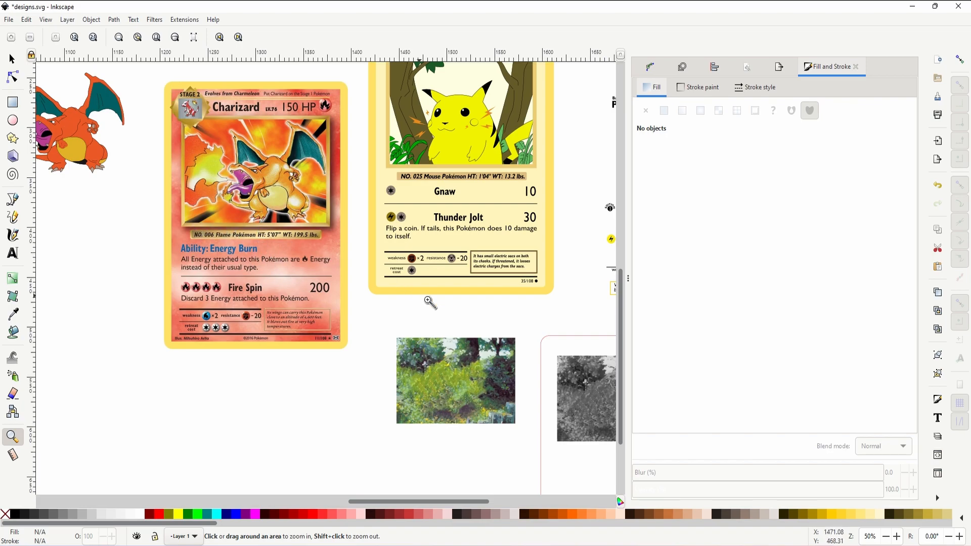
drag(425, 300, 225, 252)
drag(430, 395, 214, 336)
drag(524, 351, 325, 235)
click(13, 58)
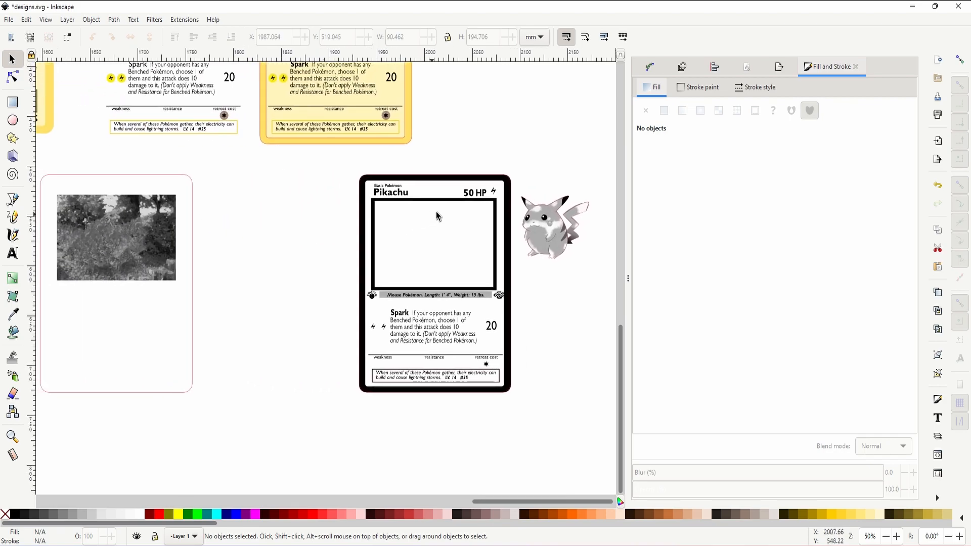
- Draw a rectangle about 124.15 mm by 86.31 mm filling the Pikachu card's empty picture window, with corner radii of 0
key(z)
click(457, 264)
click(453, 236)
click(13, 59)
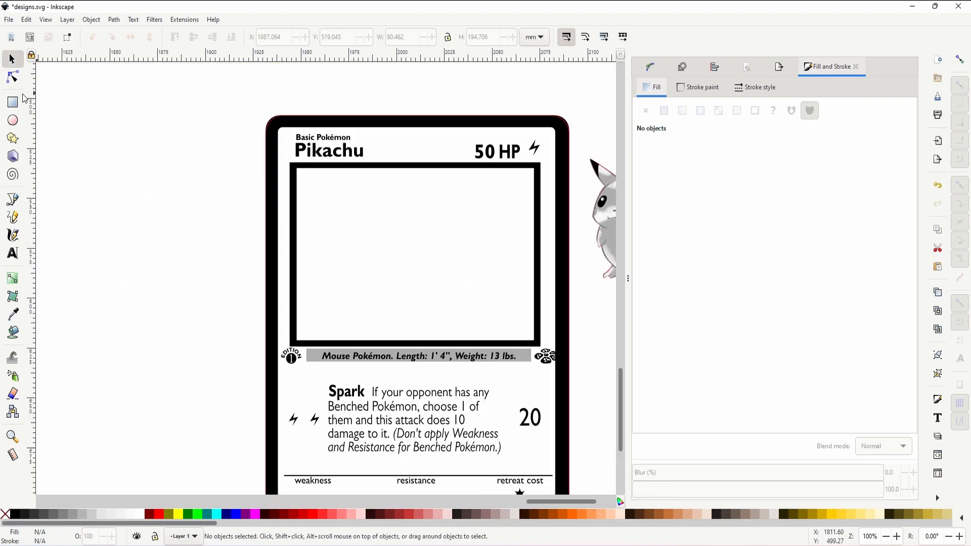
click(12, 101)
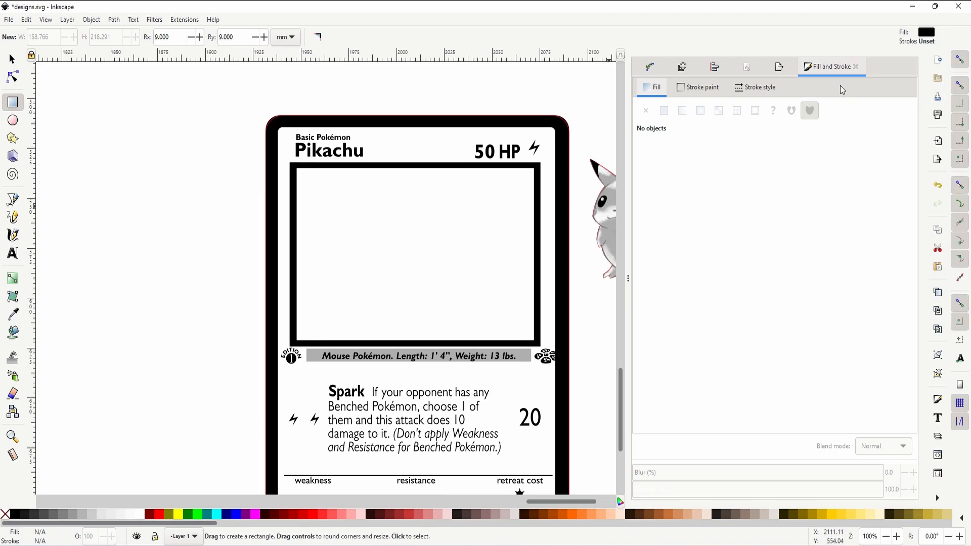
drag(297, 169, 534, 340)
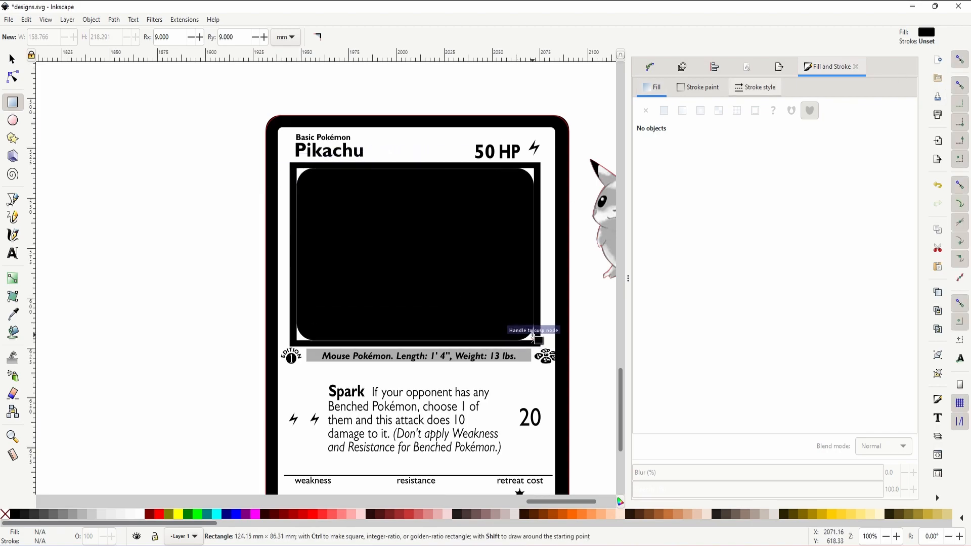
click(185, 37)
key(Tab)
text(0)
key(Return)
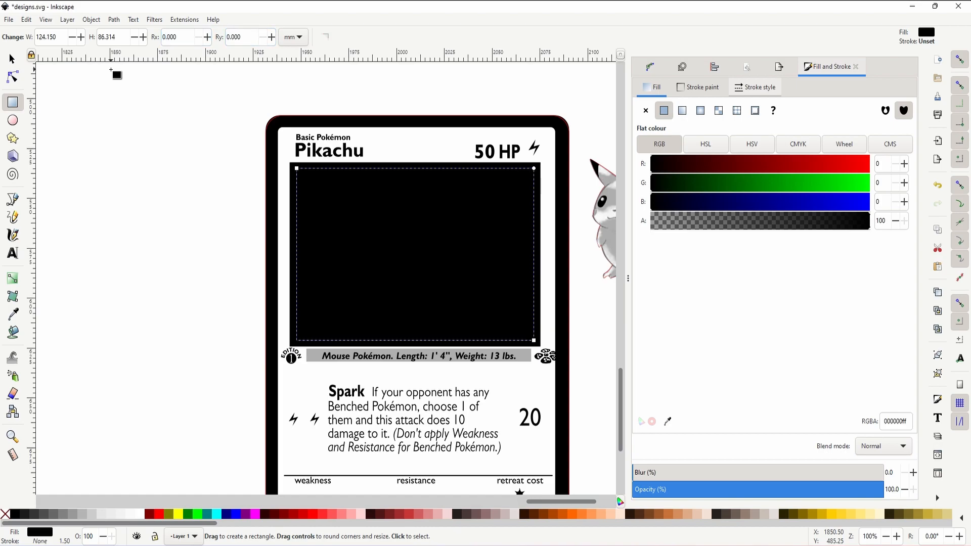
- Give the picture window rectangle no fill and a flat red stroke 0.1 mm wide, then deselect it
click(645, 111)
click(698, 87)
click(664, 110)
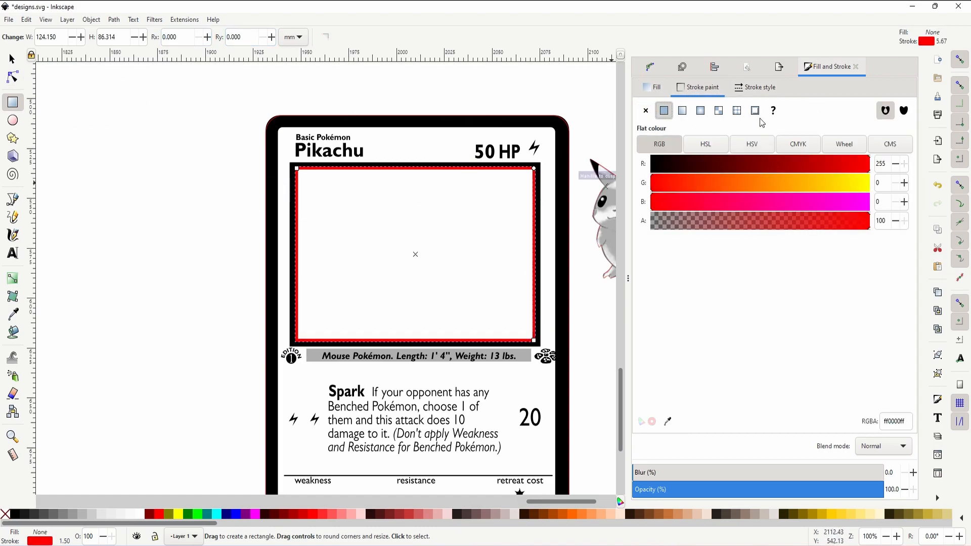
click(755, 87)
text(0.1)
key(Return)
click(10, 61)
click(249, 236)
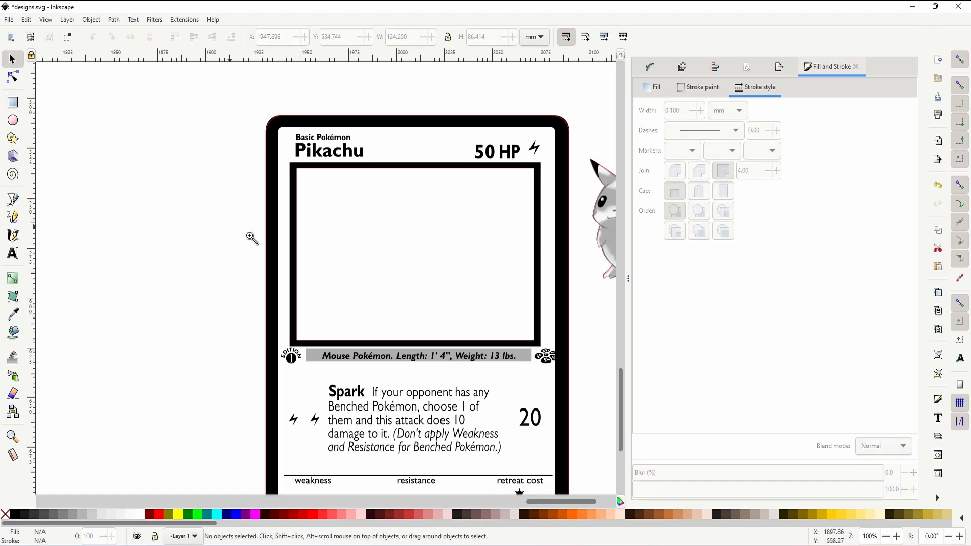
- Move the grayscale Pikachu image off its thin red silhouette, placing it about 88 mm lower beside the black-and-white card
key(z)
shift+click(258, 237)
shift+click(258, 238)
drag(428, 301, 385, 277)
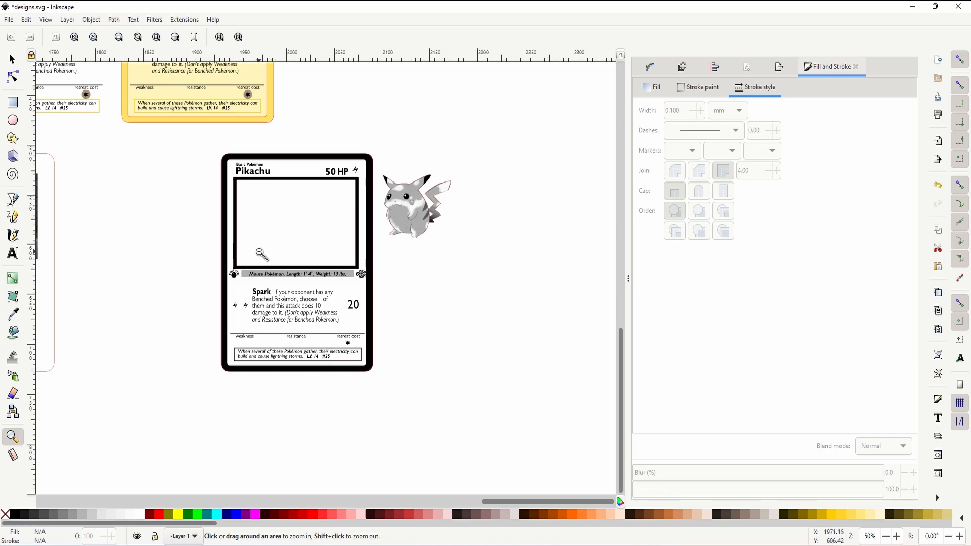
drag(259, 251, 381, 253)
drag(171, 183, 271, 190)
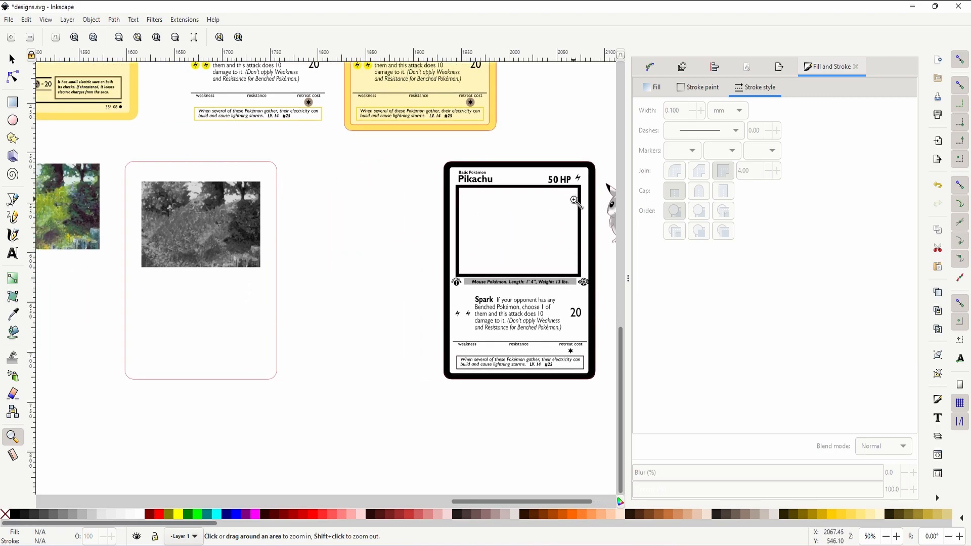
drag(577, 203, 478, 199)
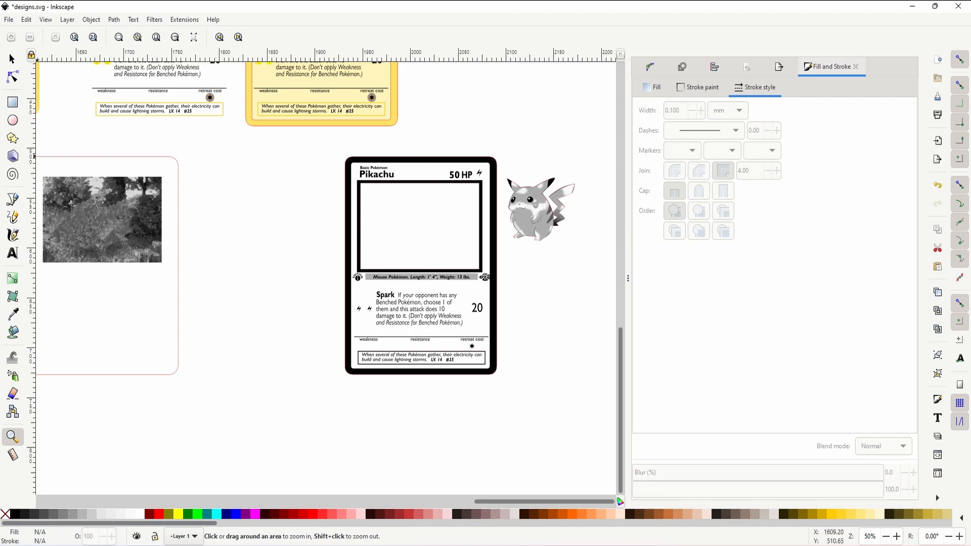
click(12, 60)
drag(530, 217, 529, 298)
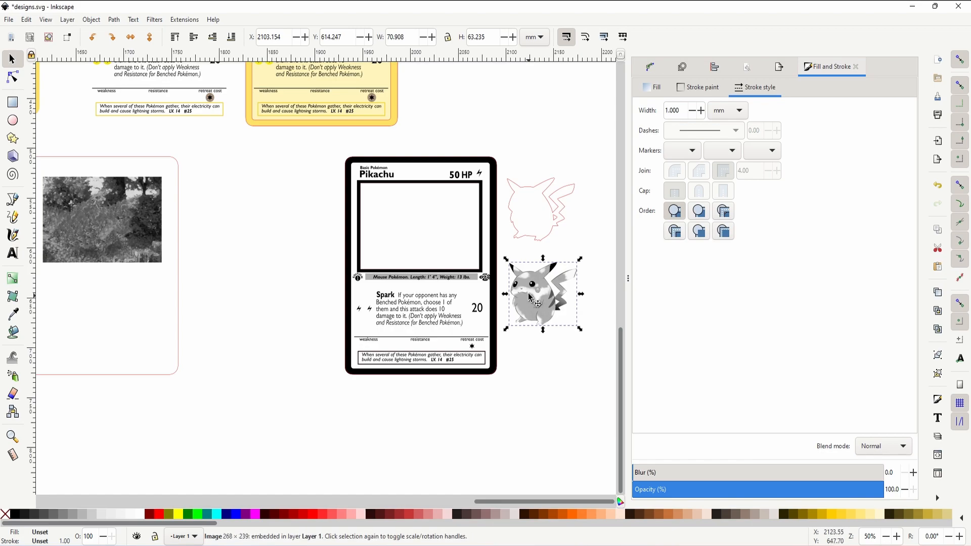
key(ctrl+z)
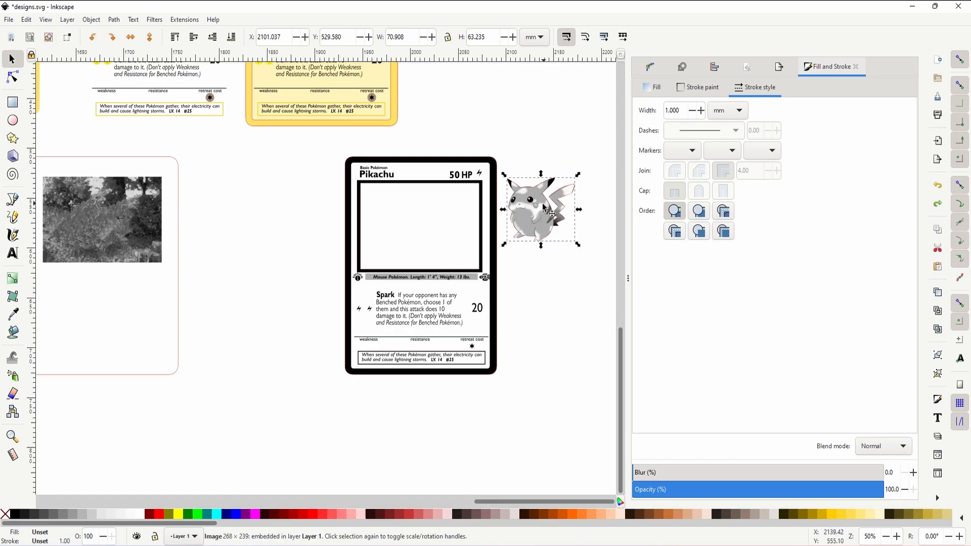
drag(539, 212, 543, 300)
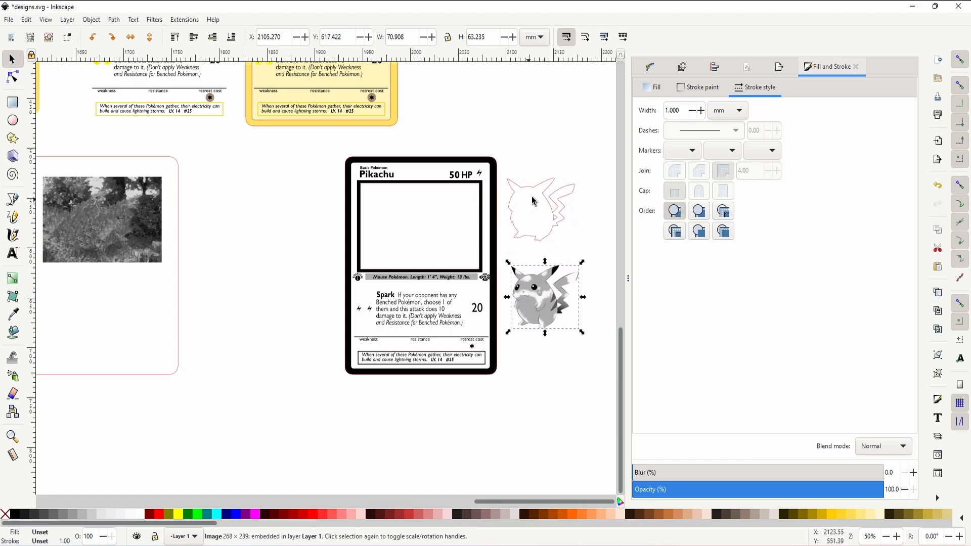
- Move the thin red Pikachu silhouette onto the grayscale Pikachu image beside the card
drag(551, 202, 555, 292)
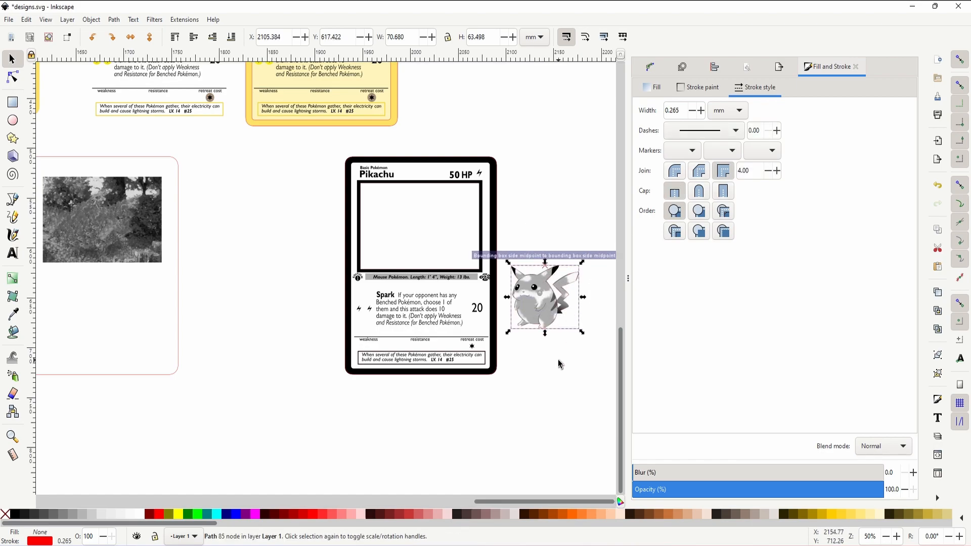
click(558, 363)
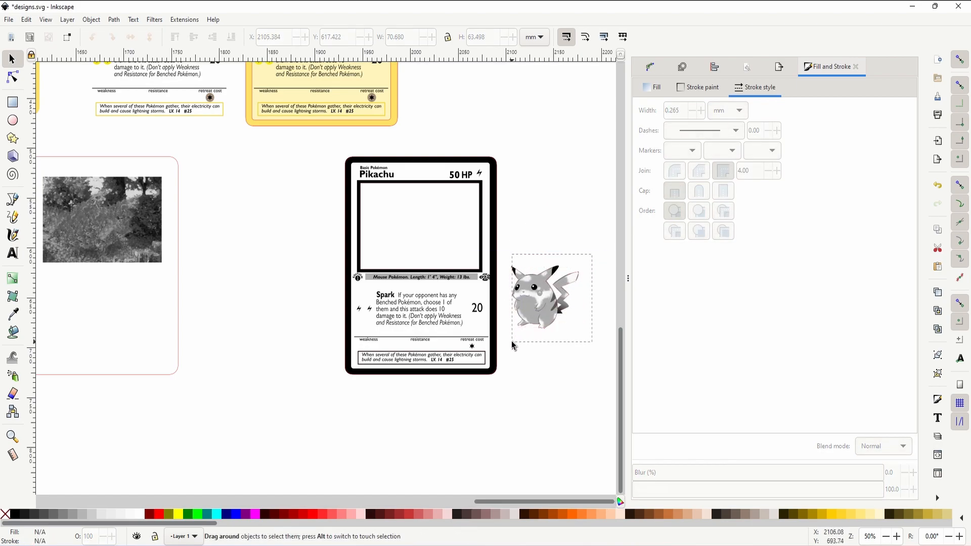
drag(527, 302, 427, 230)
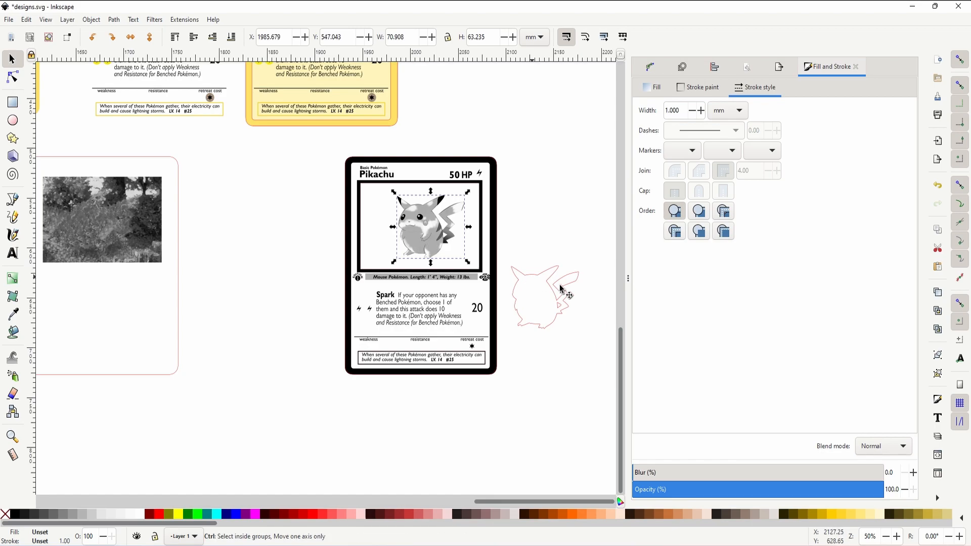
key(ctrl+z)
- Move the grayscale Pikachu together with its red silhouette onto the grayscale background photo
drag(544, 313, 97, 234)
drag(225, 273, 405, 291)
drag(471, 267, 361, 274)
- Select all objects of the black-and-white Pikachu card and move them about 328 mm left onto the grayscale scene's red card outline
drag(585, 161, 369, 454)
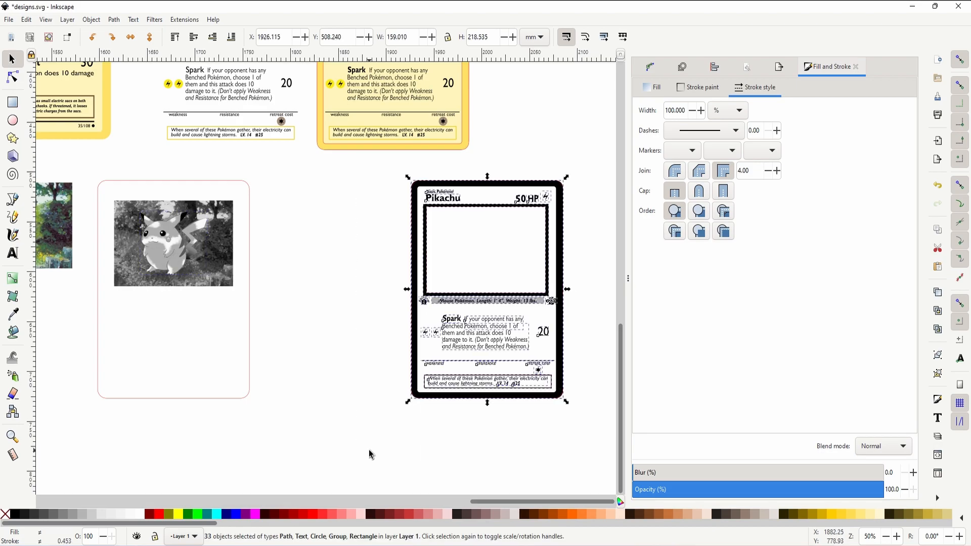
key(shift+Left)
key(shift+Left)
key(shift+Left)
key(shift+Left)
key(shift+Left)
key(shift+Left)
key(shift+Left)
key(shift+Left)
key(shift+Left)
key(shift+Left)
key(shift+Left)
key(shift+Left)
key(shift+Left)
key(shift+Left)
key(shift+Left)
key(shift+Left)
key(shift+Left)
key(shift+Left)
key(shift+Left)
key(shift+Left)
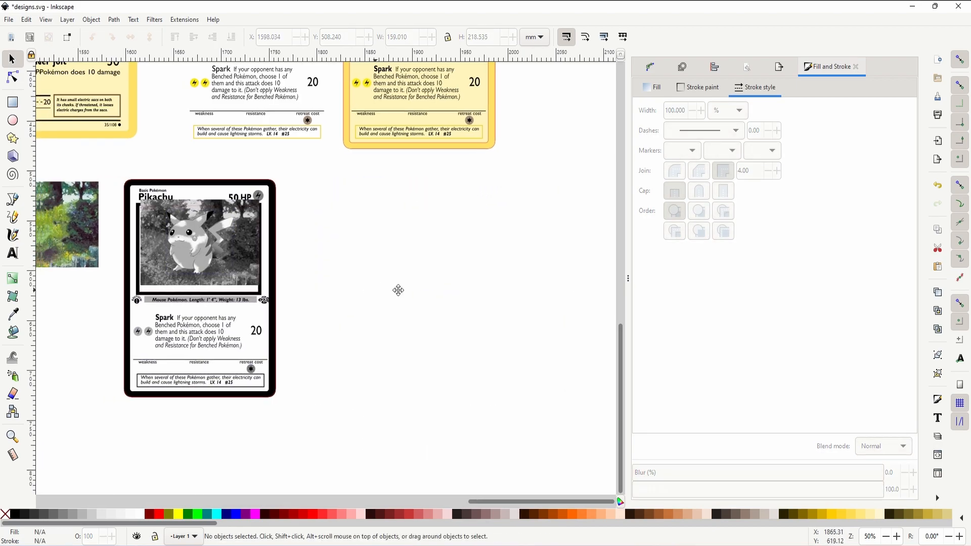
- Shift the grayscale background scene down so it fills the Pikachu card's picture window, and deselect it
scroll(398, 290, left, 3)
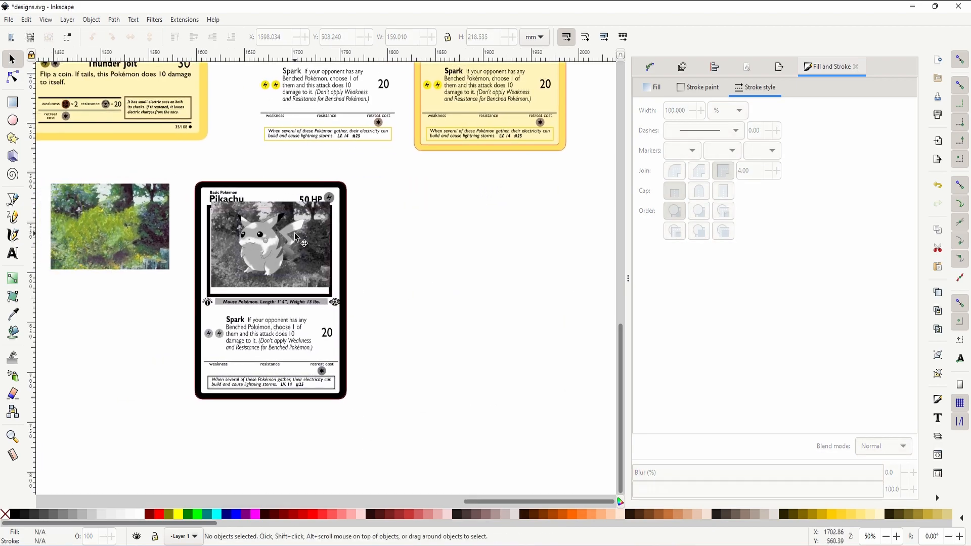
click(291, 252)
key(z)
click(278, 217)
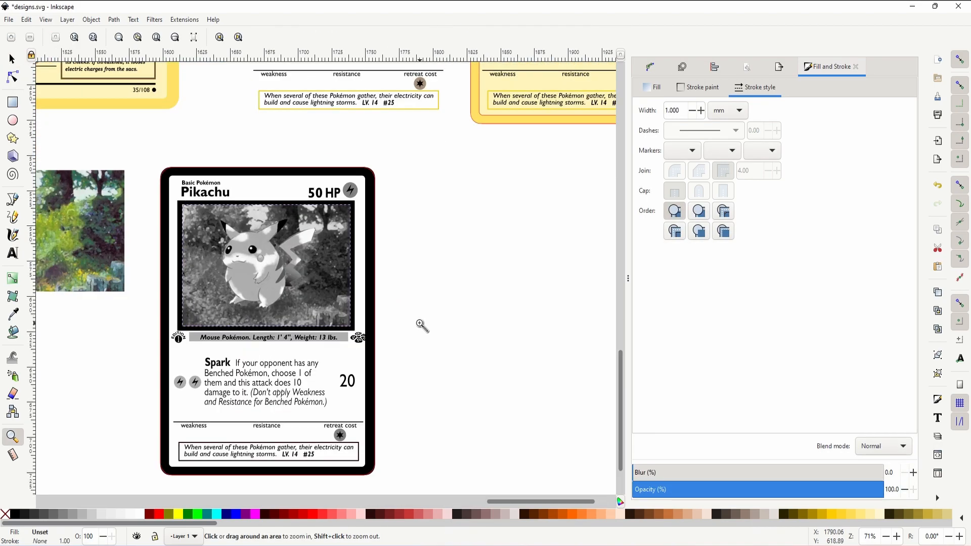
scroll(419, 322, up, 1)
scroll(419, 322, down, 4)
drag(421, 318, 469, 362)
click(12, 58)
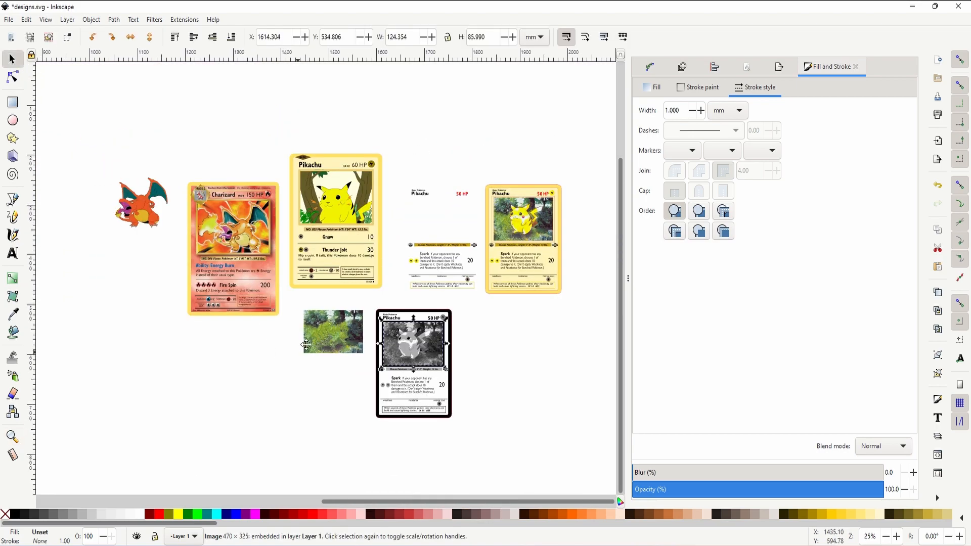
drag(301, 347, 311, 339)
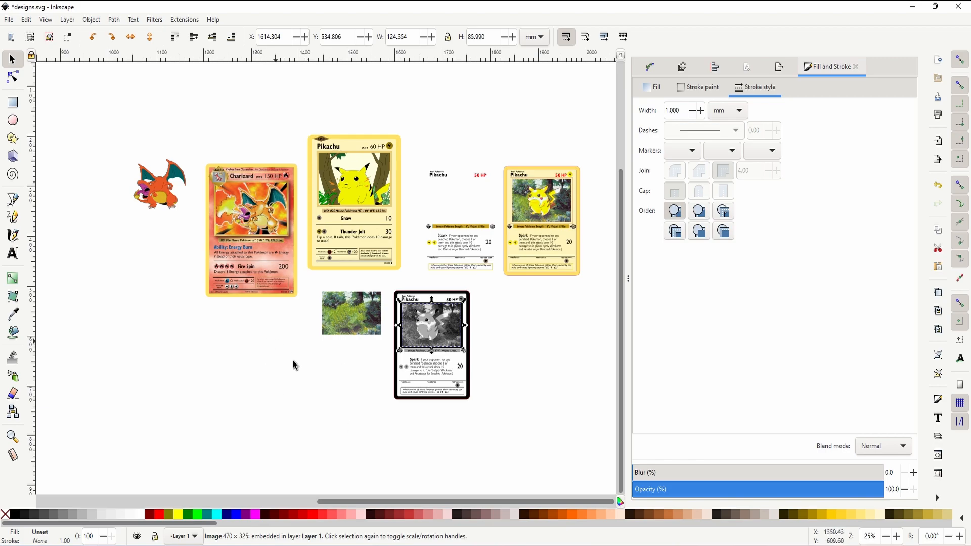
click(316, 444)
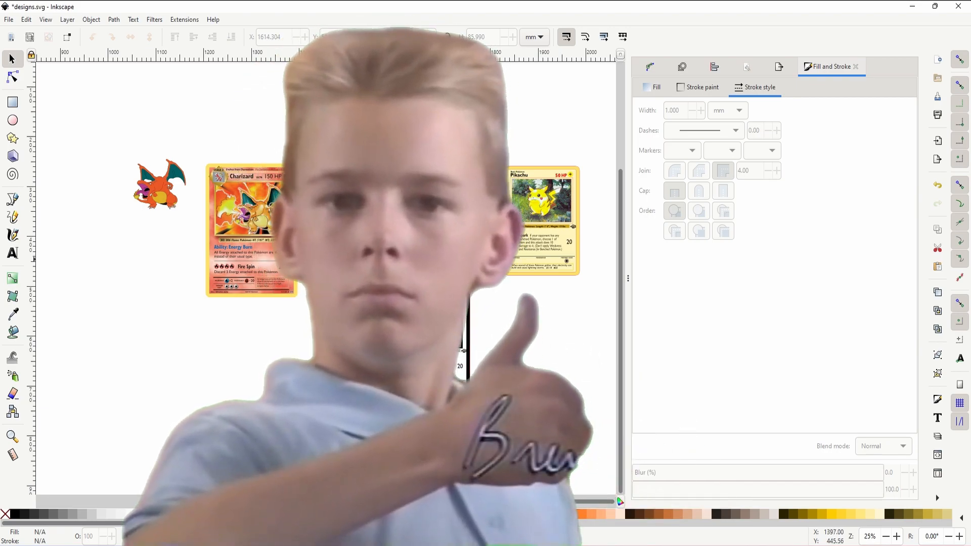
- Switch to the web browser, close the enlarged Charizard card, search PkmnCards for squirtle and browse the results
drag(430, 257, 129, 206)
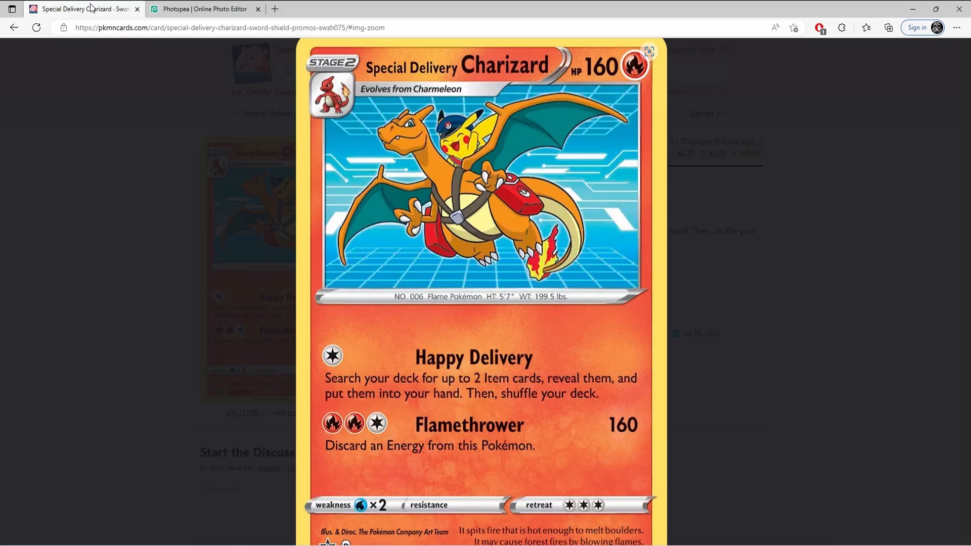
click(204, 175)
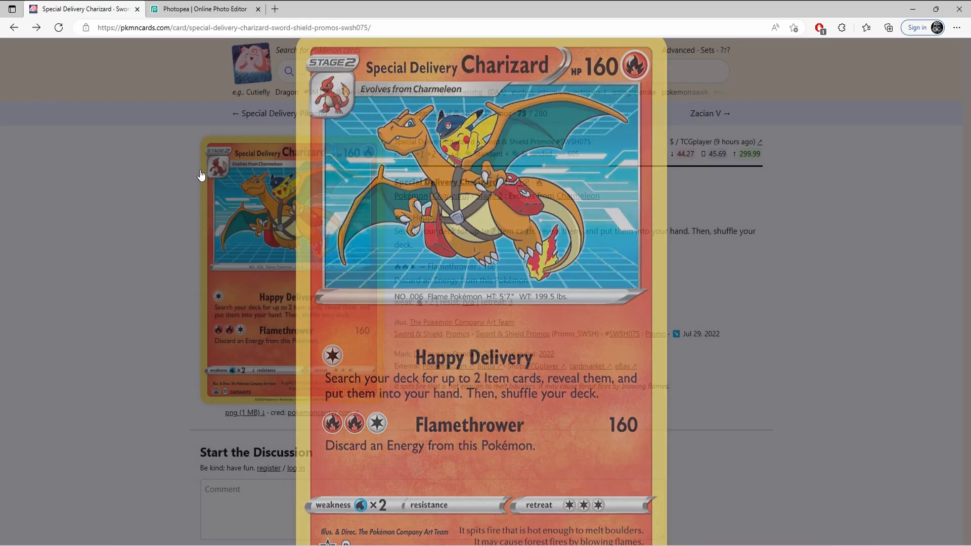
click(326, 71)
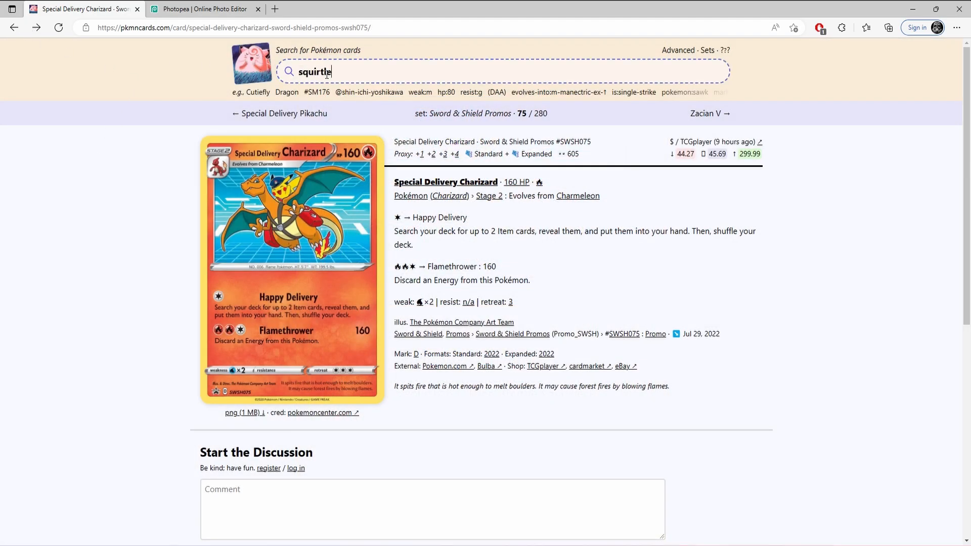
key(Return)
scroll(131, 336, down, 2)
scroll(96, 319, down, 12)
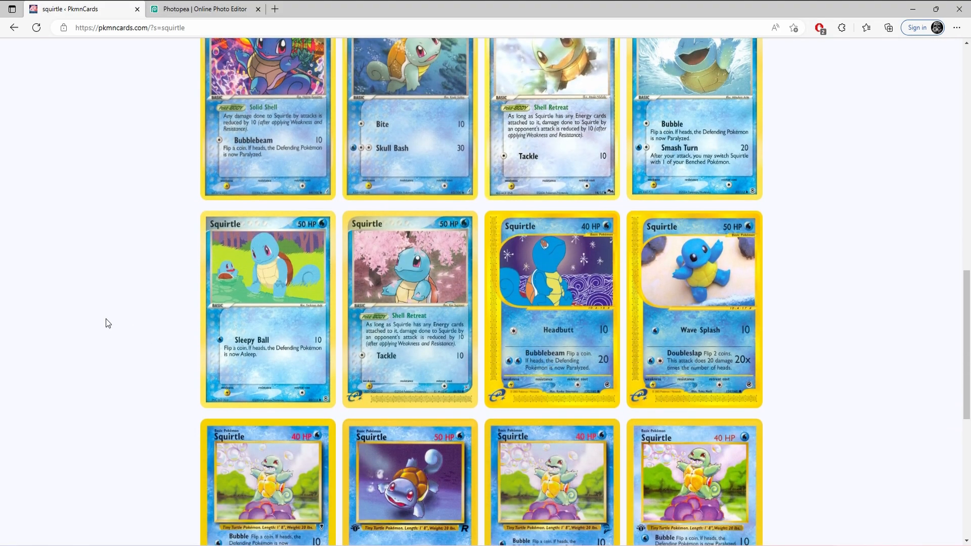
scroll(111, 320, down, 5)
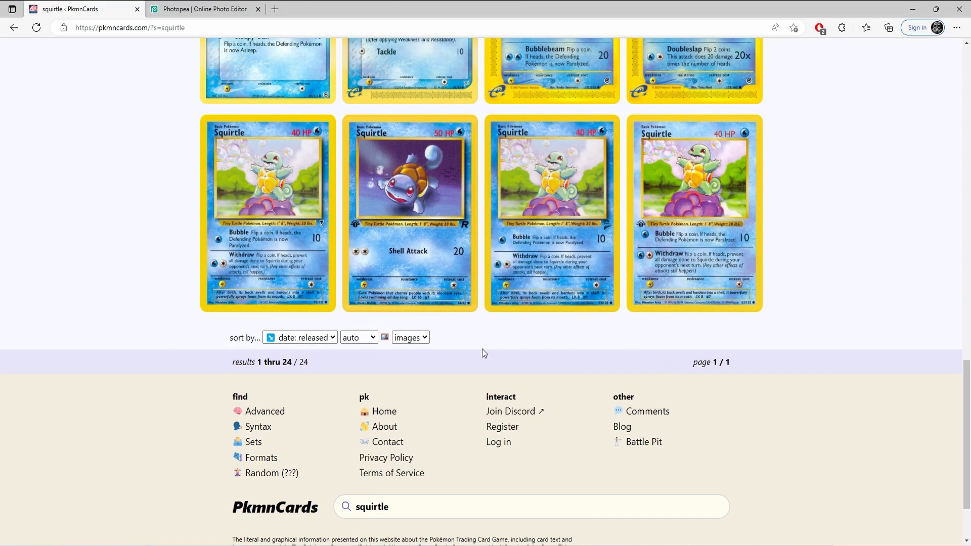
- Open the Team Up #23 Squirtle card at enlarged size and copy its image
scroll(483, 353, up, 10)
click(253, 197)
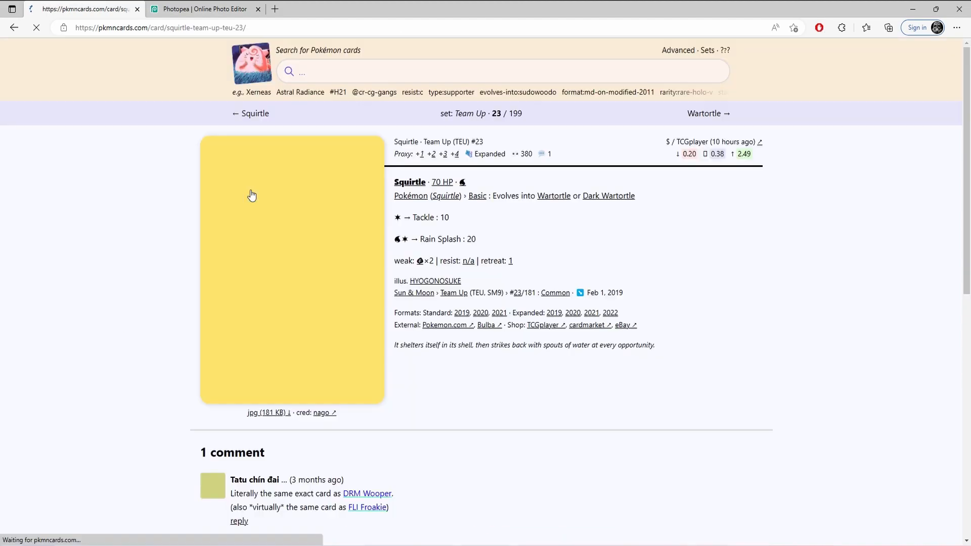
click(251, 201)
right_click(502, 195)
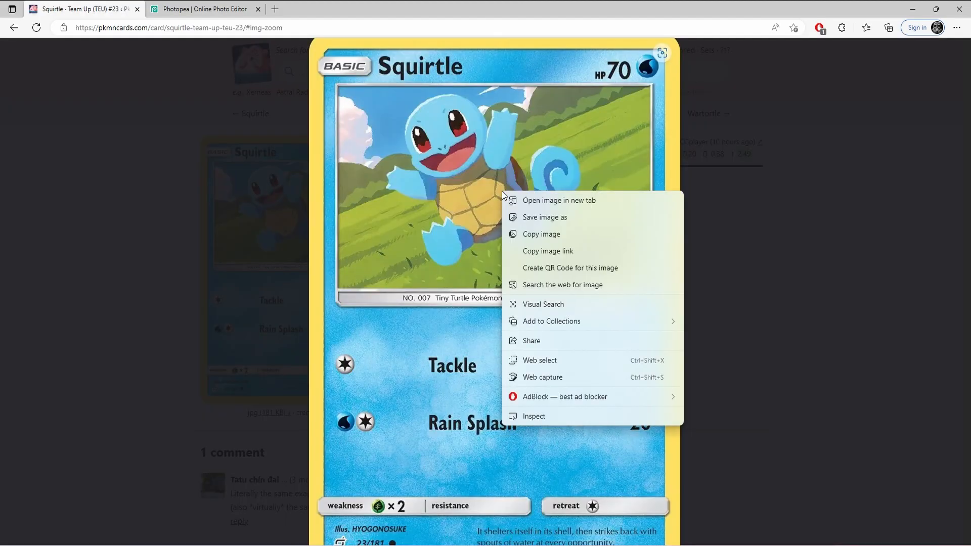
click(531, 234)
- Switch back to Inkscape and paste the Squirtle card image into the empty canvas area to the right of the Pikachu cards
key(alt+Tab)
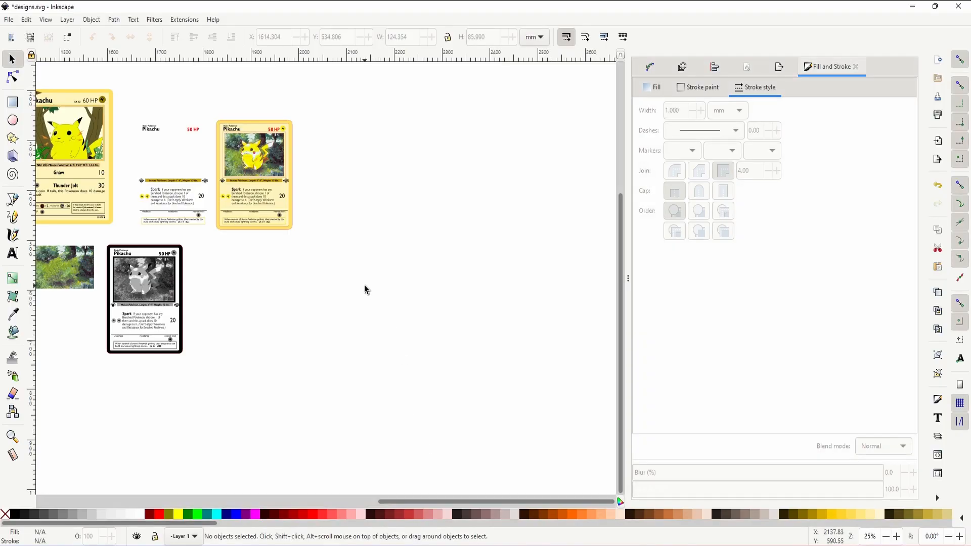
right_click(364, 284)
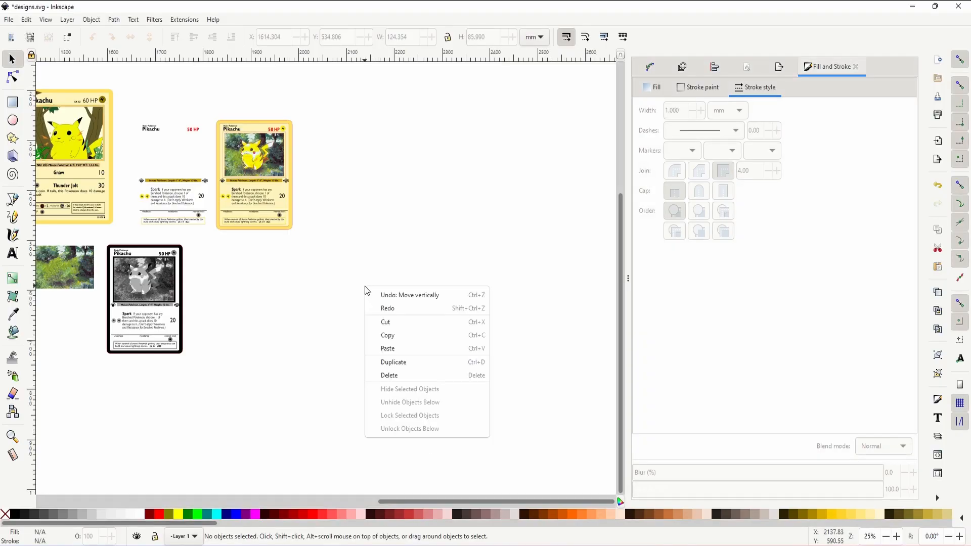
click(392, 348)
key(ctrl+v)
drag(323, 281, 459, 256)
drag(459, 257, 320, 197)
key(z)
double_click(394, 182)
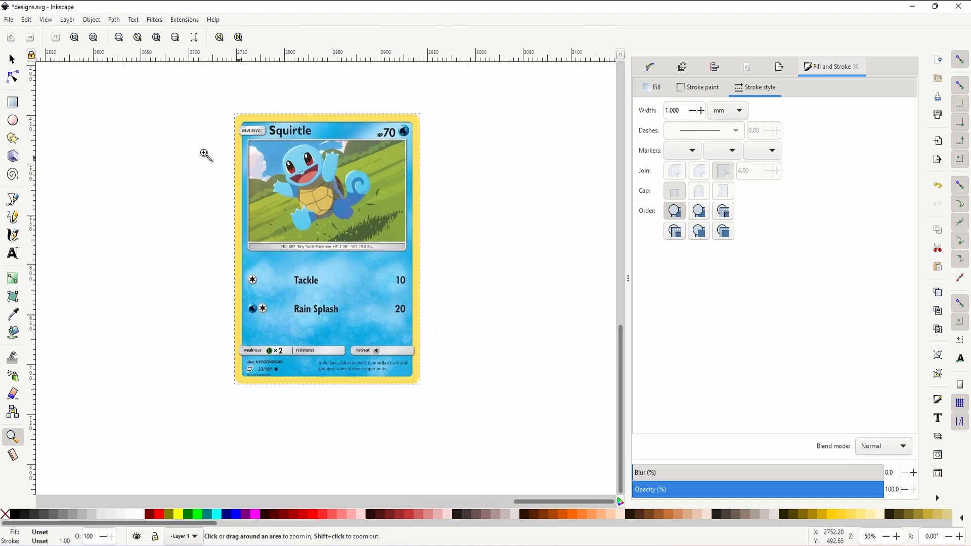
- Draw a rectangle about 194.2 mm by 270.9 mm covering the whole Squirtle card
click(12, 60)
click(119, 146)
click(13, 102)
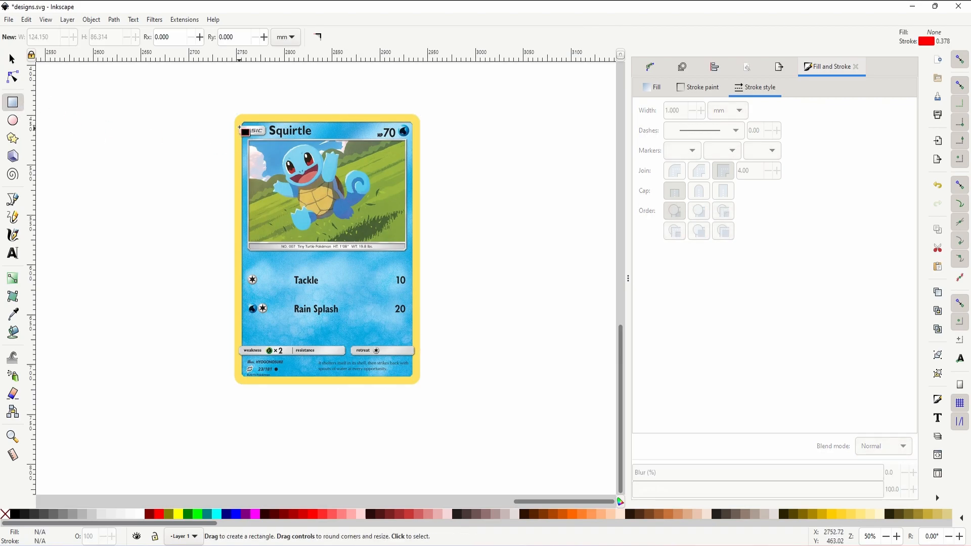
mouse_move(236, 115)
mouse_down()
mouse_move(364, 304)
mouse_move(409, 338)
mouse_move(420, 384)
mouse_up()
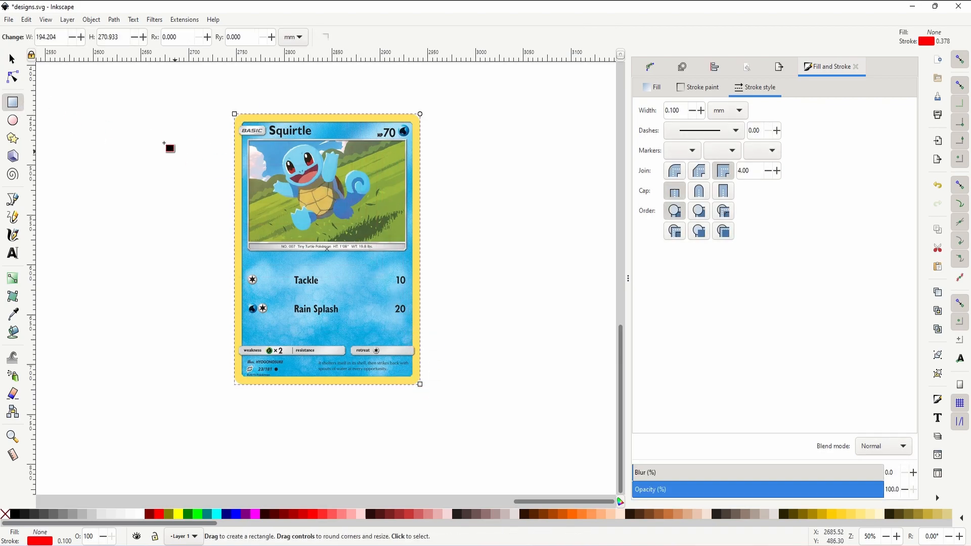
- Set the Squirtle card rectangle's red stroke width to 0.6 mm
click(693, 91)
click(756, 87)
click(701, 111)
click(701, 110)
click(701, 111)
click(701, 111)
click(701, 110)
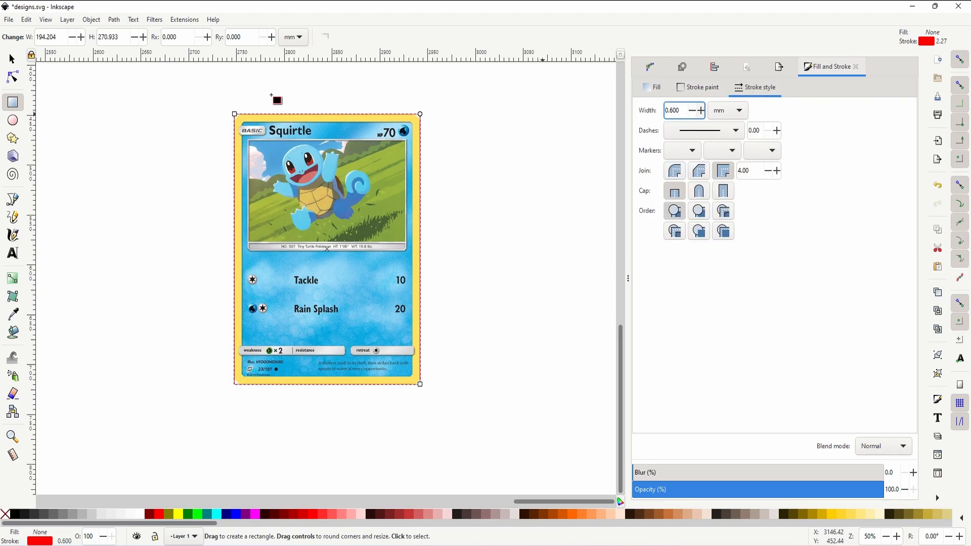
- Round the Squirtle card rectangle's corners with Rx 7 and Ry 7, then deselect it
click(210, 120)
key(z)
click(238, 102)
click(12, 59)
click(242, 128)
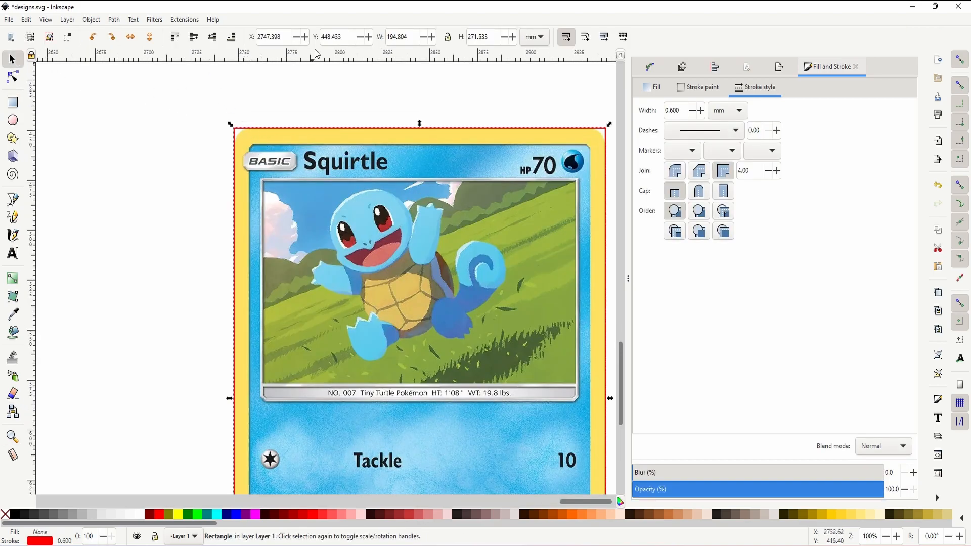
key(r)
click(192, 36)
text(7)
key(Tab)
text(7)
key(Return)
key(Escape)
key(z)
right_click(293, 177)
right_click(293, 177)
drag(326, 205, 327, 190)
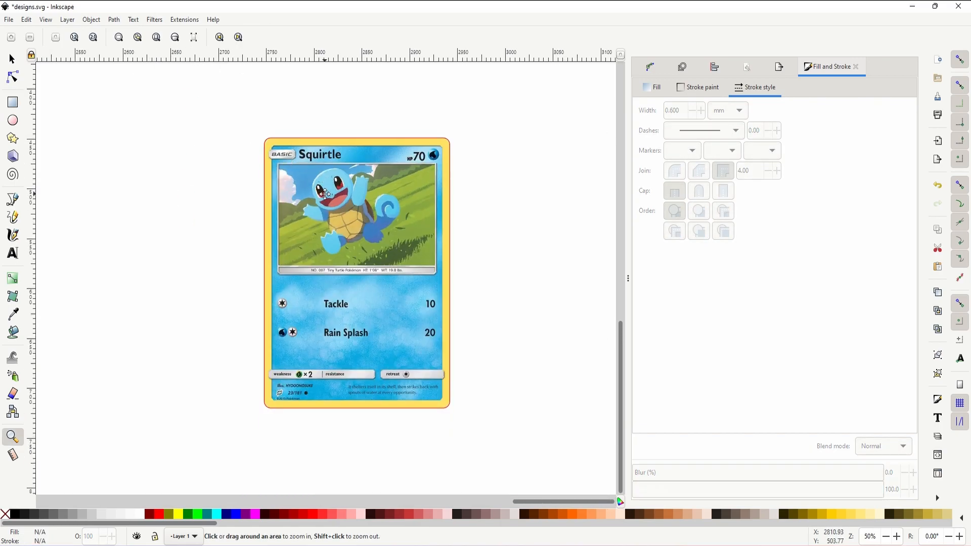
- Move the rounded red outline left off the Squirtle card so it stands beside it
click(13, 59)
click(291, 140)
key(shift+Left)
key(shift+Left)
key(shift+Left)
key(shift+Left)
key(shift+Left)
key(shift+Left)
key(shift+Left)
key(shift+Left)
key(shift+Left)
key(shift+Left)
key(shift+Left)
key(shift+Left)
key(shift+Left)
key(shift+Left)
key(shift+Left)
key(shift+Left)
key(shift+Left)
key(shift+Left)
key(shift+Left)
key(shift+Left)
key(shift+Left)
key(shift+Left)
key(shift+Left)
key(shift+Left)
drag(296, 179, 371, 159)
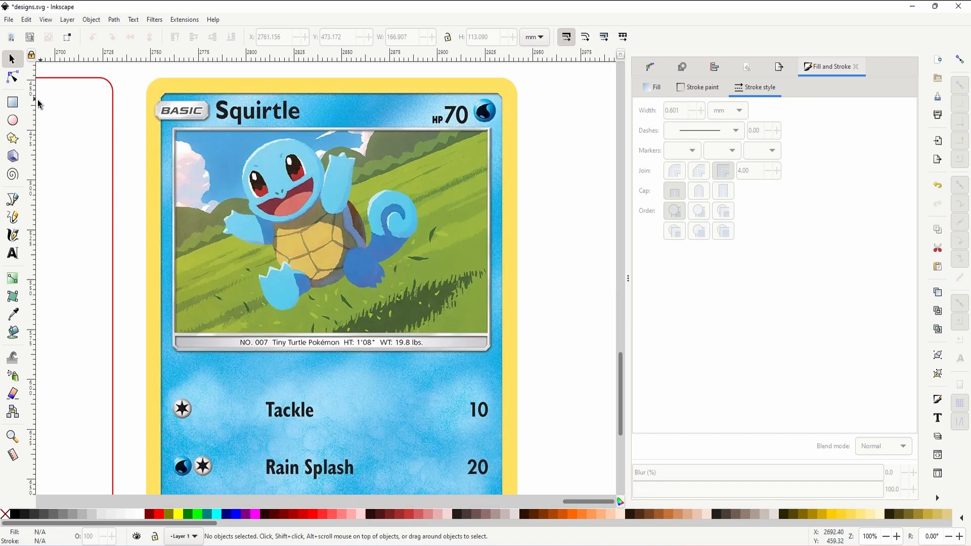
- Trace the left outer edge of the Squirtle card's picture frame with the Pen tool
click(12, 102)
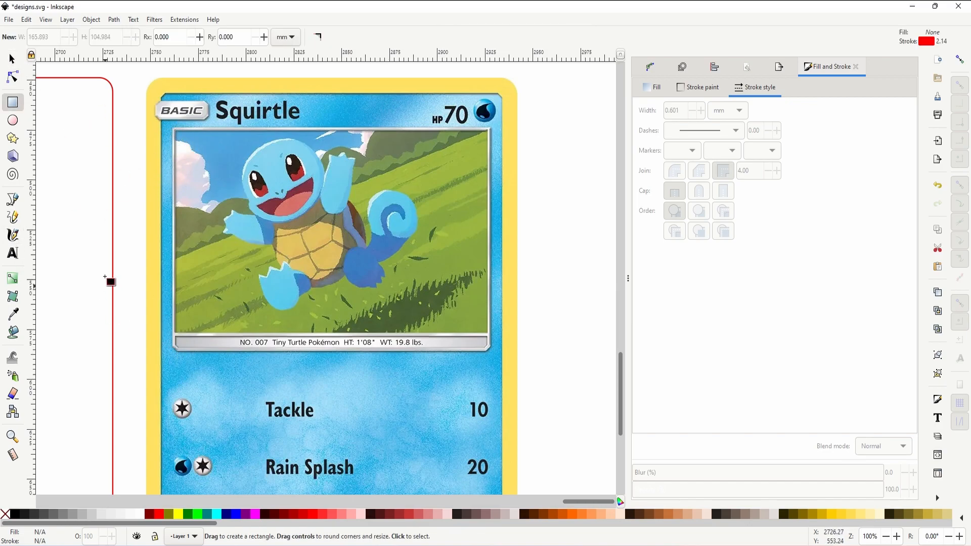
click(17, 199)
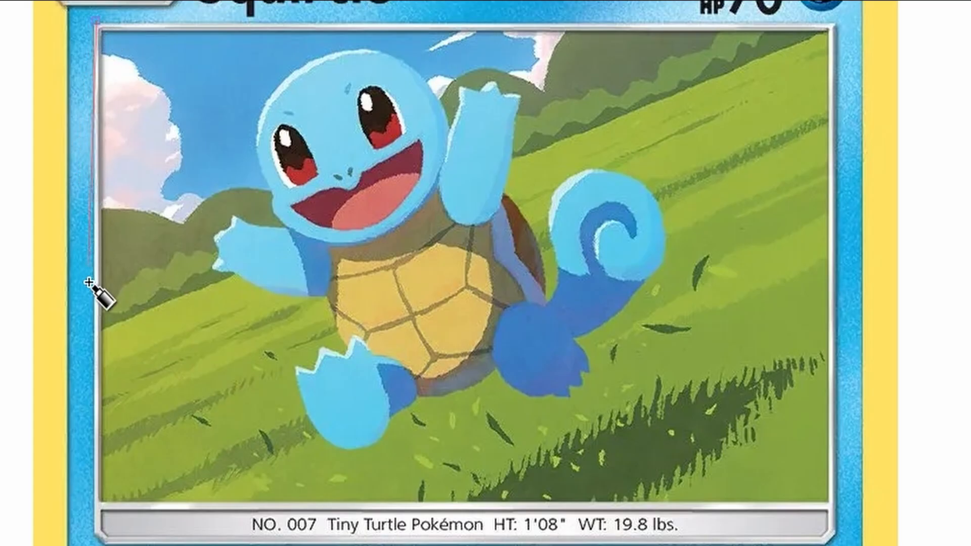
click(94, 535)
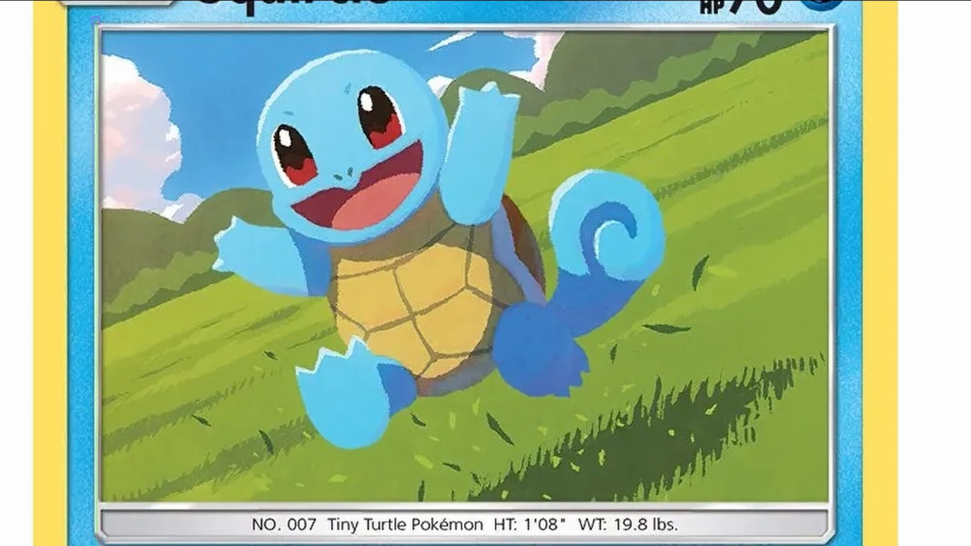
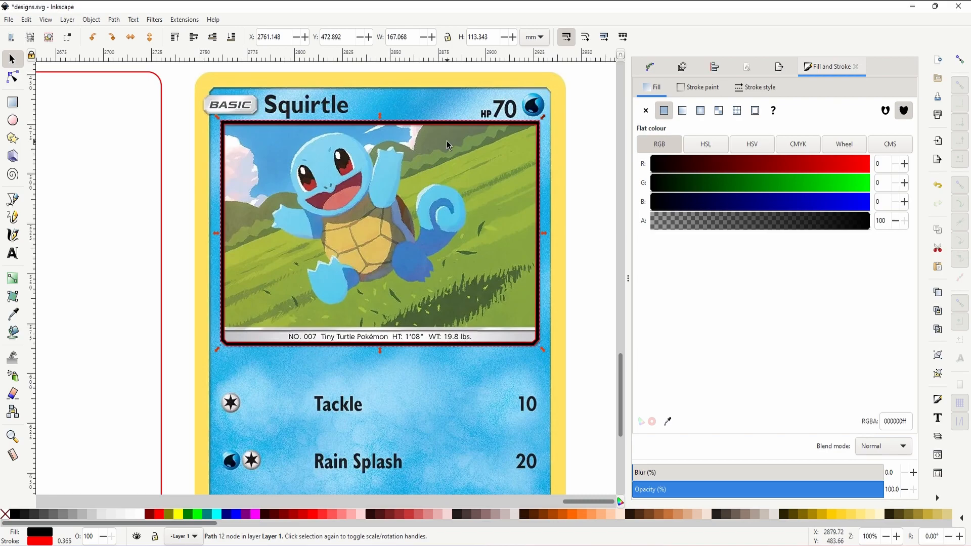
- Move the black picture-frame path about 217 mm left, off the Squirtle card and into the empty red card outline
key(shift+Left)
key(shift+Left)
key(shift+Left)
key(shift+Left)
key(shift+Left)
key(shift+Left)
key(shift+Left)
key(shift+Left)
key(shift+Left)
key(shift+Left)
key(shift+Left)
key(shift+Left)
key(shift+Left)
key(shift+Left)
key(shift+Left)
key(shift+Left)
key(shift+Left)
key(shift+Left)
key(shift+Left)
key(shift+Left)
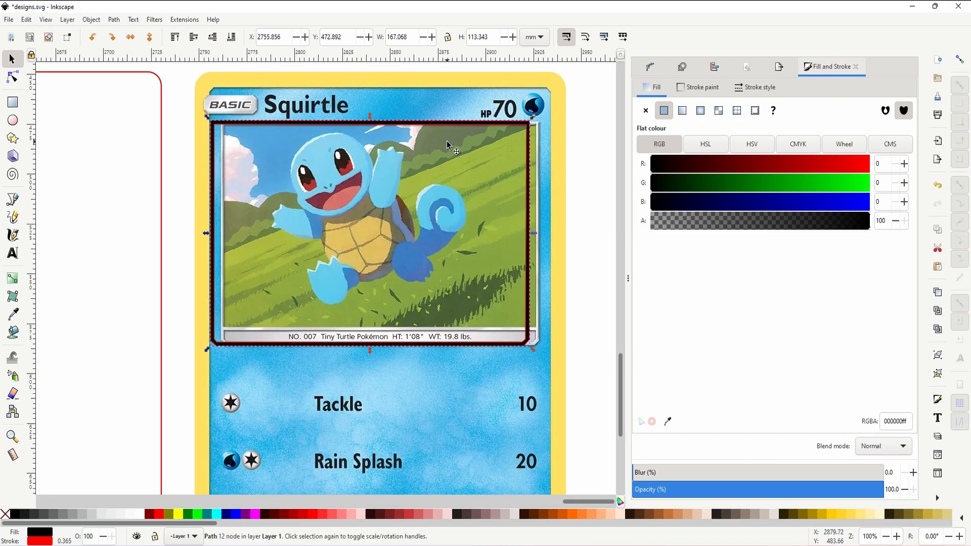
key(shift+Left)
key(shift+Left)
key(shift+Left)
key(shift+Left)
key(shift+Left)
key(shift+Left)
key(shift+Left)
key(shift+Left)
key(shift+Left)
key(shift+Left)
key(shift+Left)
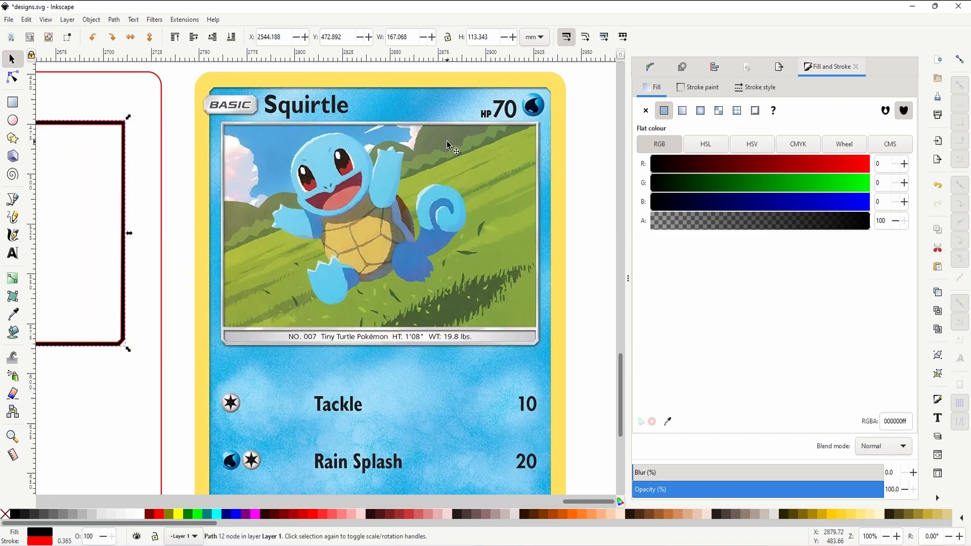
- Remove the red stroke paint from the black picture-frame path and deselect it
click(692, 94)
click(645, 110)
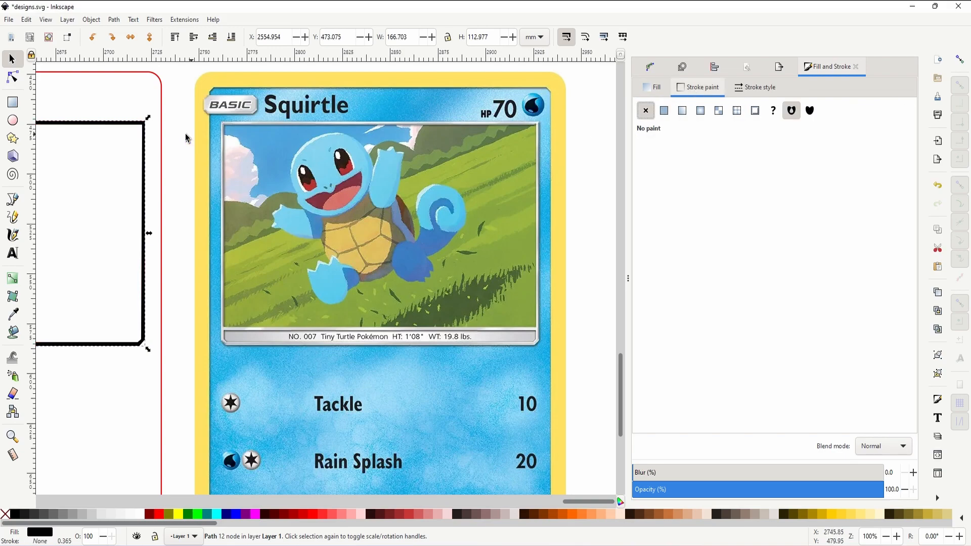
click(117, 132)
scroll(134, 167, left, 3)
scroll(133, 167, right, 2)
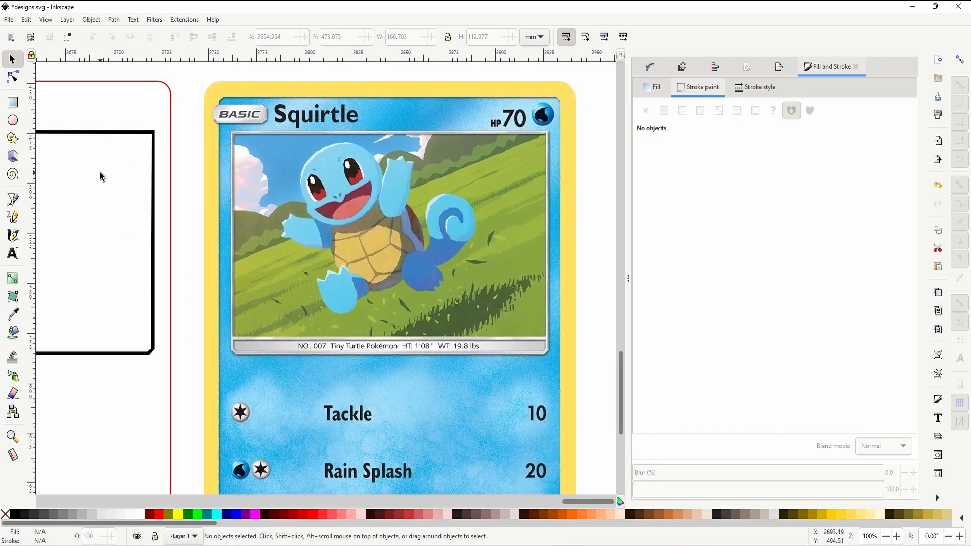
key(z)
click(258, 119)
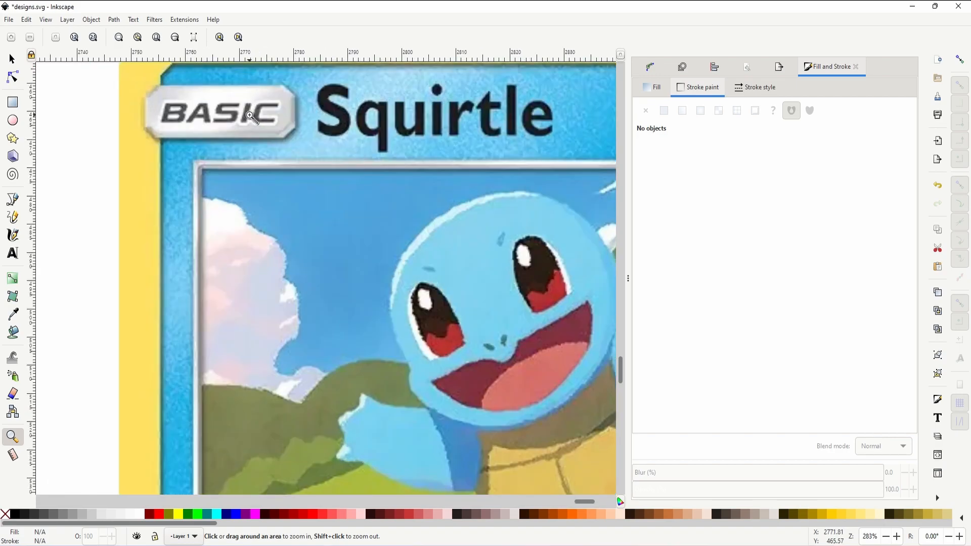
click(12, 102)
drag(139, 141, 291, 193)
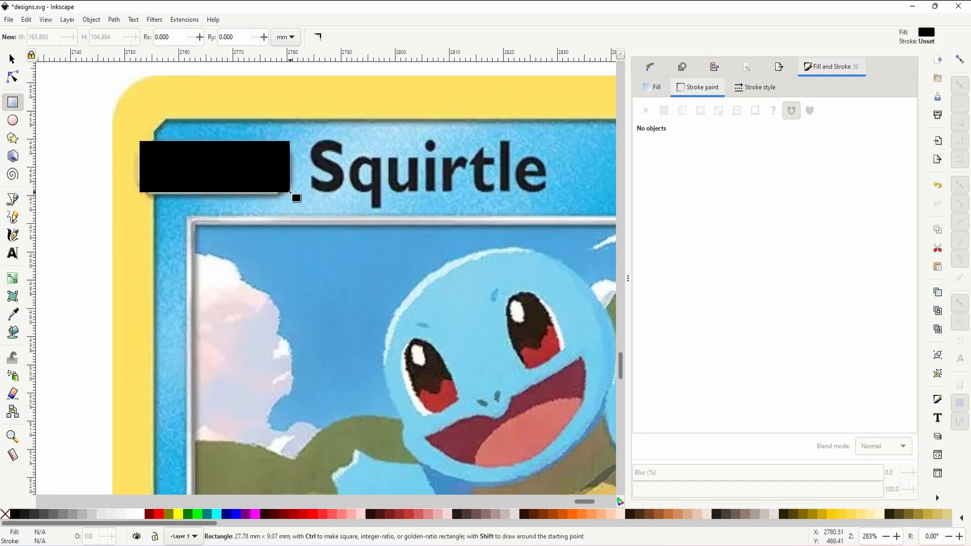
key(ctrl+z)
- Trace the BASIC badge with the Pen tool as a closed eight-cornered shape, about 28.3 by 9.8 mm
key(b)
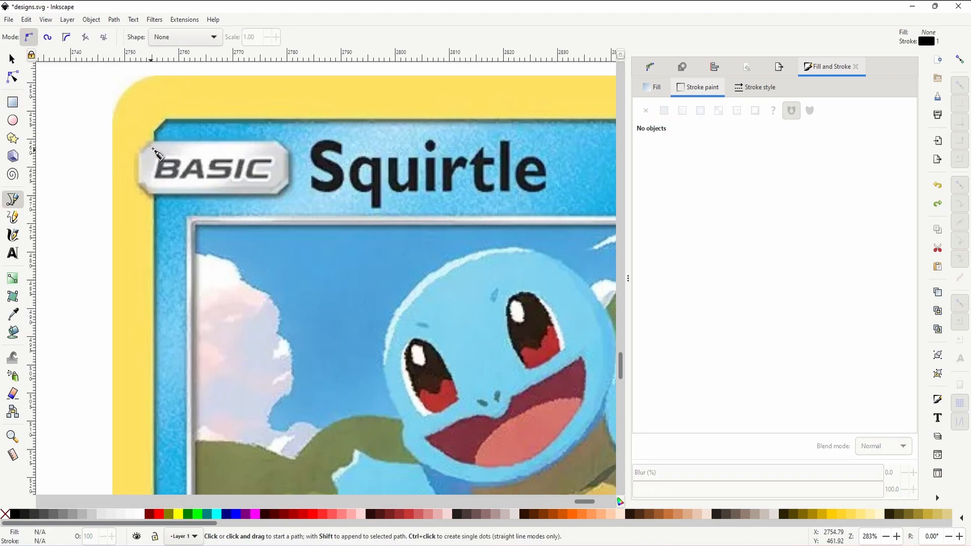
click(153, 141)
click(138, 153)
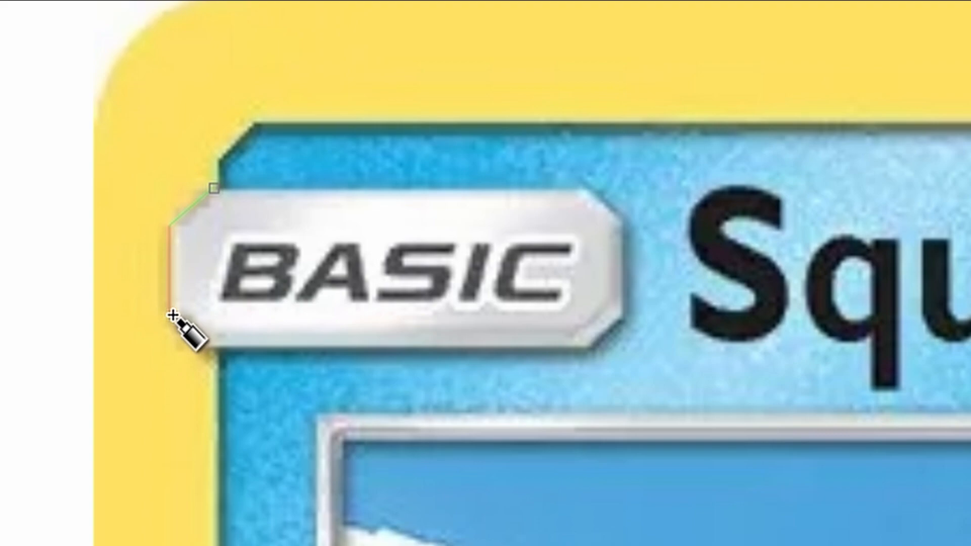
click(137, 182)
click(208, 349)
click(591, 349)
click(625, 318)
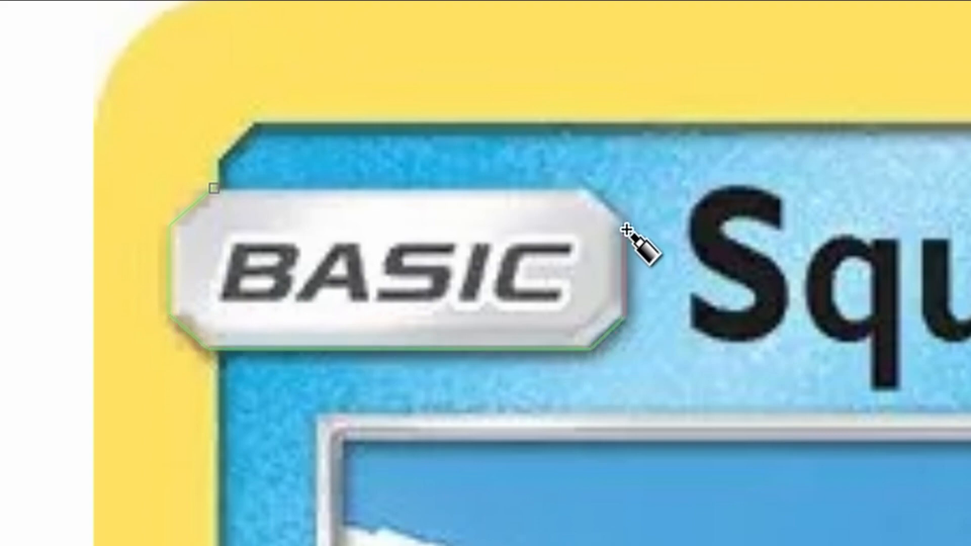
click(625, 222)
click(586, 191)
click(213, 188)
key(s)
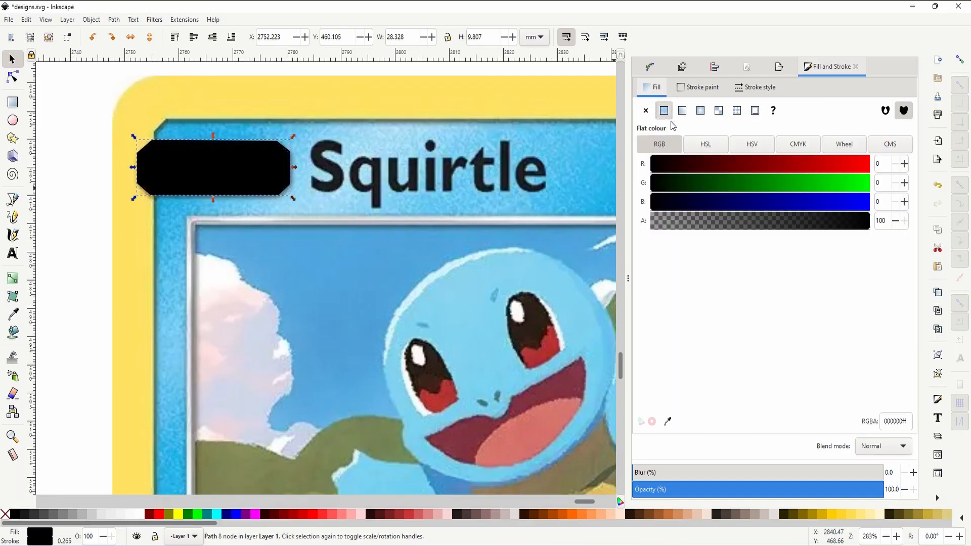
- Move the traced badge shape beside the BASIC badge and fill it with off-white fefefc sampled from the badge
drag(256, 167, 384, 176)
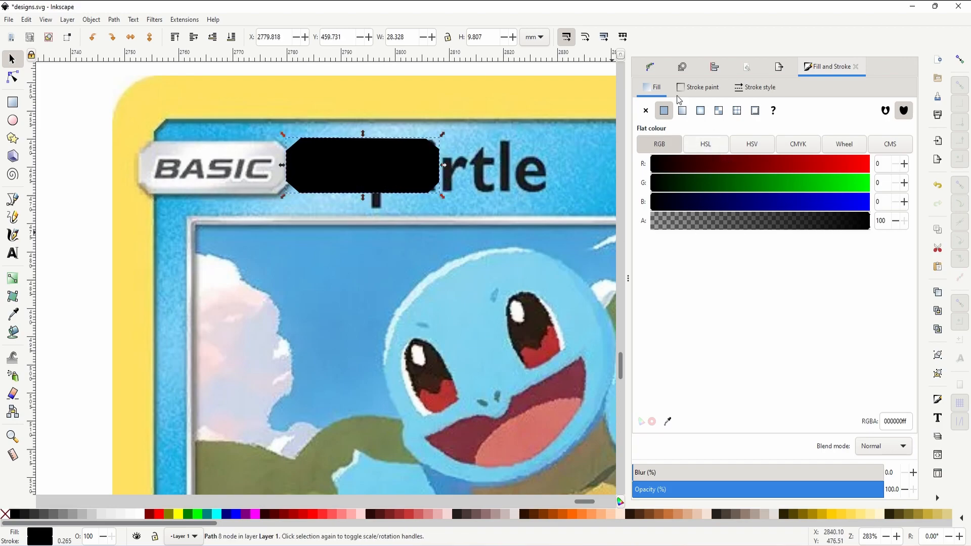
click(668, 423)
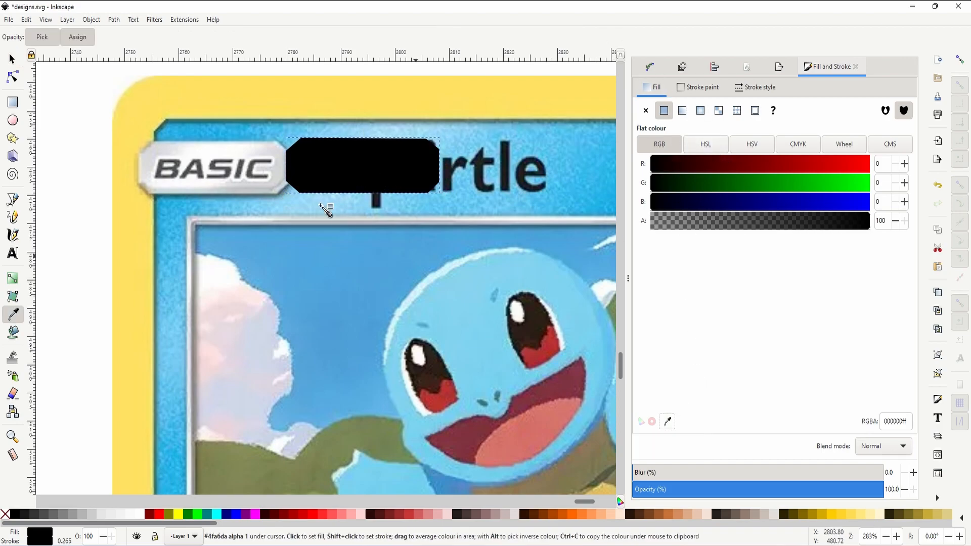
click(229, 149)
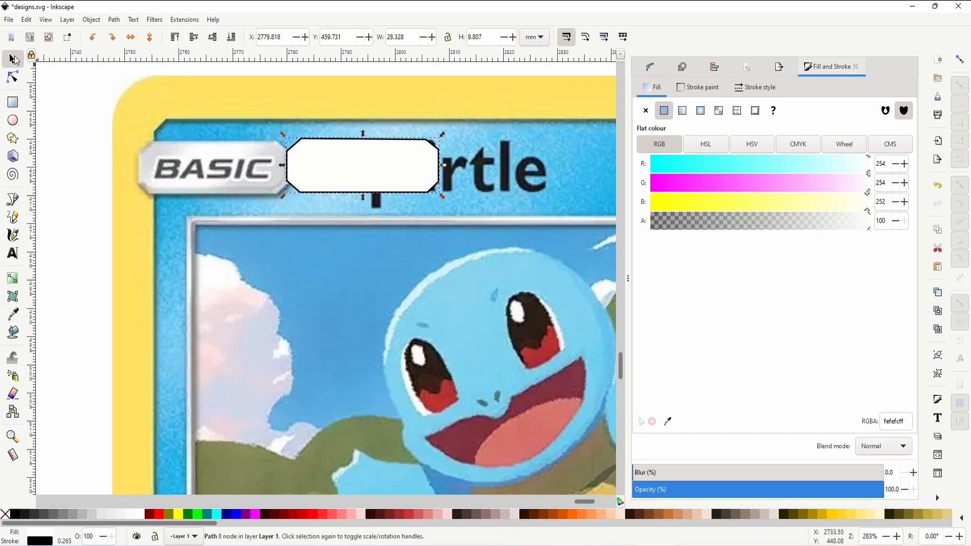
- Remove the stroke paint from the off-white badge shape
click(698, 87)
click(646, 110)
click(652, 87)
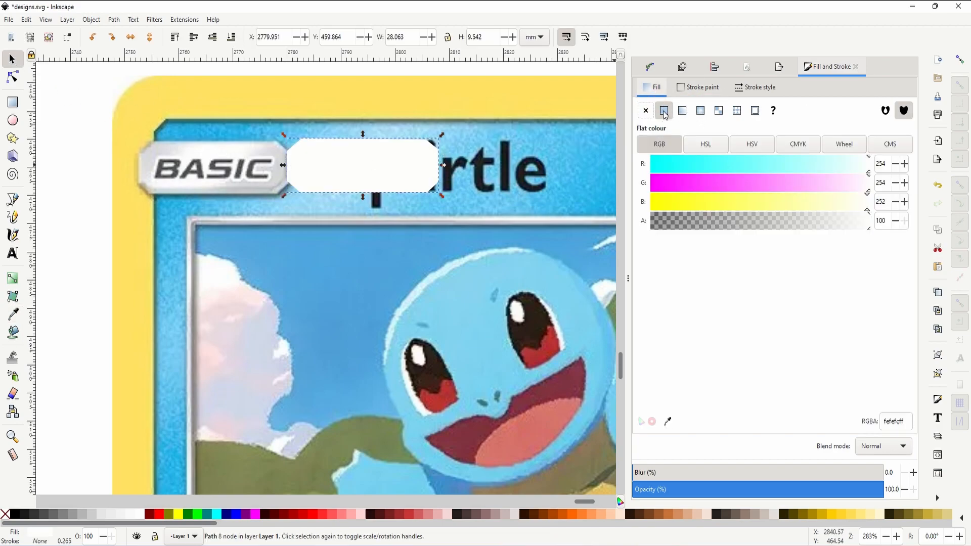
- Try radial and linear gradients on the badge shape and settle on a flat grey fill
click(702, 114)
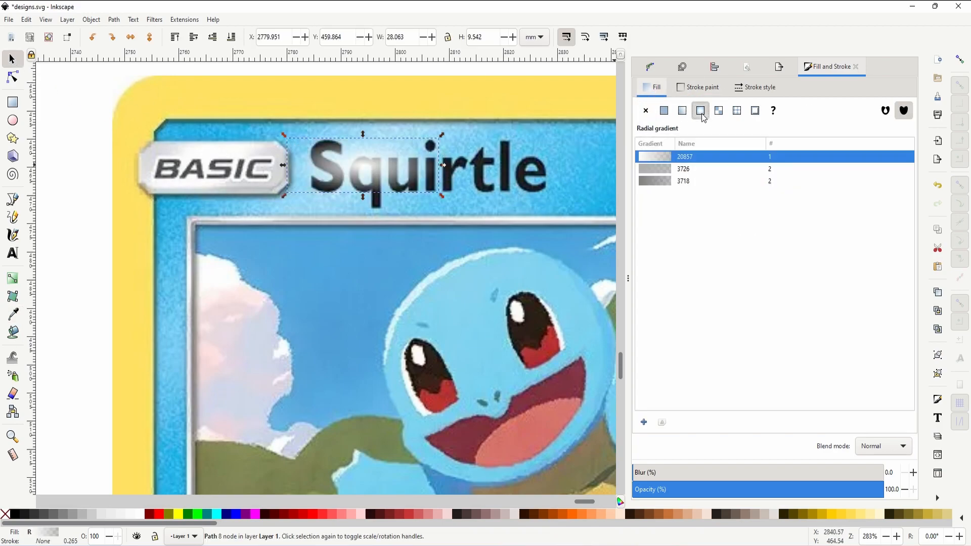
click(685, 113)
click(706, 116)
click(683, 112)
click(665, 114)
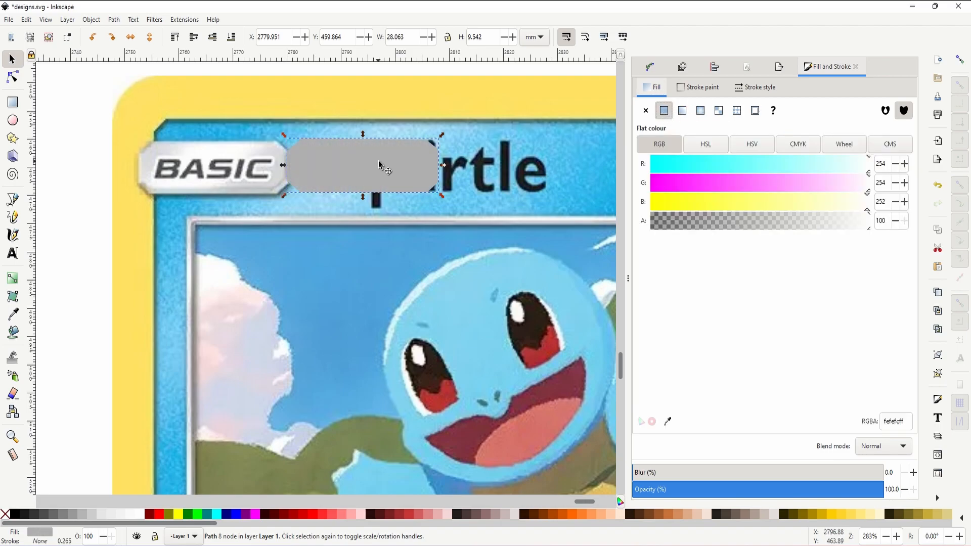
- Align the grey badge shape over the BASIC badge and move it about 208 mm left into the red card outline, above the picture frame
scroll(193, 164, down, 1)
drag(379, 161, 231, 127)
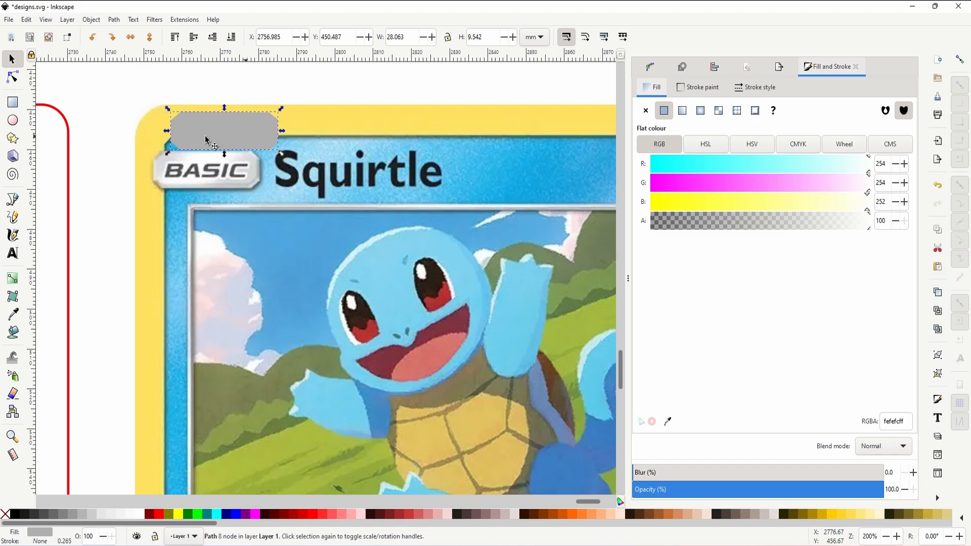
drag(258, 136, 259, 118)
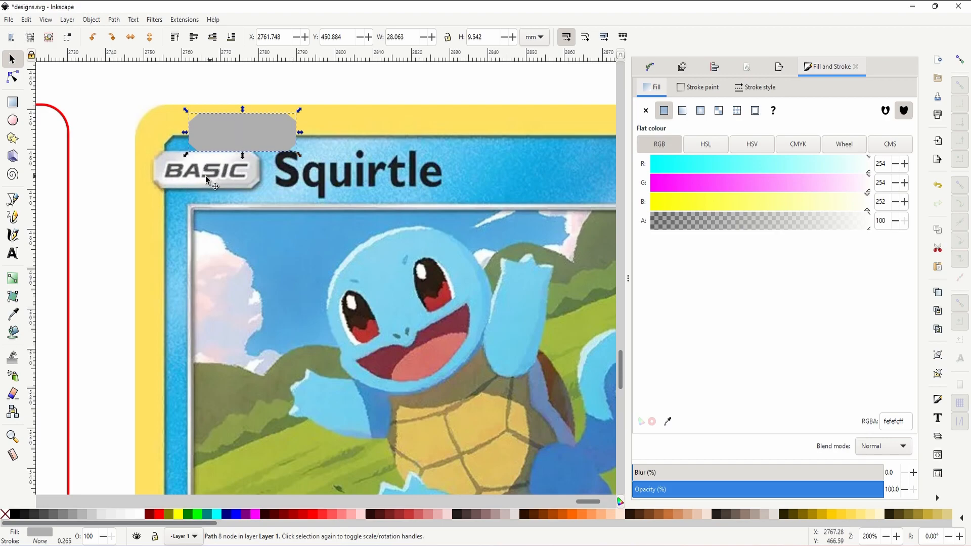
drag(232, 135, 197, 170)
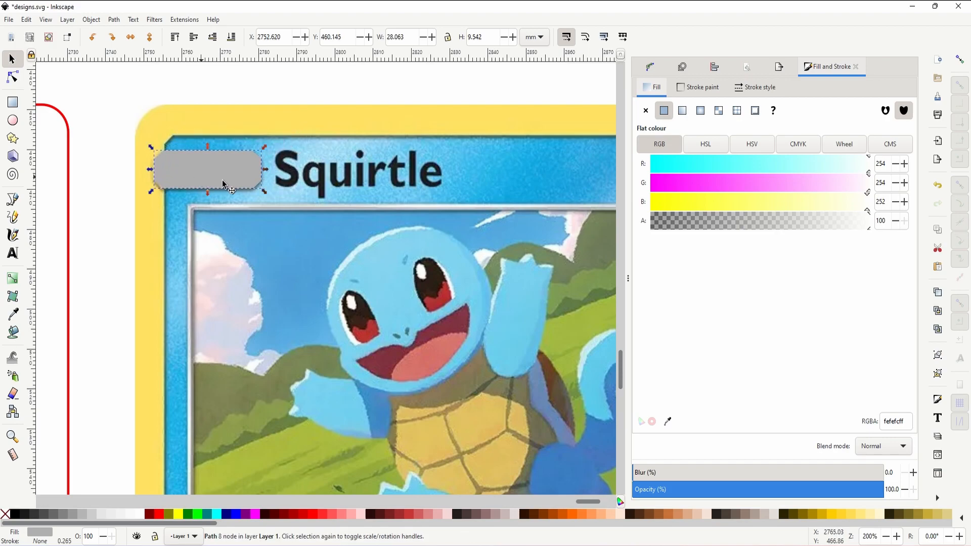
scroll(577, 210, down, 3)
drag(449, 201, 169, 199)
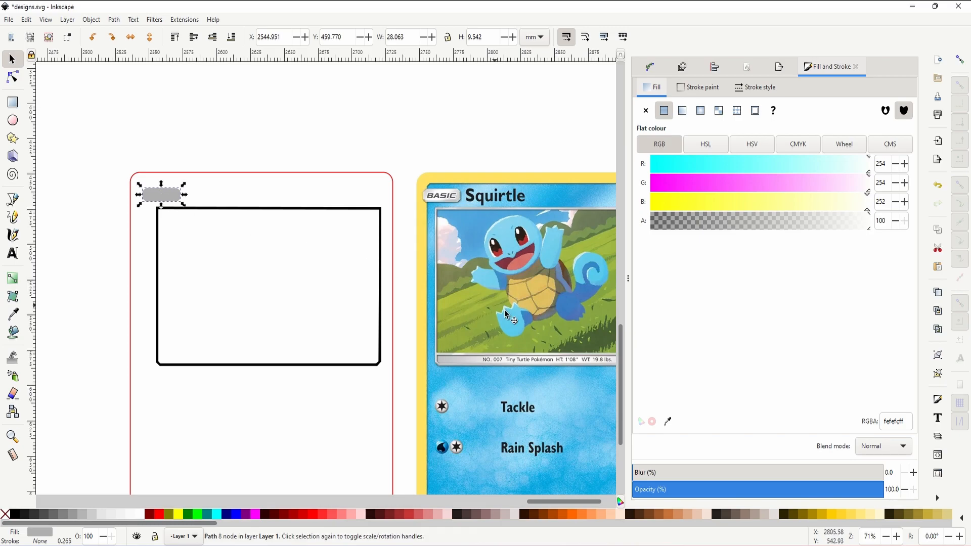
- Duplicate the grey badge shape onto the Squirtle card's weakness bar and stretch the copy to about 95 mm wide
drag(505, 312, 353, 276)
drag(445, 339, 595, 327)
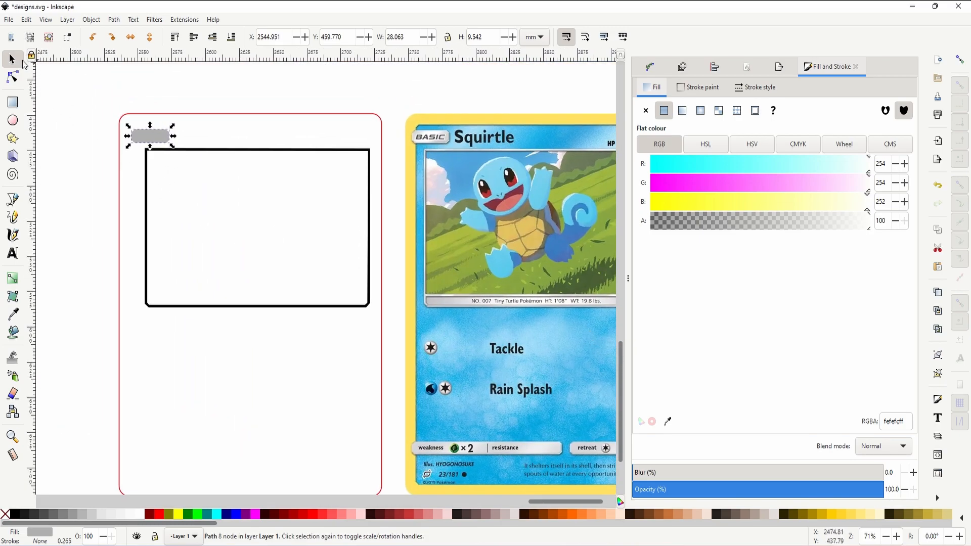
click(196, 110)
click(153, 134)
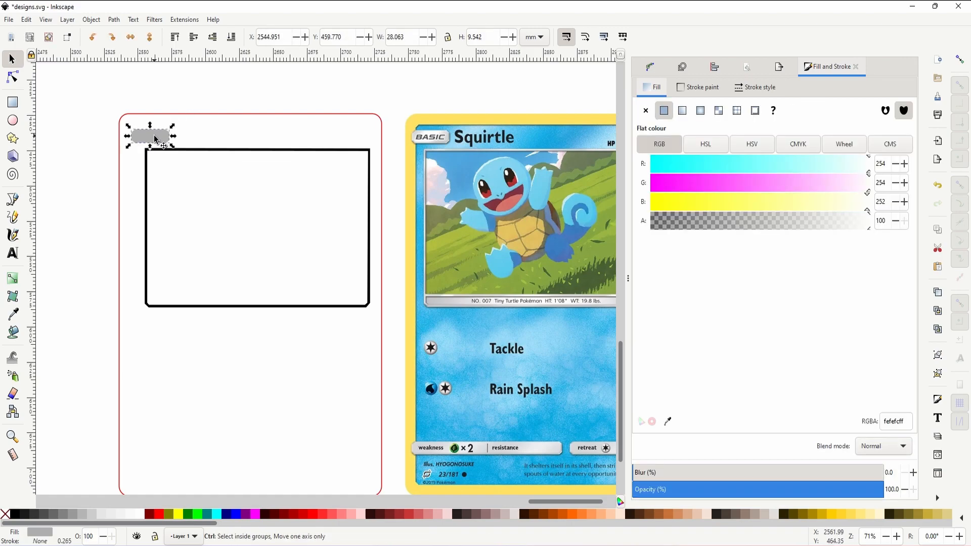
drag(154, 137, 450, 275)
key(z)
click(494, 466)
click(494, 466)
click(485, 453)
click(384, 276)
key(s)
drag(377, 277, 193, 282)
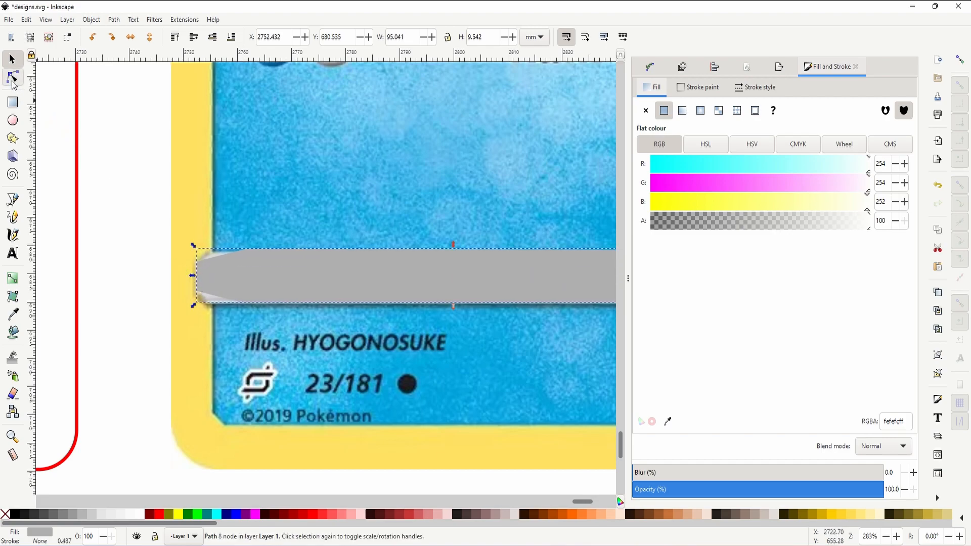
- Shift the nodes at both ends of the grey bar to match the weakness bar's cut corners, extending it to about 111 mm wide
click(13, 76)
drag(264, 227, 220, 335)
key(Left)
key(Left)
key(Left)
key(Left)
key(Left)
key(Left)
key(Left)
key(Left)
key(Left)
key(Left)
key(Left)
key(Left)
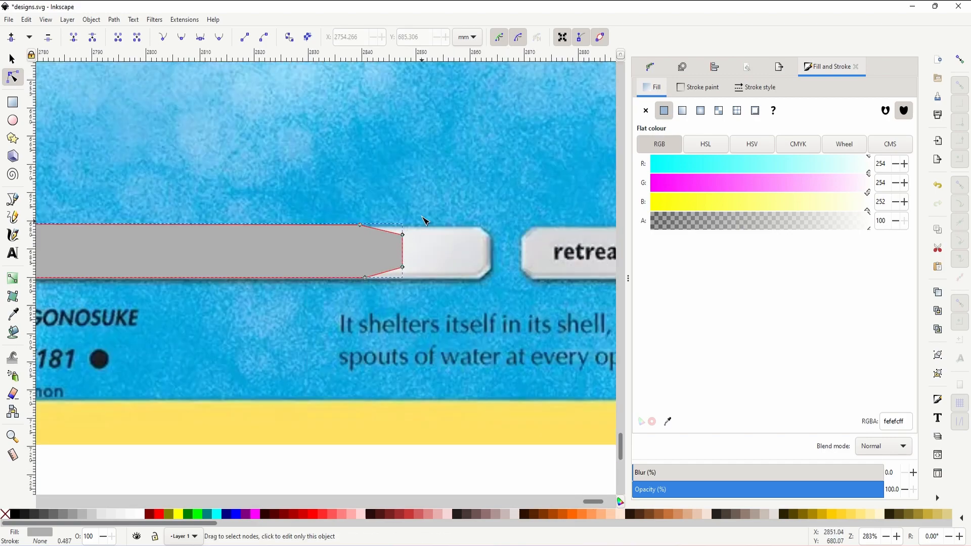
drag(425, 219, 368, 299)
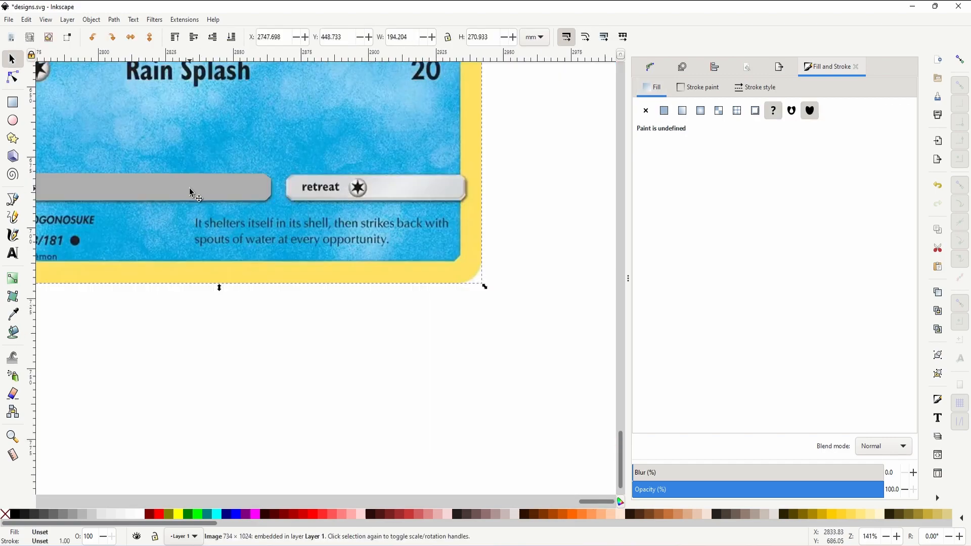
- Duplicate the grey bar over the retreat bar and shorten the copy to about 69 mm wide
click(190, 189)
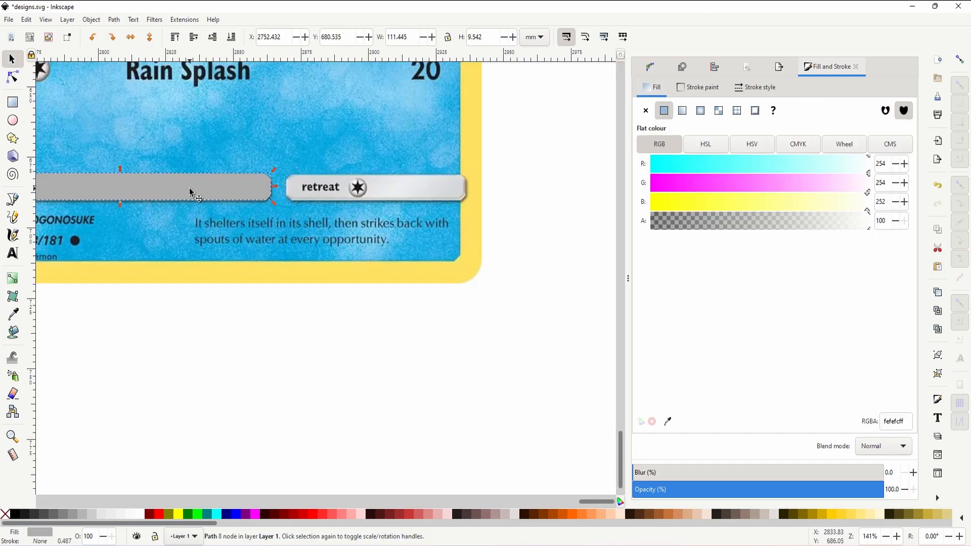
key(shift+Right)
key(shift+Right)
key(shift+Right)
key(shift+Right)
key(shift+Right)
key(shift+Right)
key(shift+Right)
key(shift+Right)
key(shift+Right)
key(shift+Right)
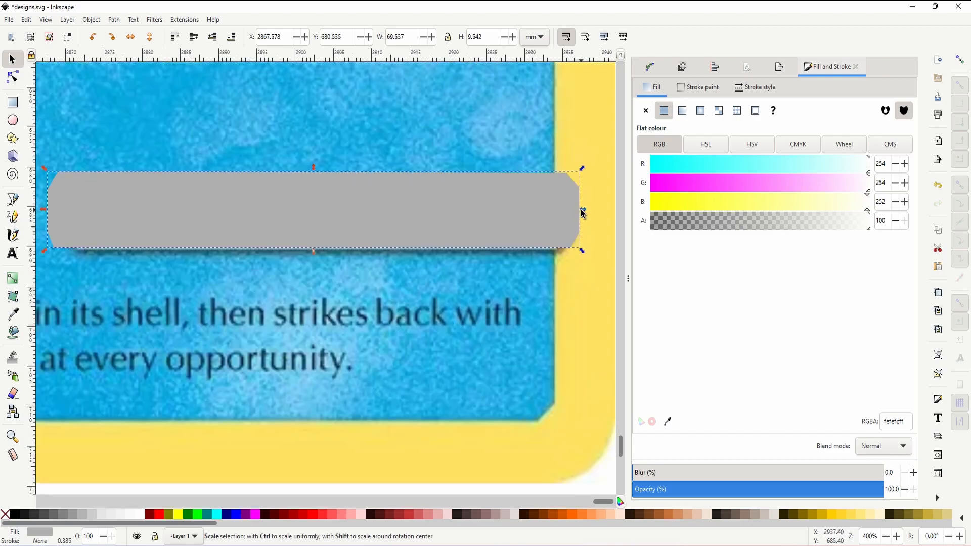
mouse_move(578, 211)
mouse_down()
mouse_move(556, 211)
mouse_move(572, 214)
mouse_up()
scroll(173, 212, left, 5)
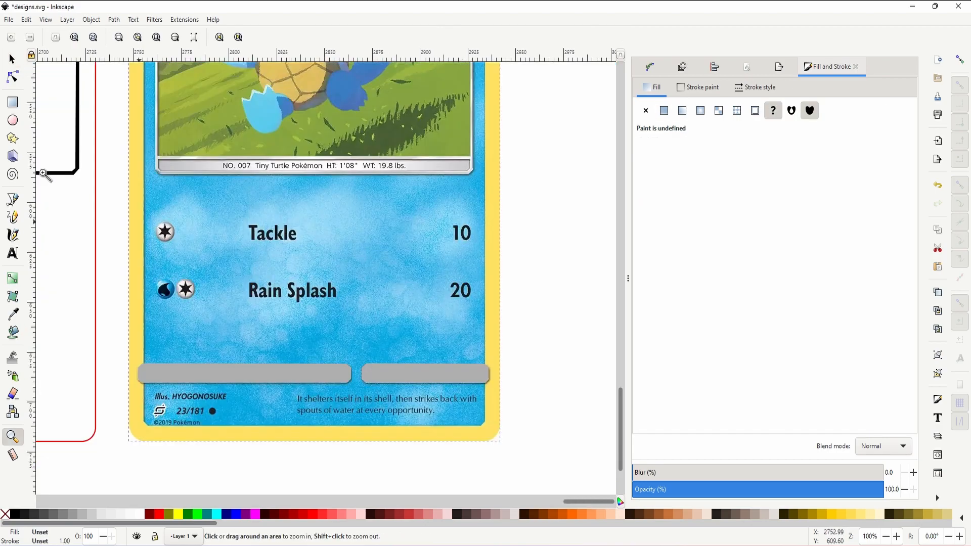
- Draw a grey circle about 10.8 mm across over the star energy symbol beside Tackle
click(13, 120)
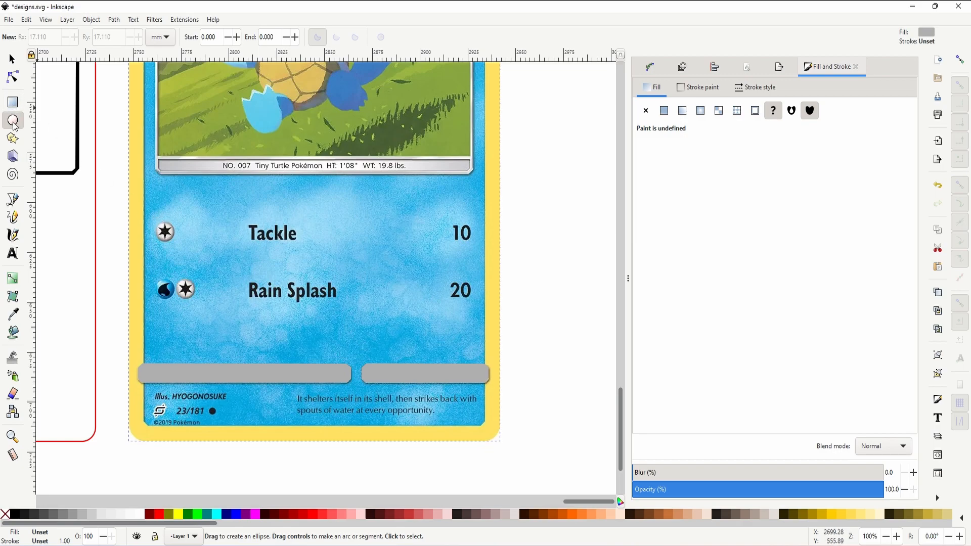
drag(191, 229, 213, 255)
scroll(204, 244, up, 3)
key(s)
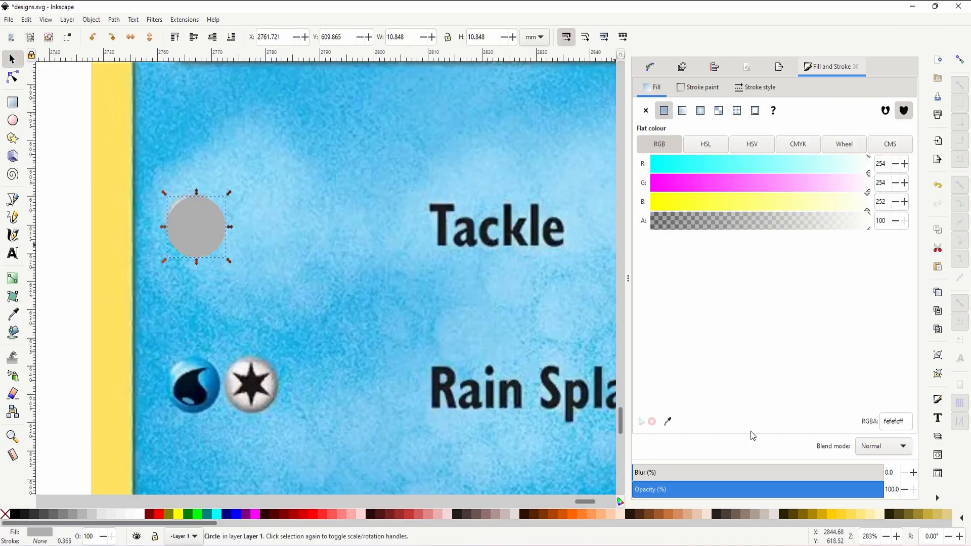
- Use a temporary fill alpha of 54 to resize the circle to about 9.7 mm against the star symbol, and place it beside the symbol
drag(738, 491, 968, 505)
drag(739, 227, 770, 223)
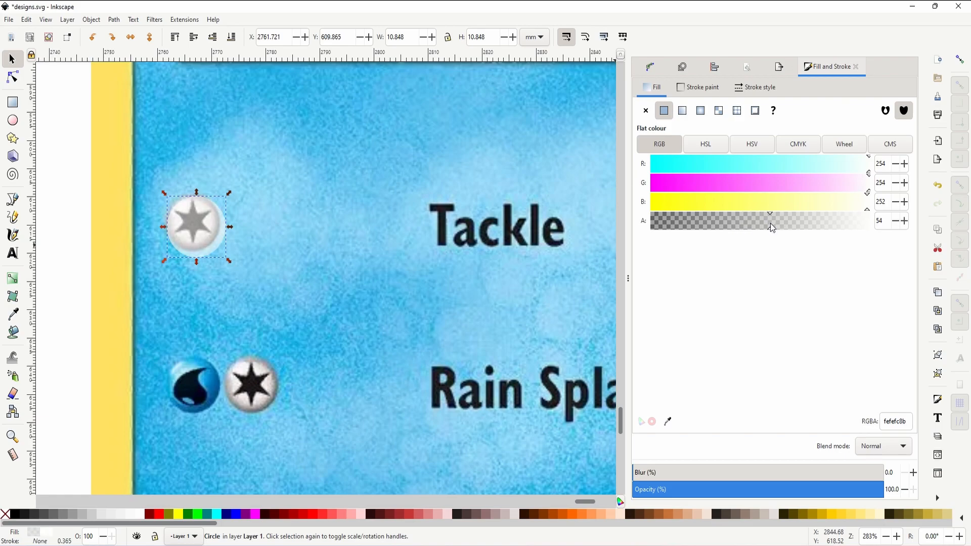
drag(229, 261, 224, 254)
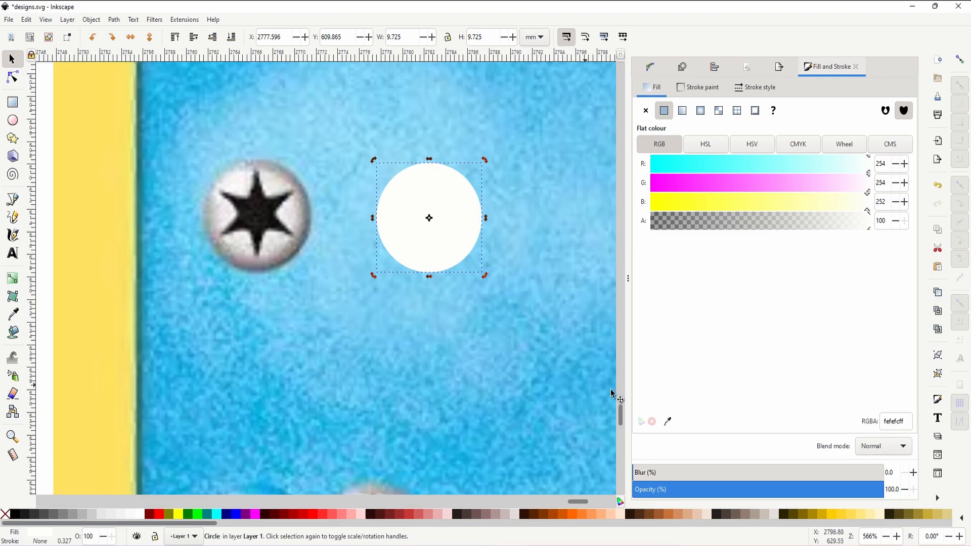
- Fill the circle with flat grey 848b8e sampled from the star symbol's rim, also trying radial and linear gradients
click(669, 421)
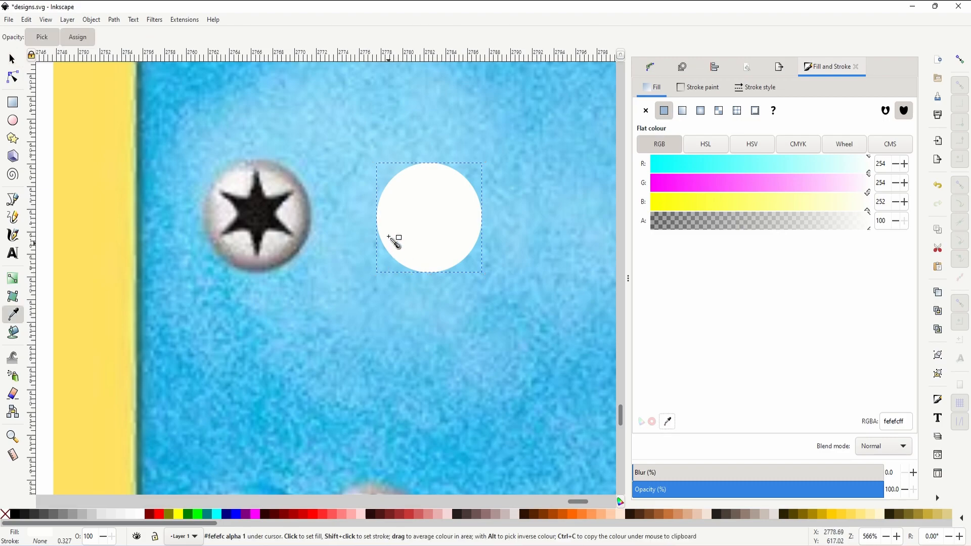
click(310, 210)
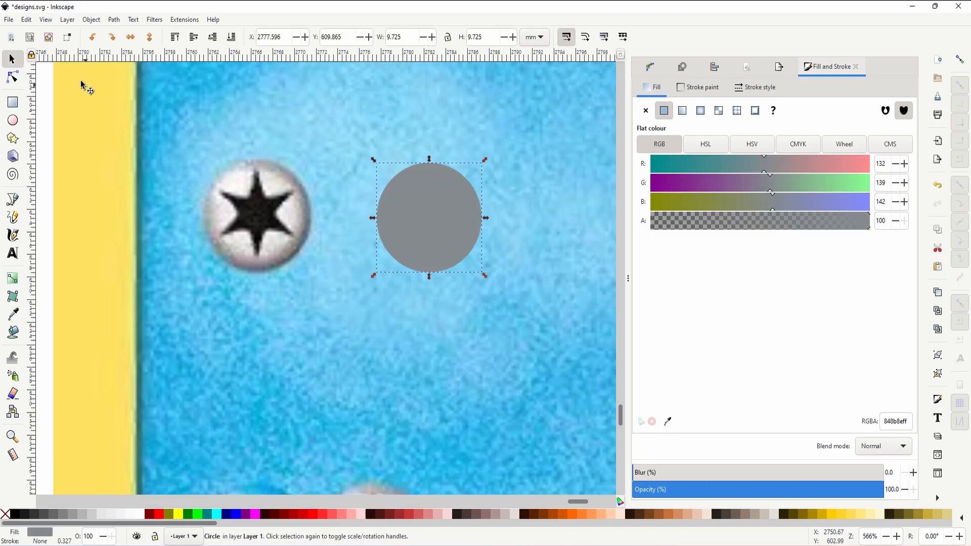
click(700, 111)
click(684, 112)
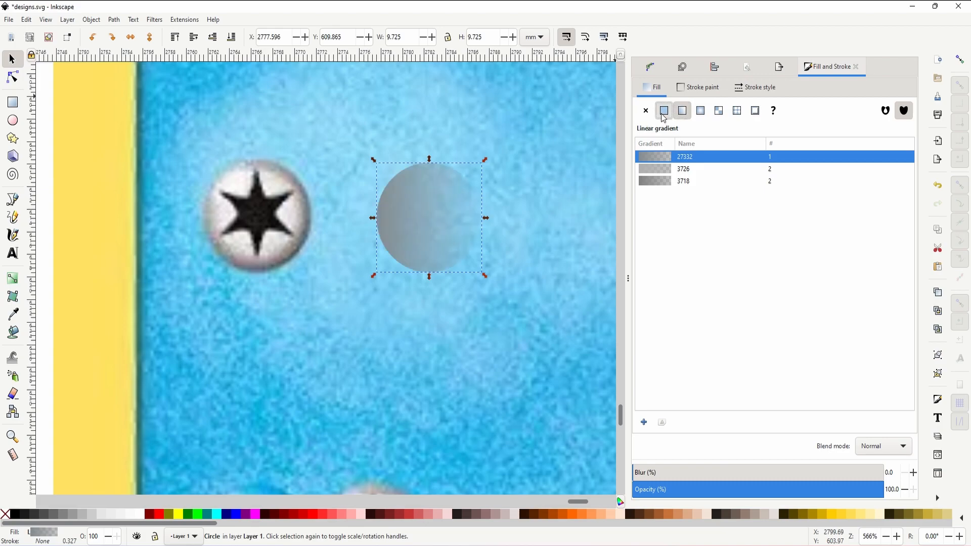
click(664, 110)
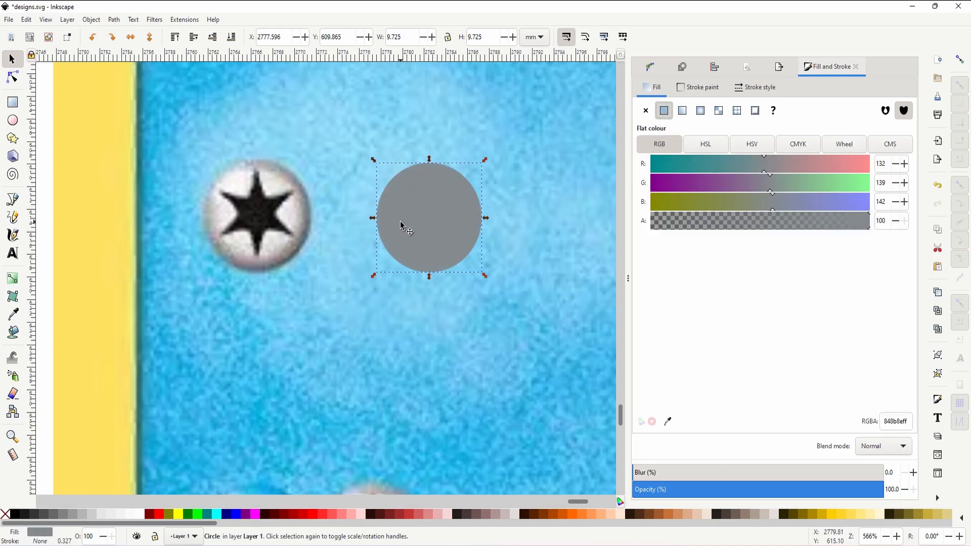
- Try moving the grey circle left over the star energy symbol and undo the move
click(399, 220)
key(shift+Left)
key(shift+Left)
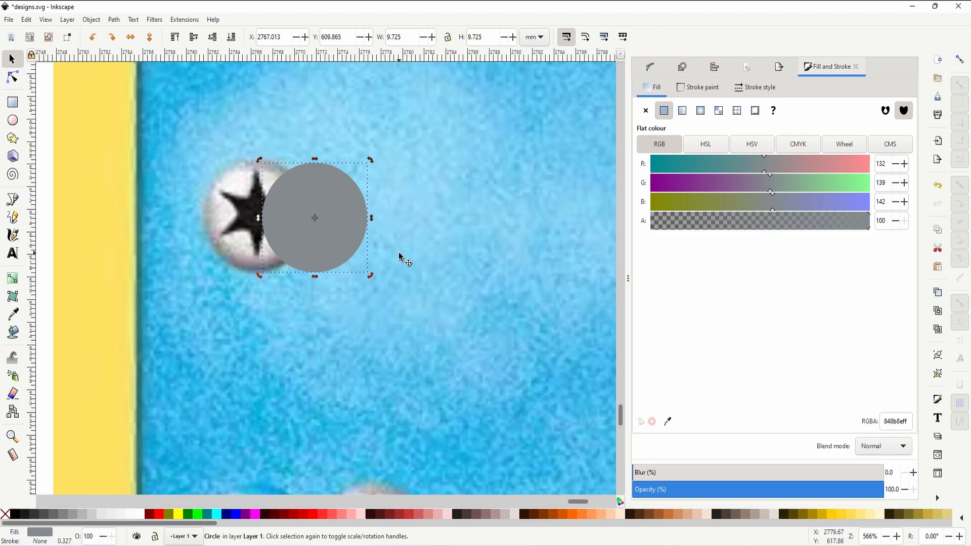
key(ctrl+z)
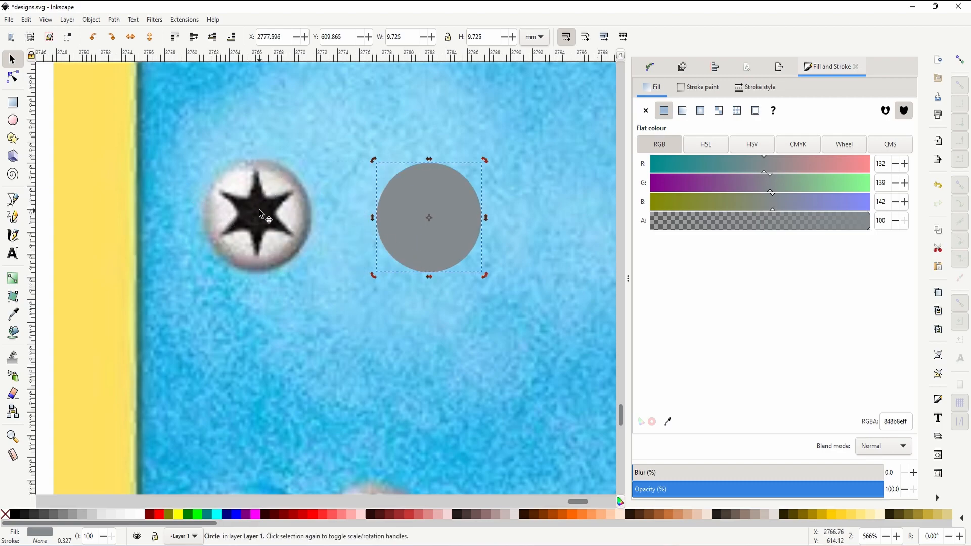
- Draw a six-pointed grey star about 6.7 by 7.7 mm below the star energy symbol and the grey circle
click(14, 143)
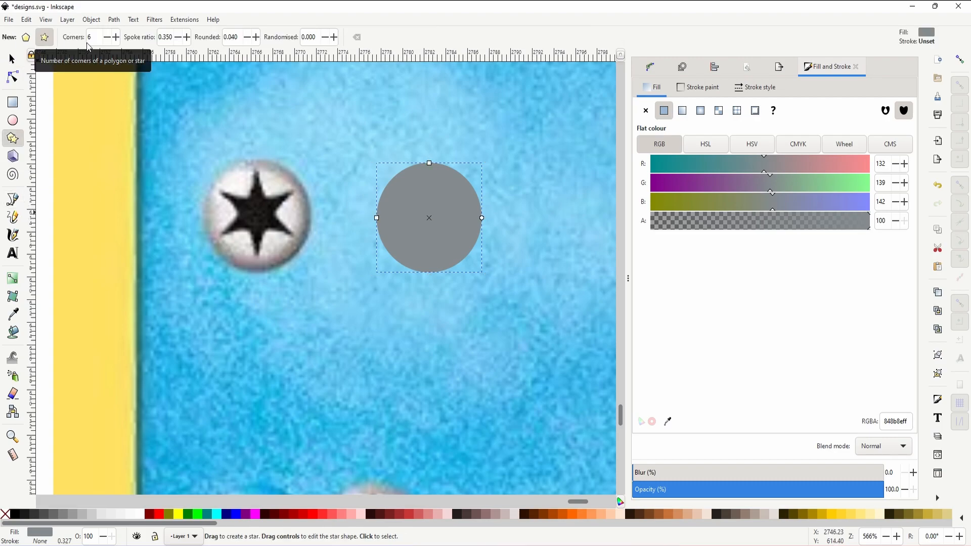
drag(333, 321, 332, 364)
click(12, 59)
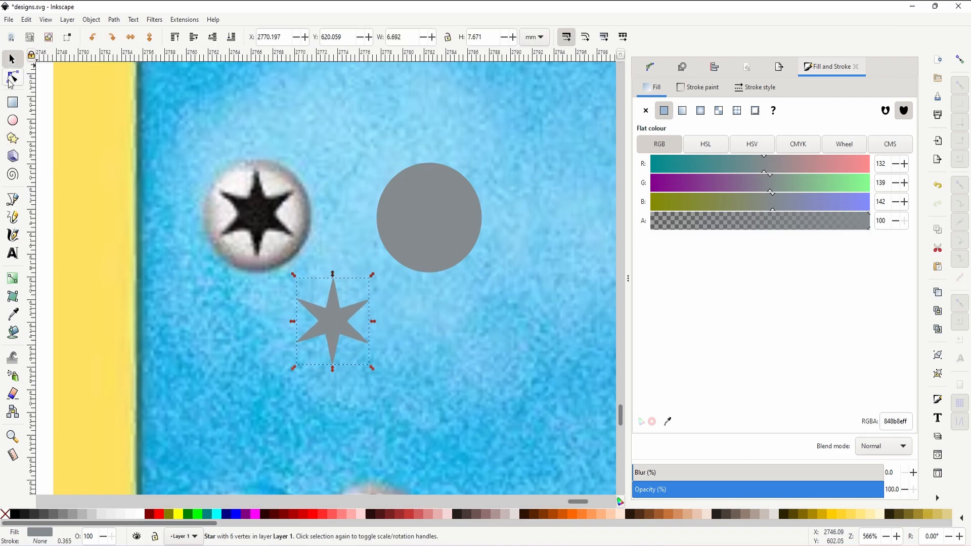
- Convert the six-pointed grey star to a path, then smooth and spread its six inner nodes so the arms curve like the reference
click(12, 80)
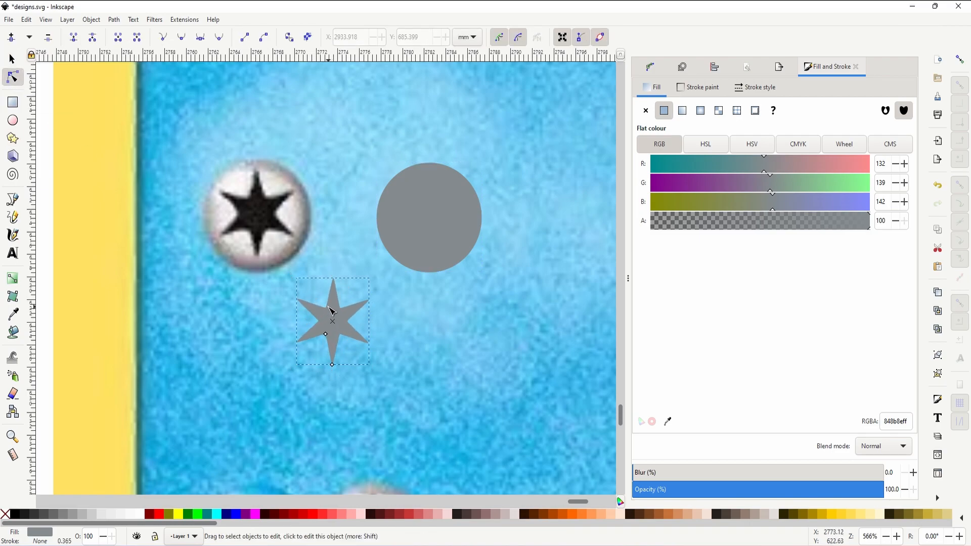
click(114, 19)
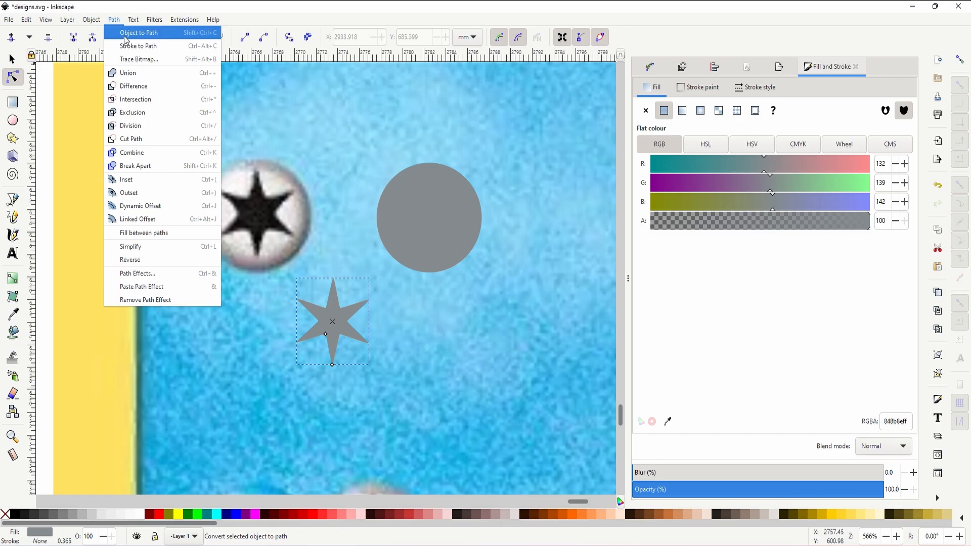
click(125, 36)
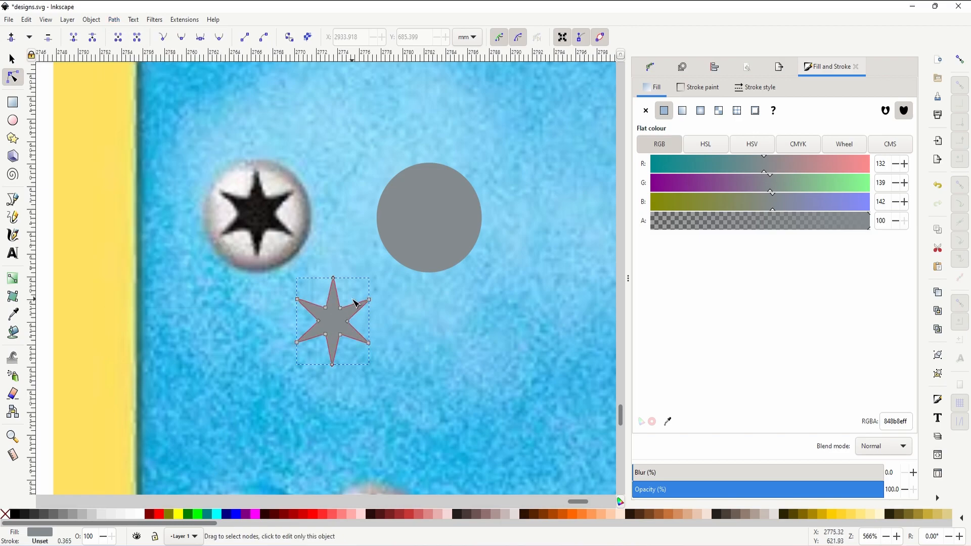
drag(353, 299, 317, 344)
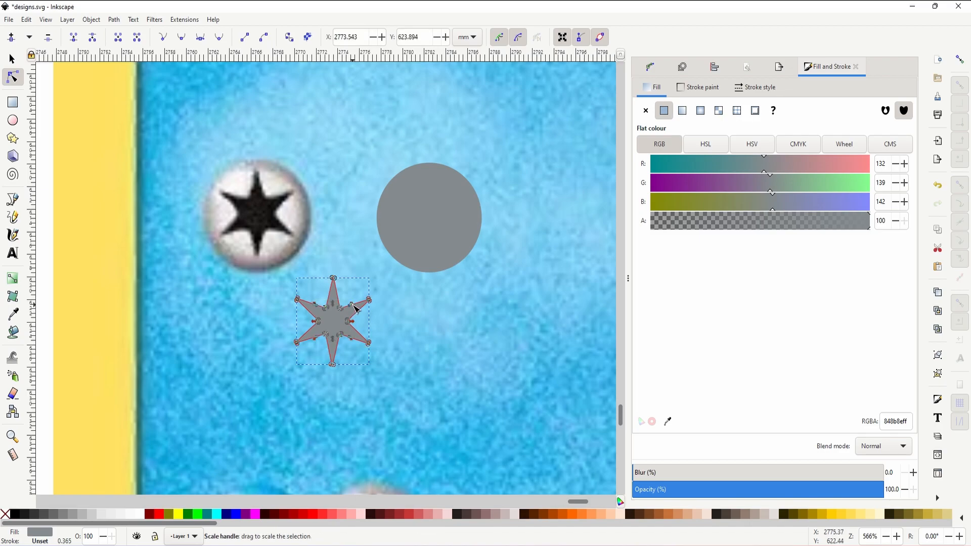
mouse_move(355, 306)
mouse_down()
mouse_move(344, 314)
mouse_move(355, 306)
mouse_up()
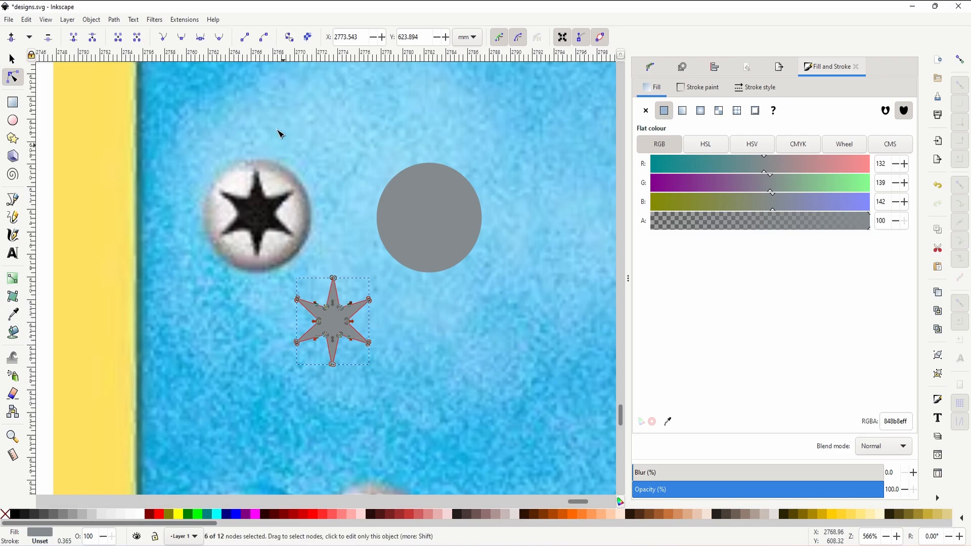
click(220, 43)
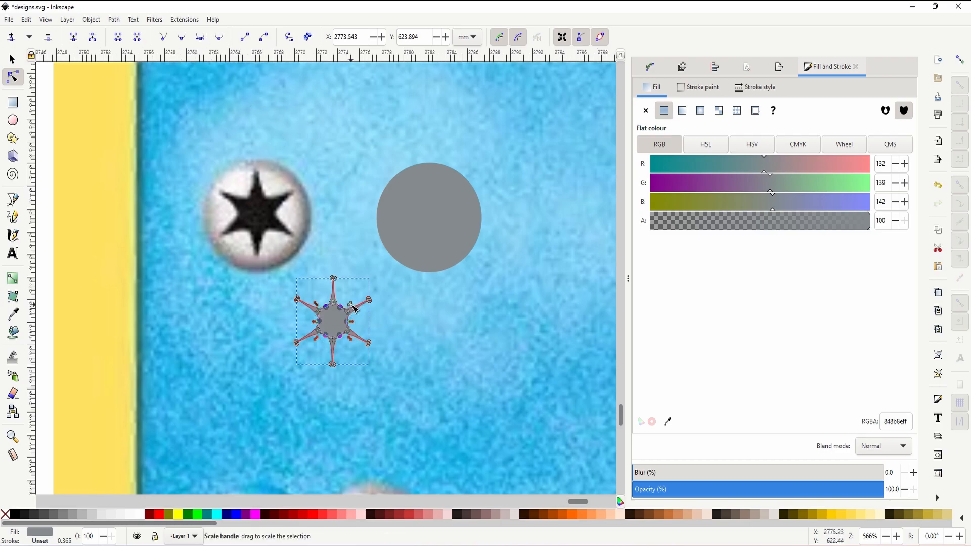
drag(353, 307, 357, 304)
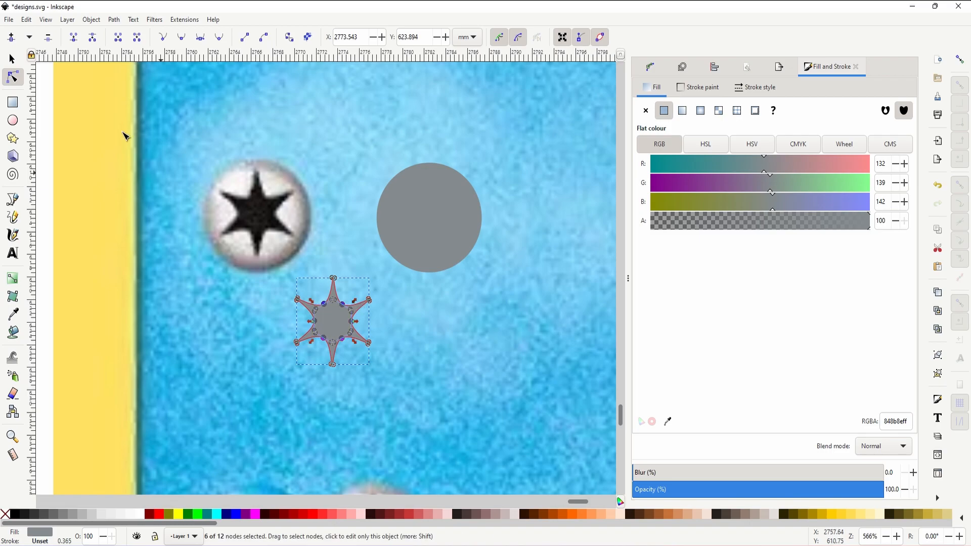
- Fill the star with near-black 171513 sampled from the reference star and centre it on the grey circle
click(20, 59)
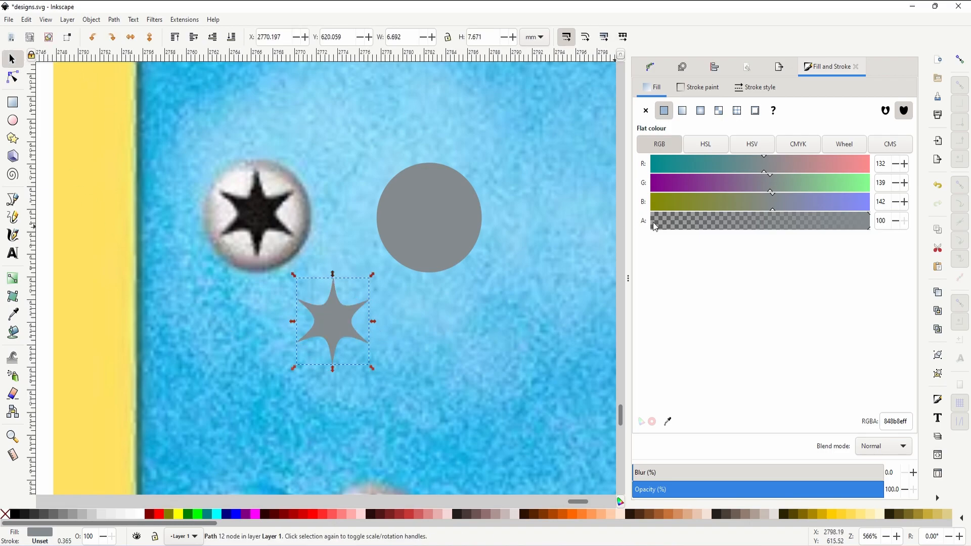
key(d)
click(261, 220)
drag(329, 332, 424, 215)
- Move the black star and its grey circle together left onto the star energy symbol in the upper attack row
key(z)
shift+click(414, 238)
shift+click(414, 238)
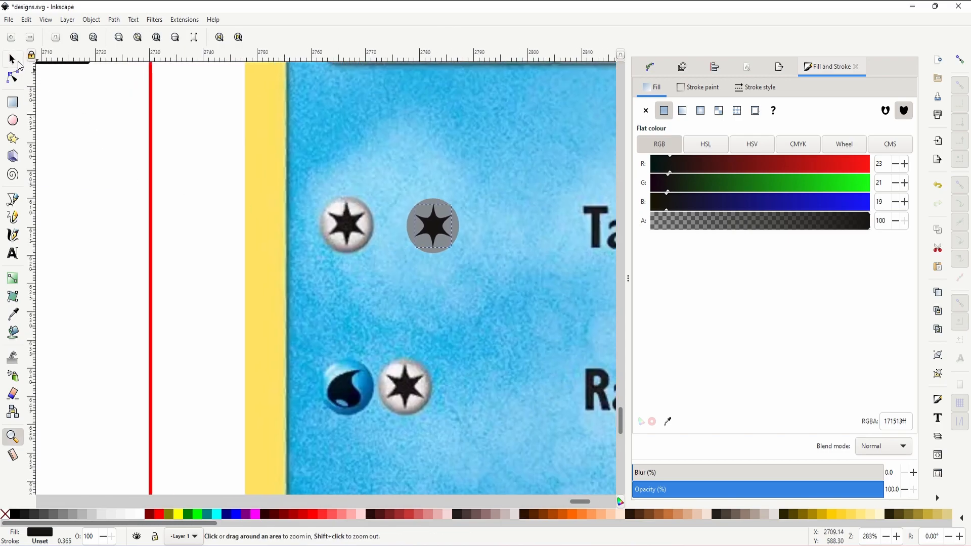
click(18, 65)
shift+click(442, 202)
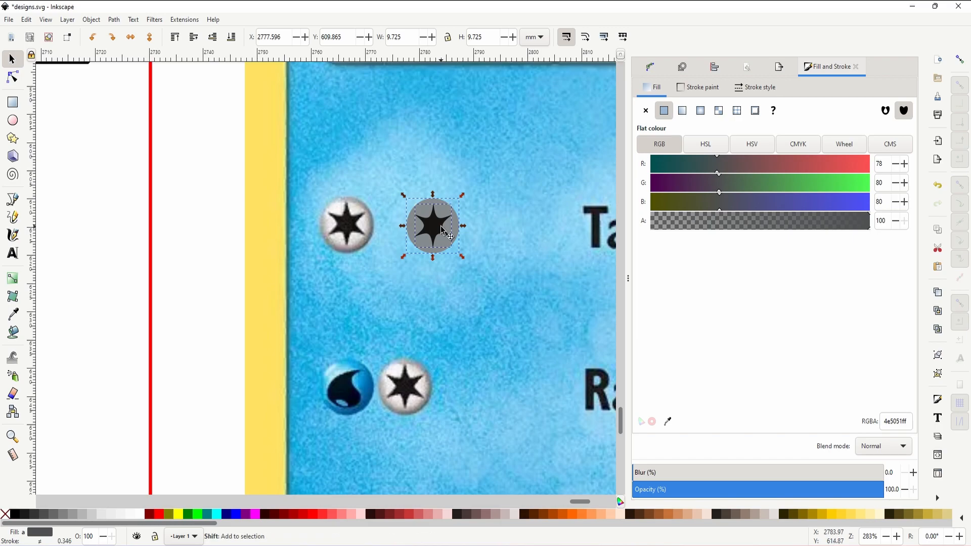
key(Left)
key(Left)
key(Left)
key(Left)
key(Left)
key(Left)
key(Left)
key(Left)
key(Left)
key(Left)
key(Left)
key(Left)
key(Left)
key(Left)
key(Left)
key(Left)
key(Left)
key(Left)
key(Left)
key(Left)
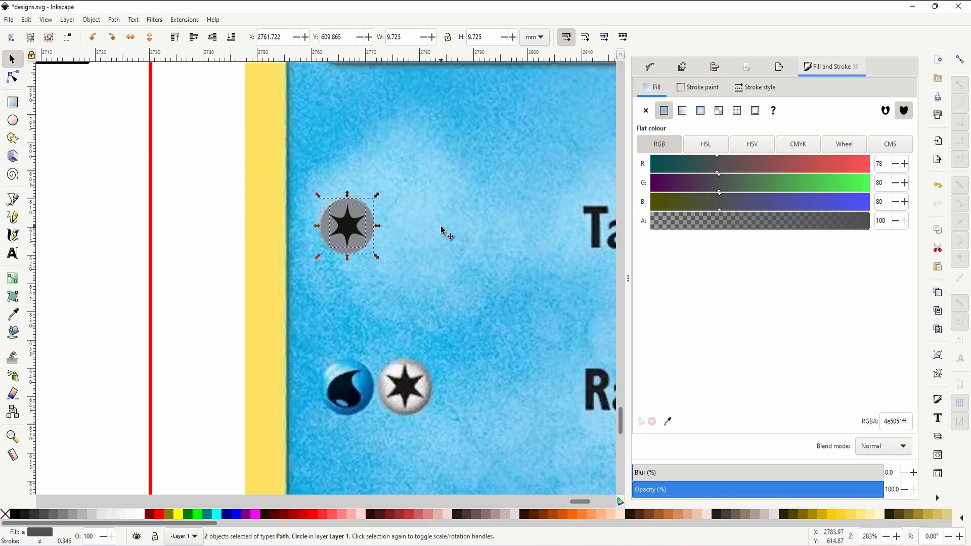
- Duplicate the grey circle with its star and place the copy over the star energy symbol in the lower attack row
drag(385, 351, 366, 317)
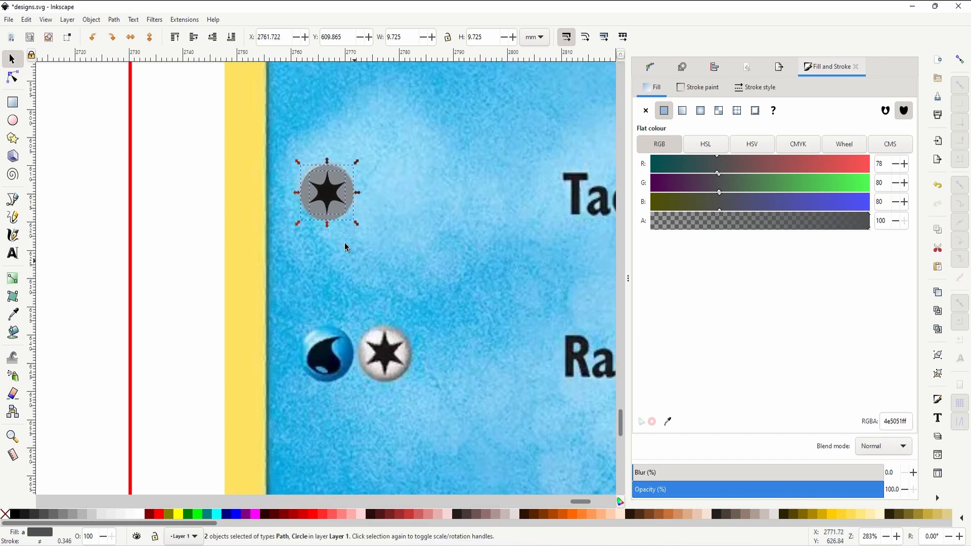
key(ctrl+d)
key(shift+Down)
key(shift+Down)
key(shift+Down)
key(shift+Down)
key(shift+Down)
key(shift+Right)
key(shift+Right)
key(Down)
key(Down)
key(Down)
key(Down)
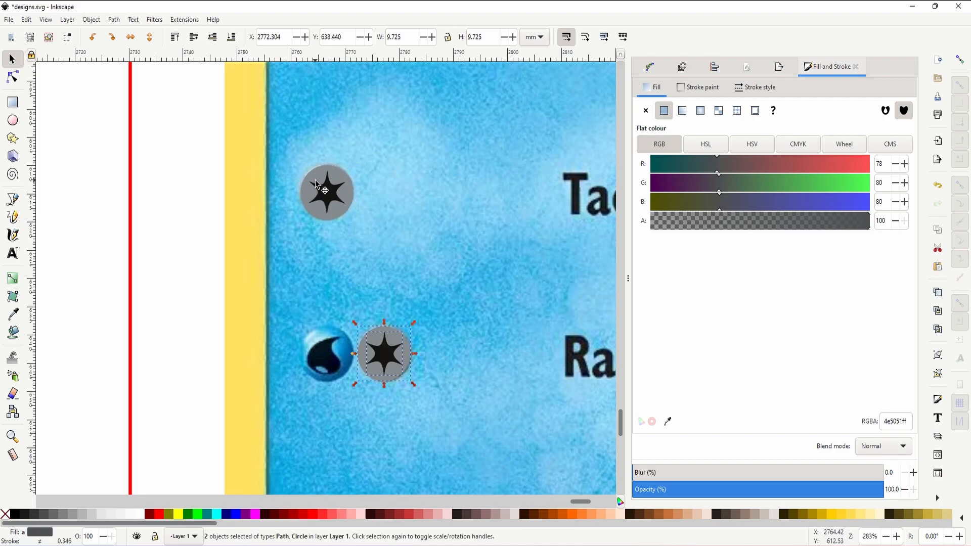
- Duplicate the lower star symbol, place the copy just left of the water energy symbol, and delete the copy's black star
key(ctrl+d)
key(shift+Left)
key(shift+Left)
key(shift+Left)
key(shift+Left)
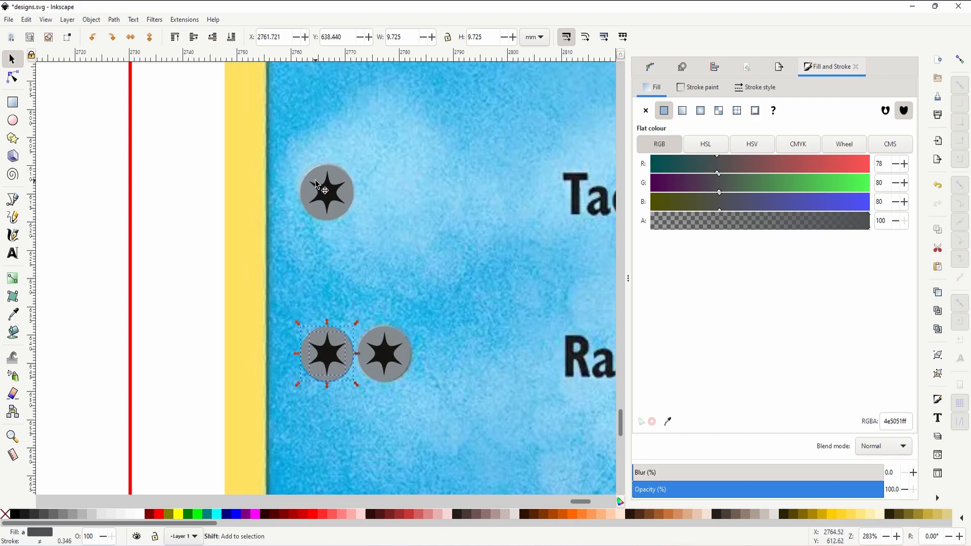
click(172, 268)
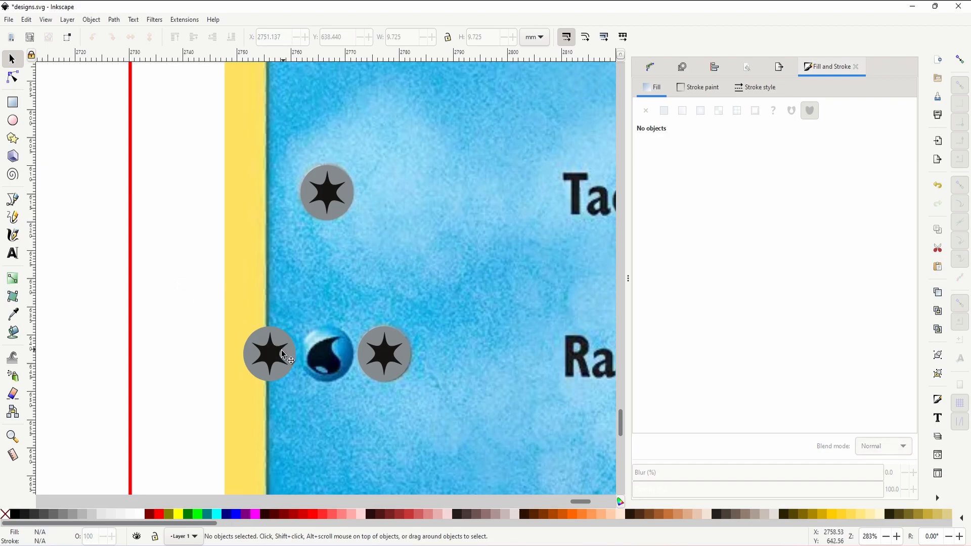
click(272, 359)
key(Delete)
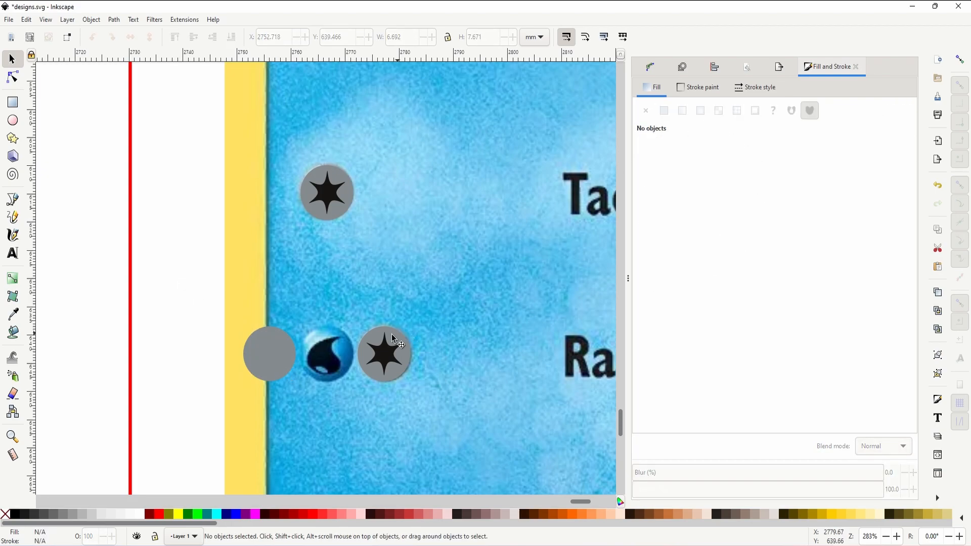
- Fill the copied circle with blue 035899 sampled from the water energy symbol's rim
click(275, 349)
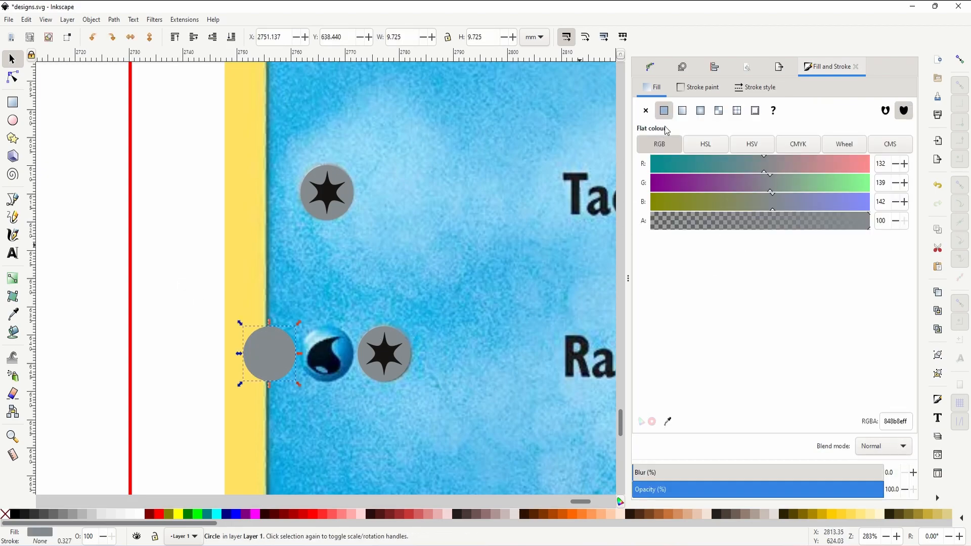
click(669, 422)
click(351, 353)
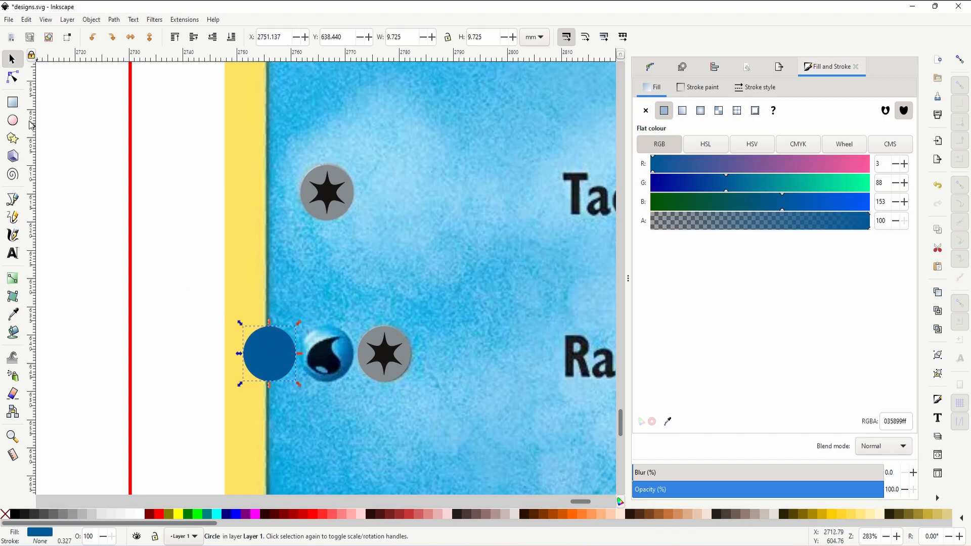
- Outline the water symbol's black droplet with a closed five-point straight-line path and set its stroke to red ff0000
key(z)
click(330, 351)
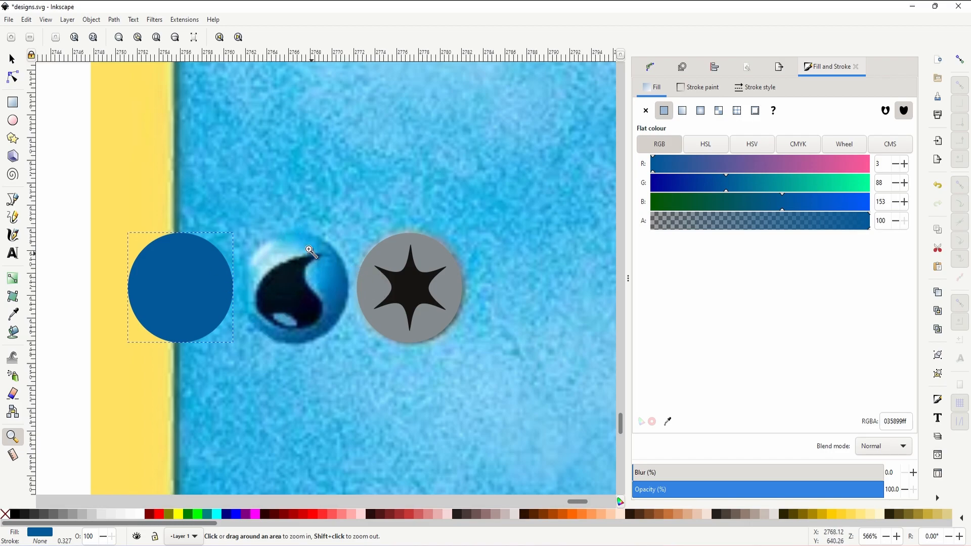
drag(321, 313, 296, 292)
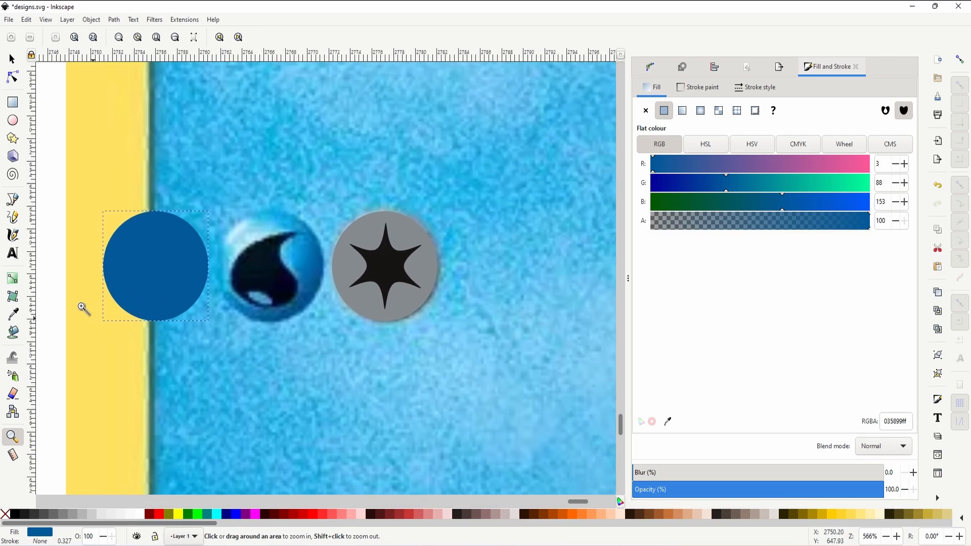
click(11, 203)
click(298, 234)
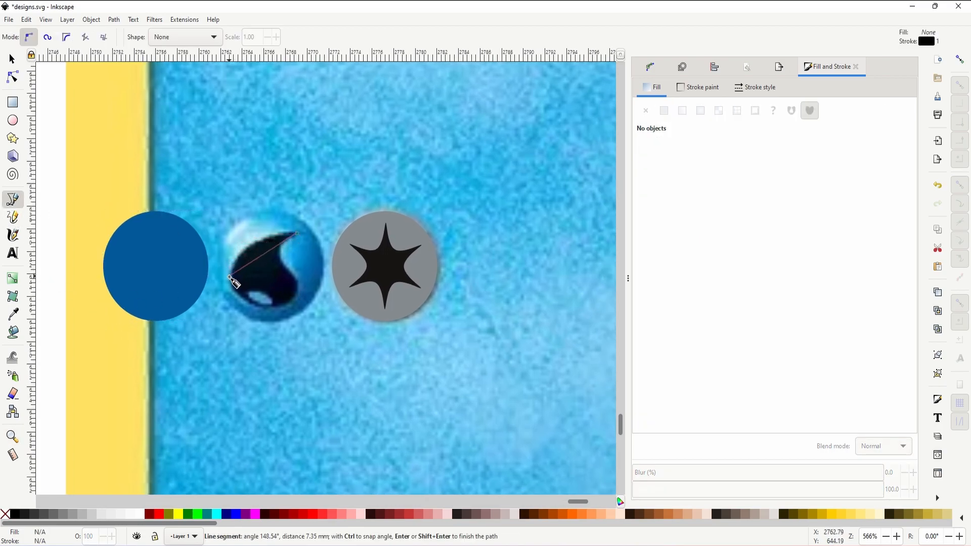
click(232, 276)
click(275, 306)
click(300, 286)
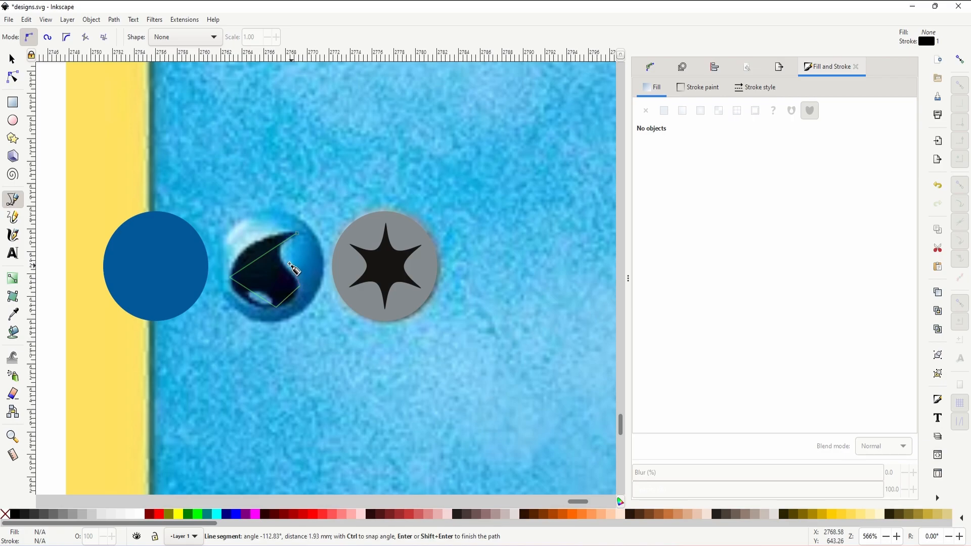
click(298, 234)
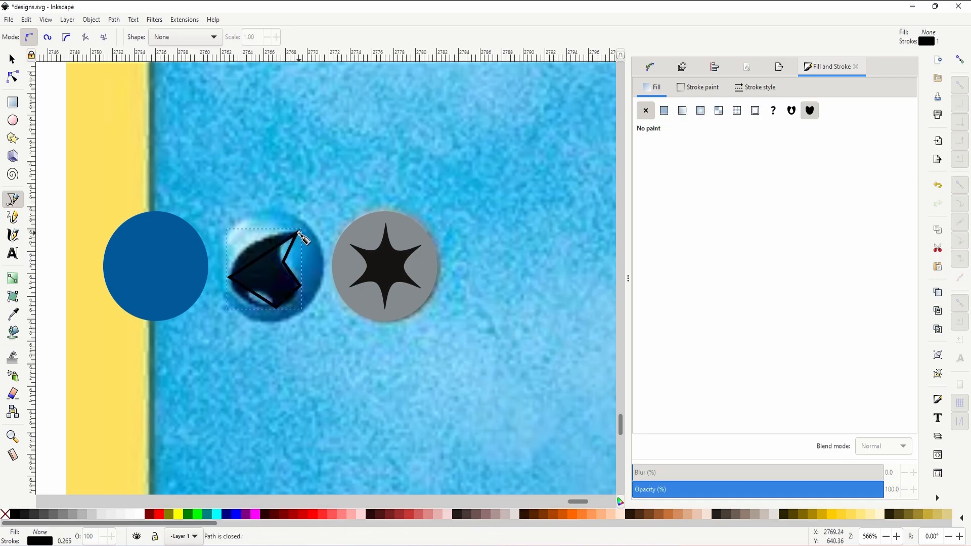
click(698, 87)
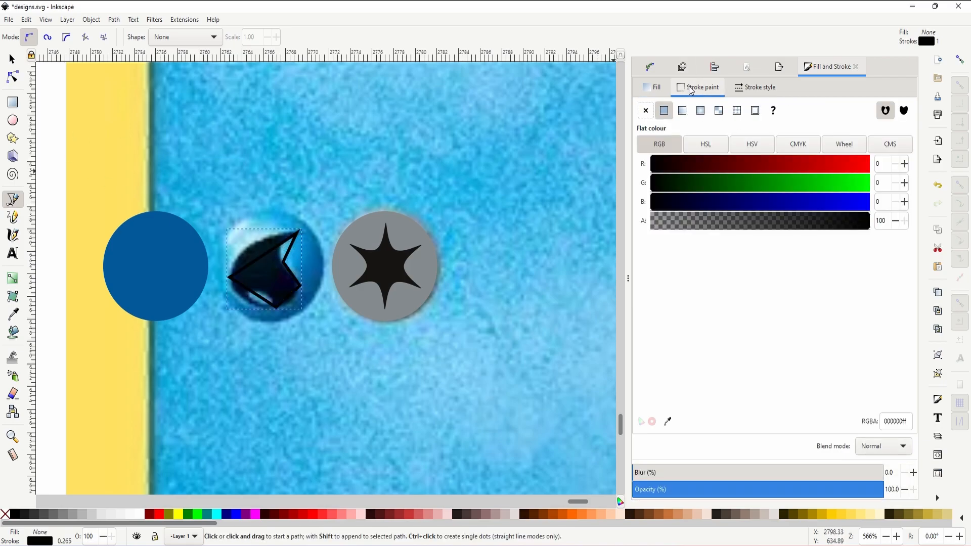
drag(709, 163, 970, 175)
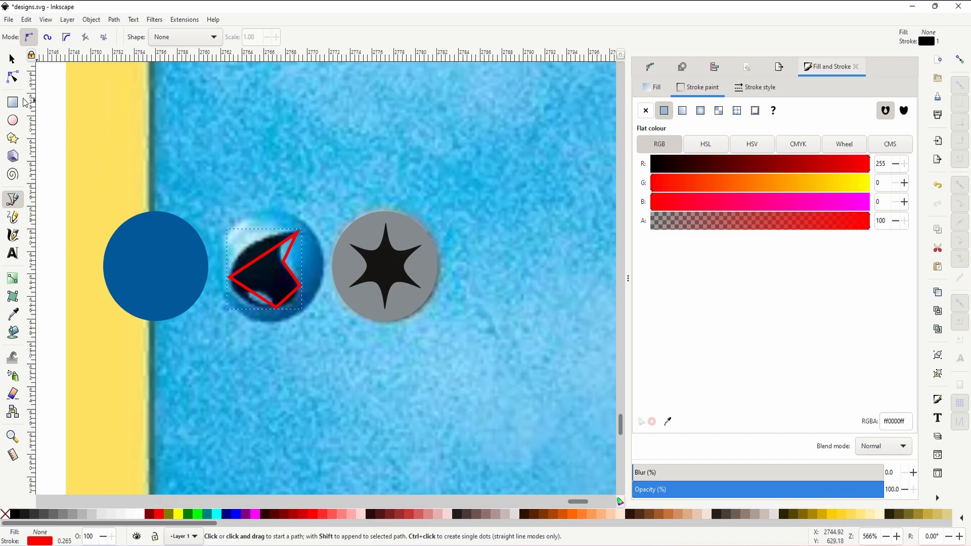
- Bend the outline's upper-left and inner edges along the droplet, and delete the inner-corner and right-hand nodes
click(12, 79)
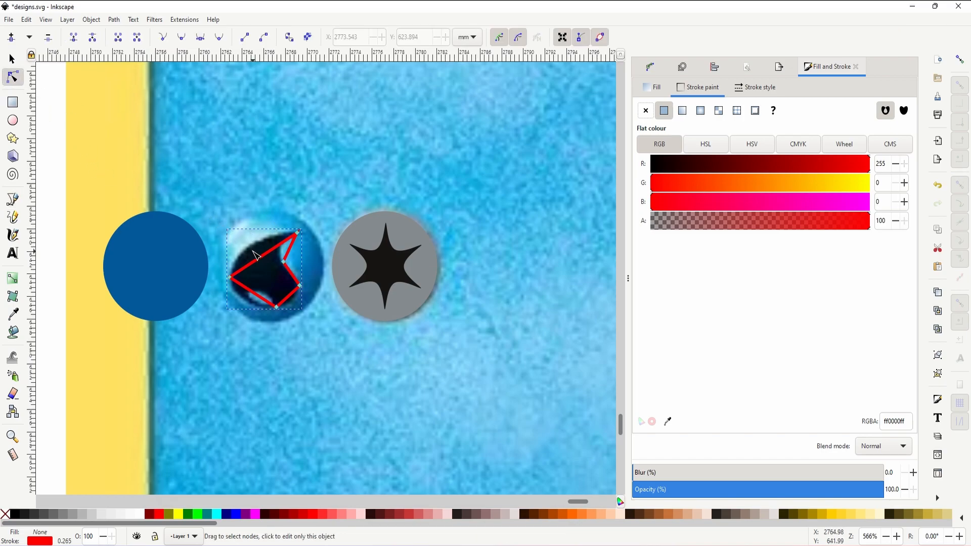
drag(262, 258, 253, 244)
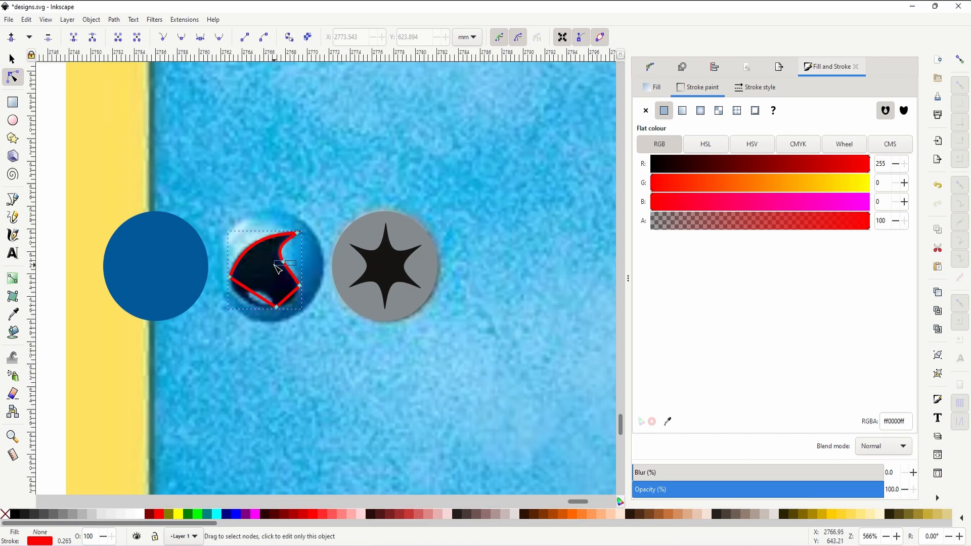
drag(275, 265, 274, 265)
key(Delete)
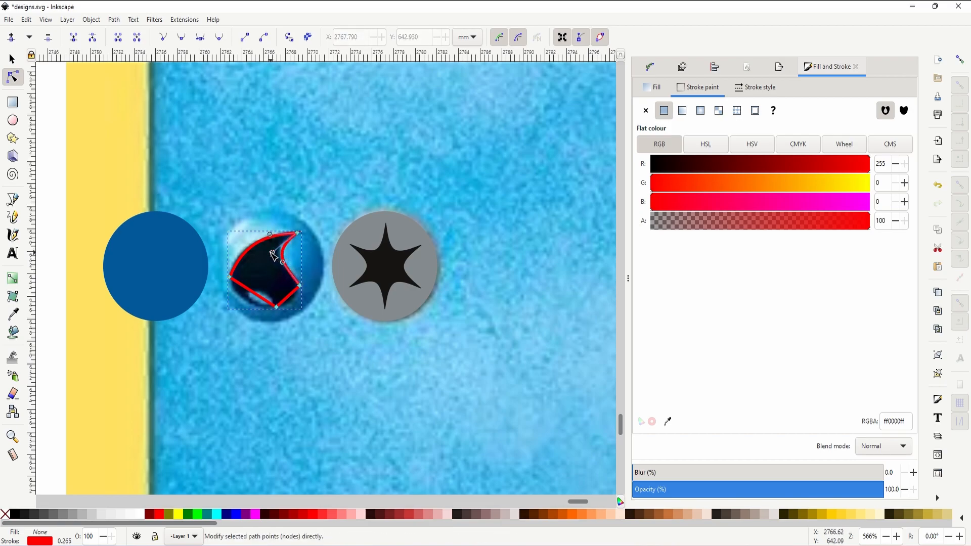
drag(276, 253, 268, 252)
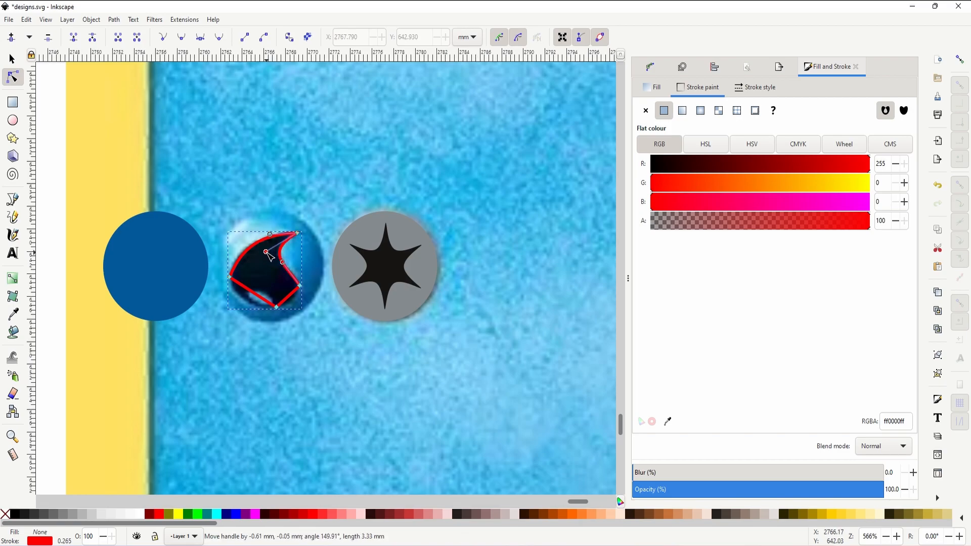
key(Delete)
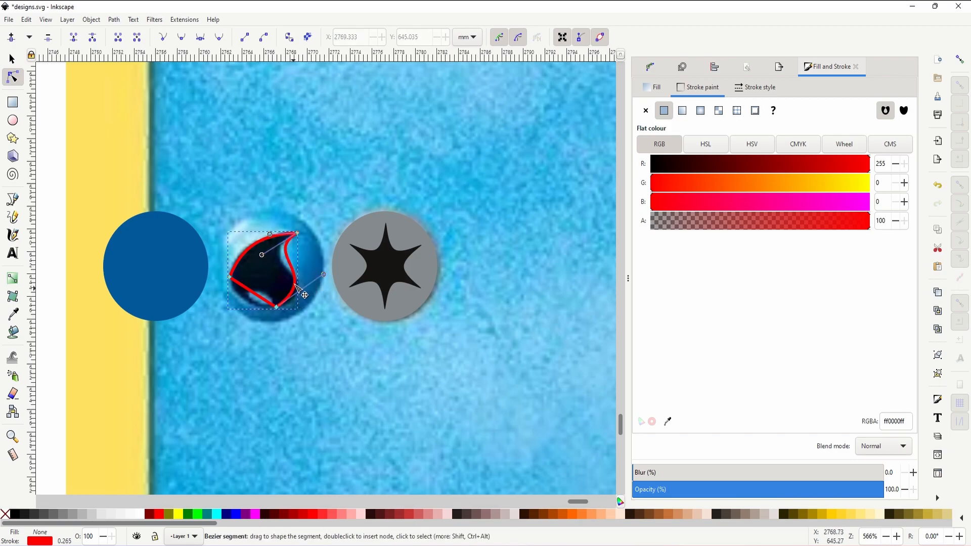
- Refine the right-hand curve, round the lower edge, delete the leftmost node, and nudge the bottom node to fit the droplet
drag(262, 255, 248, 264)
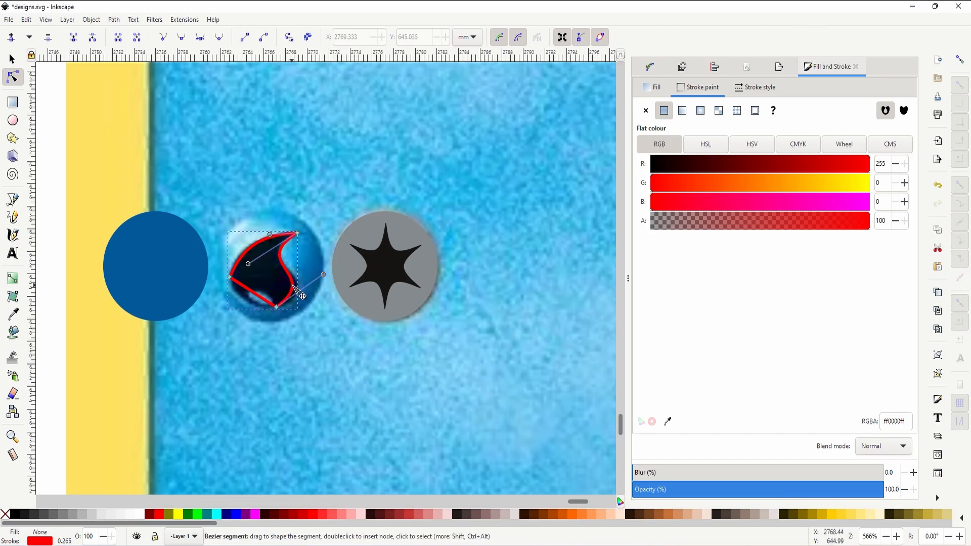
drag(293, 286, 244, 304)
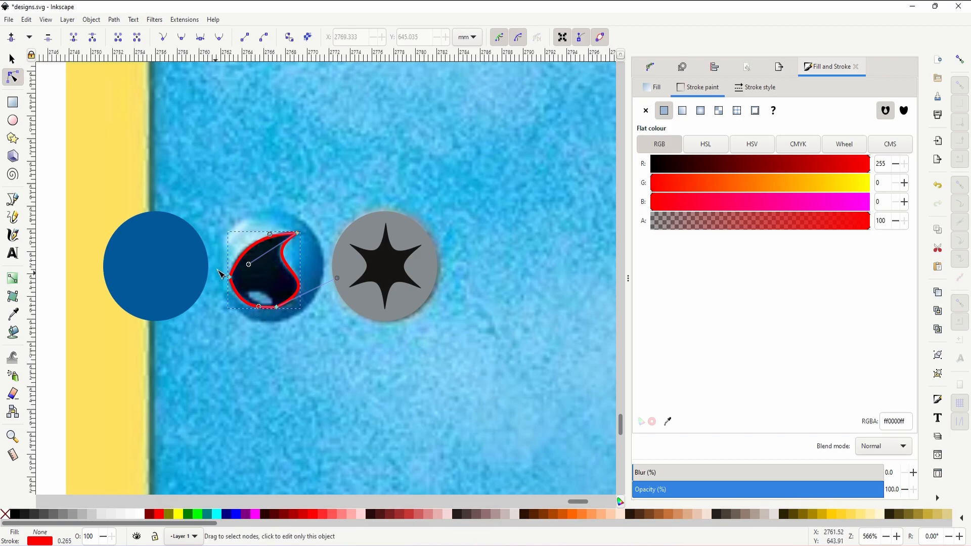
click(229, 276)
key(Delete)
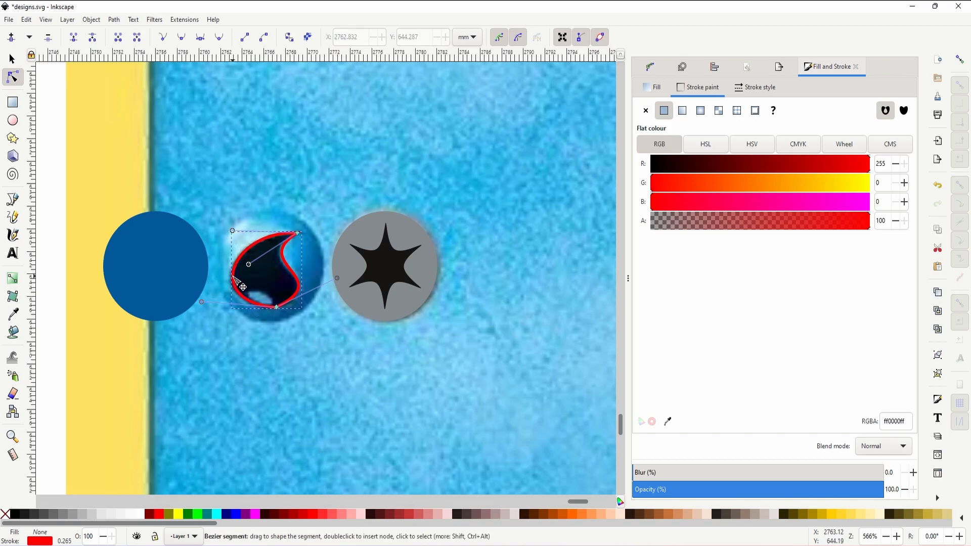
drag(233, 277, 233, 277)
drag(280, 257, 283, 260)
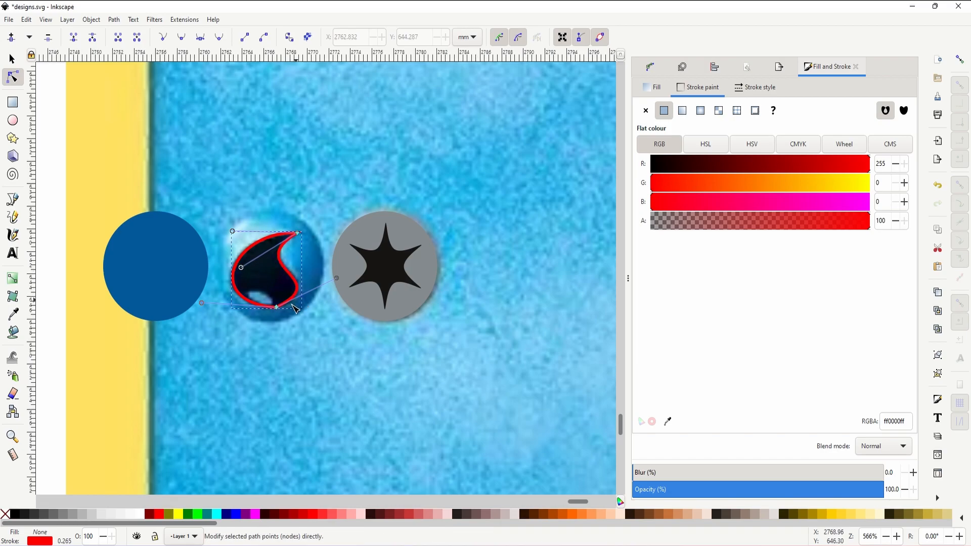
drag(280, 310, 278, 310)
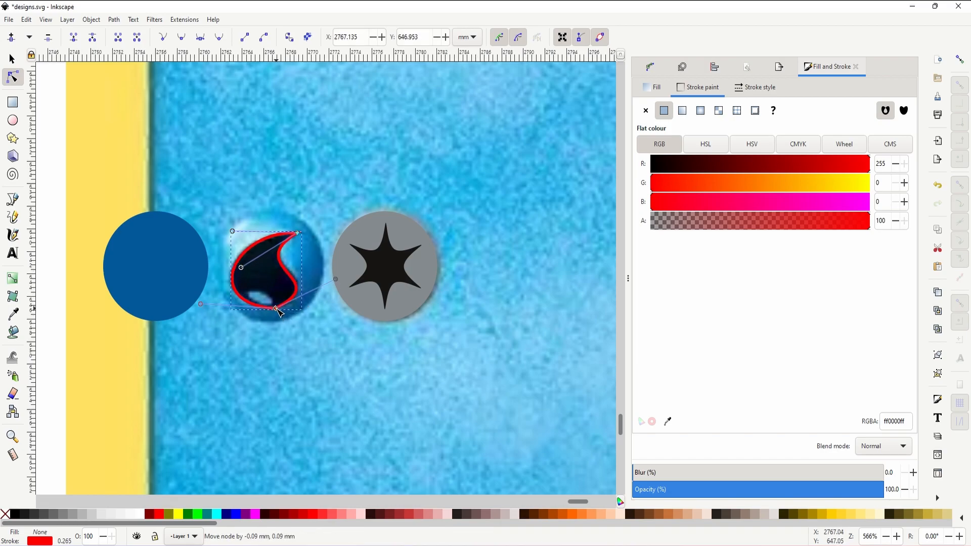
- Remove the droplet outline's stroke and give the shape a solid black 000000 fill
click(646, 110)
click(655, 87)
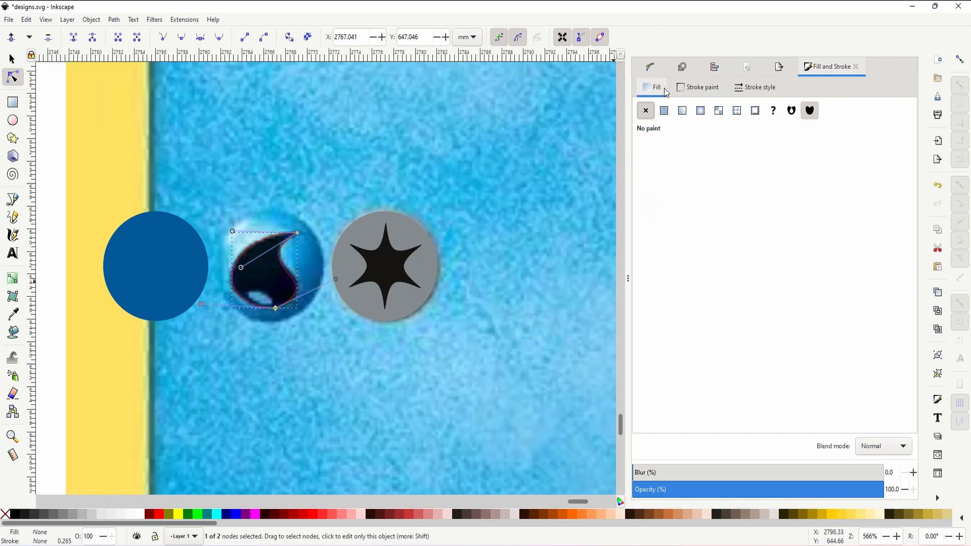
click(664, 110)
drag(705, 164, 624, 190)
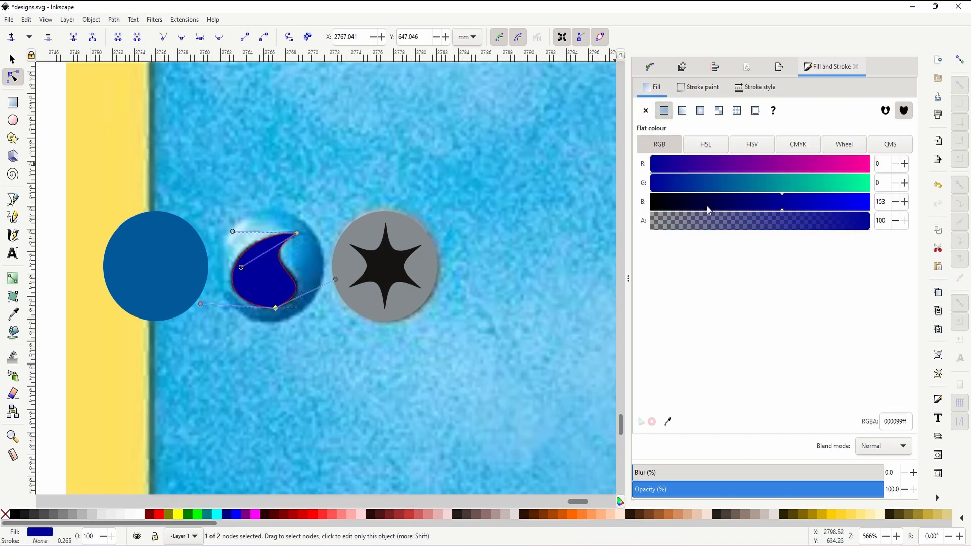
drag(706, 207, 546, 200)
key(z)
click(256, 289)
key(s)
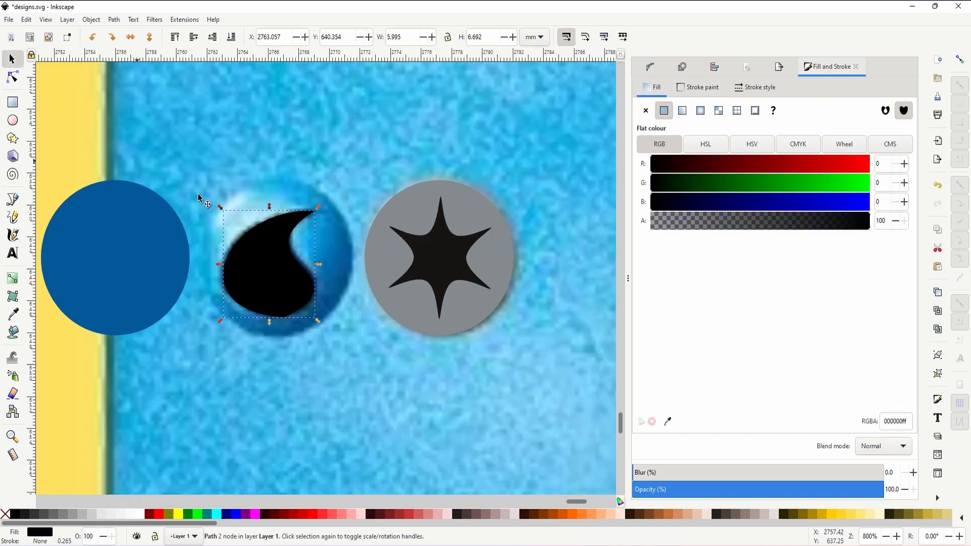
- Move the black droplet aside and outline the pale highlight in the reference symbol with a closed four-point straight-line path
drag(263, 258, 376, 263)
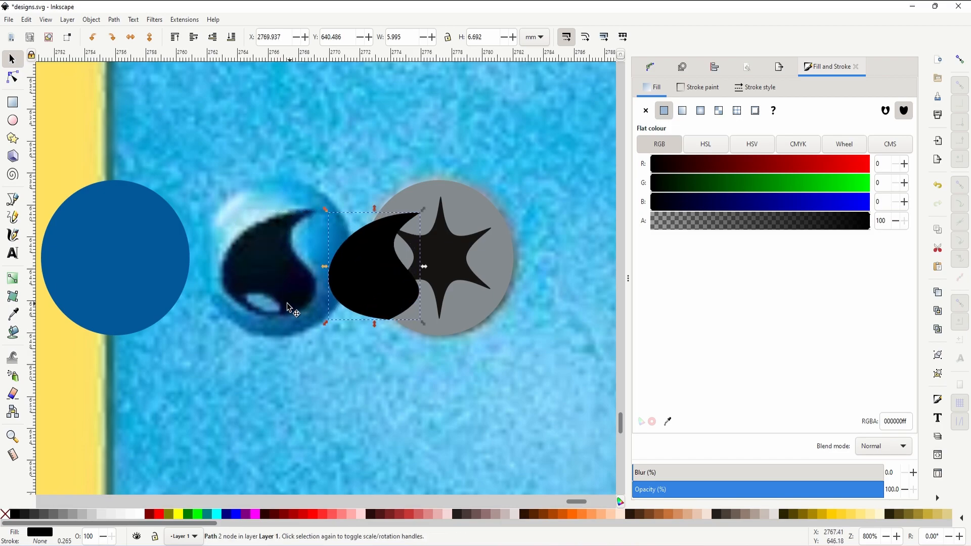
click(14, 202)
click(268, 296)
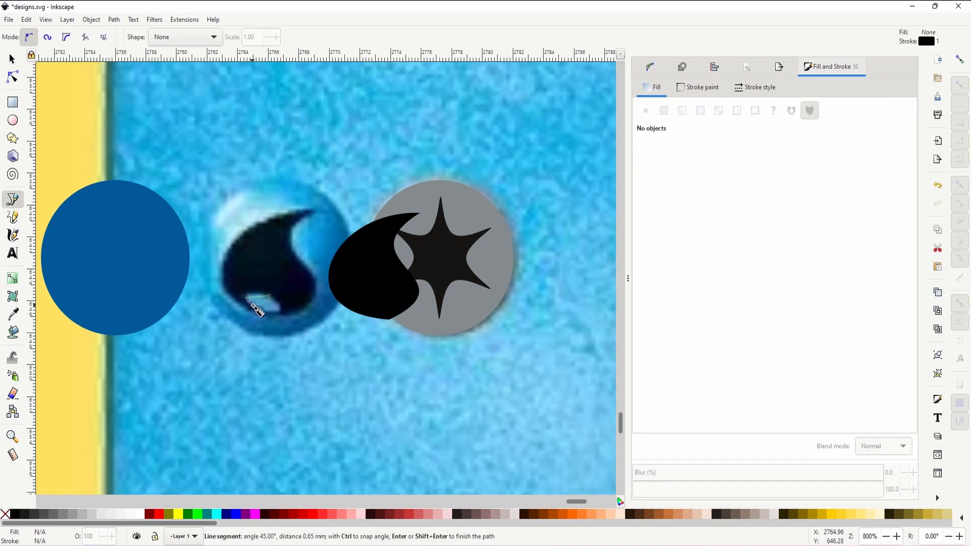
click(281, 312)
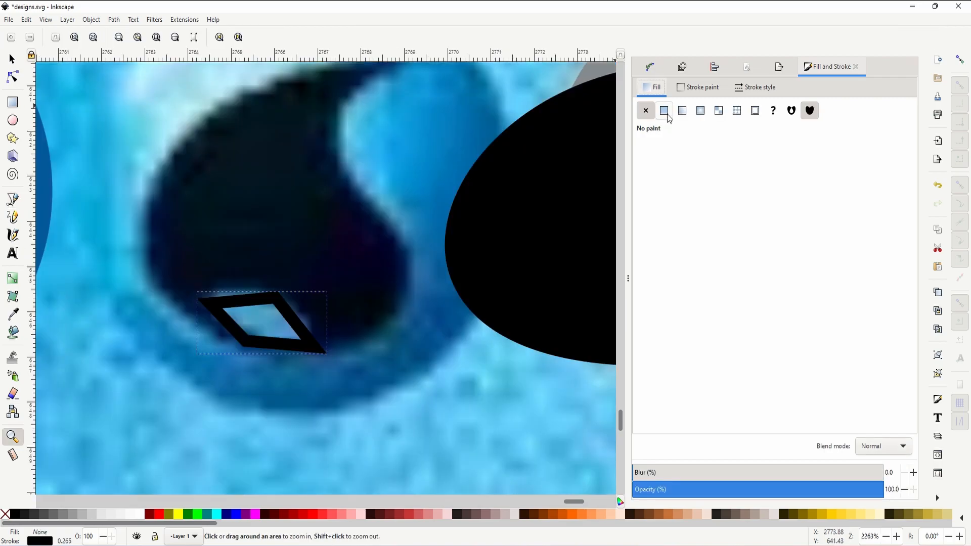
- Fill the highlight shape with blue 0000f7 and remove its stroke
click(665, 112)
drag(736, 201, 865, 208)
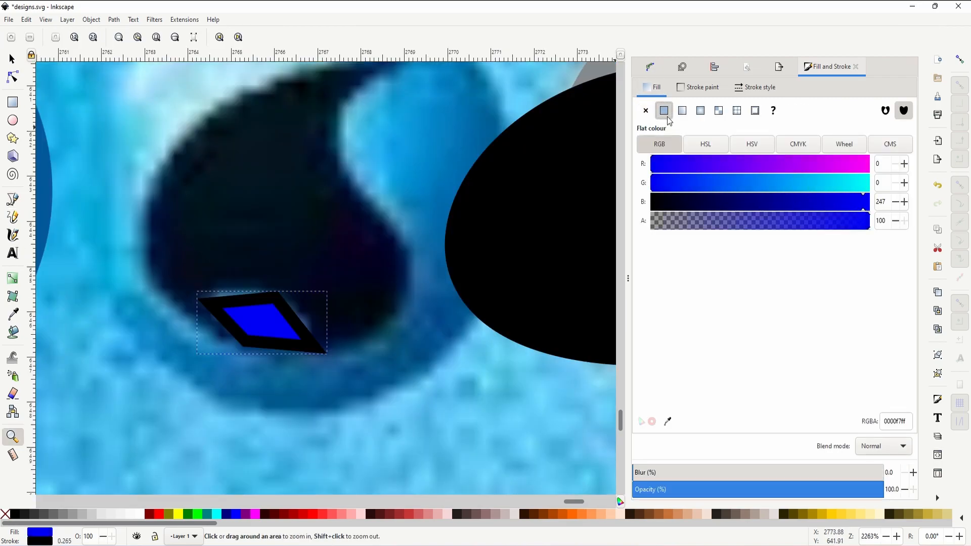
click(698, 87)
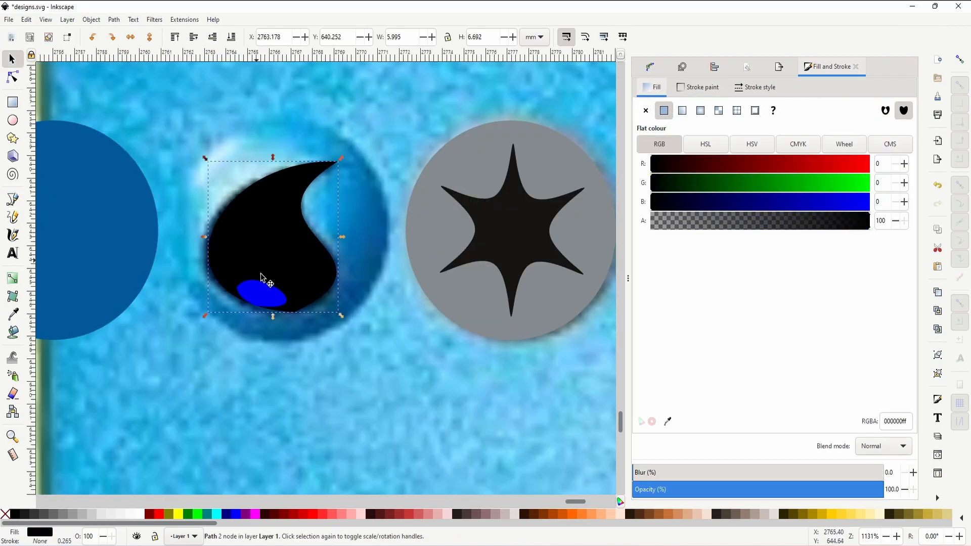
- Cut the blue highlight shape out of the black droplet with a Difference operation
click(261, 298)
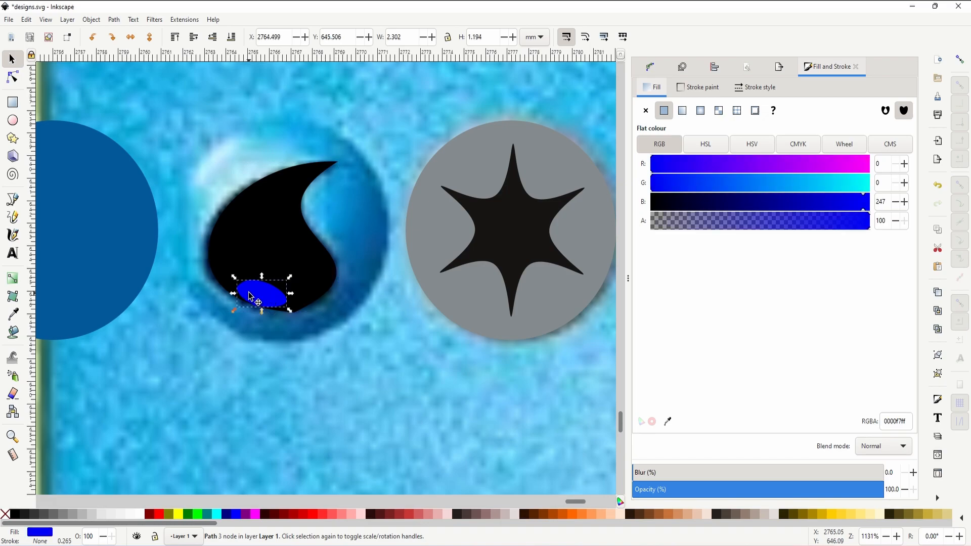
shift+click(271, 220)
click(116, 21)
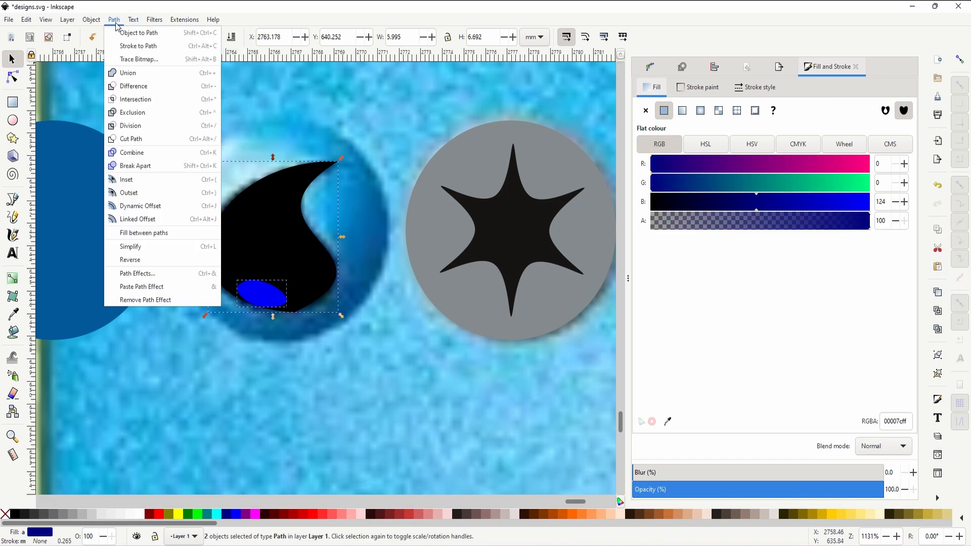
click(134, 87)
drag(259, 223, 218, 247)
key(ctrl+z)
- Move the blue circle onto the water symbol so that it sits behind the black droplet
key(z)
shift+click(263, 253)
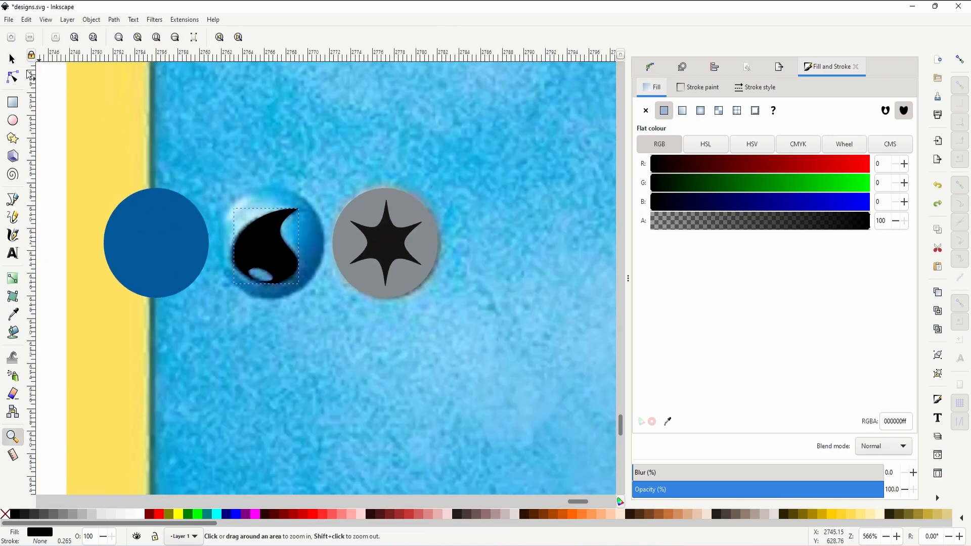
key(s)
click(163, 236)
key(shift+Right)
key(shift+Right)
key(shift+Right)
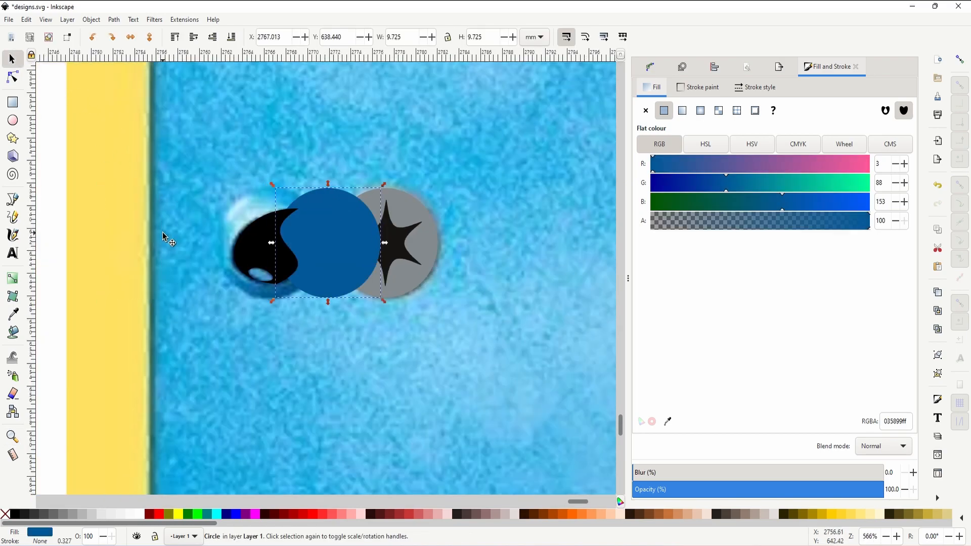
key(Left)
key(Left)
key(Left)
key(Left)
key(Left)
key(Left)
key(Left)
key(Left)
key(Left)
key(Left)
- Duplicate the water symbol's circle and droplet, place the copy over the symbol beside HP 70, and scale it to about 11.3 mm
key(z)
shift+click(252, 328)
click(13, 61)
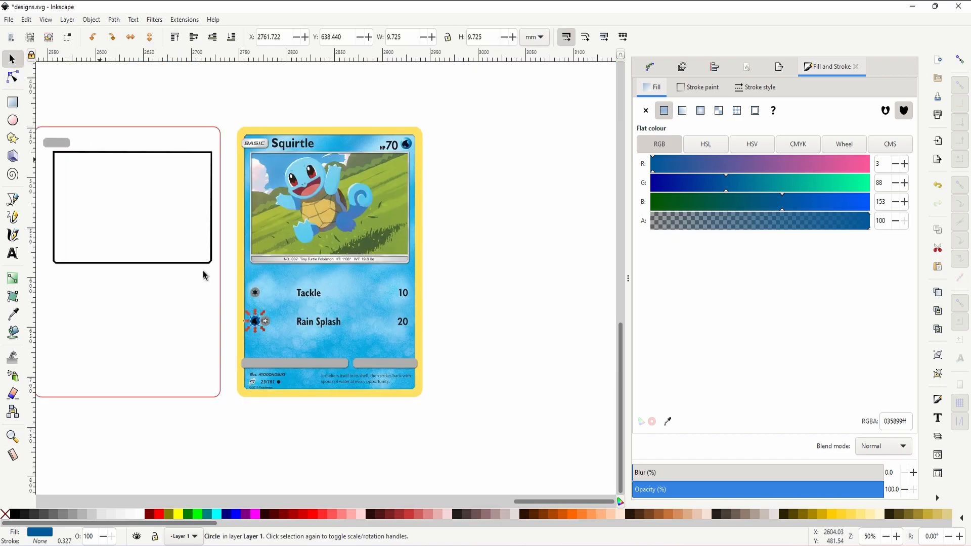
key(z)
click(249, 328)
click(249, 328)
click(249, 327)
click(13, 61)
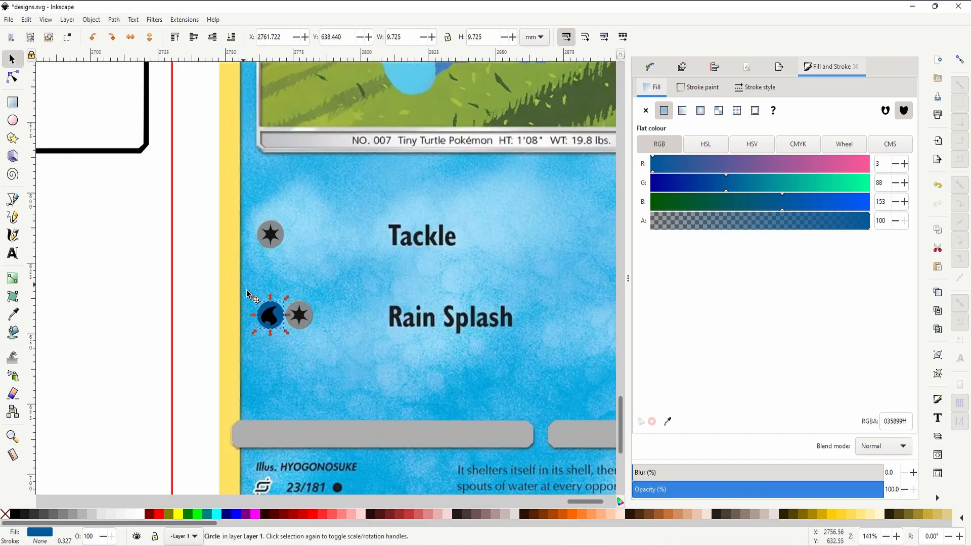
shift+click(274, 320)
key(ctrl)
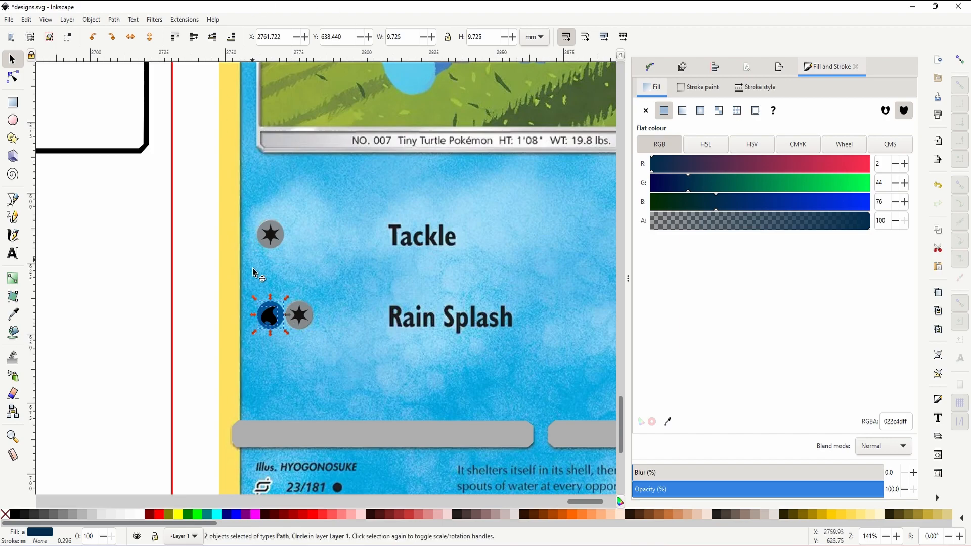
drag(276, 317, 454, 153)
drag(454, 154, 471, 111)
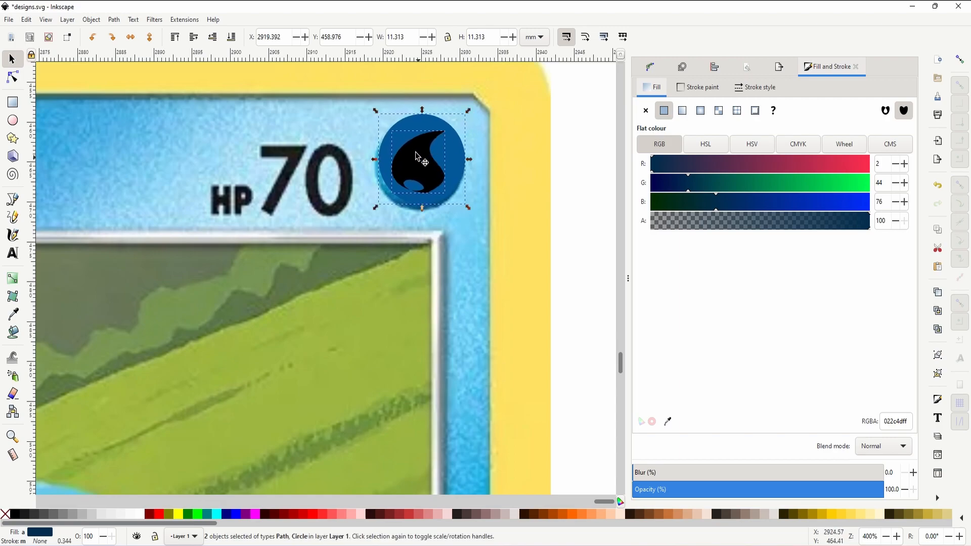
drag(415, 151, 412, 157)
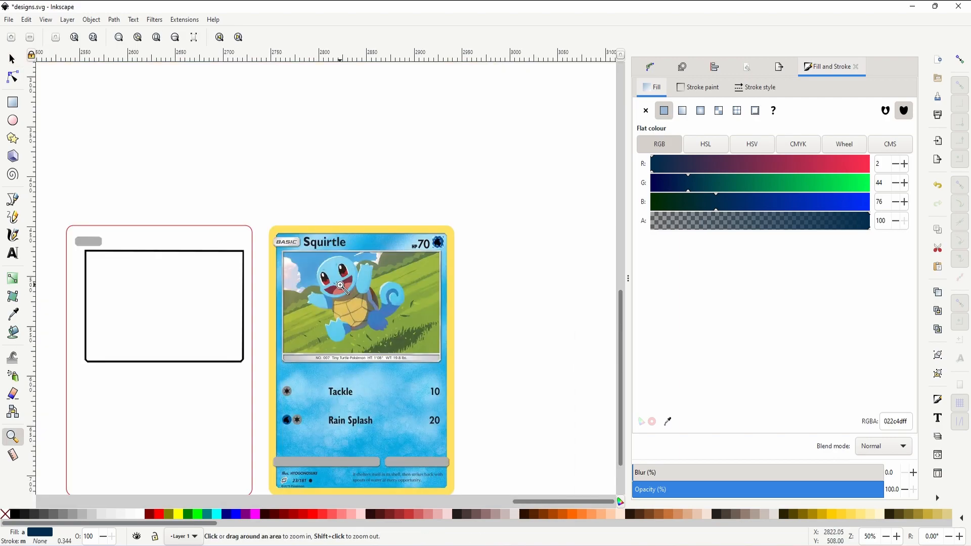
- Add a Gill Sans text object reading sQUIRTKE, enlarge it to about 28.9 pt, and place it above the card's title
click(329, 245)
click(330, 245)
click(323, 244)
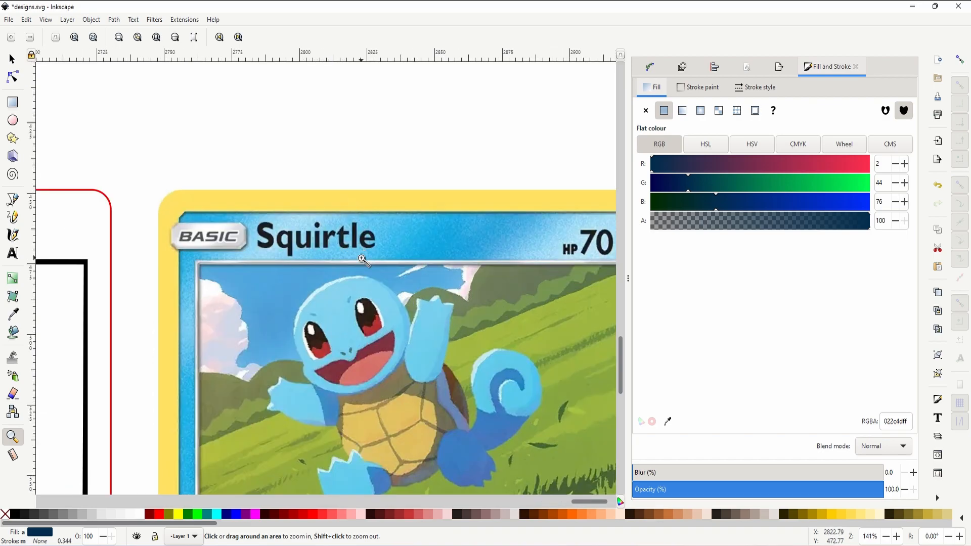
scroll(361, 259, down, 4)
drag(367, 299, 353, 213)
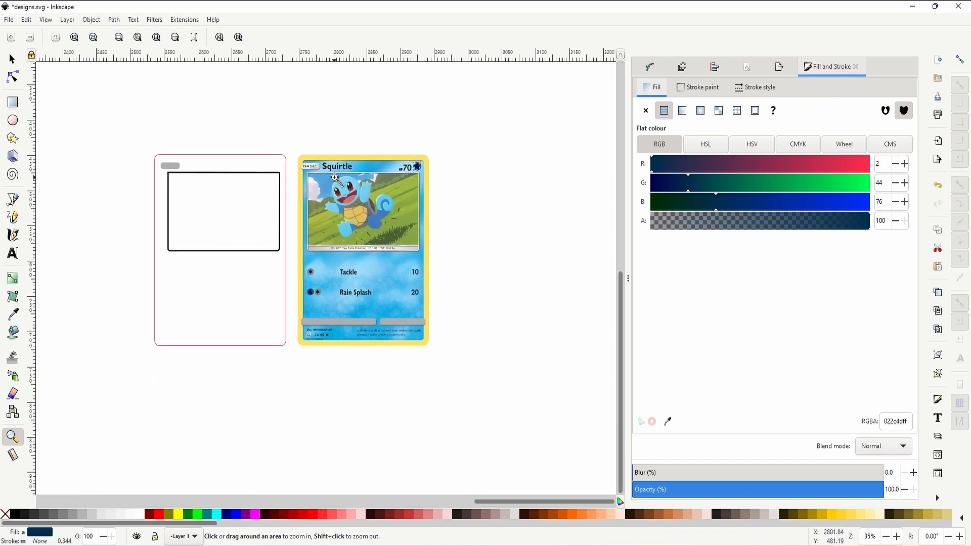
click(337, 175)
click(337, 175)
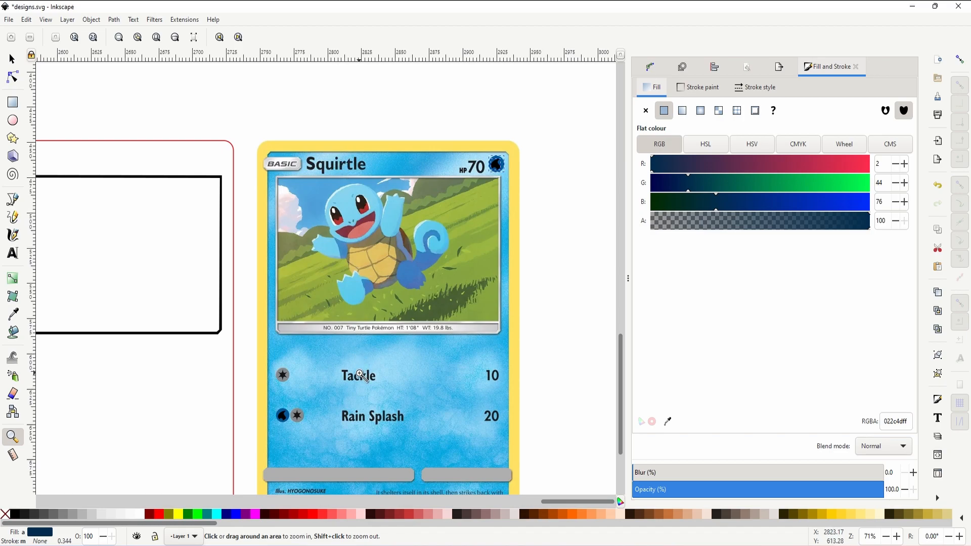
click(356, 169)
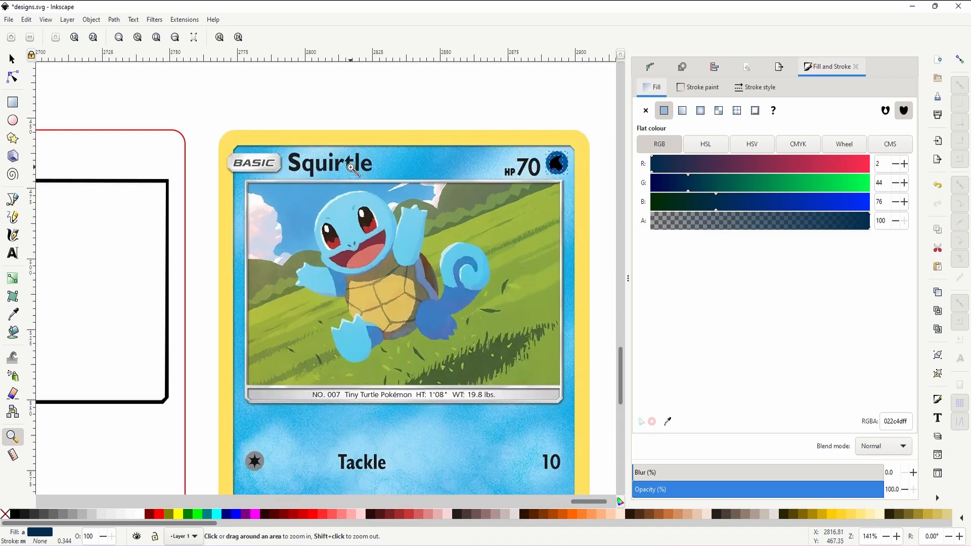
click(356, 170)
click(13, 253)
key(1)
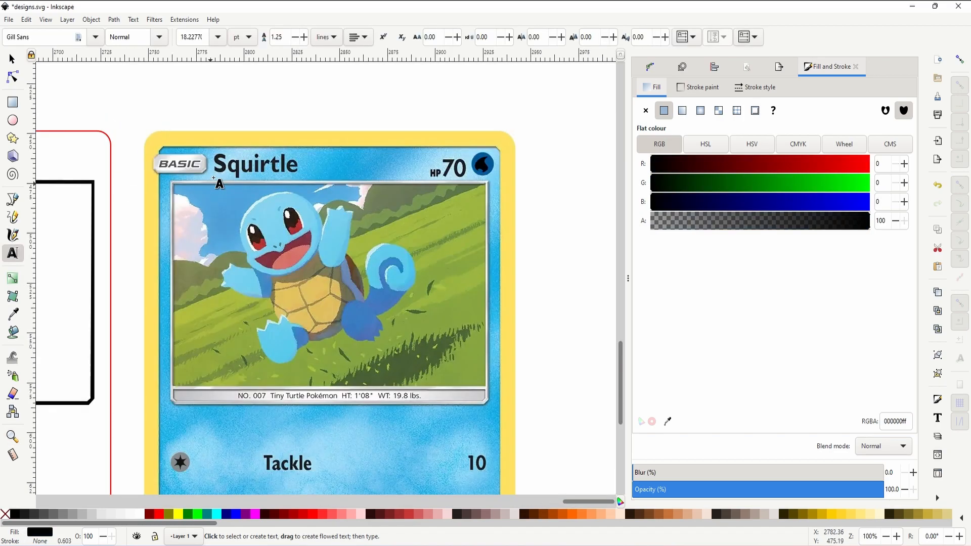
click(219, 163)
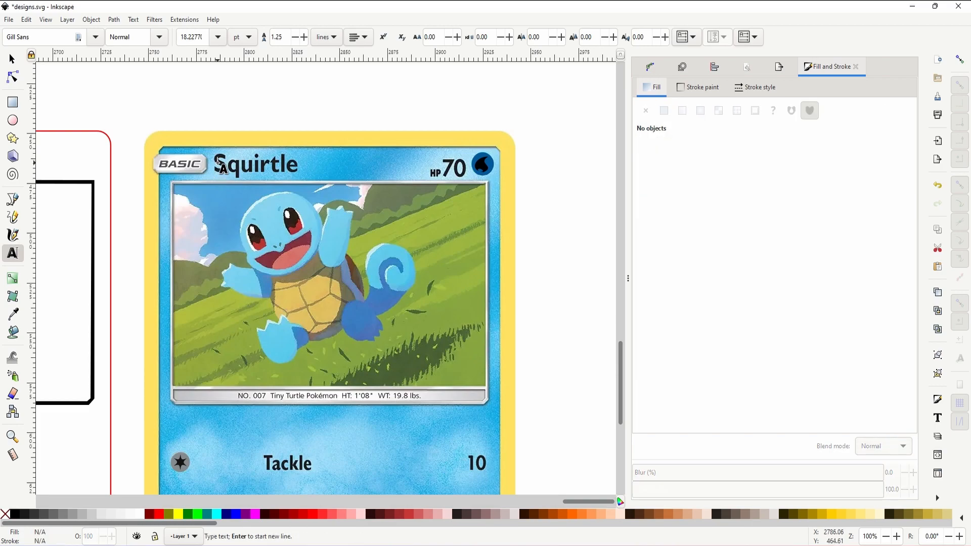
key(ctrl+v)
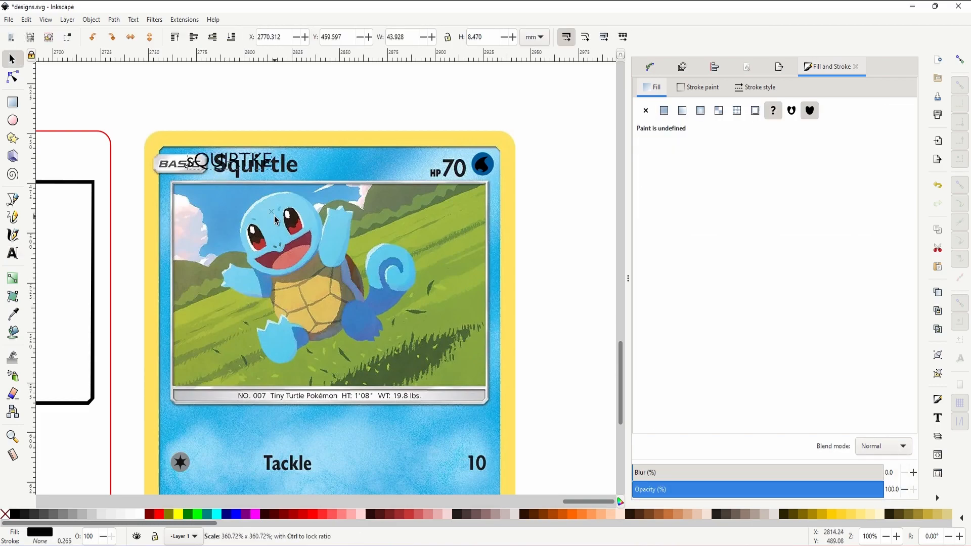
drag(243, 160, 271, 122)
- Replace the new text's wording with Squitrle and set its font style to Bold
double_click(274, 117)
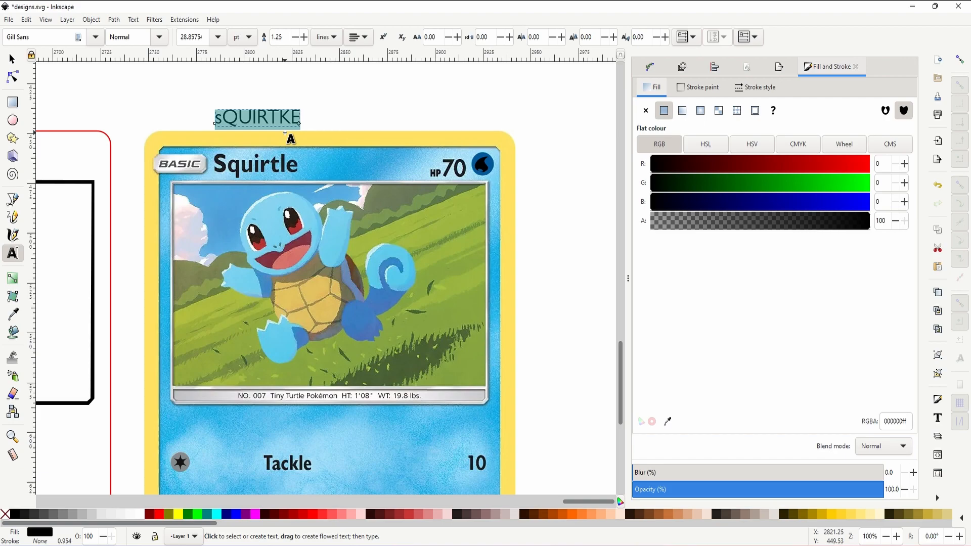
text(Squitrle)
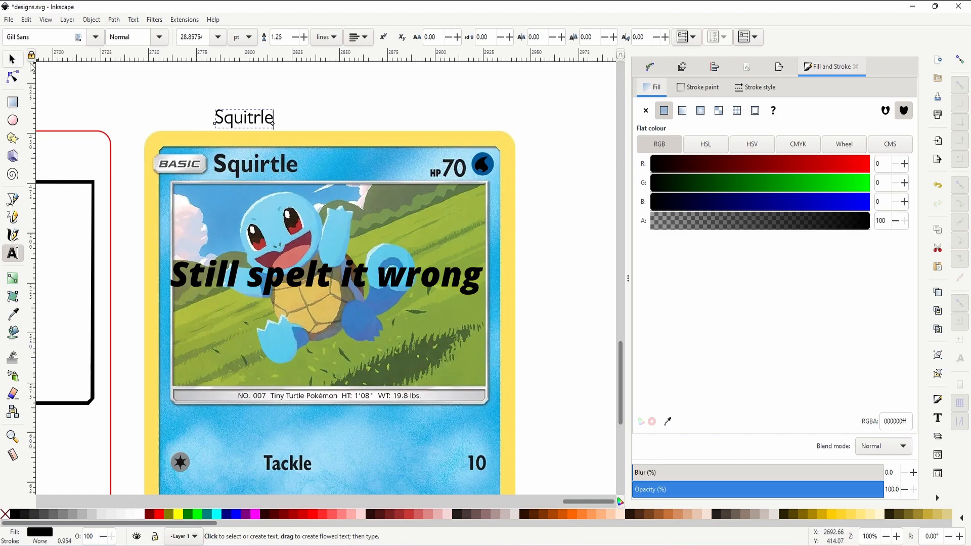
key(ctrl+a)
click(159, 37)
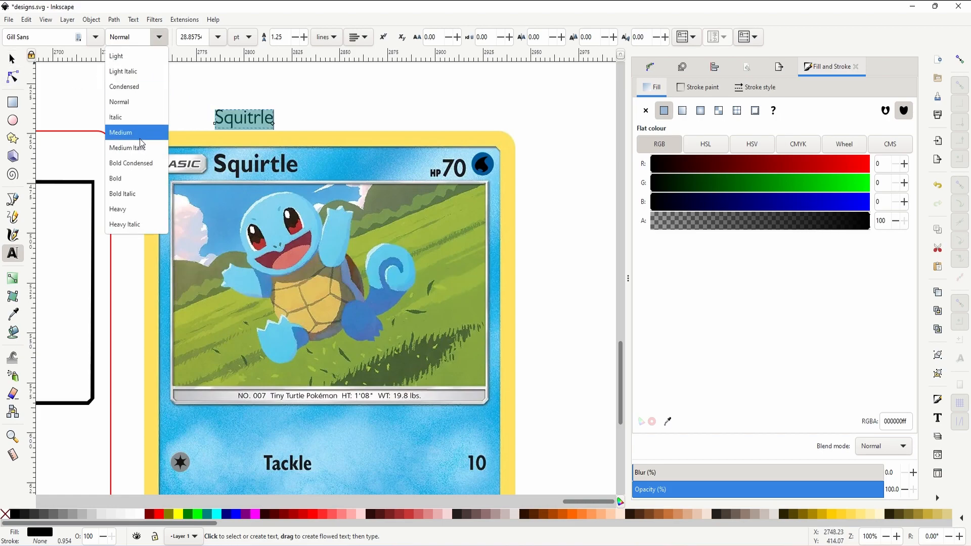
click(117, 179)
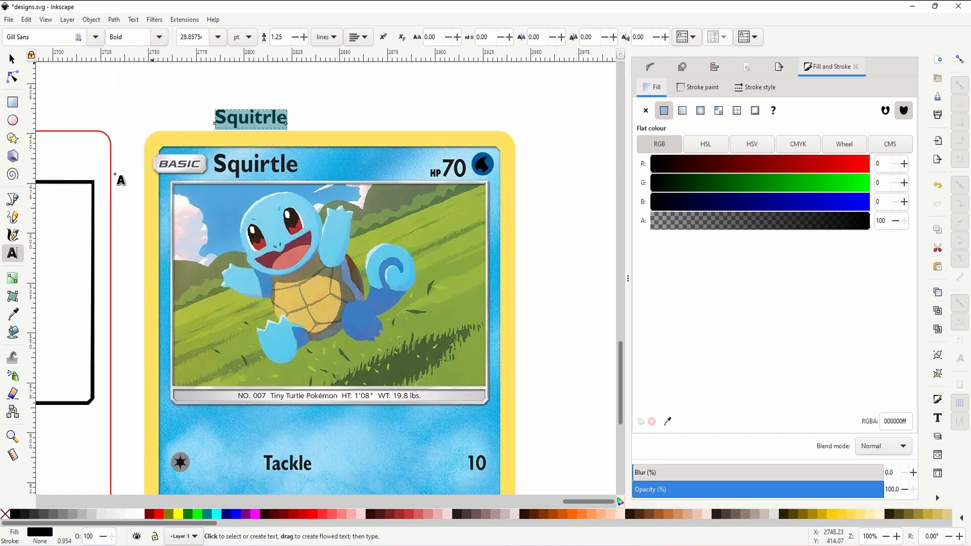
- Move the bold text over the card's printed Squirtle name and scale it to about 33.7 pt to match
click(12, 59)
drag(231, 120, 229, 165)
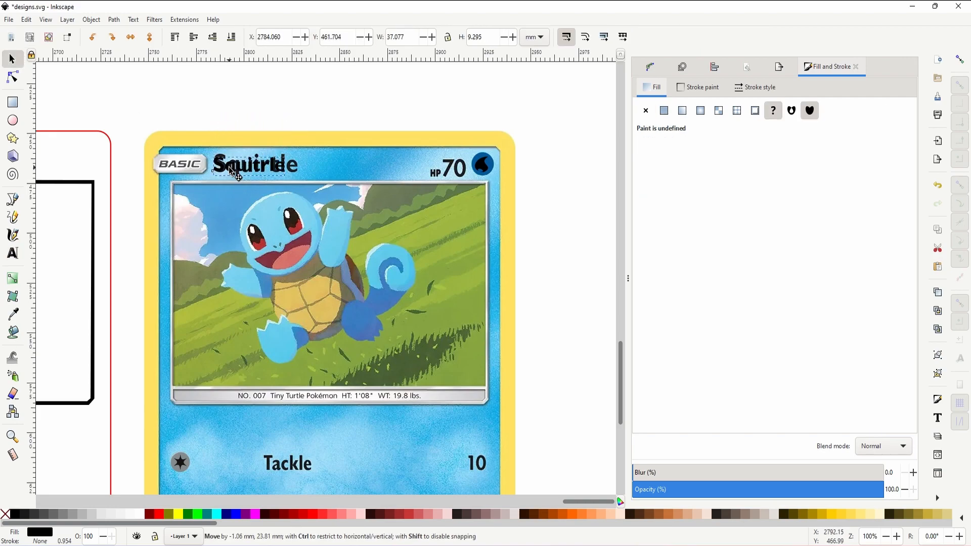
key(z)
click(229, 166)
click(229, 166)
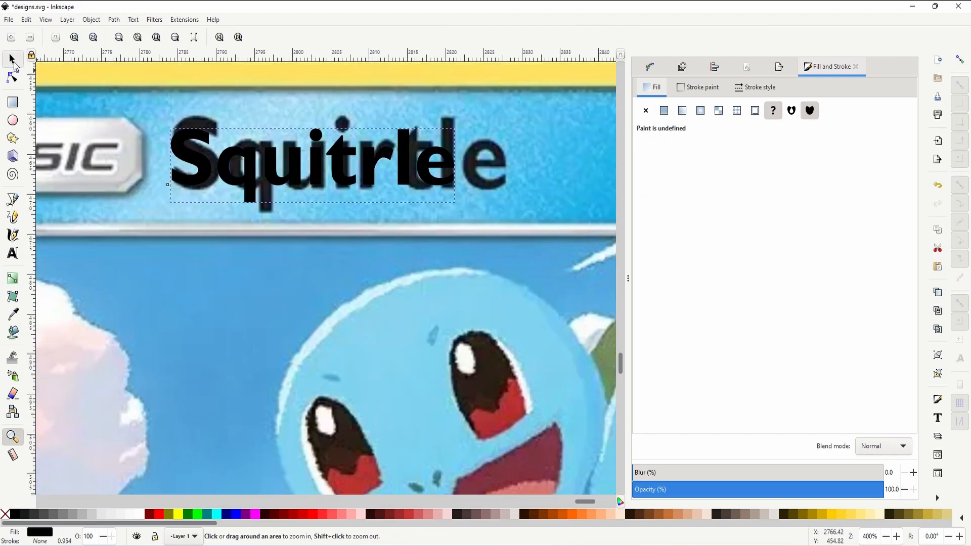
click(14, 64)
drag(189, 152, 194, 154)
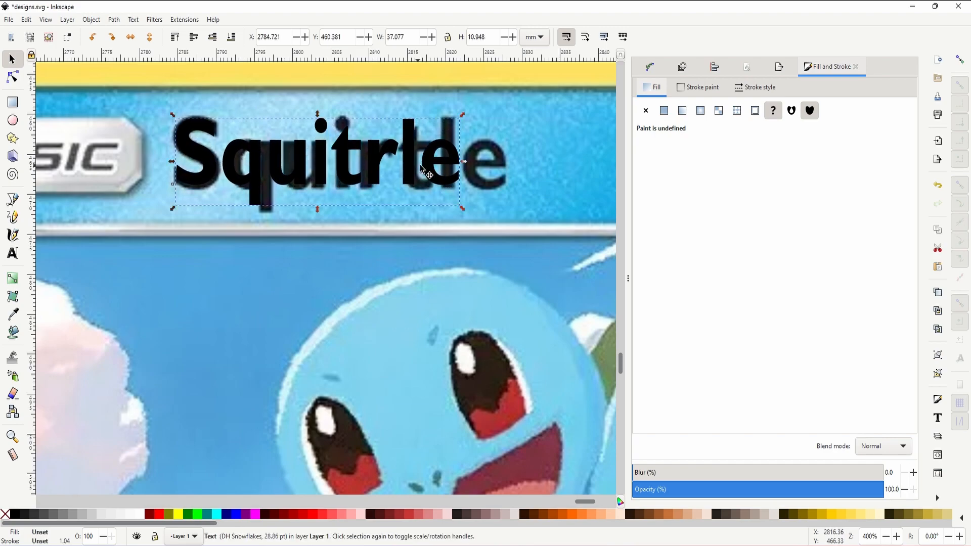
drag(464, 162, 508, 170)
- Correct the title text's spelling to Squirtle
double_click(401, 162)
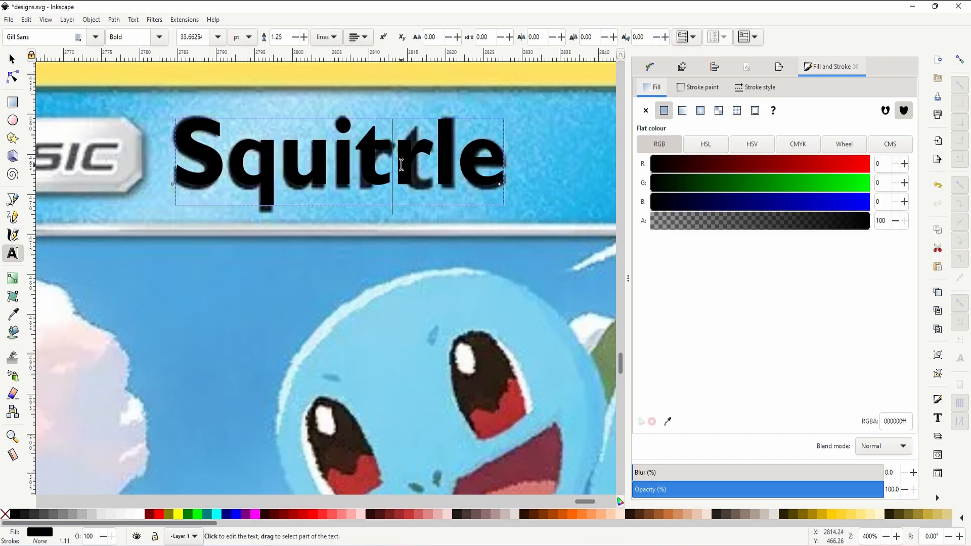
key(BackSpace)
click(400, 162)
text(t)
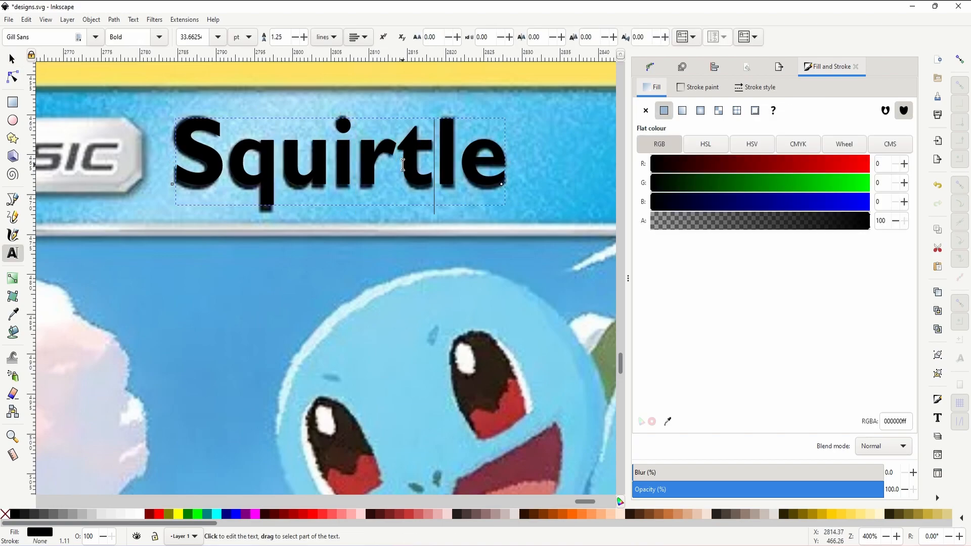
key(Escape)
- Duplicate the Squirtle title text and move the copy horizontally across to the HP value
key(z)
shift+click(287, 208)
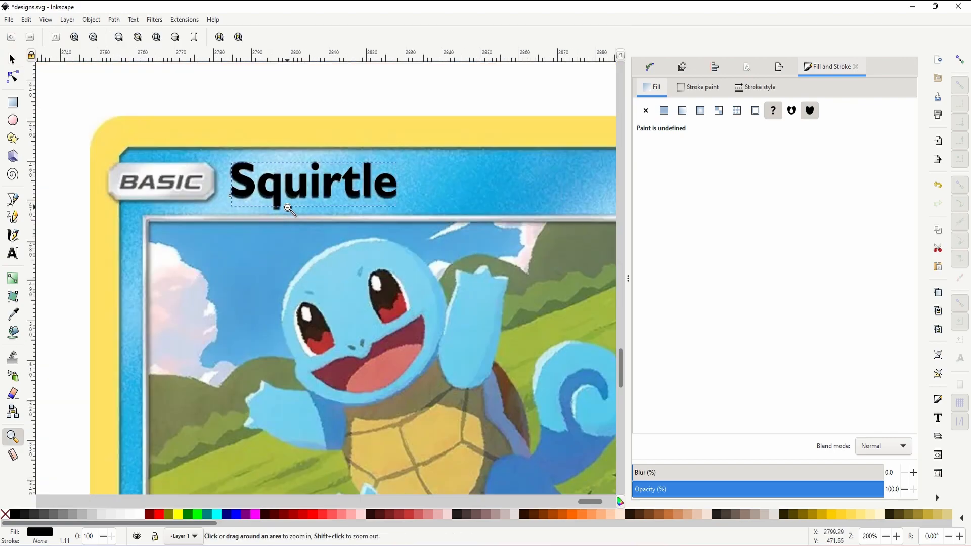
shift+click(288, 208)
drag(337, 289, 246, 262)
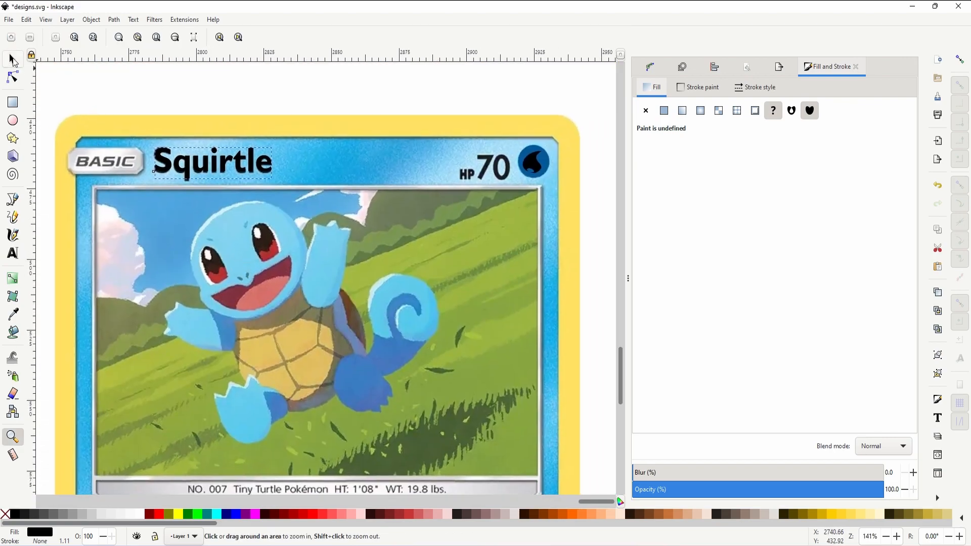
click(13, 61)
click(212, 181)
key(ctrl+d)
key(shift+Right)
key(shift+Right)
key(shift+Right)
key(shift+Right)
key(shift+Right)
key(shift+Right)
key(shift+Right)
key(shift+Right)
key(shift+Right)
key(shift+Right)
key(shift+Right)
key(shift+Right)
key(shift+Right)
key(shift+Right)
key(shift+Right)
key(shift+Right)
key(shift+Right)
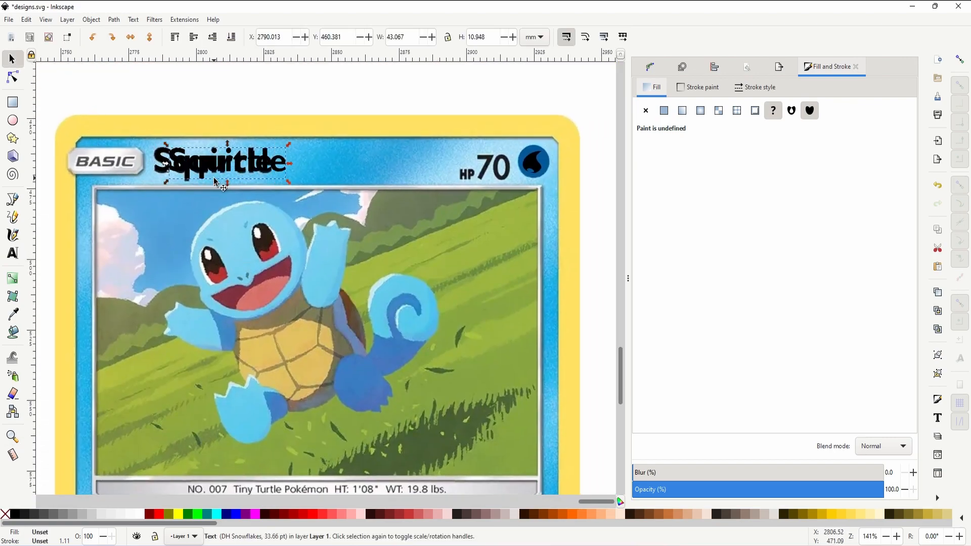
key(shift+Left)
key(shift+Left)
key(shift+Left)
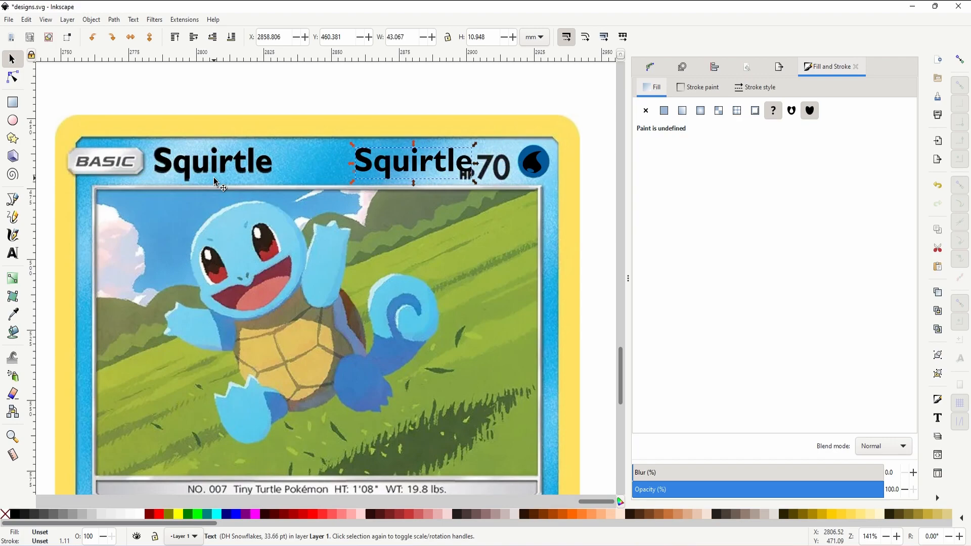
- Change the duplicated Squirtle text to 70 and fit it over the printed number beside the water symbol
double_click(438, 162)
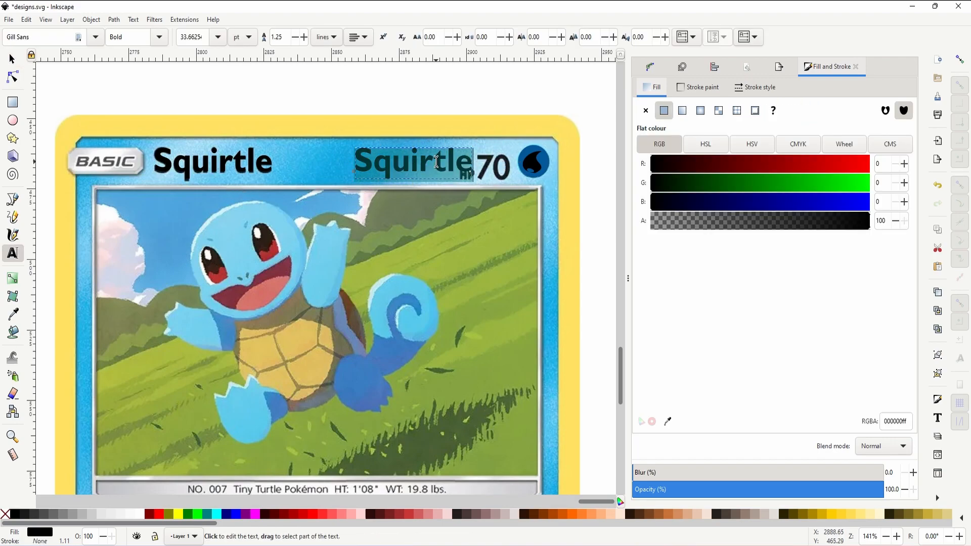
text(70)
click(15, 65)
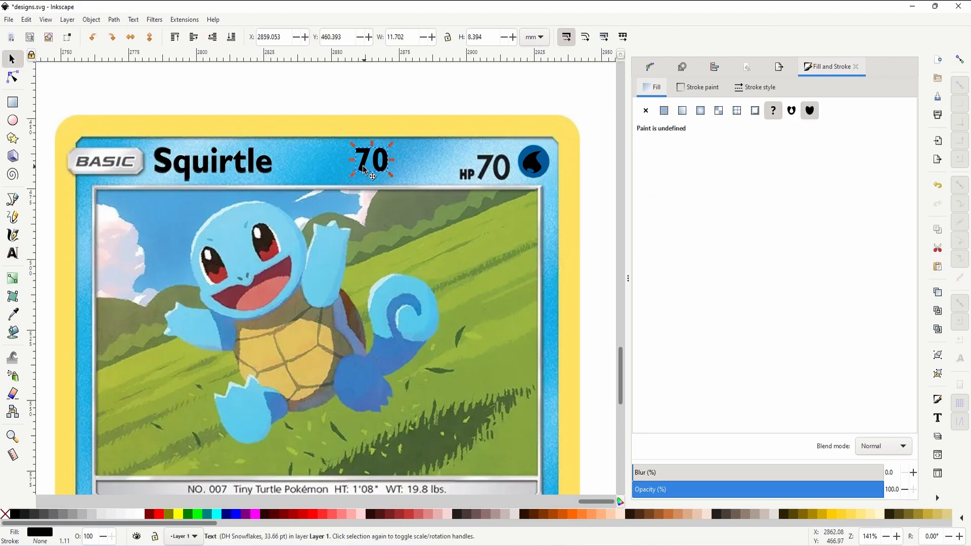
drag(363, 156, 484, 162)
key(z)
click(498, 170)
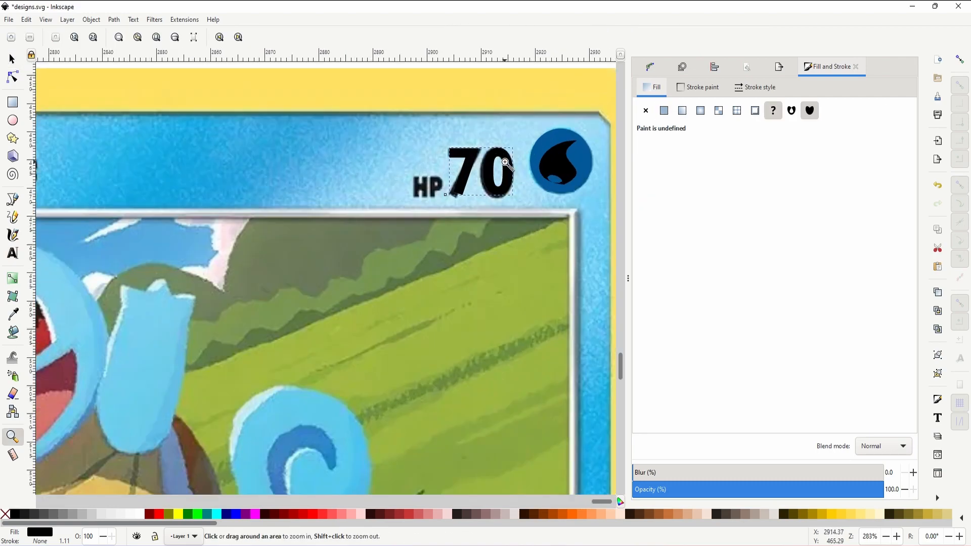
- Add a small HP text label over the printed one in front of the 70
click(499, 171)
click(12, 61)
key(1)
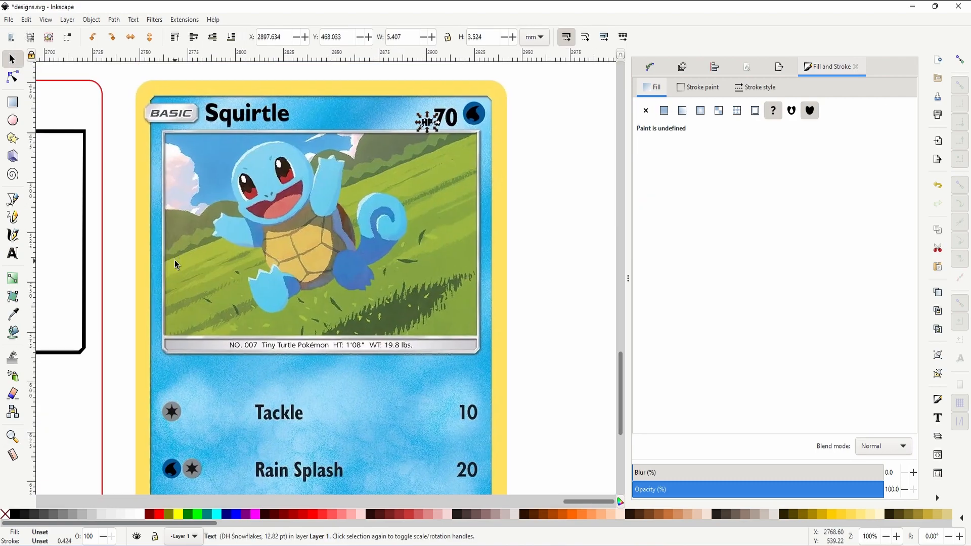
- Duplicate the Squirtle name text and move the copy down to just below the printed Tackle attack name
click(219, 121)
key(ctrl+d)
key(shift+Down)
key(shift+Down)
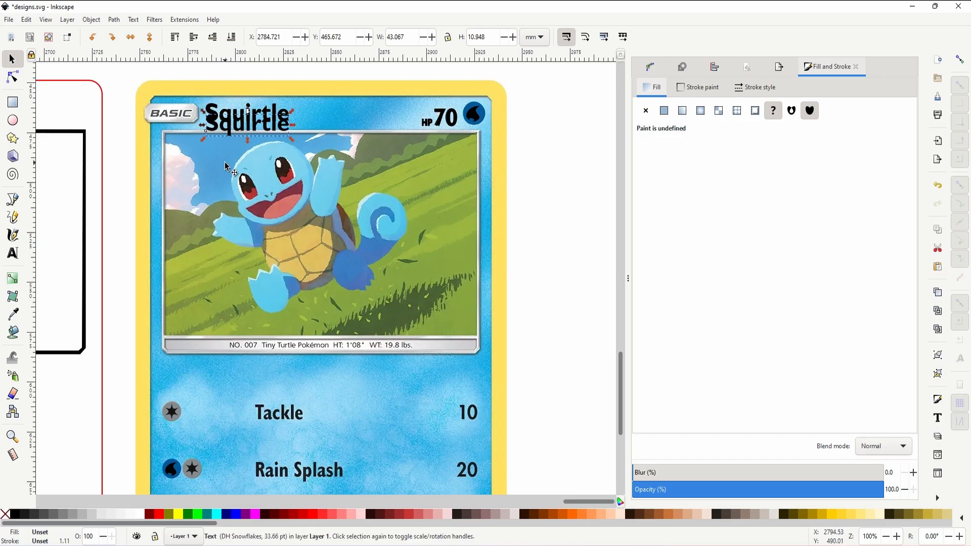
key(shift+Down)
key(shift+Down)
key(shift+Down)
key(shift+Down)
key(shift+Down)
key(shift+Down)
key(shift+Down)
key(shift+Down)
key(shift+Down)
key(shift+Down)
key(shift+Down)
key(shift+Down)
key(shift+Down)
key(shift+Down)
key(shift+Down)
key(shift+Down)
key(shift+Down)
key(shift+Down)
key(shift+Down)
key(shift+Down)
key(shift+Right)
key(shift+Right)
key(shift+Right)
key(shift+Right)
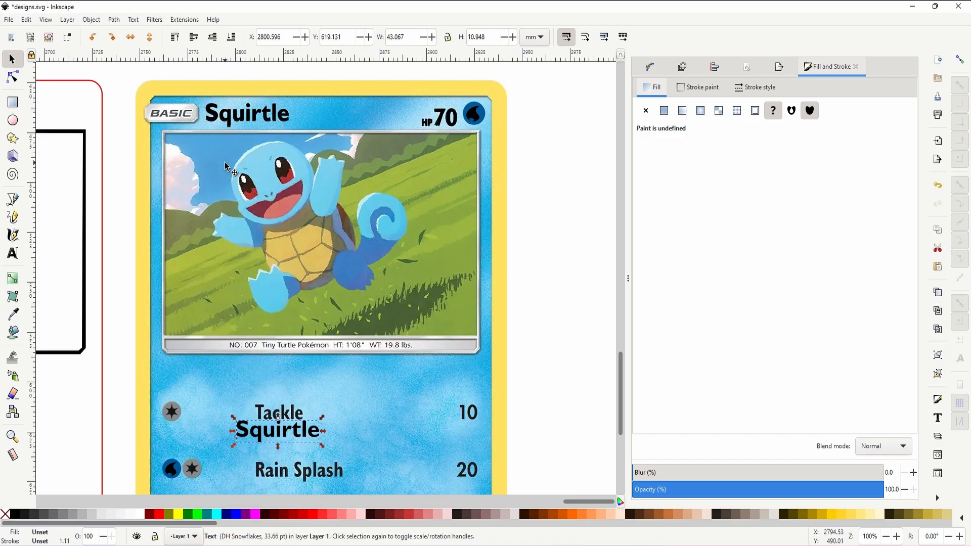
- Replace the wording of the copied Squirtle text with Tackle
drag(288, 342, 225, 187)
key(z)
click(209, 265)
click(210, 265)
click(209, 266)
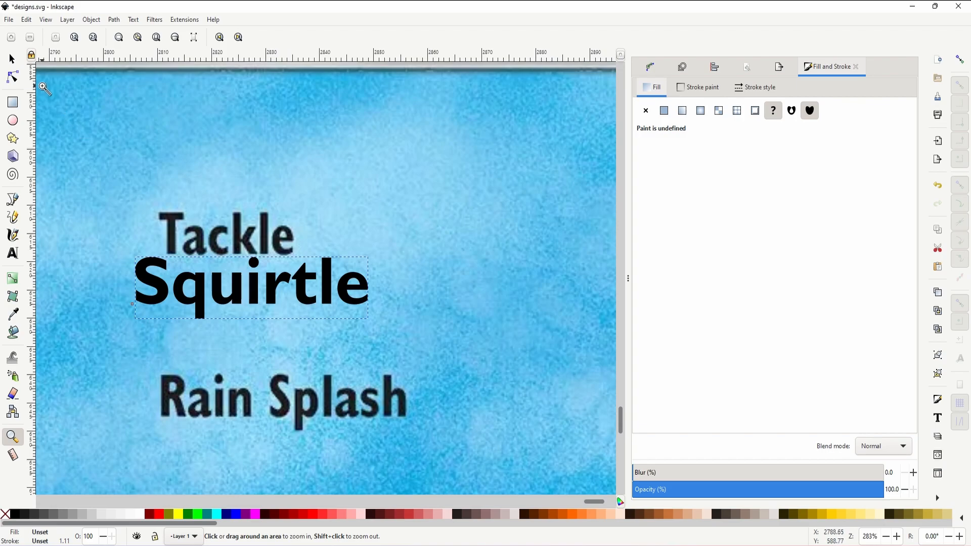
click(12, 60)
double_click(219, 288)
key(ctrl+a)
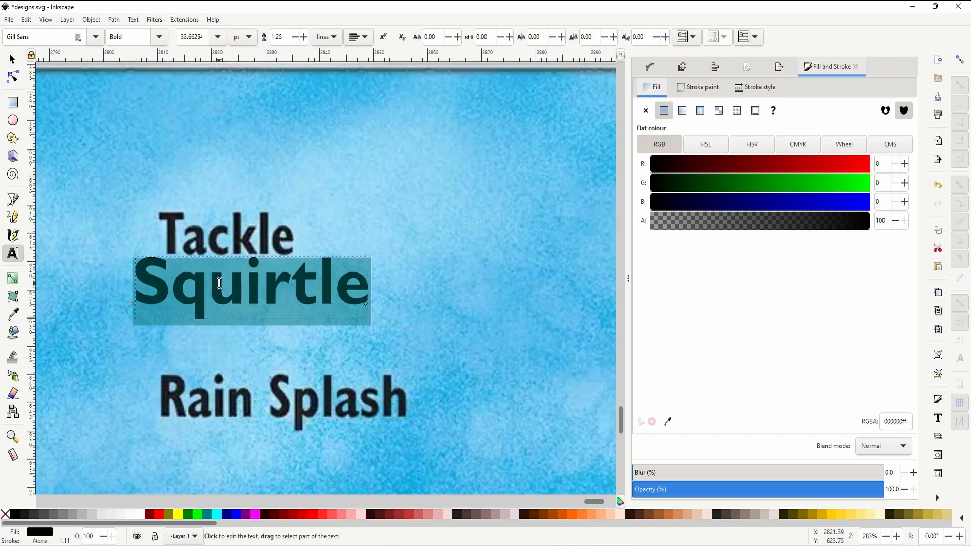
text(Tackel)
key(BackSpace)
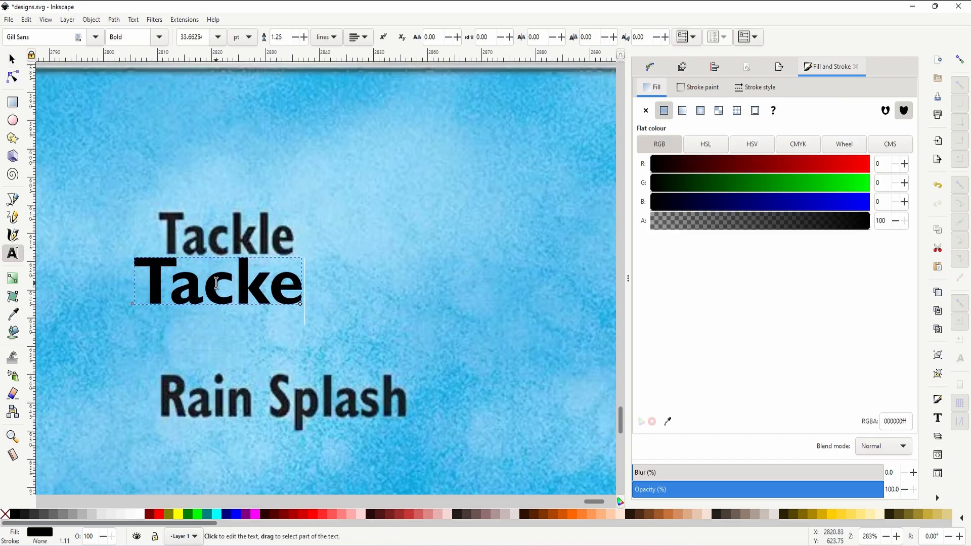
text(le)
- Move the Tackle text onto the printed attack name and narrow it to match
key(F1)
drag(178, 255, 198, 211)
drag(342, 261, 296, 257)
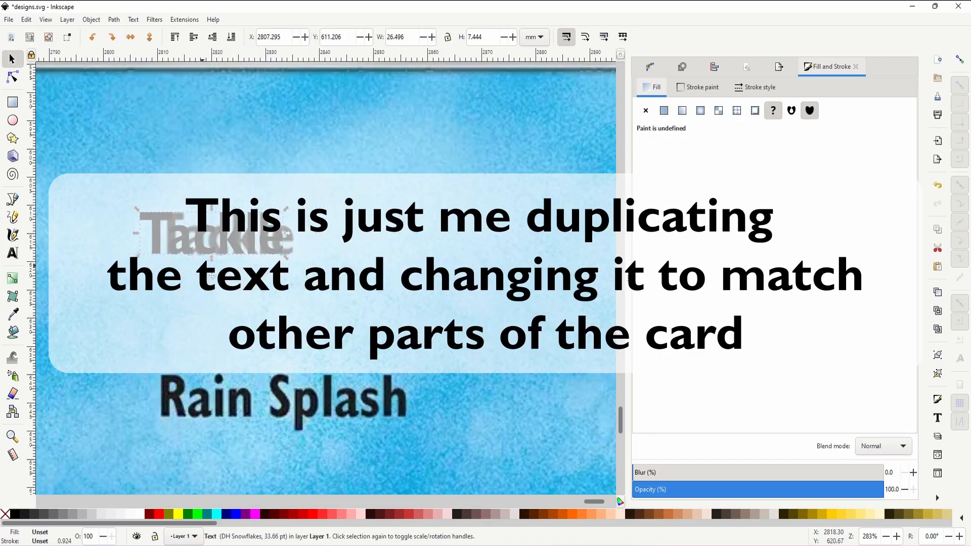
- Duplicate the Tackle text over the second attack name and change the copy to Rain Splash
drag(218, 238, 233, 407)
key(ctrl+d)
double_click(231, 387)
key(ctrl+a)
text(Rain Splash)
key(F1)
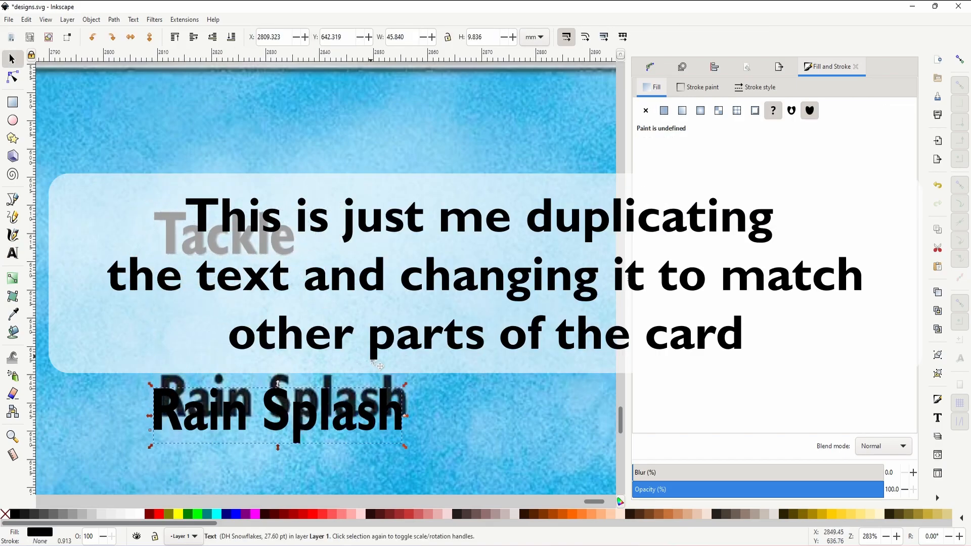
- Duplicate the attack text, place the copy over Tackle's damage value and change it to 10
shift+click(267, 304)
key(ctrl+d)
drag(263, 285, 385, 285)
double_click(386, 285)
key(ctrl+a)
text(10)
- Place a copy of the 10 over Rain Splash's damage value and change it to 20
drag(276, 162, 276, 324)
double_click(277, 324)
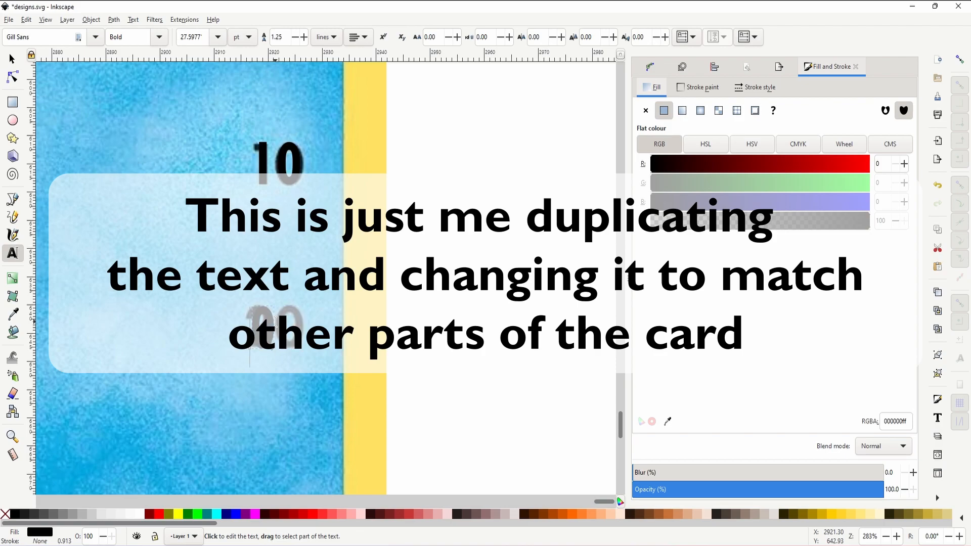
text(20z)
- Enter "It shelters itself in its shell, then strikes back with / spouts of water at every opportunity." as a two-line text copy
drag(170, 137, 276, 209)
key(ctrl+a)
text(It shelters itself in its shell, then strikes back with)
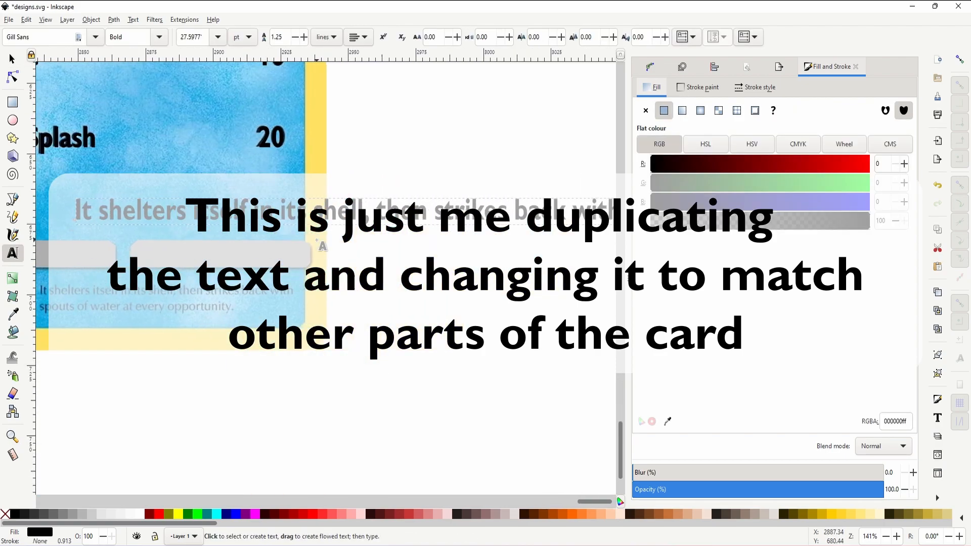
key(Return)
text(spouts of water at every opportunity.)
key(ctrl+a)
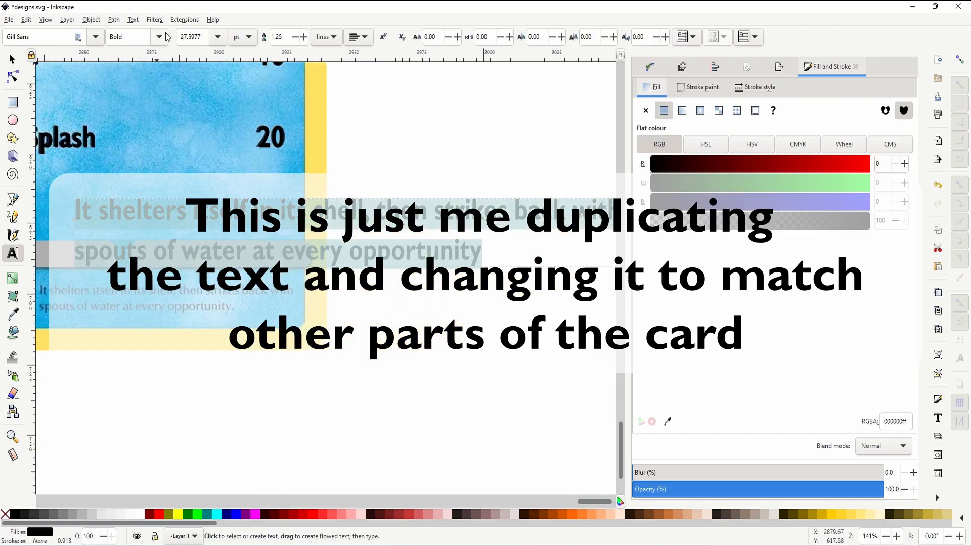
- Remove the bold style from the flavour text, then scale and fit it over the printed paragraph
key(F3)
double_click(300, 325)
key(s)
drag(211, 241, 493, 323)
drag(489, 321, 207, 255)
drag(455, 304, 205, 296)
drag(594, 263, 470, 263)
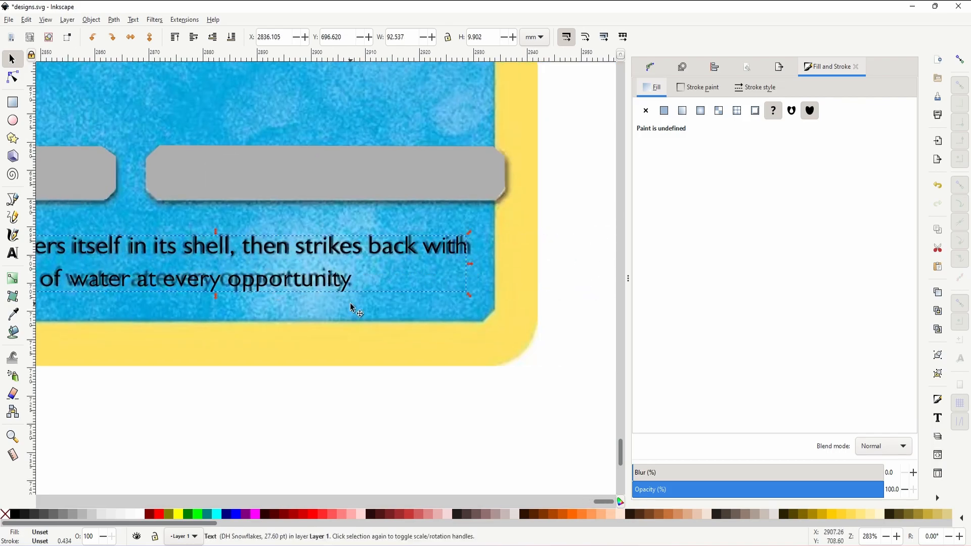
- Add the text 23/181 over the printed card number near the card's lower edge
scroll(419, 299, down, 3)
drag(196, 293, 266, 286)
key(t)
click(205, 263)
text(23/181)
key(F1)
drag(221, 262, 226, 286)
scroll(219, 282, up, 3)
triple_click(223, 288)
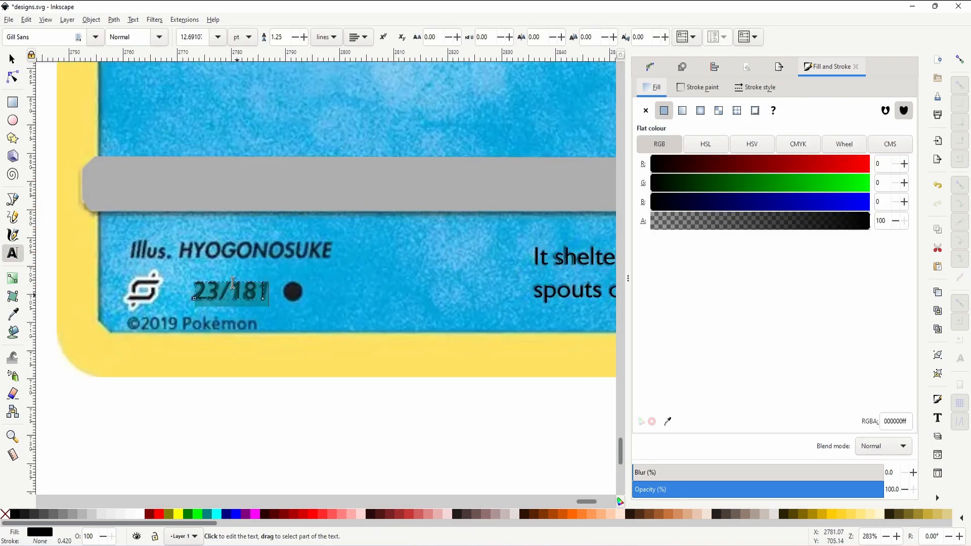
- Make the 23/181 text italic and bring a copy of it up above the Tackle text
key(F3)
scroll(253, 320, down, 4)
click(218, 421)
drag(215, 453, 257, 303)
scroll(255, 300, up, 4)
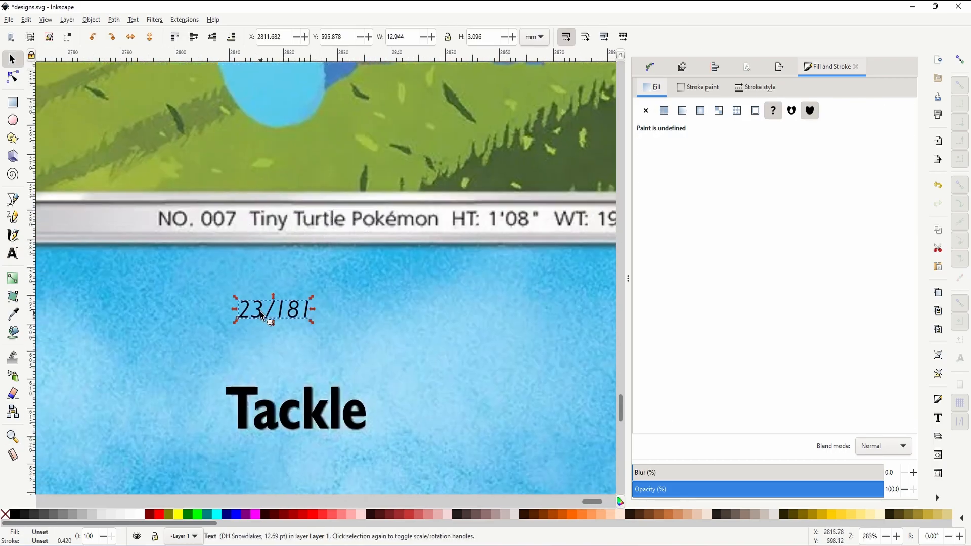
- Replace the copied card number with NO. 007 Tiny Turtle Pokémon HT: 1'08" WT: 19.8 lbs
double_click(268, 312)
key(ctrl+a)
text(NO. 007 Tiny Turtle Pokémon)
scroll(410, 368, down, 2)
text(HT:)
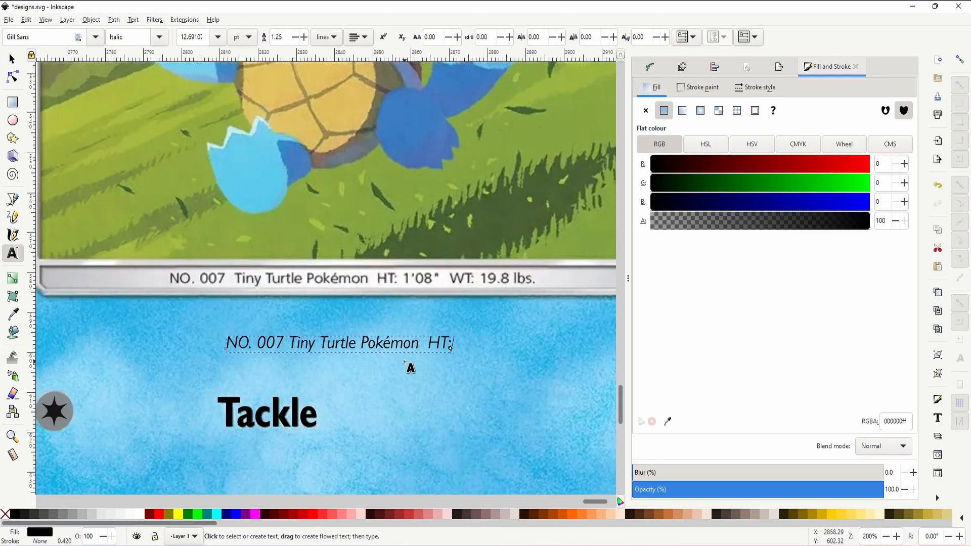
text( 1'08"  WT: 19.8 lbs.)
- Remove the italics from the Pokémon info line and fit it over the strip below the picture
key(ctrl+a)
key(ctrl+i)
click(12, 59)
drag(418, 340, 361, 275)
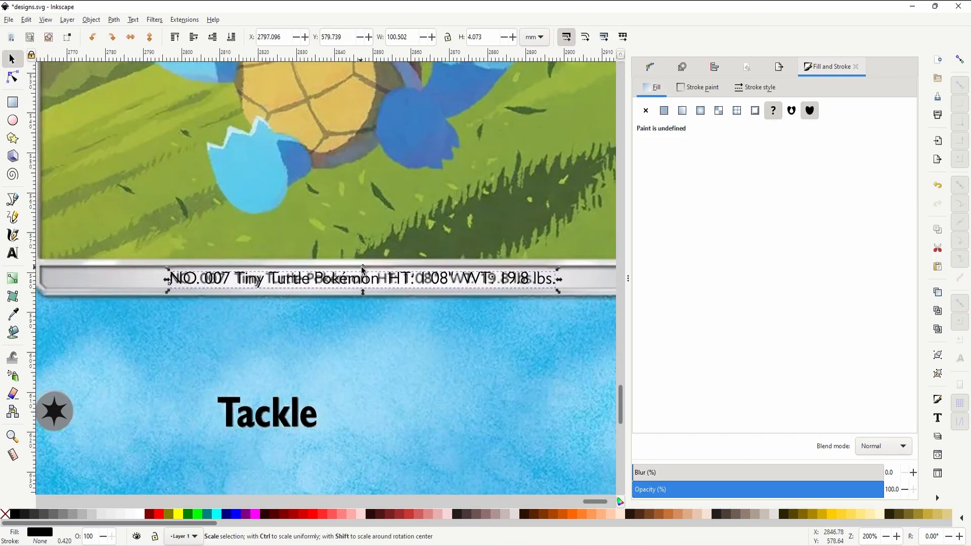
drag(558, 269, 537, 270)
click(433, 351)
- Move the red card outline, black picture frame and grey badge shape onto the card
scroll(364, 258, down, 4)
drag(50, 119, 260, 420)
drag(85, 148, 288, 147)
scroll(288, 150, up, 4)
click(321, 161)
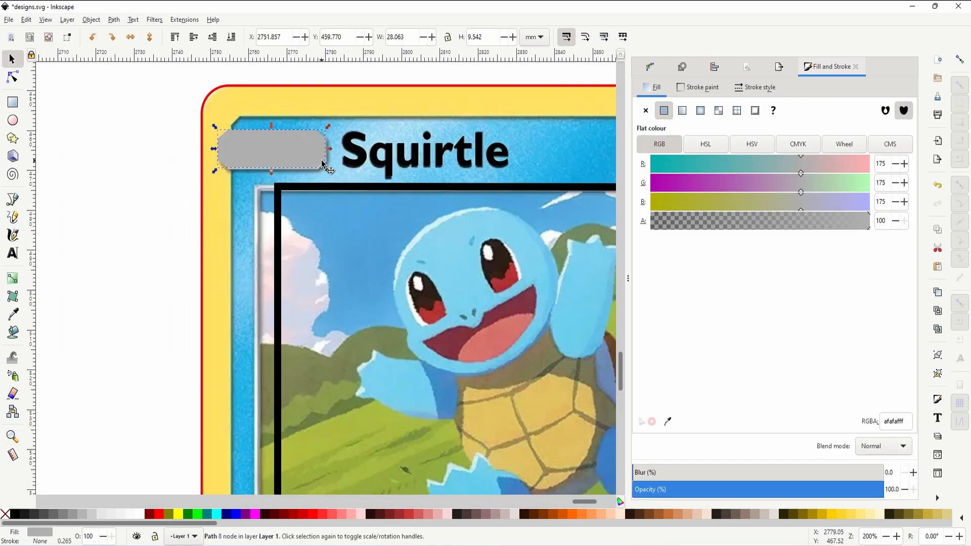
- Duplicate the Squirtle name text, change the copy to BASIC and place it on the grey badge
click(425, 151)
key(ctrl+d)
drag(424, 152, 308, 157)
text(BASIC)
click(12, 59)
- Line up the black frame with the card's picture area
scroll(192, 153, down, 3)
click(270, 167)
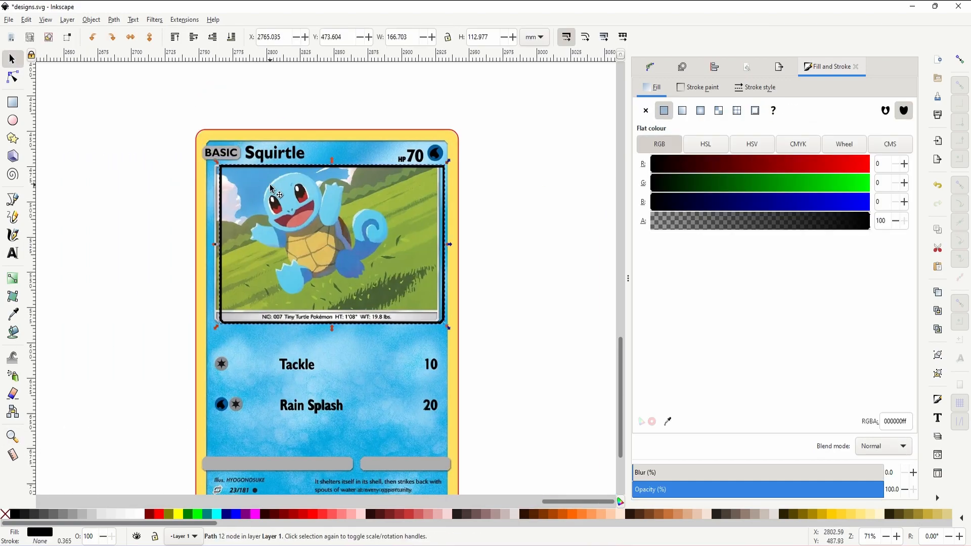
scroll(270, 188, down, 5)
scroll(309, 336, up, 2)
drag(304, 332, 304, 300)
- Duplicate a text label, change the copy to weakness and fit it over the printed weakness label
click(284, 136)
key(ctrl+d)
drag(284, 136, 160, 332)
triple_click(219, 301)
text(weakness)
click(12, 58)
scroll(160, 333, up, 3)
drag(549, 311, 395, 286)
scroll(95, 249, down, 3)
- Duplicate the weakness label over the printed resistance label and change the copy to resistance
key(ctrl+d)
drag(171, 263, 318, 264)
scroll(318, 264, up, 3)
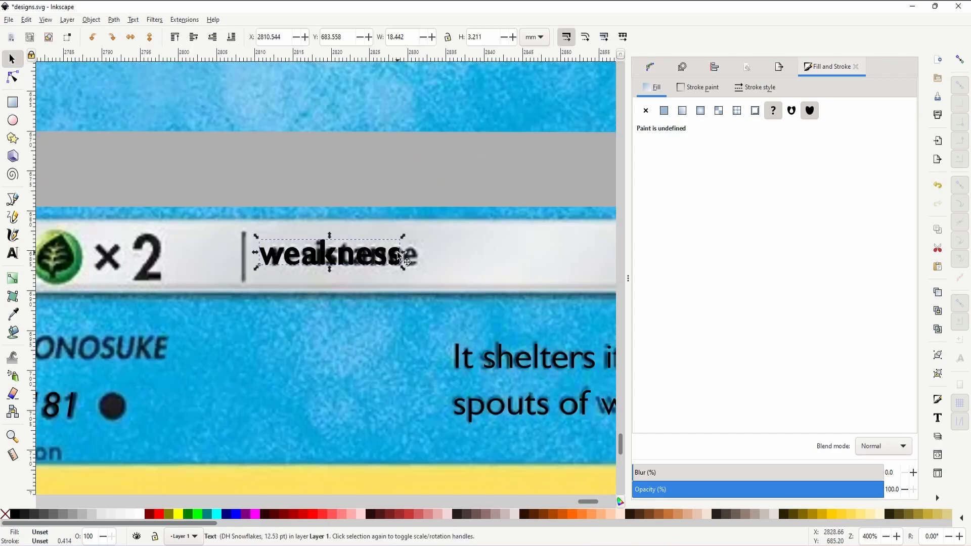
triple_click(354, 215)
text(resistance)
- Create the x and 2 texts for the weakness multiplier from a duplicated label
drag(398, 253, 290, 268)
key(ctrl+d)
text(x)
triple_click(234, 234)
text(2)
- Raise the short grey bar off its printed strip and create a retreat label from a duplicated label
scroll(181, 285, down, 3)
drag(445, 257, 445, 227)
key(ctrl+d)
drag(230, 257, 316, 257)
text(retr)
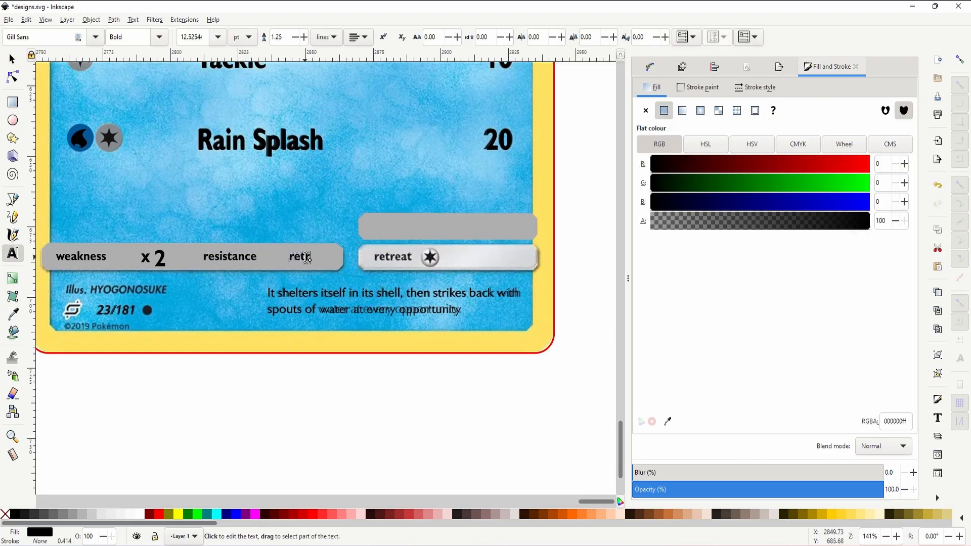
scroll(307, 258, up, 2)
scroll(412, 256, down, 2)
key(Escape)
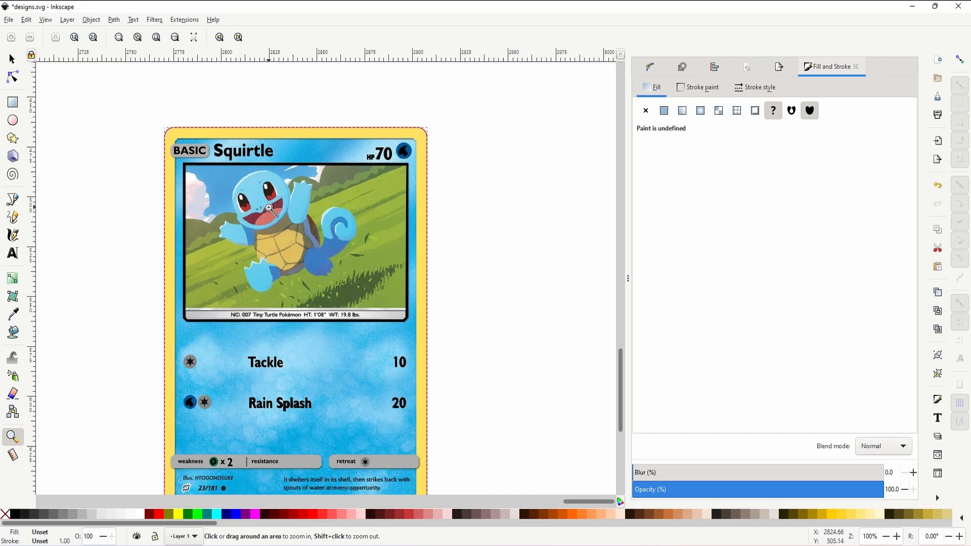
- Draw a rectangle about 162 × 110 mm over the picture window, with no fill and a flat black stroke
click(296, 212)
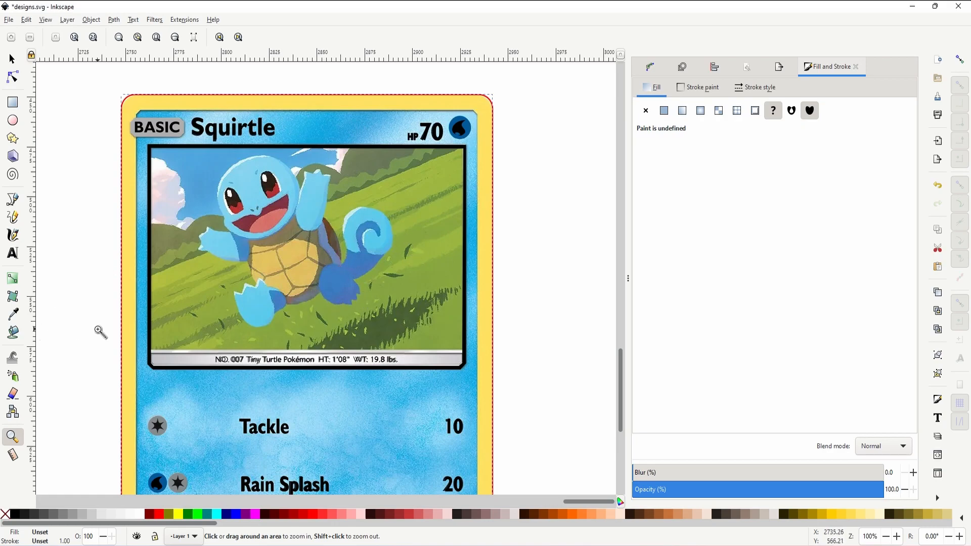
click(14, 63)
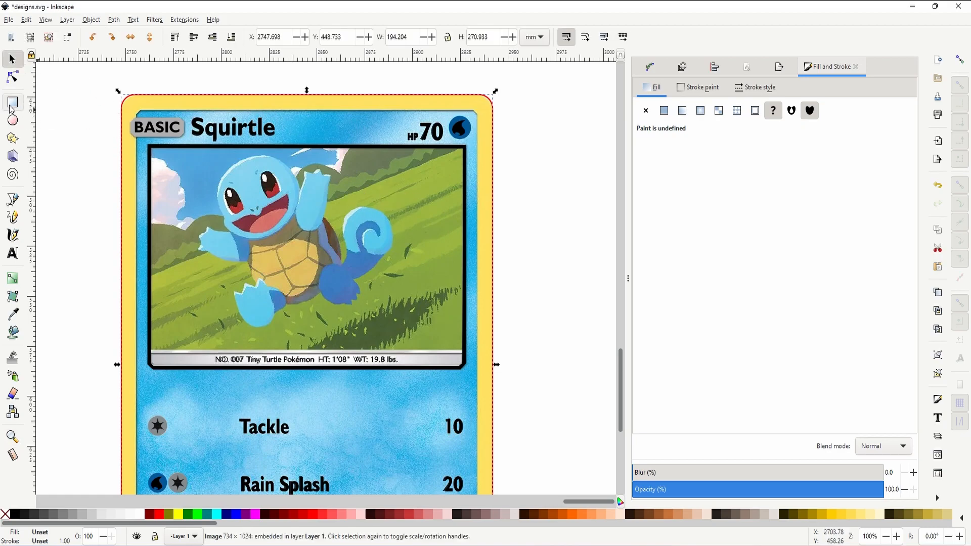
click(12, 103)
mouse_move(152, 147)
mouse_down()
mouse_move(334, 215)
mouse_move(462, 347)
mouse_move(462, 368)
mouse_up()
click(646, 110)
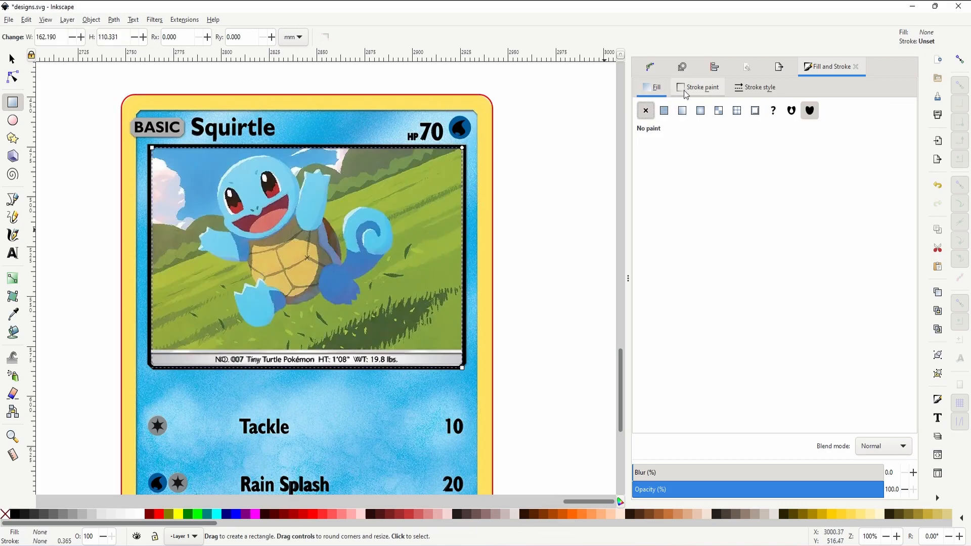
click(698, 88)
click(664, 111)
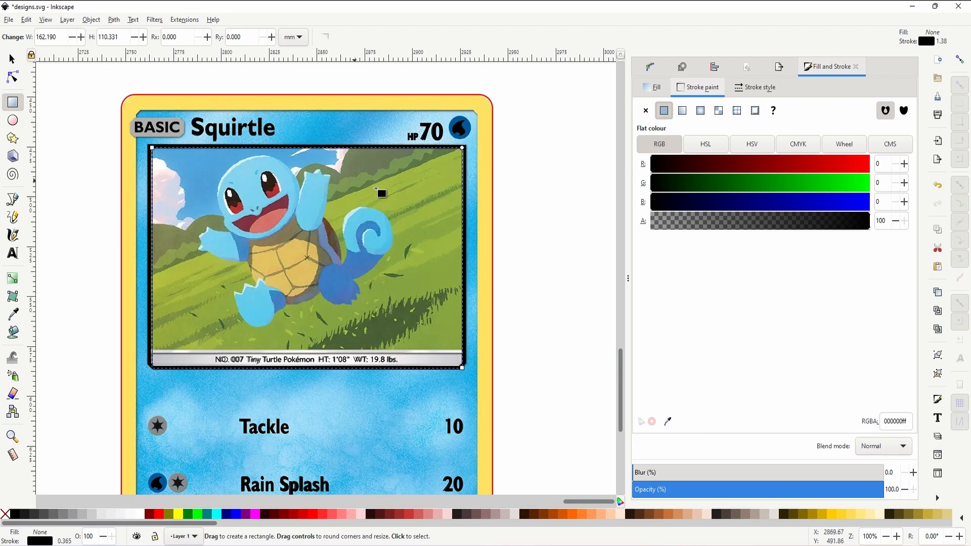
click(13, 59)
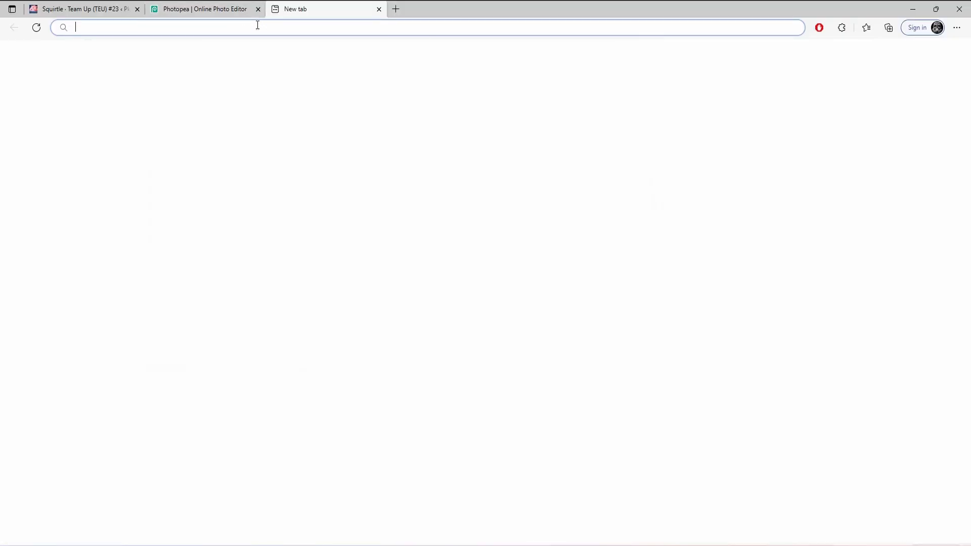
- Switch to the web browser, open theinpaint.com and upload the squirtle image from the elephant folder
text(theinpaint.com)
key(Return)
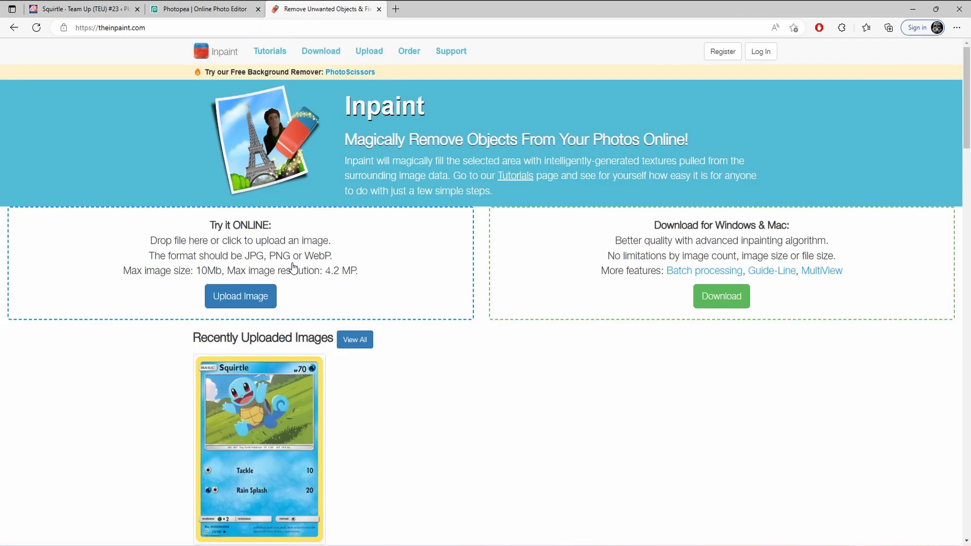
click(261, 294)
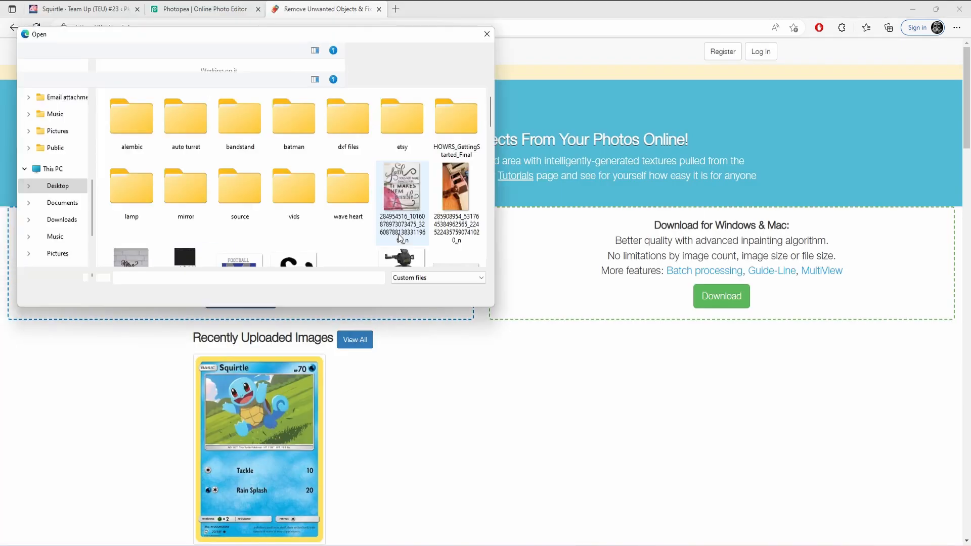
click(396, 204)
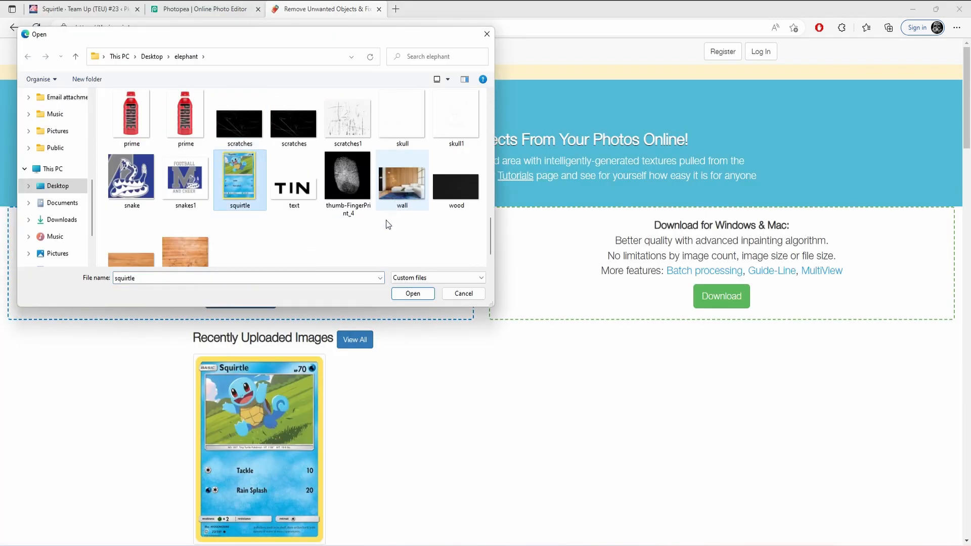
key(Return)
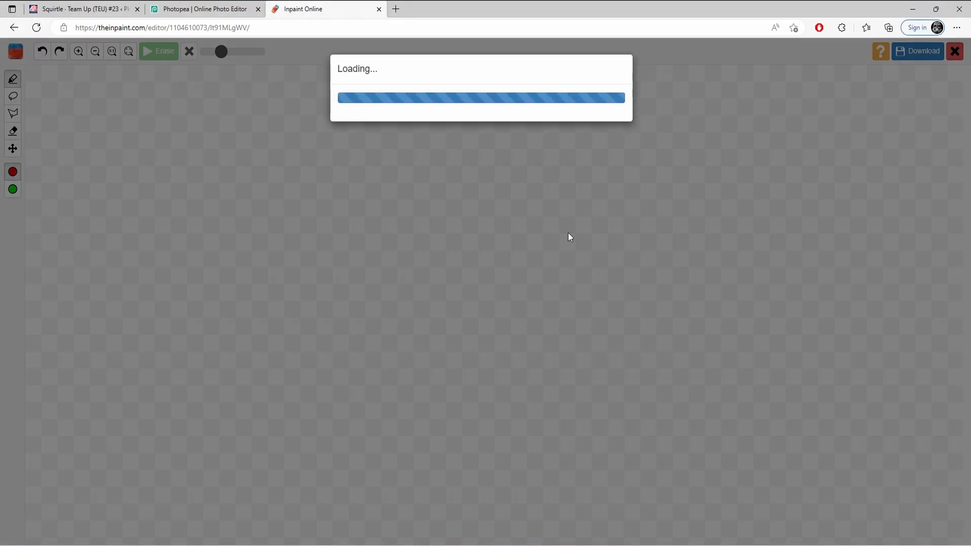
- Erase the Squirtle figure from the card's picture window, including the leftover orange patch and cloud remnant
mouse_move(442, 131)
mouse_down()
mouse_move(456, 167)
mouse_move(485, 146)
mouse_move(486, 138)
mouse_move(436, 126)
mouse_move(424, 167)
mouse_move(432, 190)
mouse_move(408, 195)
mouse_move(480, 252)
mouse_move(541, 237)
mouse_move(567, 179)
mouse_move(536, 172)
mouse_move(425, 195)
mouse_move(495, 179)
mouse_move(524, 205)
mouse_up()
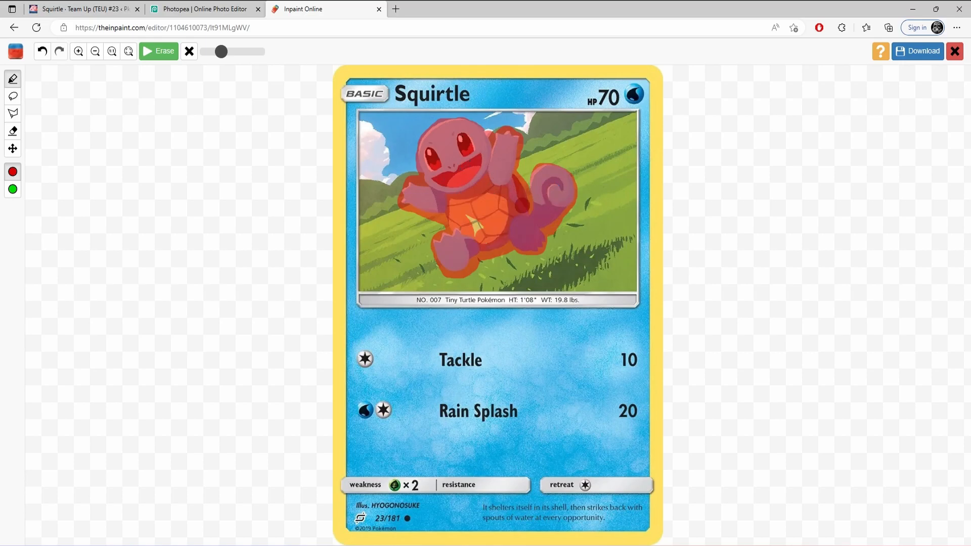
click(160, 53)
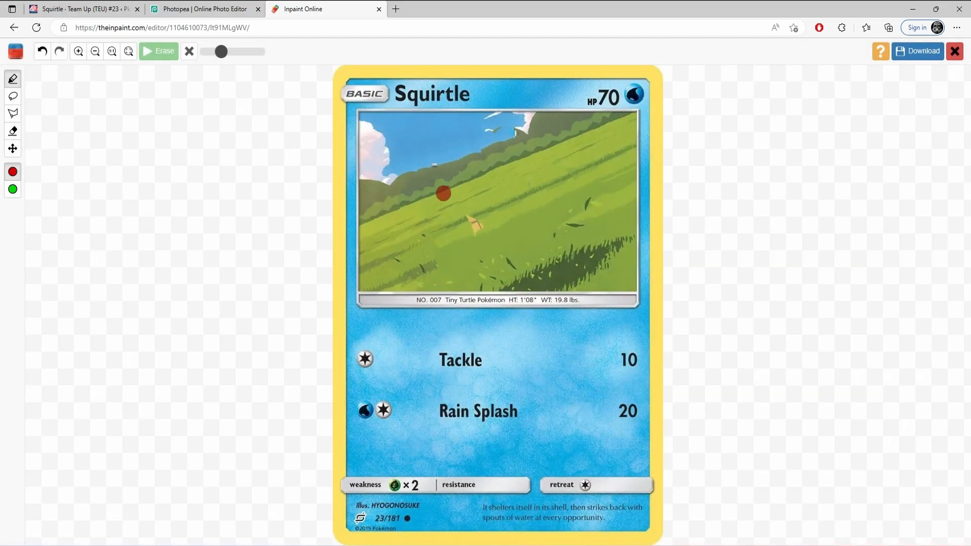
drag(504, 130, 494, 135)
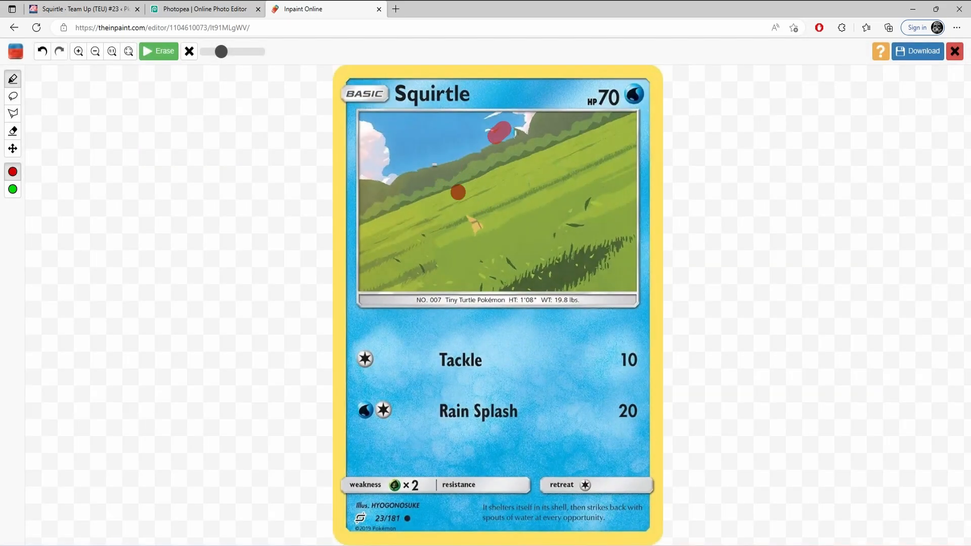
click(164, 51)
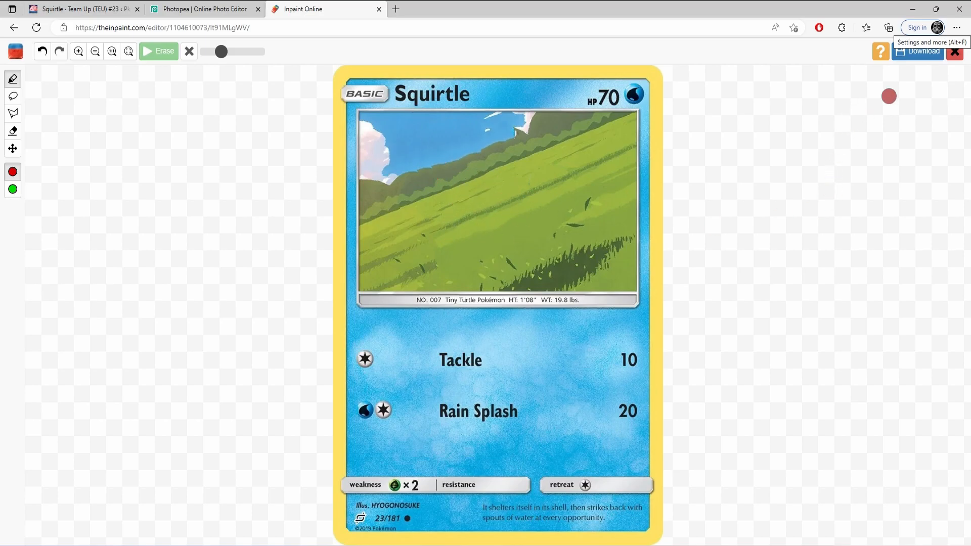
- Dismiss the result download and capture the cleaned picture window as a rectangular snip with the Snipping Tool
click(922, 55)
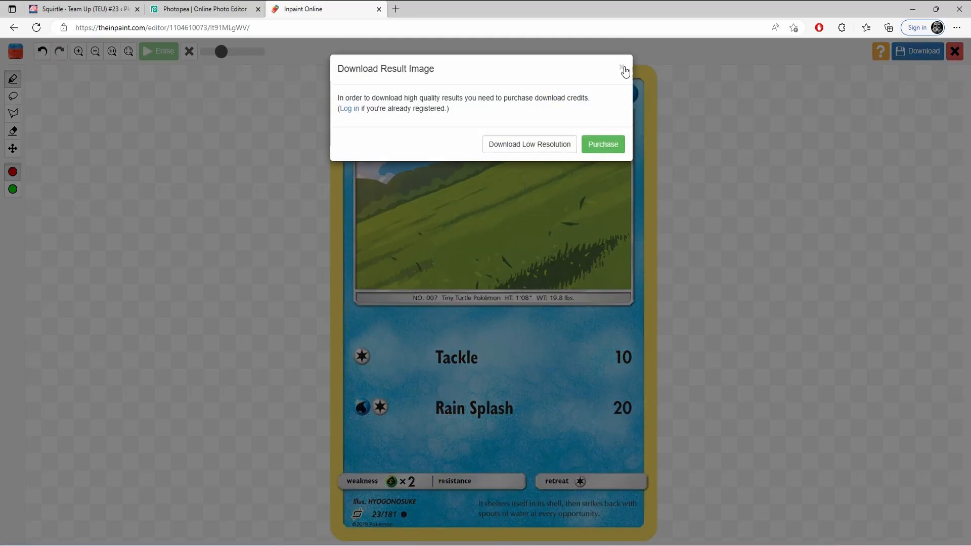
click(622, 67)
key(super)
text(sni)
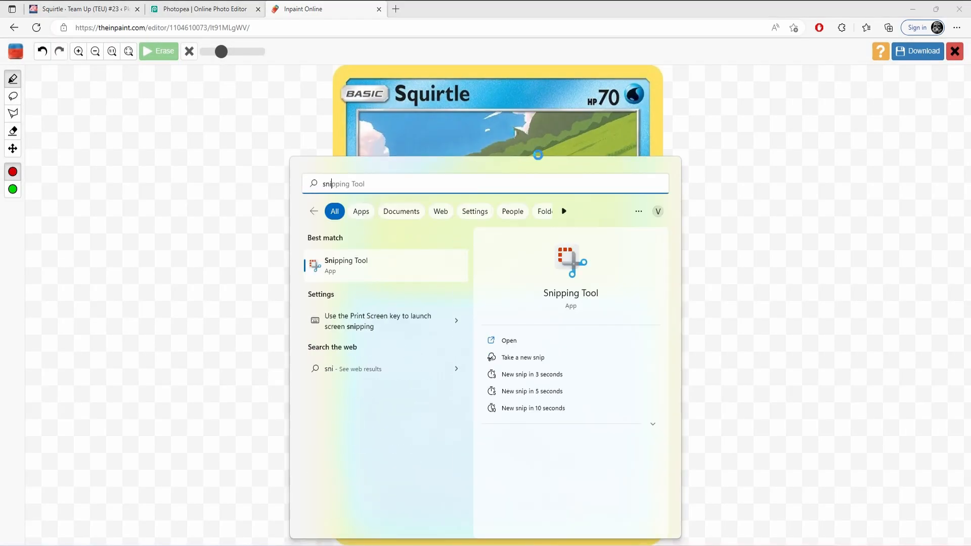
click(338, 263)
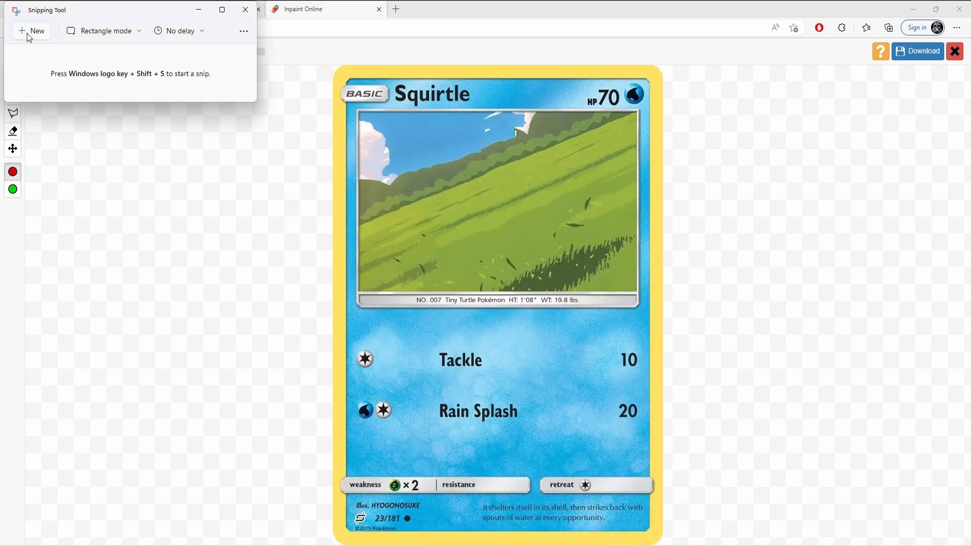
click(28, 35)
drag(360, 112, 635, 292)
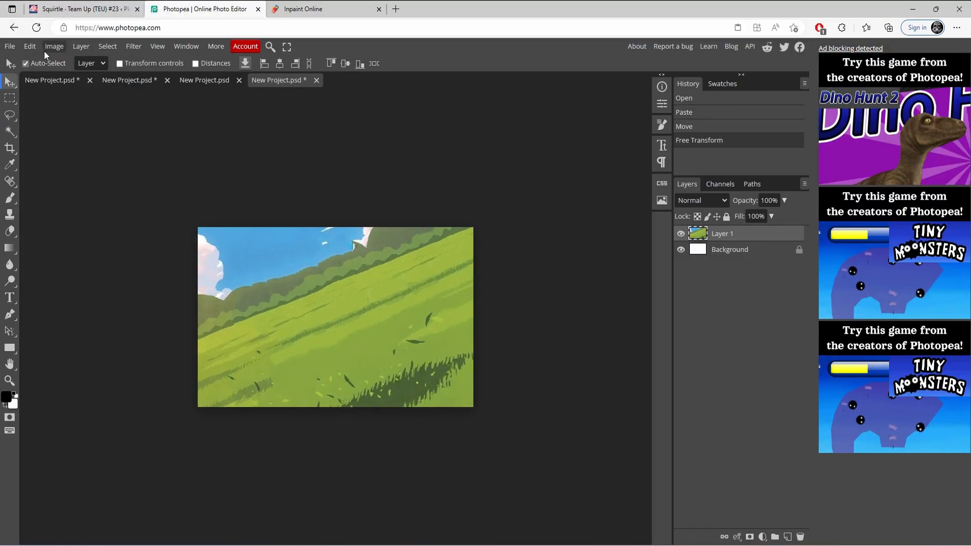
- In Photopea, convert the pasted landscape on Layer 1 to black and white and select the layer's pixels
click(51, 46)
mouse_move(77, 80)
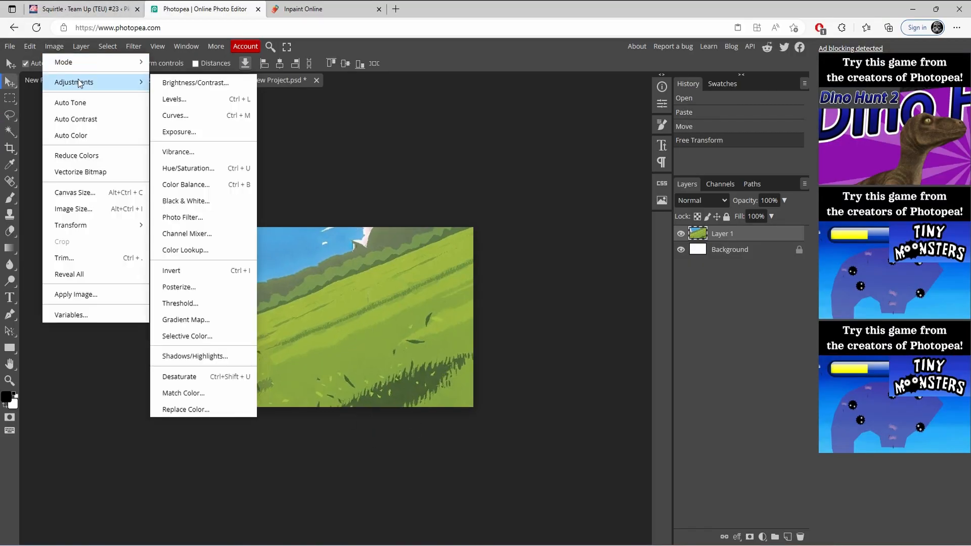
click(187, 201)
click(270, 150)
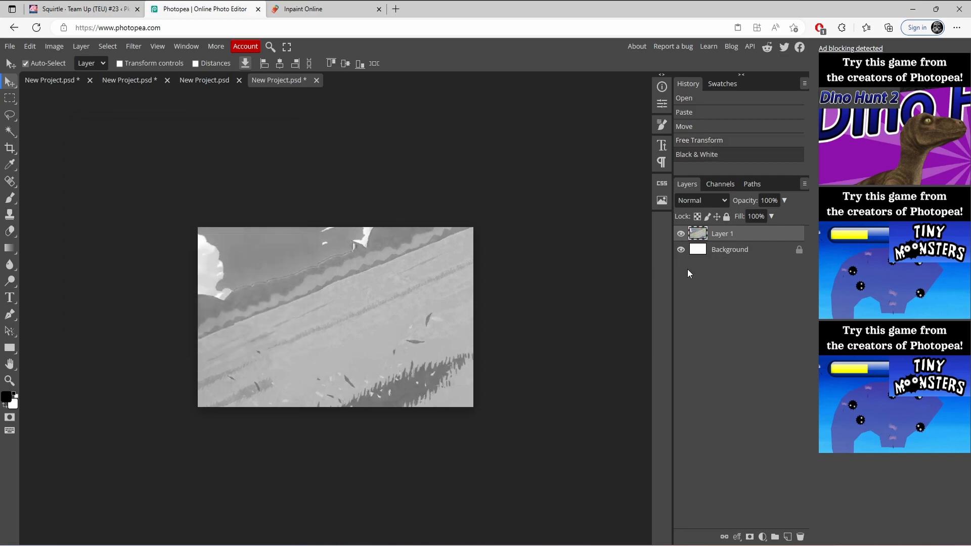
ctrl+click(700, 234)
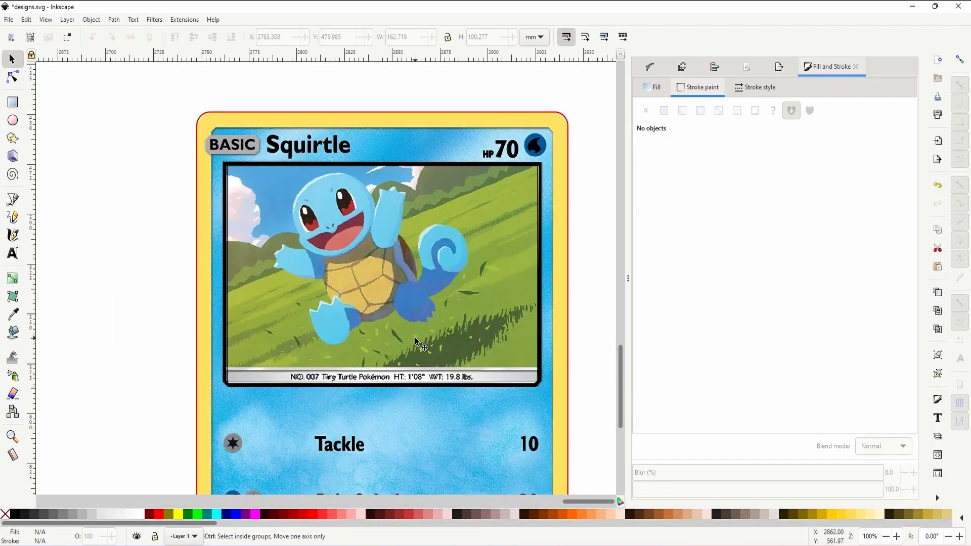
- Switch to Inkscape and paste the grayscale landscape over the card's picture window in designs.svg
key(ctrl+v)
drag(422, 292, 377, 214)
key(ctrl+z)
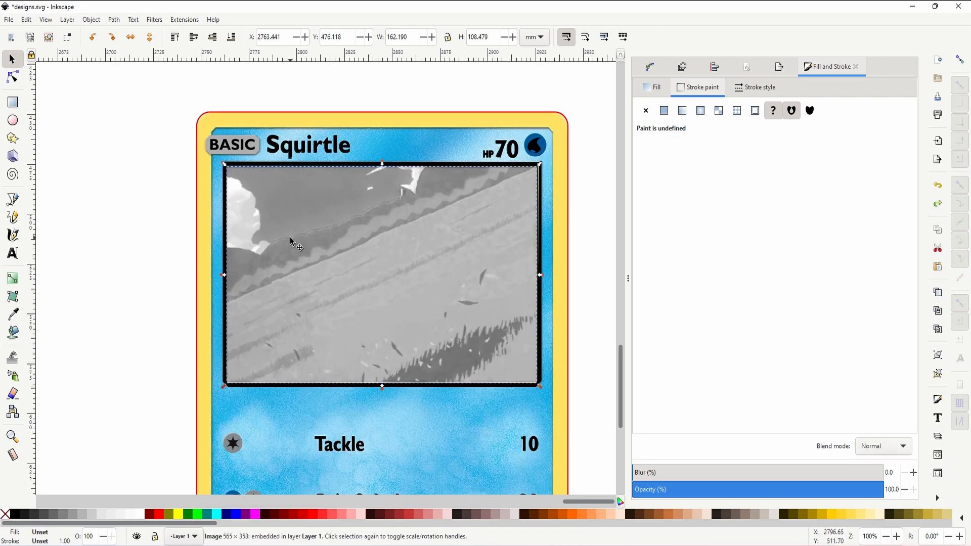
- Move the grayscale landscape horizontally off the card into the empty area on its left, to about X 2573 mm
key(shift+Left)
key(shift+Left)
key(shift+Left)
key(shift+Left)
key(shift+Left)
key(shift+Left)
key(shift+Left)
key(shift+Left)
key(shift+Left)
key(shift+Left)
key(shift+Left)
key(shift+Left)
key(shift+Left)
key(shift+Left)
key(shift+Left)
key(shift+Left)
key(shift+Left)
key(shift+Left)
key(shift+Left)
key(shift+Left)
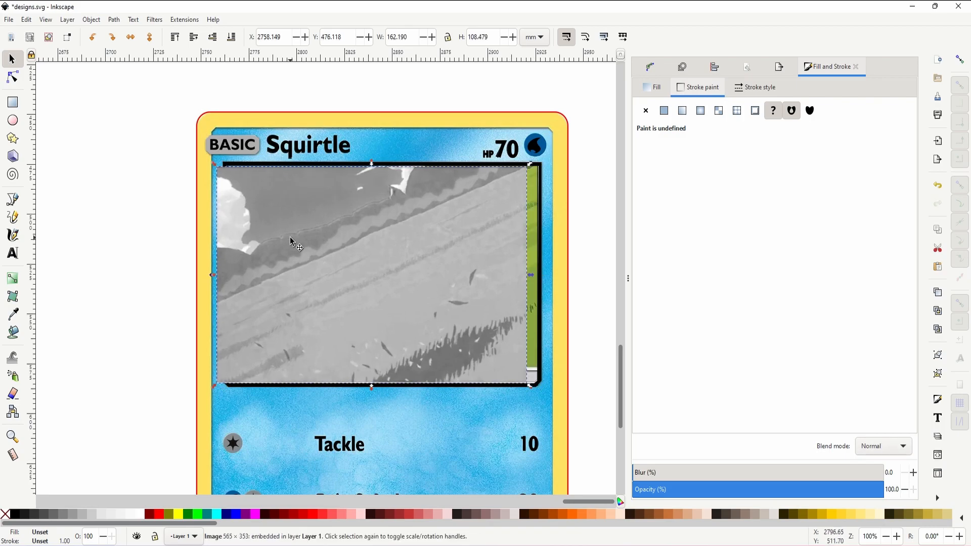
key(shift+Left)
key(shift+Left)
key(shift+Left)
key(shift+Left)
key(shift+Left)
key(shift+Left)
key(shift+Left)
key(shift+Left)
key(shift+Left)
key(shift+Left)
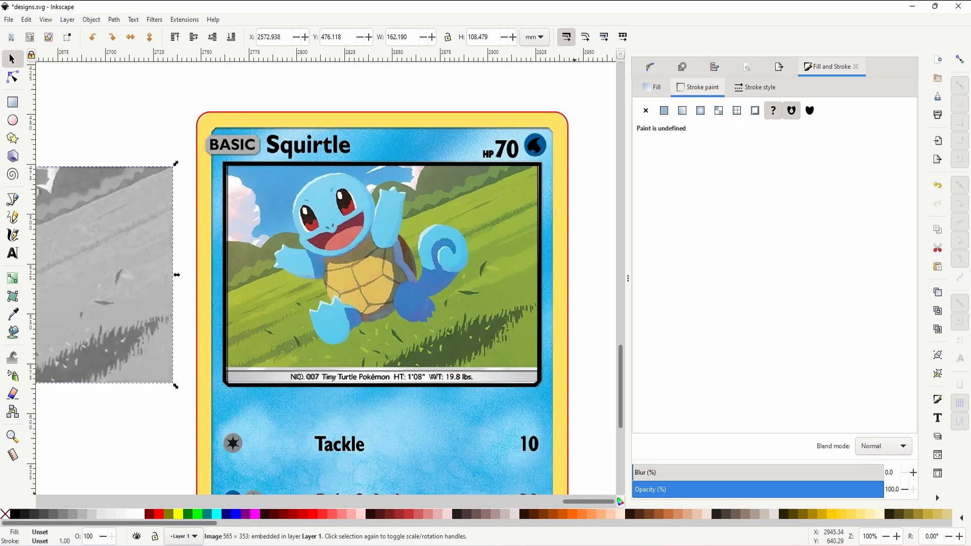
- Switch to Photopea in the browser and open the project containing the full Squirtle card image
key(alt+Tab)
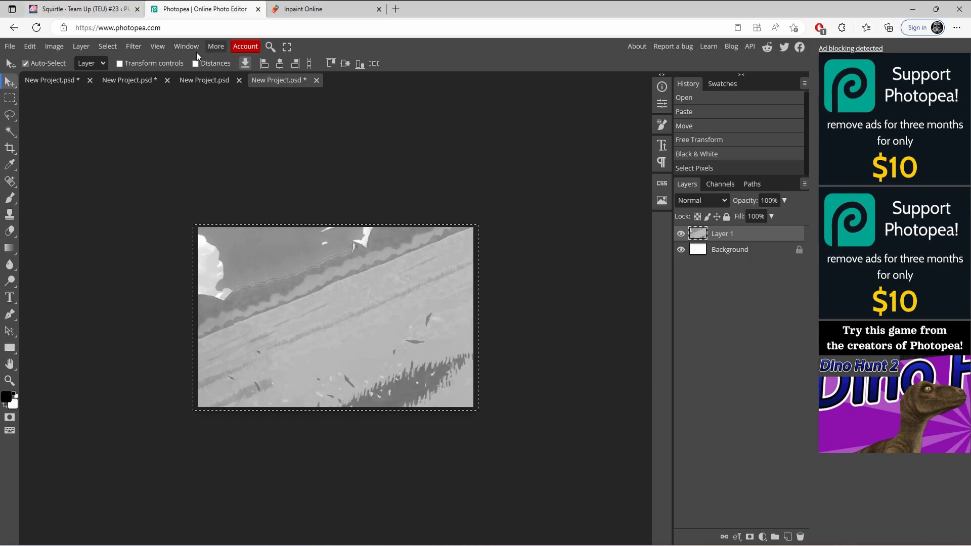
click(125, 80)
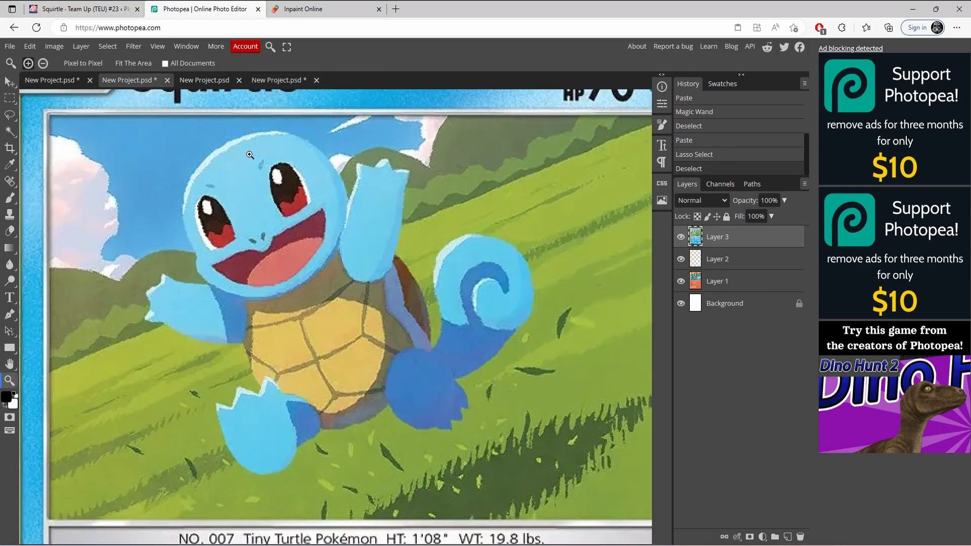
- Try to select Squirtle's head, mouth and outstretched arm on Layer 3 with the Magic Wand, and clear the selection
click(10, 131)
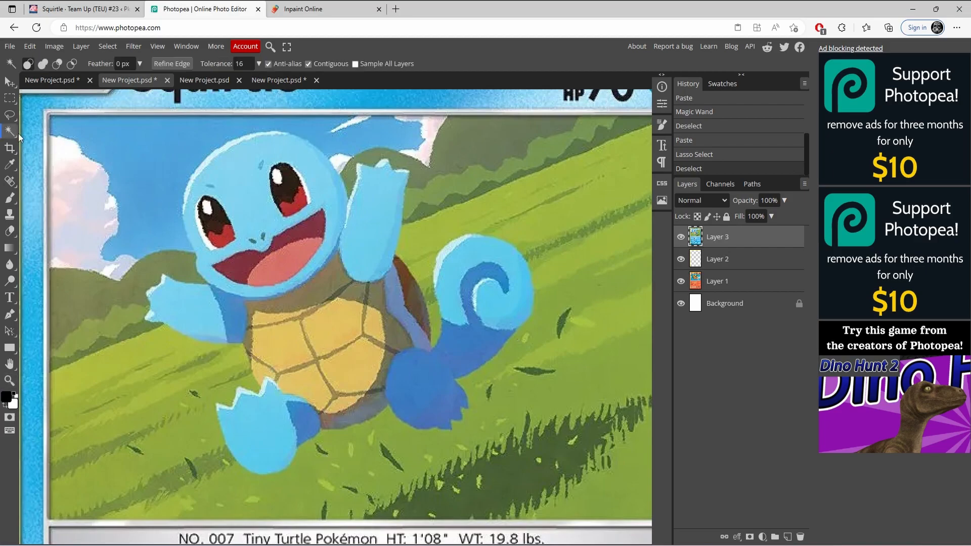
click(236, 167)
shift+click(302, 193)
click(310, 204)
click(296, 218)
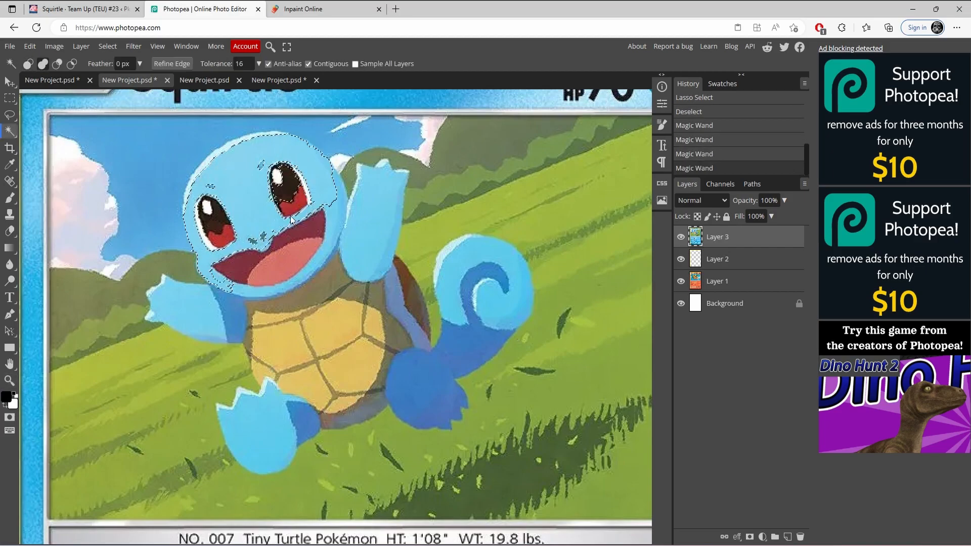
click(275, 229)
click(255, 248)
click(304, 274)
click(329, 232)
click(316, 225)
click(284, 234)
shift+click(285, 235)
shift+click(300, 243)
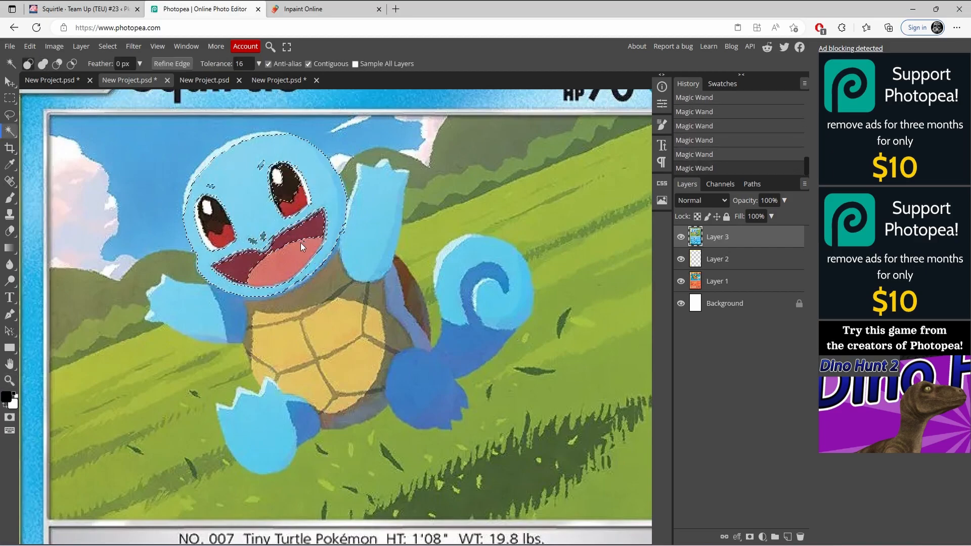
shift+click(298, 278)
shift+click(180, 305)
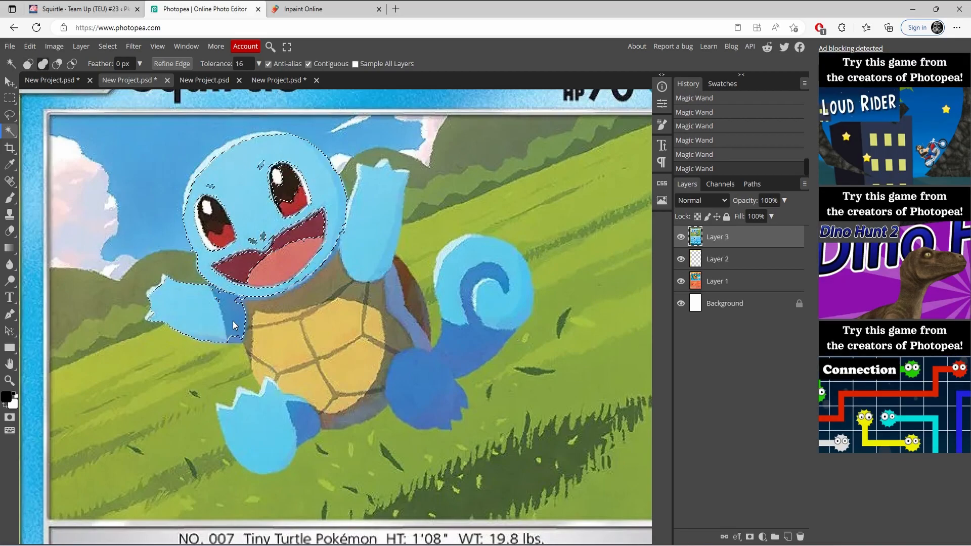
key(ctrl+d)
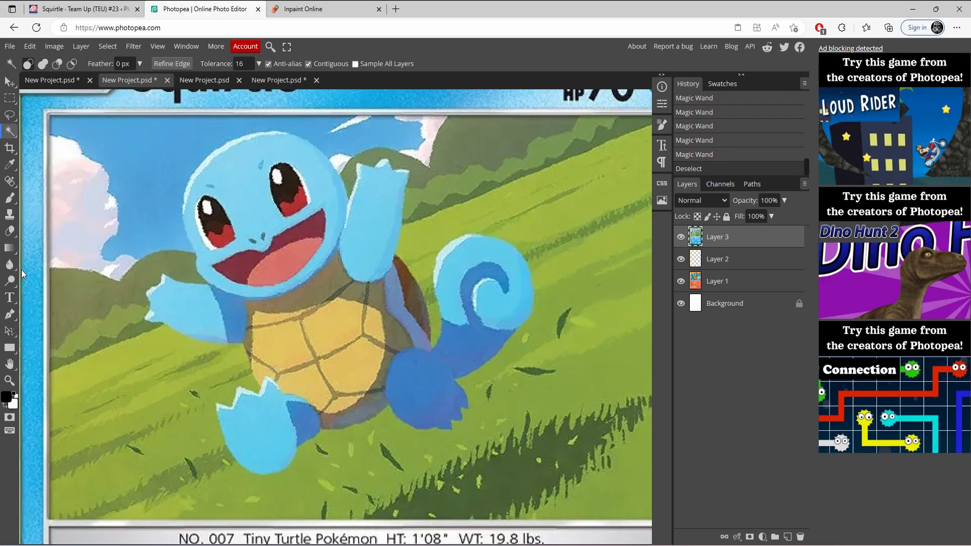
- Lasso loosely around the whole Squirtle, copy it onto a new layer, and hide Layer 3 and Layer 1
click(11, 115)
drag(217, 140, 189, 275)
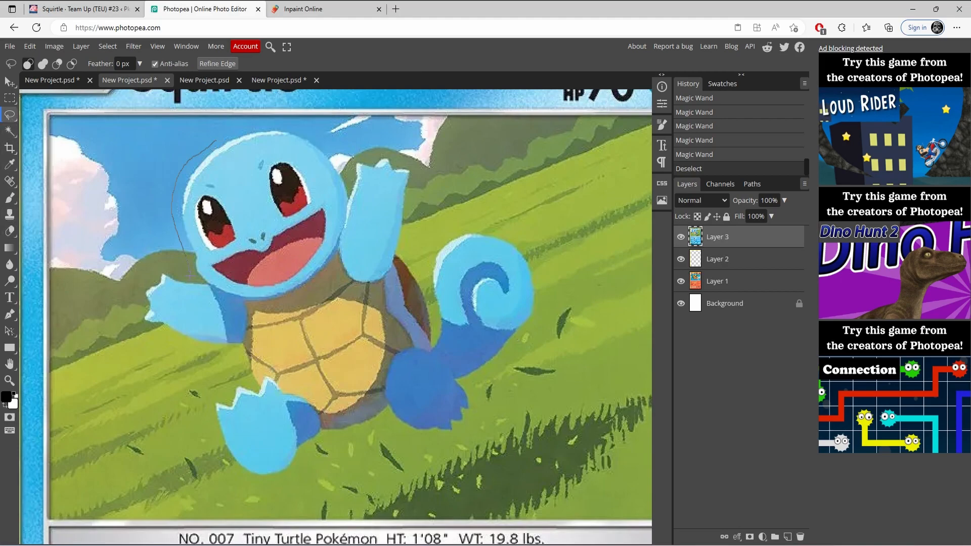
mouse_move(127, 303)
mouse_down()
mouse_move(148, 347)
mouse_move(192, 354)
mouse_up()
mouse_move(230, 382)
mouse_down()
mouse_move(217, 455)
mouse_move(488, 228)
mouse_up()
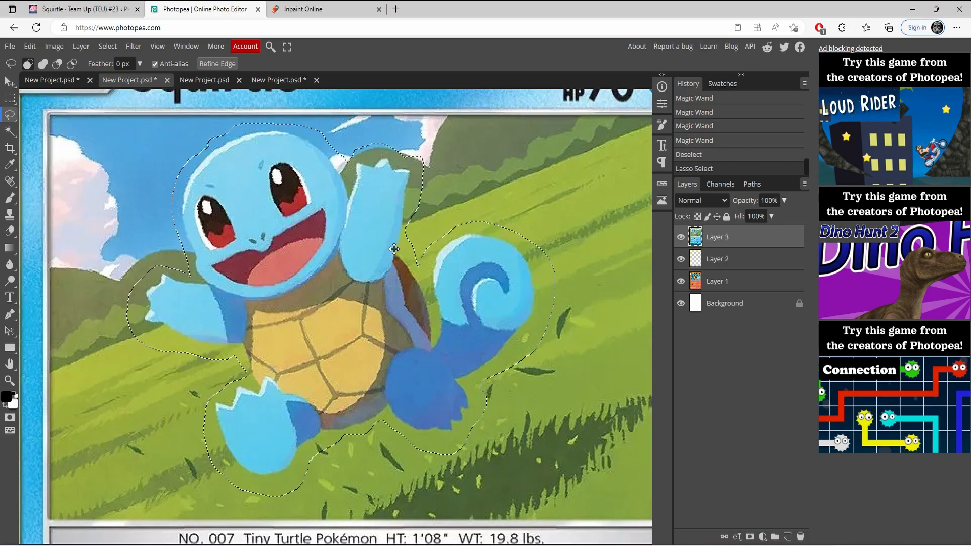
key(ctrl+v)
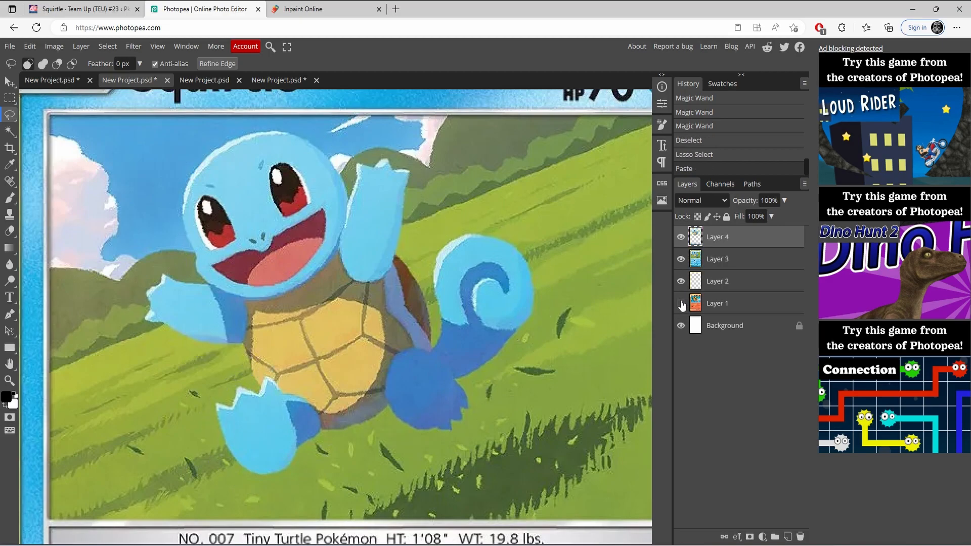
click(681, 260)
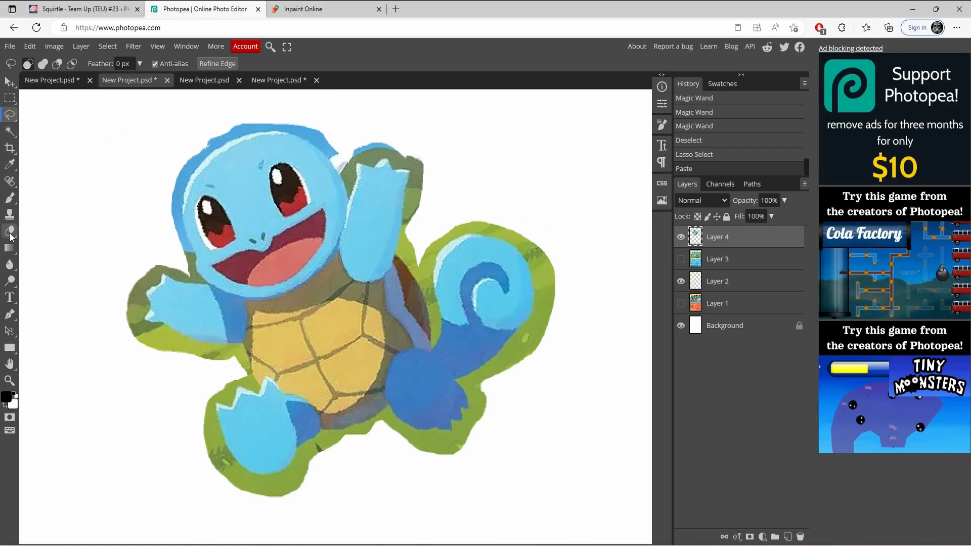
- Erase the background fringe beside Squirtle's raised arm and around the tail on Layer 4
click(10, 231)
mouse_move(421, 186)
mouse_down()
mouse_move(416, 254)
mouse_move(412, 229)
mouse_up()
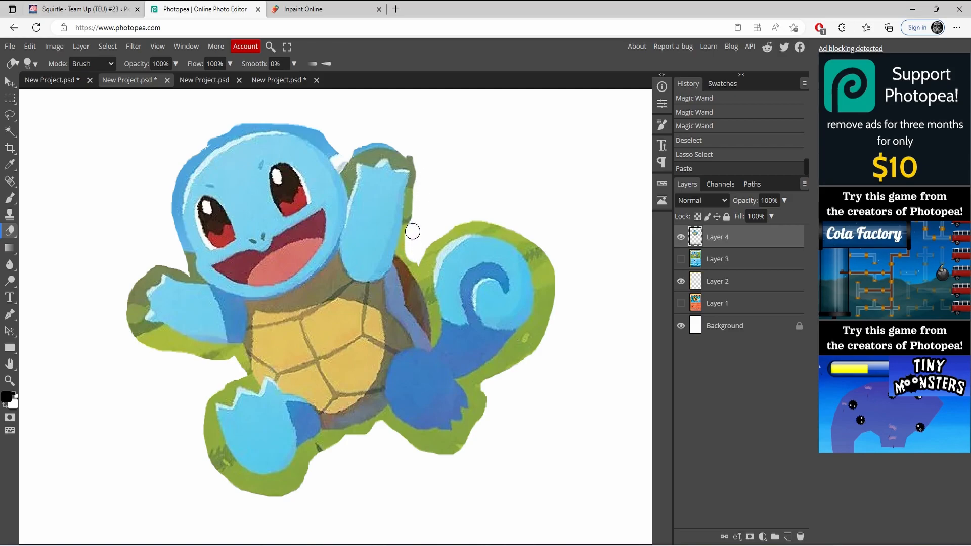
mouse_move(547, 260)
mouse_down()
mouse_move(549, 300)
mouse_move(536, 334)
mouse_move(484, 382)
mouse_move(543, 346)
mouse_move(516, 348)
mouse_up()
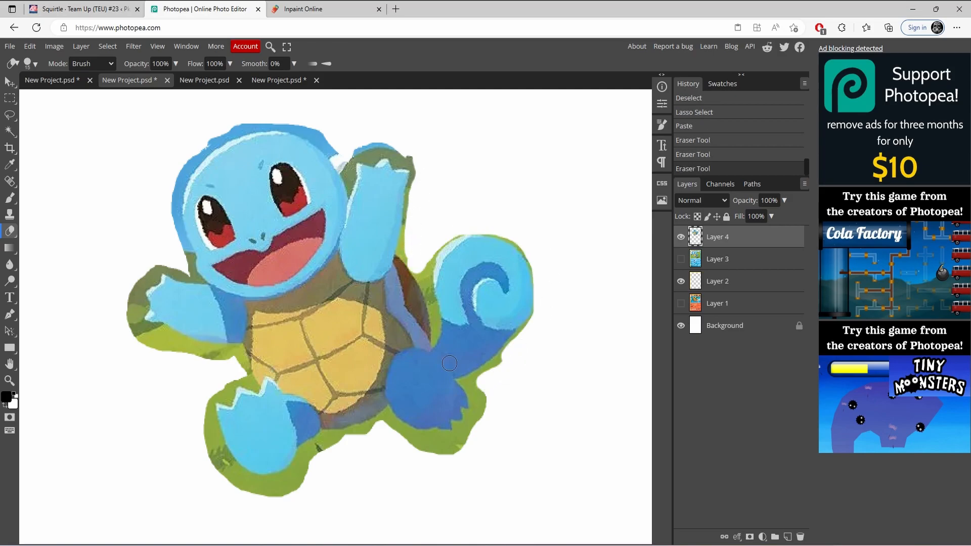
- Start a Pen tool shape tracing the light blue foot's outer edge and the underside of the shell
click(10, 314)
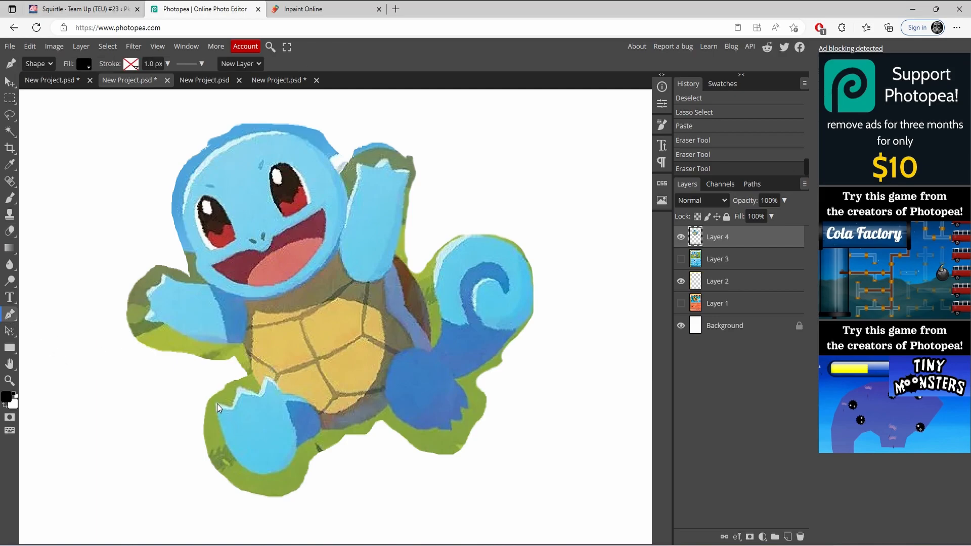
click(217, 403)
click(223, 438)
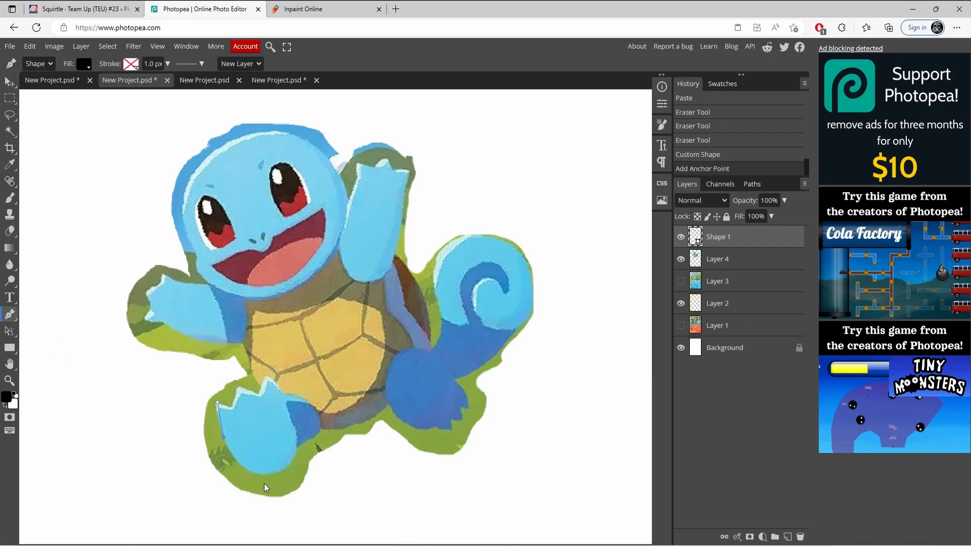
click(248, 469)
click(276, 470)
click(297, 447)
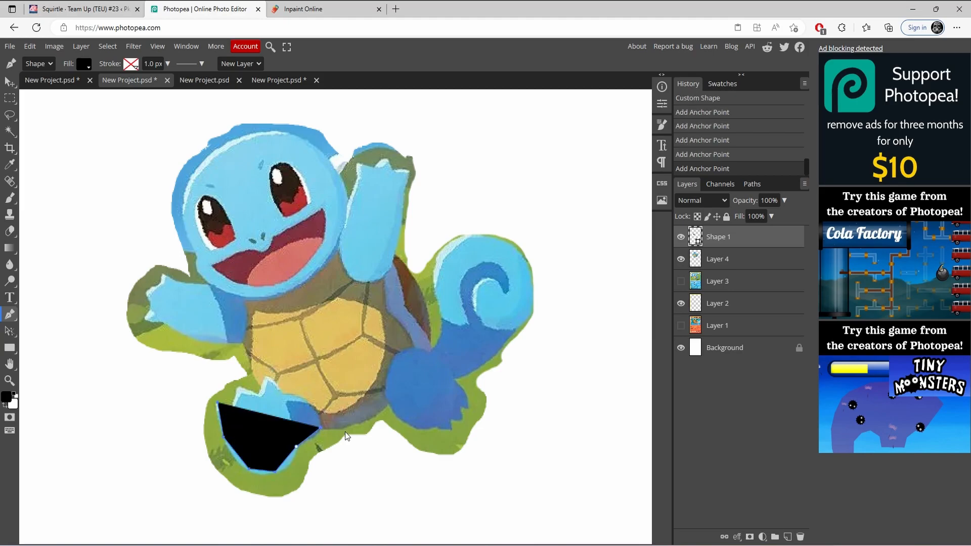
click(319, 428)
click(356, 423)
click(387, 403)
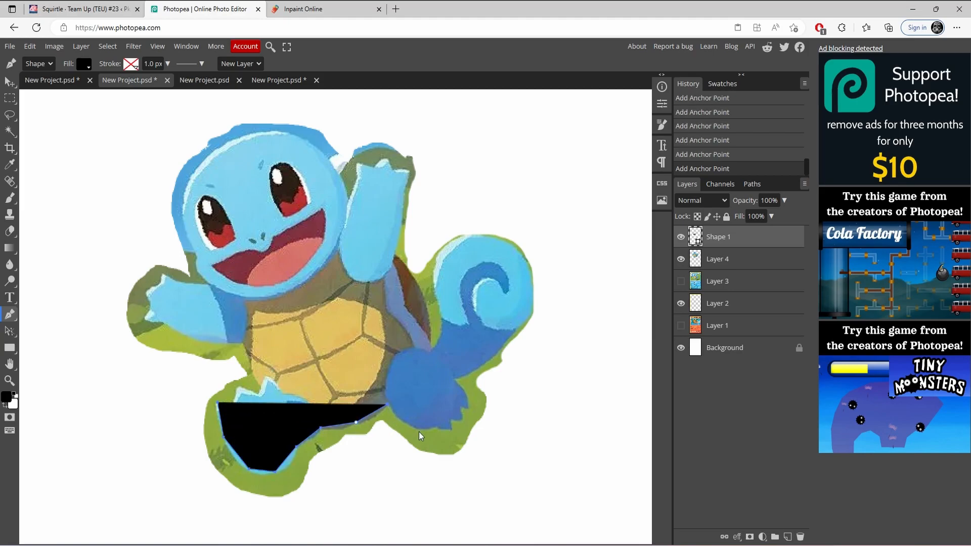
- Extend the pen shape along the darker foot's lower edge and around its pointed toes
click(419, 427)
click(438, 426)
click(451, 428)
click(450, 417)
click(462, 419)
click(460, 406)
click(468, 407)
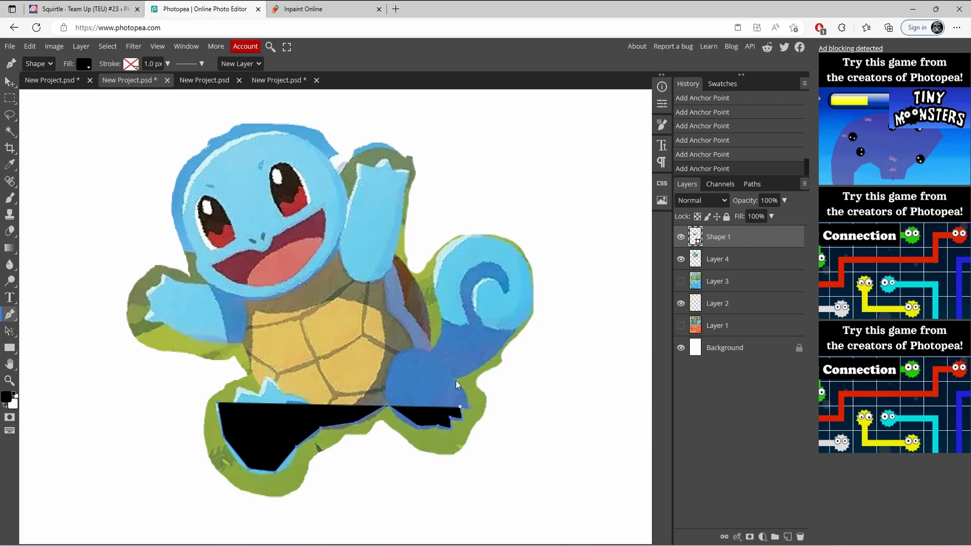
- Extend the pen shape from the darker foot around the outer edge and top of the curled tail
click(455, 380)
click(491, 356)
click(527, 322)
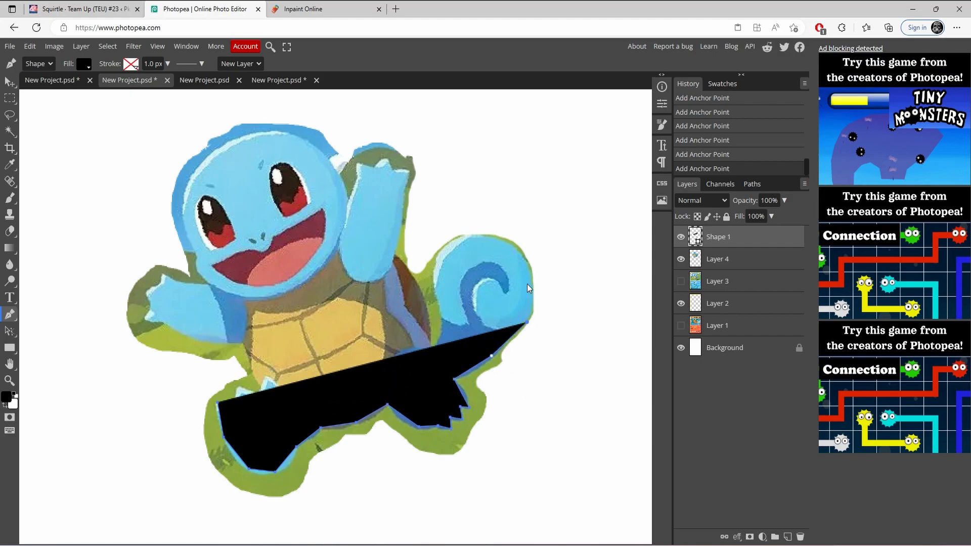
click(530, 266)
click(506, 241)
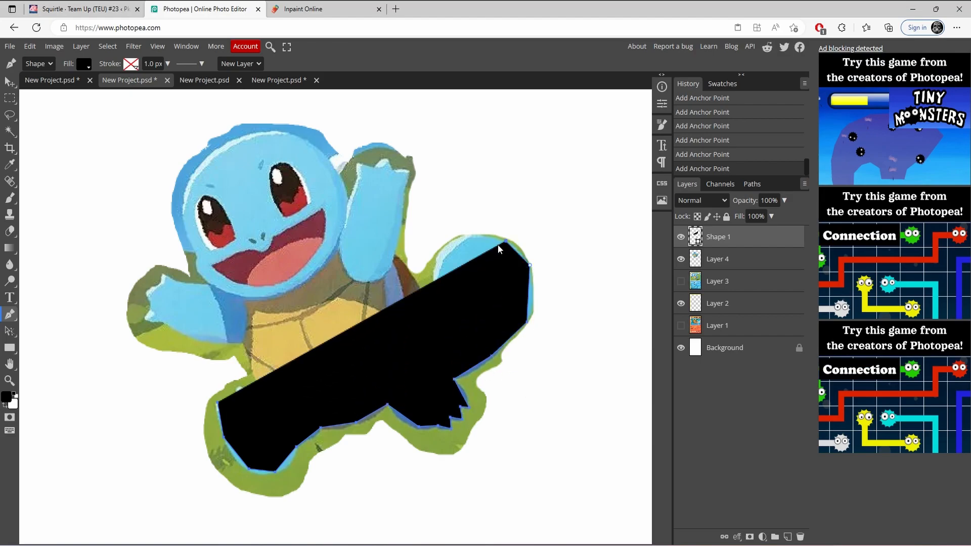
click(473, 233)
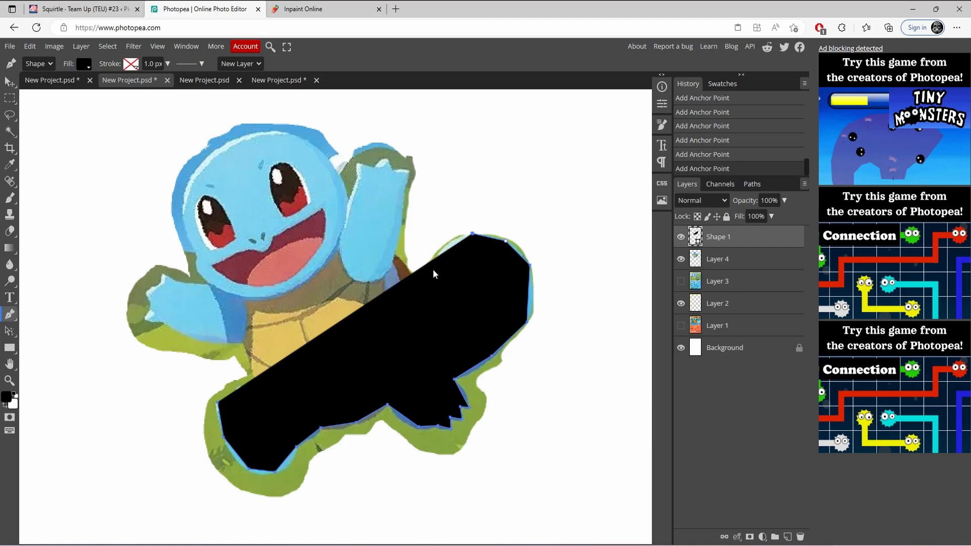
click(433, 272)
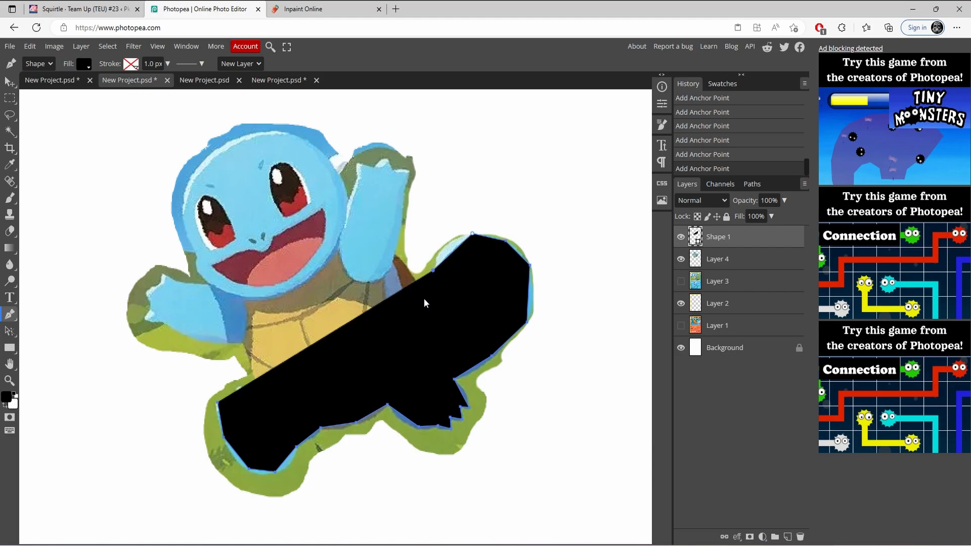
- Continue the pen shape up the shell's back edge and raised arm, around the head and other arm, down to the light blue foot
click(423, 298)
click(416, 279)
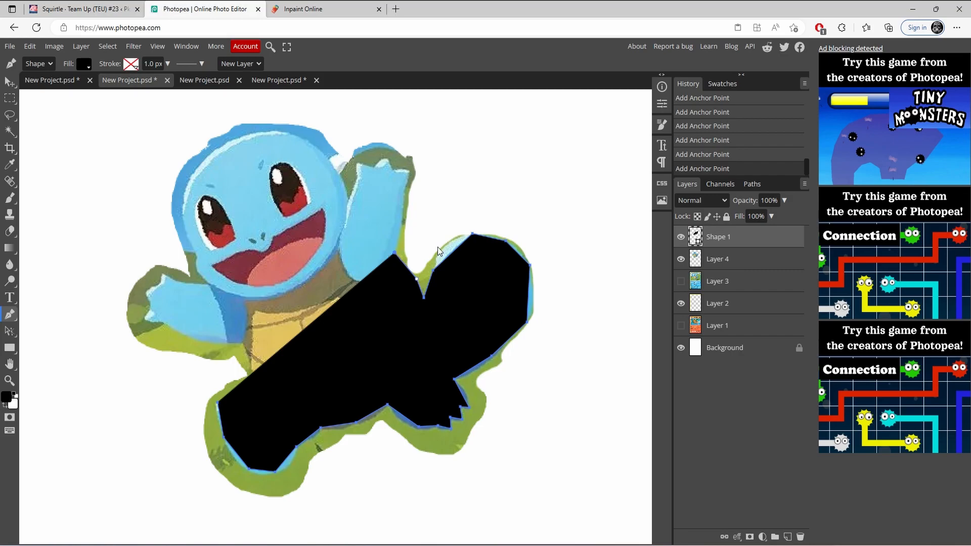
click(403, 201)
click(411, 170)
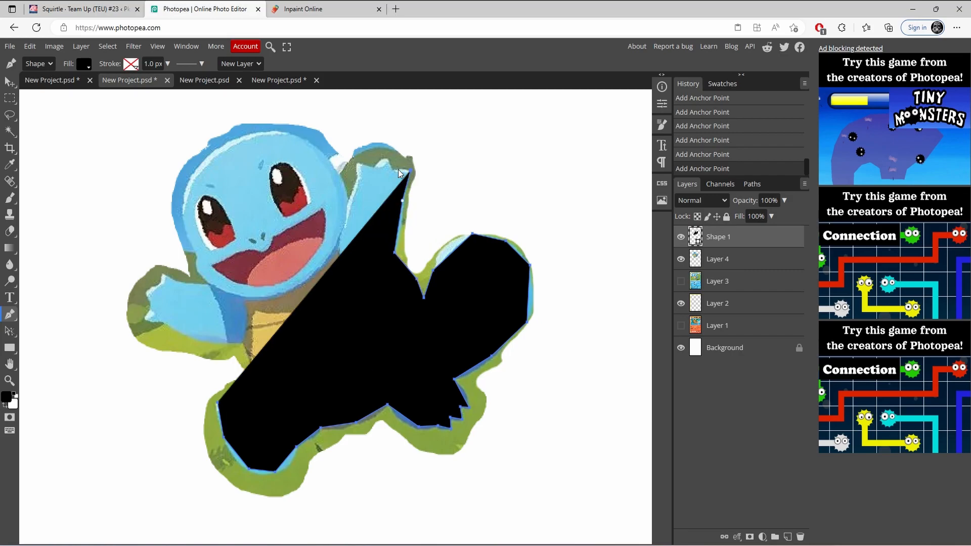
click(393, 170)
click(389, 160)
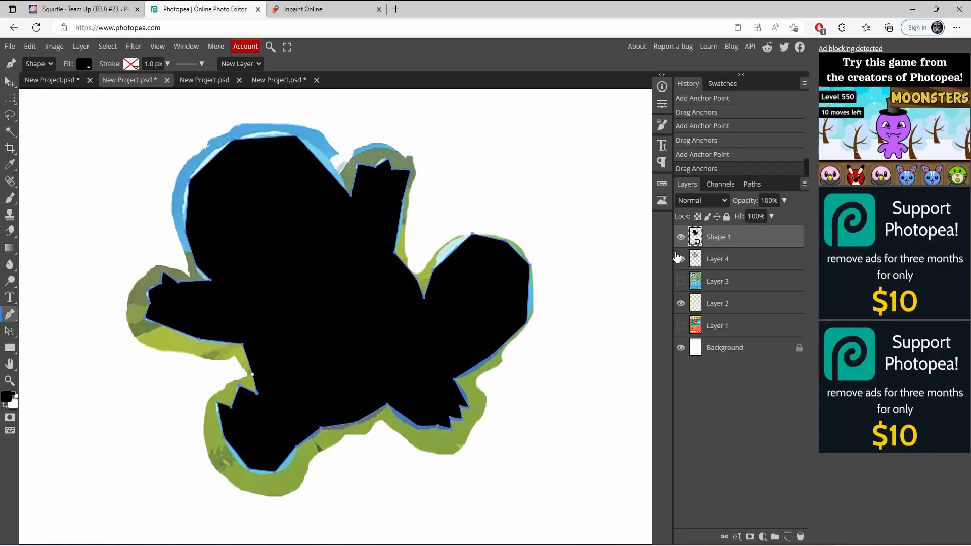
- Lower the Shape 1 layer's opacity to 53% and switch to the Curvature Pen
click(783, 202)
drag(766, 217, 759, 218)
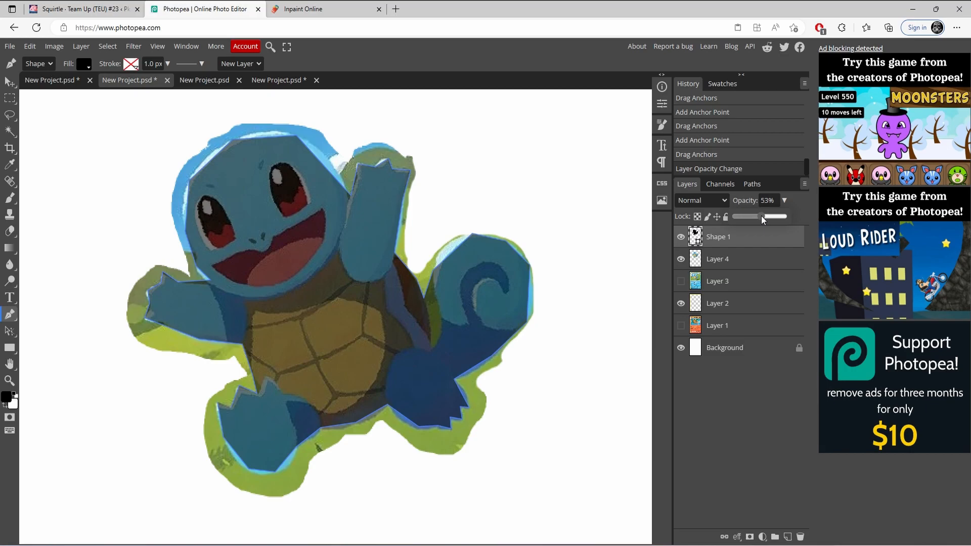
right_click(10, 318)
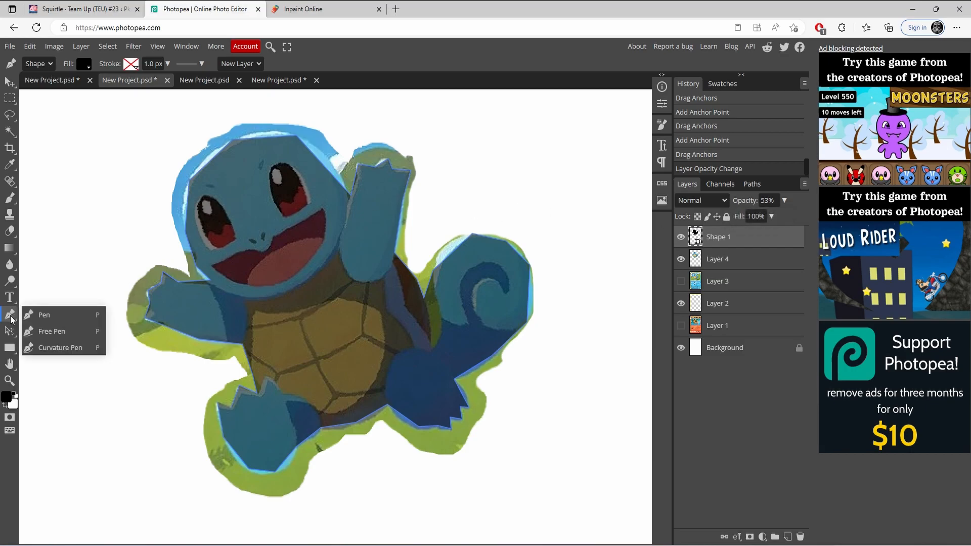
click(67, 351)
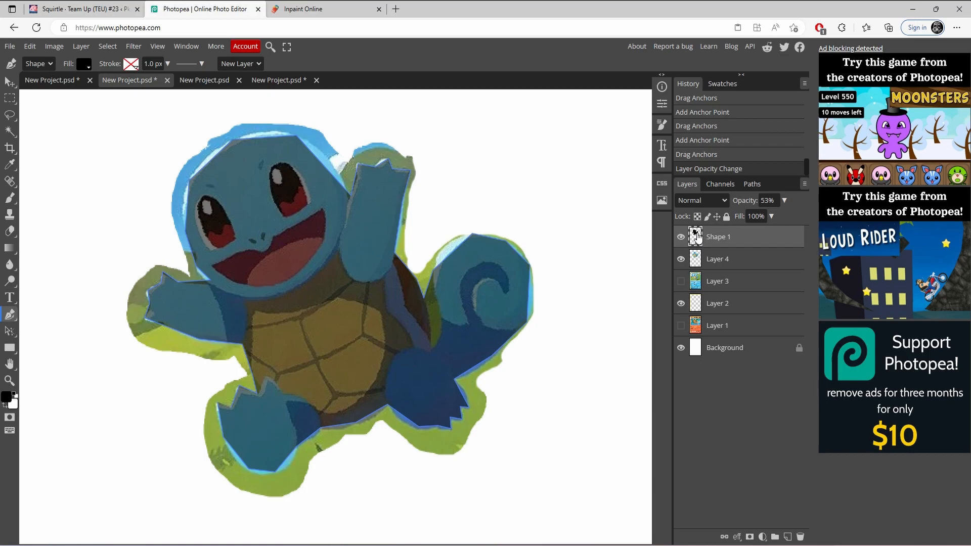
- Add curvature points along the outline's top and both sides so it follows Squirtle's round head
click(266, 134)
key(ctrl+z)
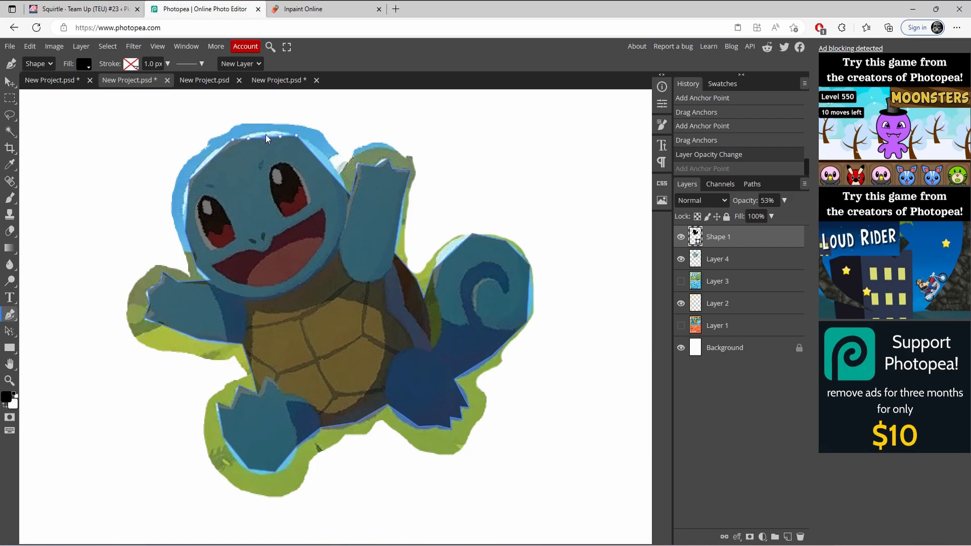
click(270, 132)
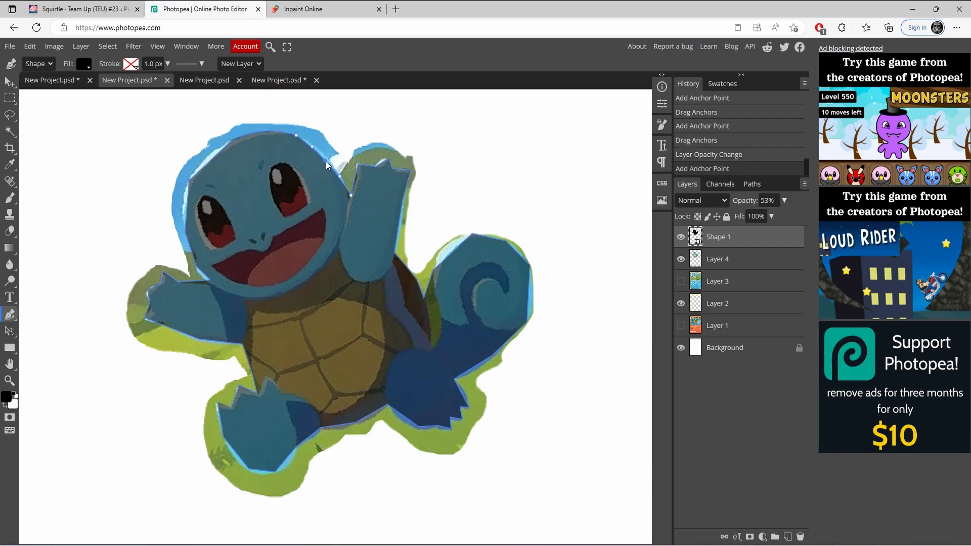
click(327, 159)
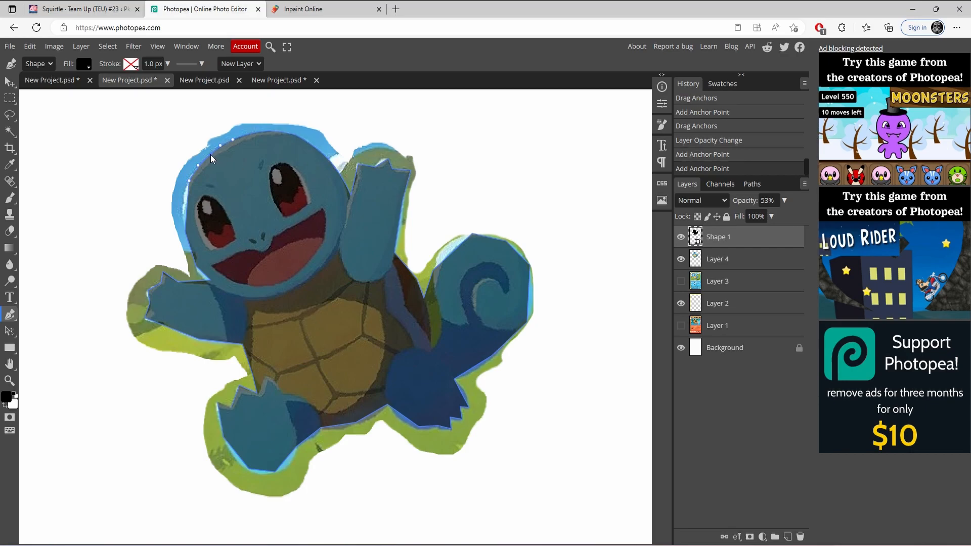
click(210, 154)
click(184, 206)
click(190, 265)
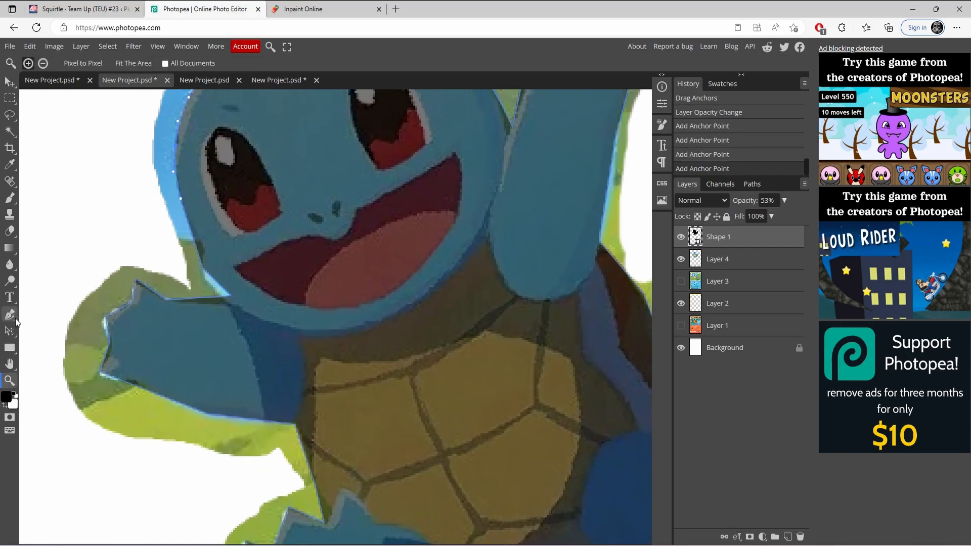
- Refine the outline around the cheek and where the head meets the outstretched arm
click(12, 318)
click(181, 199)
drag(182, 205, 193, 262)
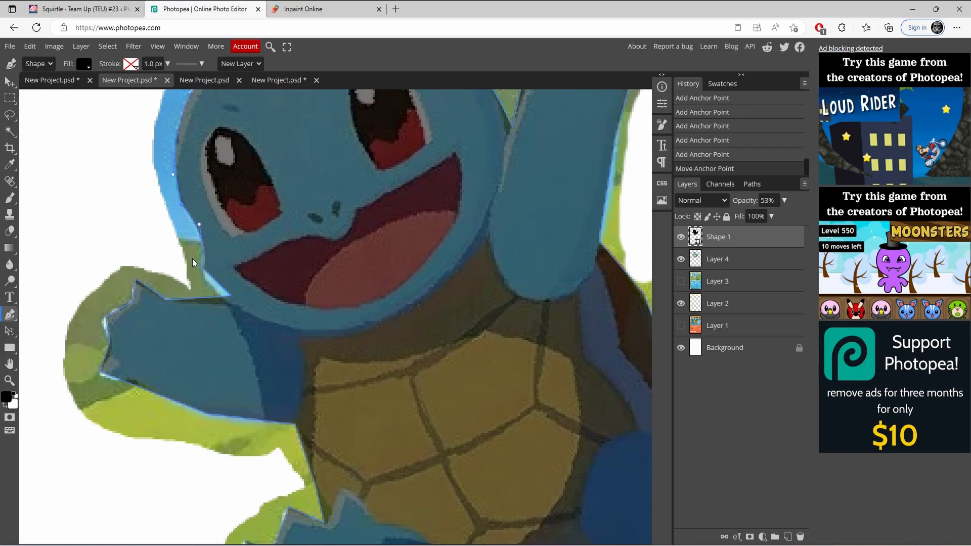
click(216, 292)
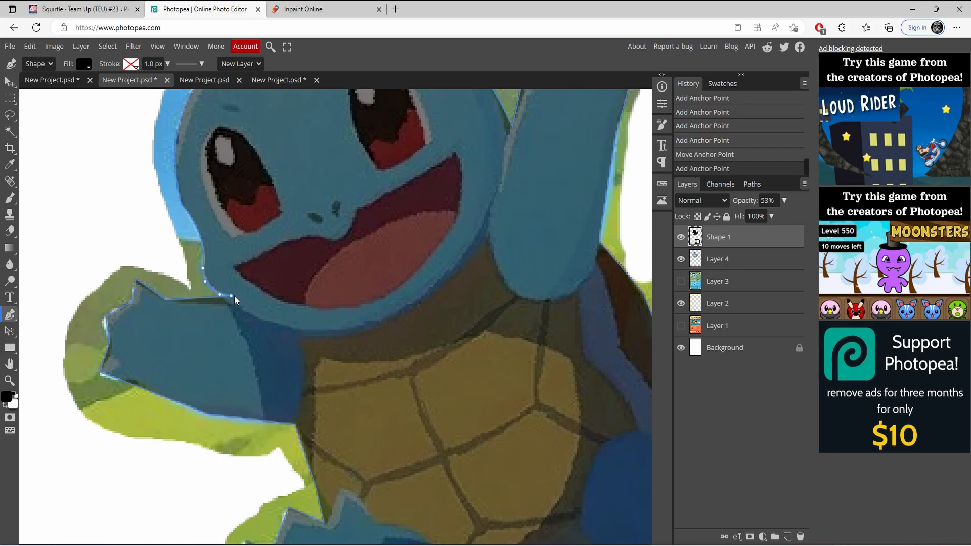
drag(232, 296, 232, 305)
- Adjust the outline's anchor points around the outstretched arm's hand and along its lower edge
drag(133, 300, 100, 375)
click(115, 311)
drag(139, 388, 138, 378)
drag(208, 414, 192, 410)
- Close the path at the light blue foot's toe and move its anchors out to the foot's rounded edge
drag(321, 539, 212, 363)
click(135, 367)
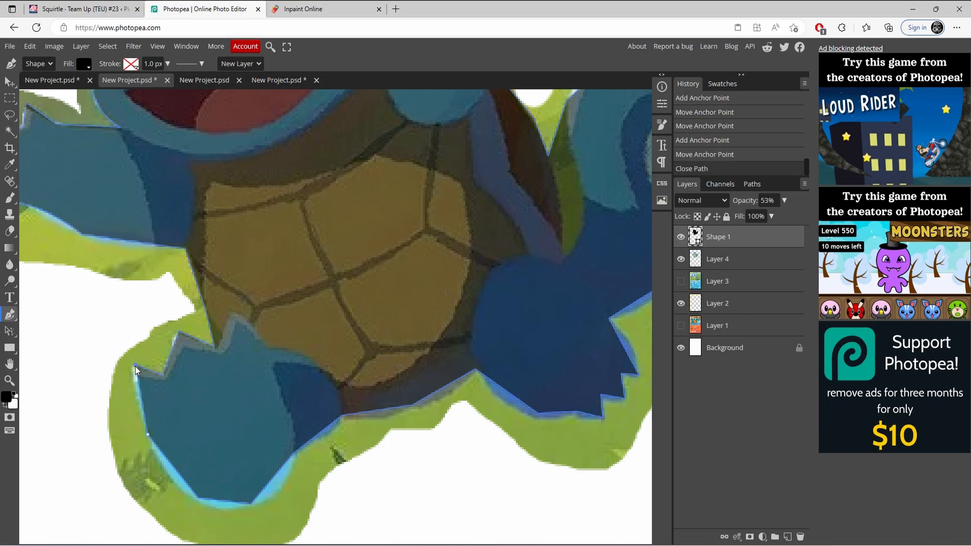
drag(142, 402, 139, 402)
drag(173, 465, 167, 472)
drag(224, 501, 223, 506)
drag(273, 480, 281, 486)
- Fit the outline to the underside of the shell and around the darker foot
drag(342, 416, 341, 421)
drag(380, 412, 430, 404)
drag(505, 390, 312, 377)
drag(423, 298, 430, 296)
drag(413, 350, 413, 354)
drag(356, 365, 356, 371)
drag(386, 367, 389, 371)
- Reshape the outline along the tail's outer edge and over the top of its curl
drag(449, 245, 300, 368)
drag(301, 369, 305, 374)
drag(460, 236, 425, 287)
key(ctrl+z)
drag(372, 204, 375, 198)
drag(280, 166, 311, 173)
drag(254, 207, 253, 174)
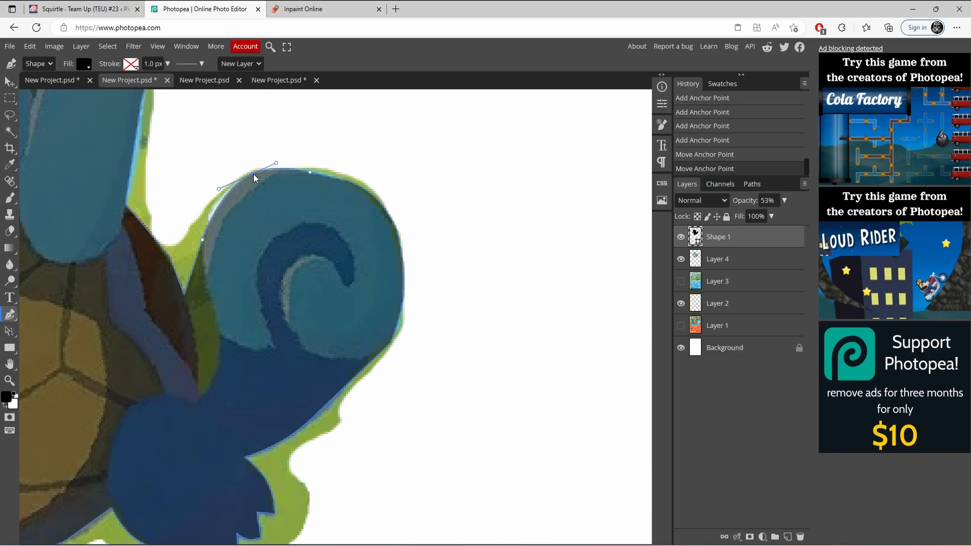
- Reshape the outline along the tail's inner edge and deepen the notch between the tail and the shell
drag(203, 239, 207, 214)
drag(184, 294, 187, 313)
drag(204, 339, 223, 329)
drag(213, 263, 206, 270)
drag(183, 318, 191, 314)
- Adjust the outline around the raised arm and the gap between that arm and the head
drag(133, 152, 236, 231)
drag(219, 111, 213, 210)
drag(203, 220, 200, 213)
drag(155, 223, 152, 248)
drag(153, 285, 241, 327)
drag(187, 298, 325, 280)
- Curve the outline along the upper back edge of the shell just below the raised arm
key(z)
click(519, 396)
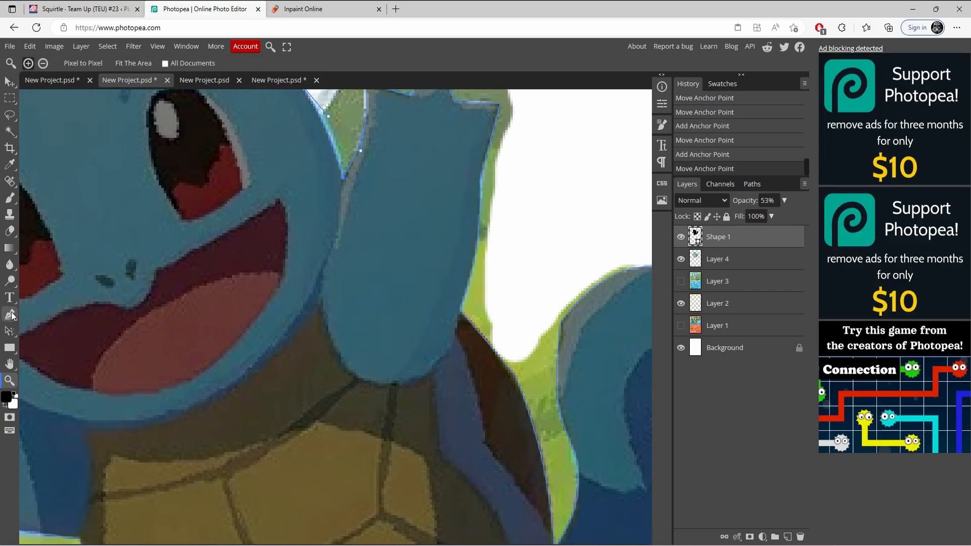
click(12, 315)
drag(516, 375, 511, 381)
click(494, 350)
key(z)
scroll(485, 450, down, 5)
drag(477, 469, 357, 349)
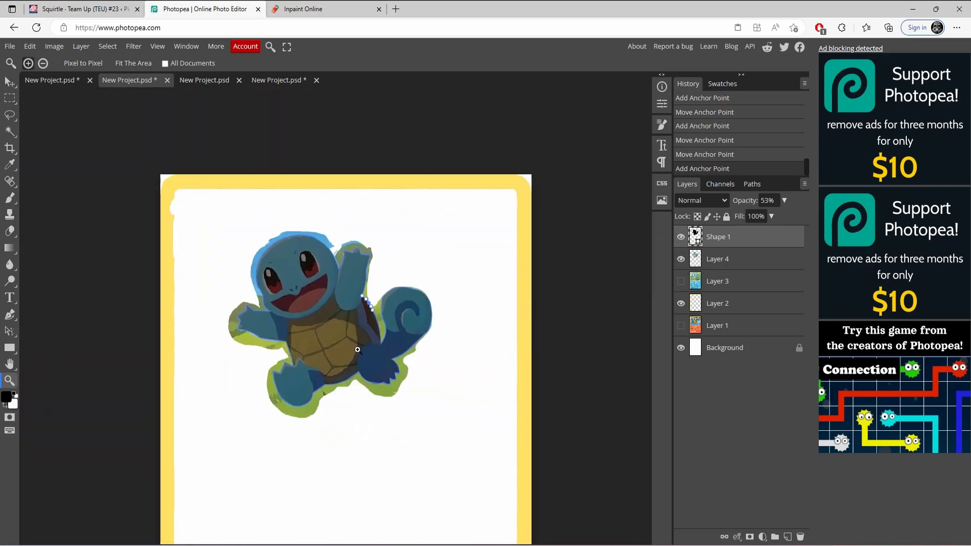
click(357, 349)
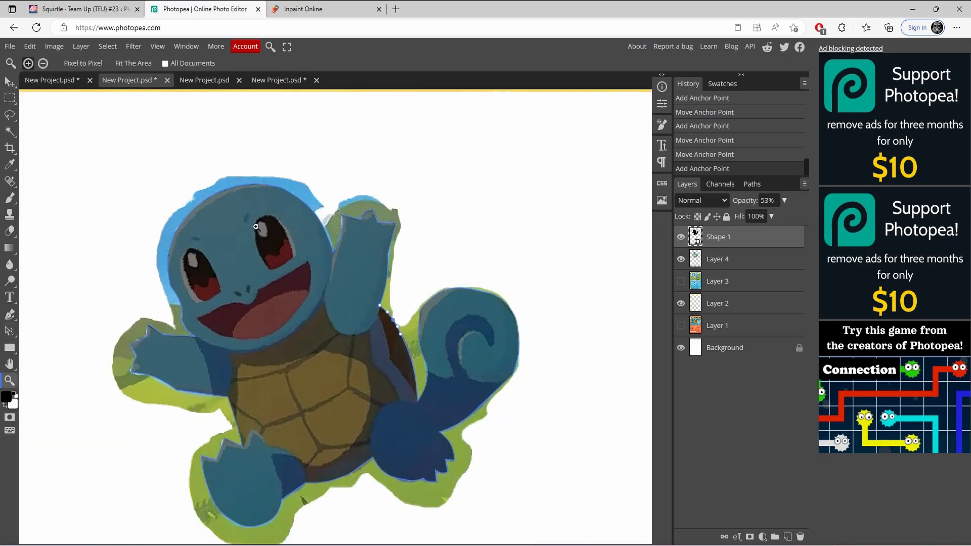
- Restore the Shape 1 layer's opacity to 100% and rasterize it, undoing any accidental move
key(v)
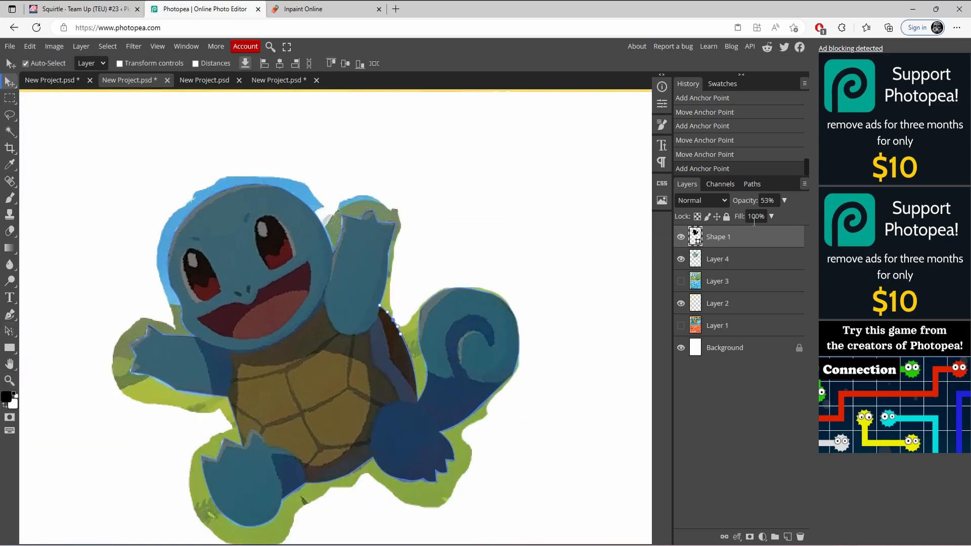
drag(761, 213, 802, 220)
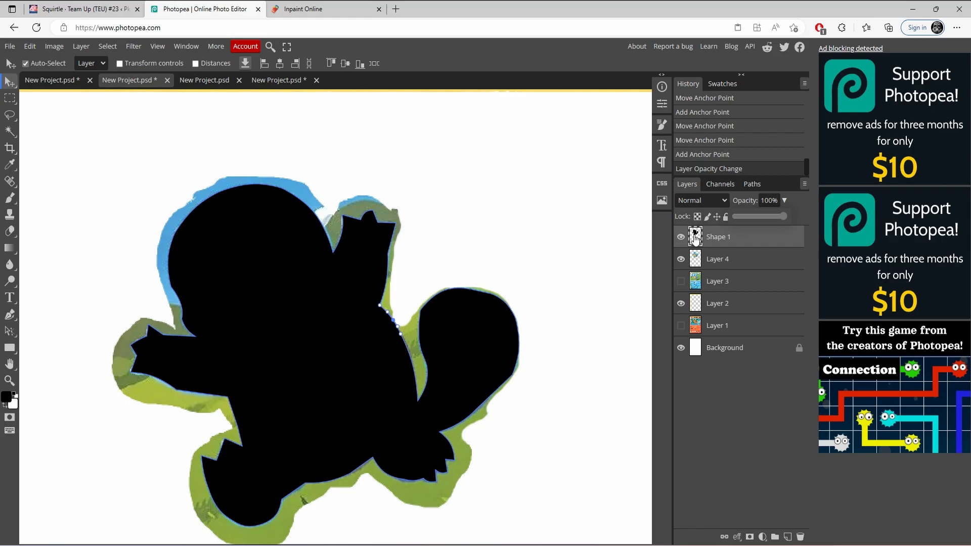
right_click(695, 234)
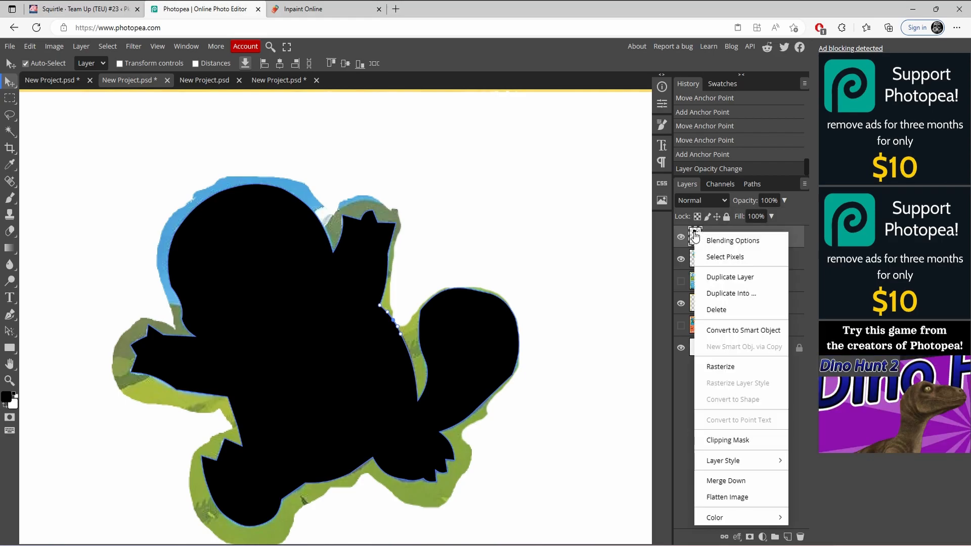
click(727, 366)
drag(377, 261, 336, 276)
key(ctrl+z)
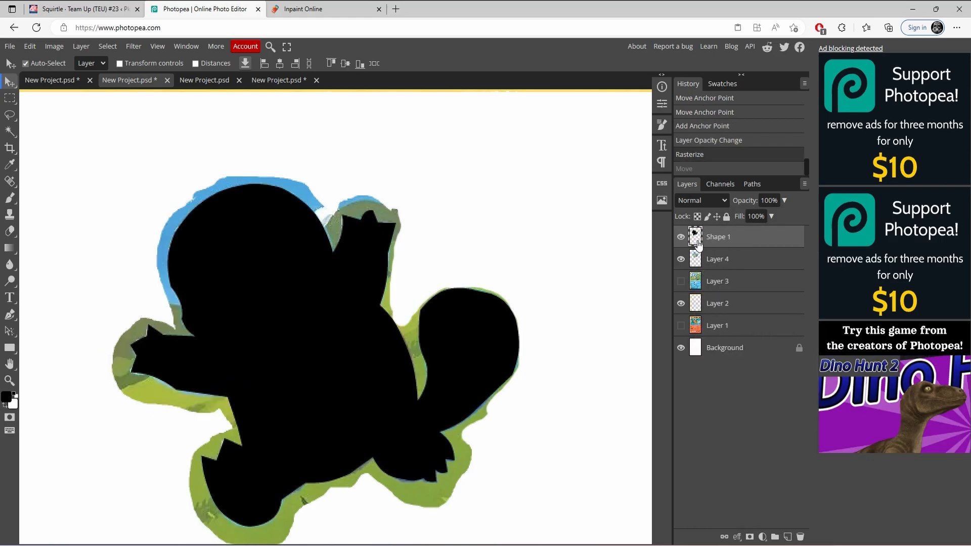
- Select the Shape 1 silhouette's pixels, copy them, and paste them over the card in Inkscape
click(681, 238)
click(682, 238)
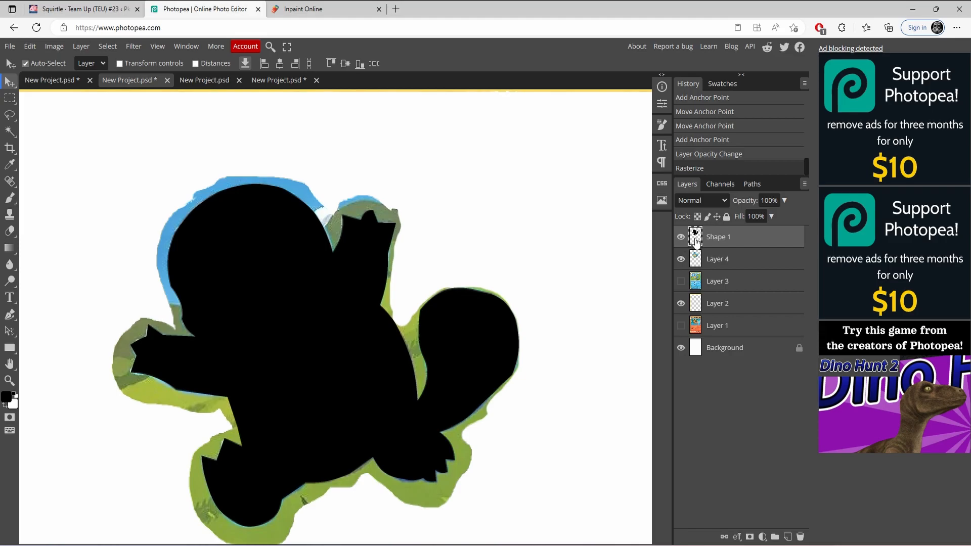
ctrl+click(696, 239)
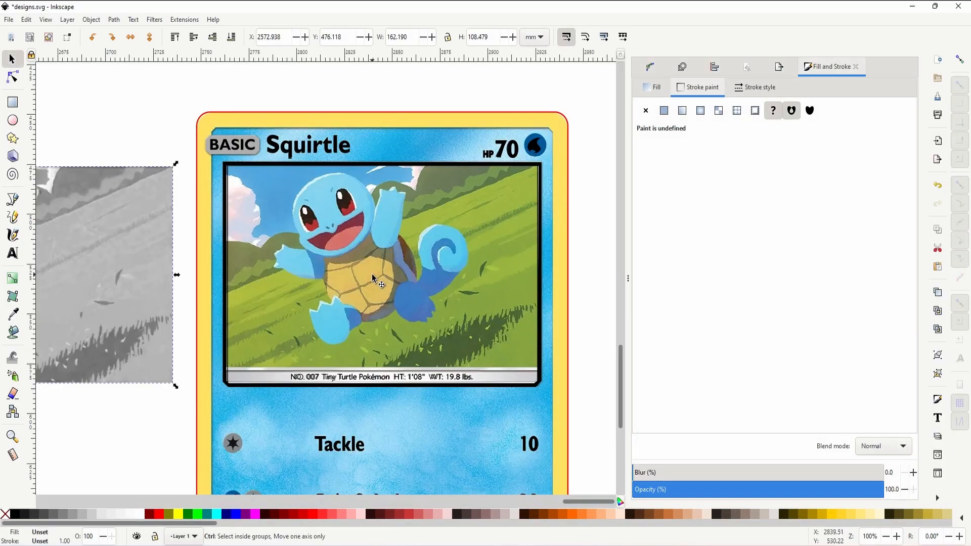
key(ctrl+v)
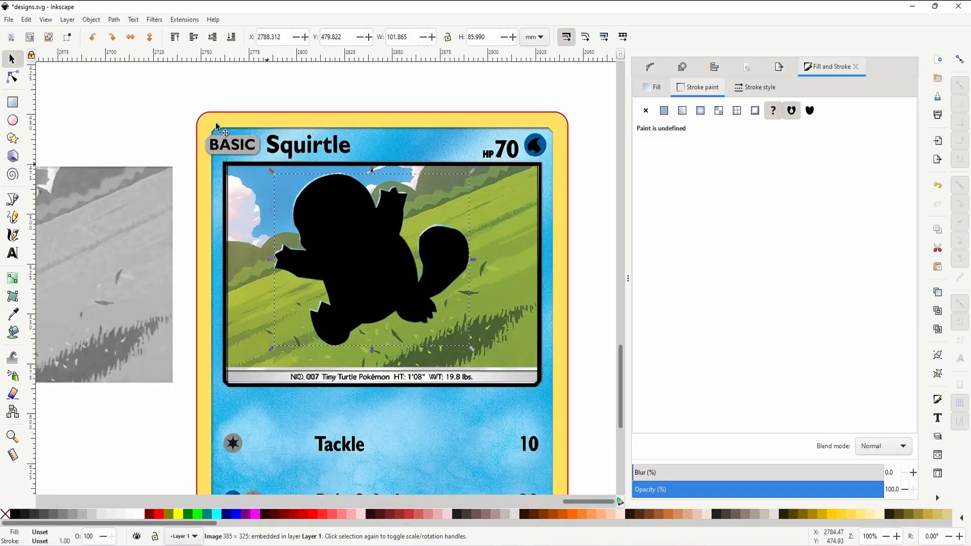
- Trace the pasted silhouette with Trace Bitmap in a single brightness cutoff scan at a threshold of 0.450
click(116, 20)
click(132, 60)
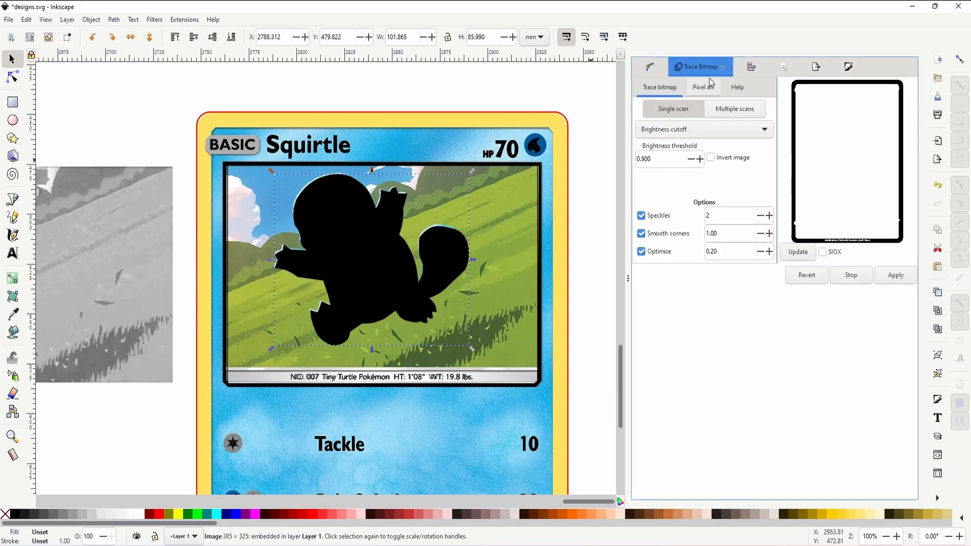
click(689, 131)
click(678, 135)
drag(656, 159, 575, 183)
text(.45)
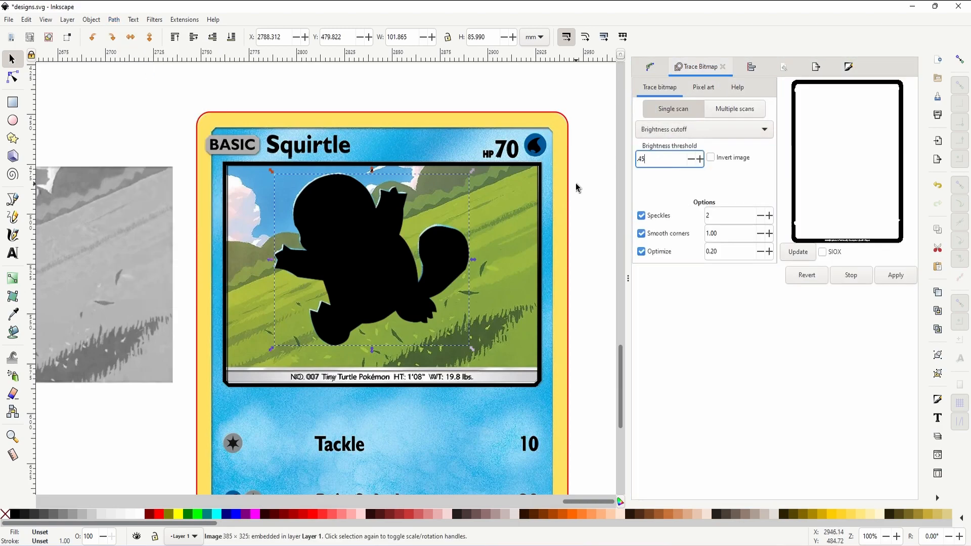
click(797, 252)
click(895, 275)
- Delete the pasted bitmap silhouette and move the traced silhouette path over Squirtle on the card
click(417, 299)
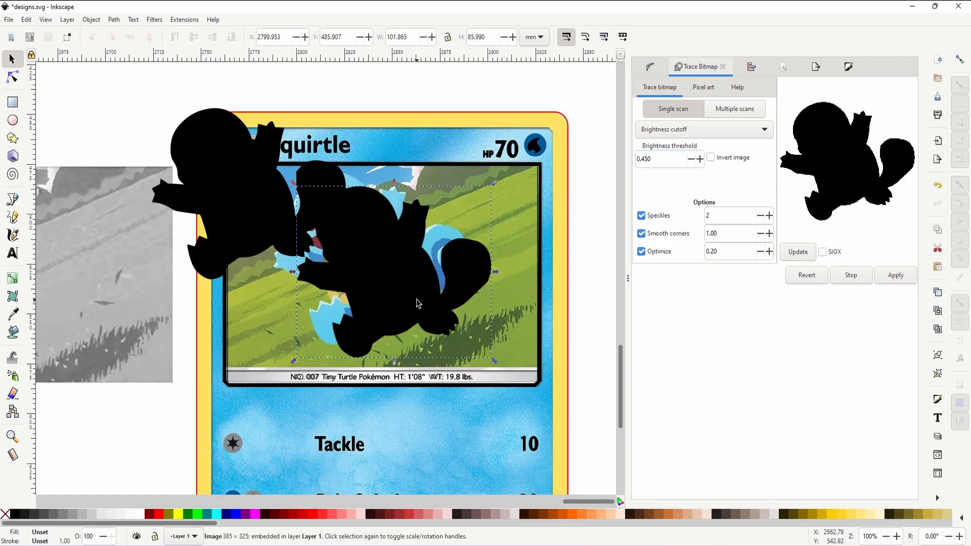
key(Delete)
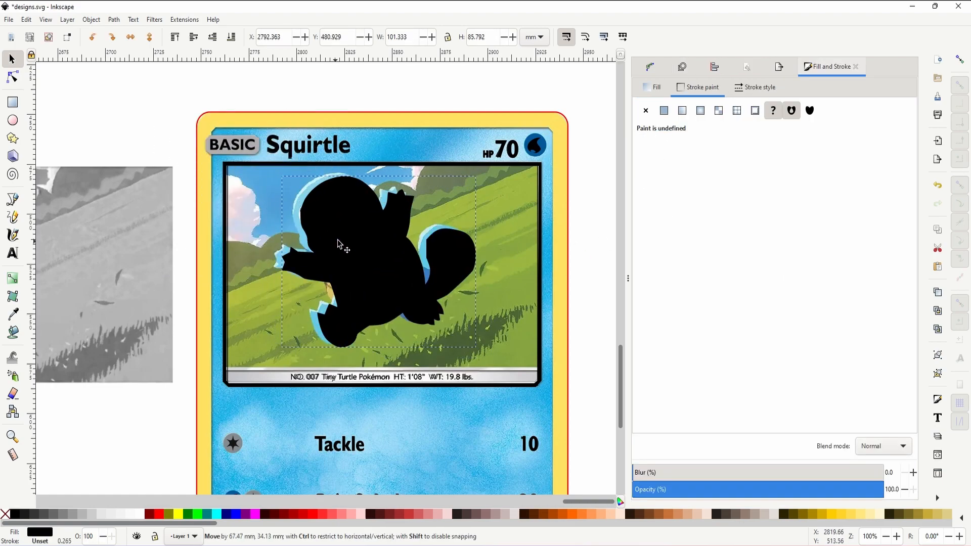
drag(364, 253, 360, 251)
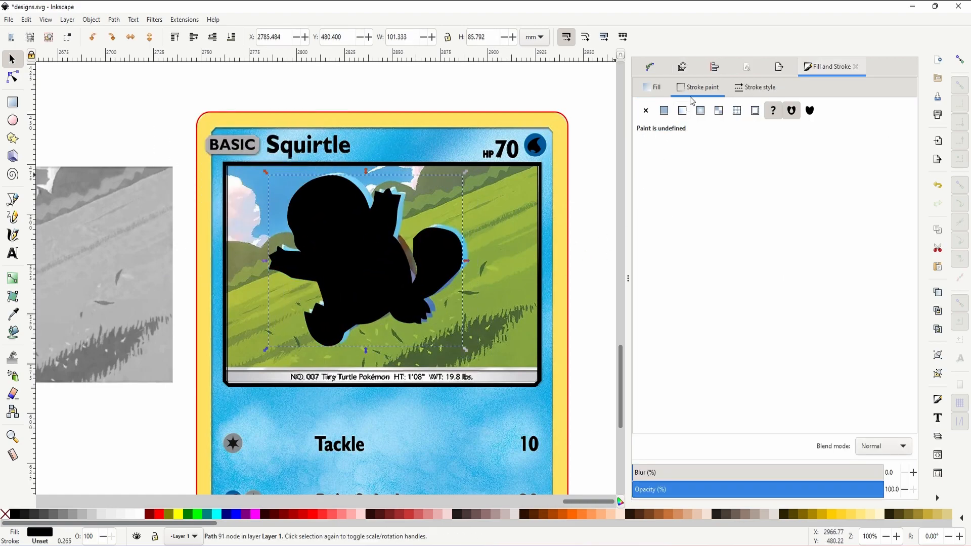
- Remove the traced silhouette's fill and give it a flat red stroke, RGBA ff0000ff
click(652, 87)
click(646, 110)
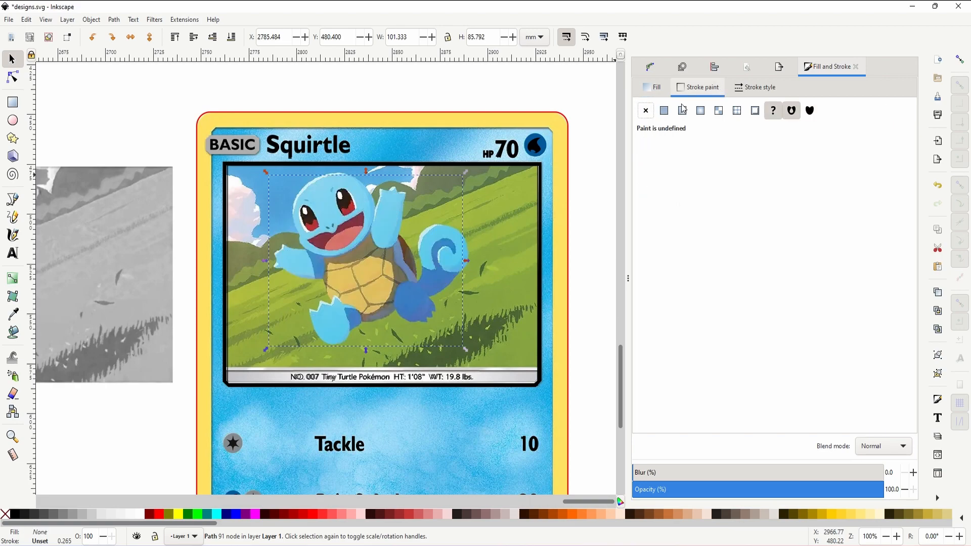
click(698, 87)
click(664, 111)
drag(714, 168, 945, 172)
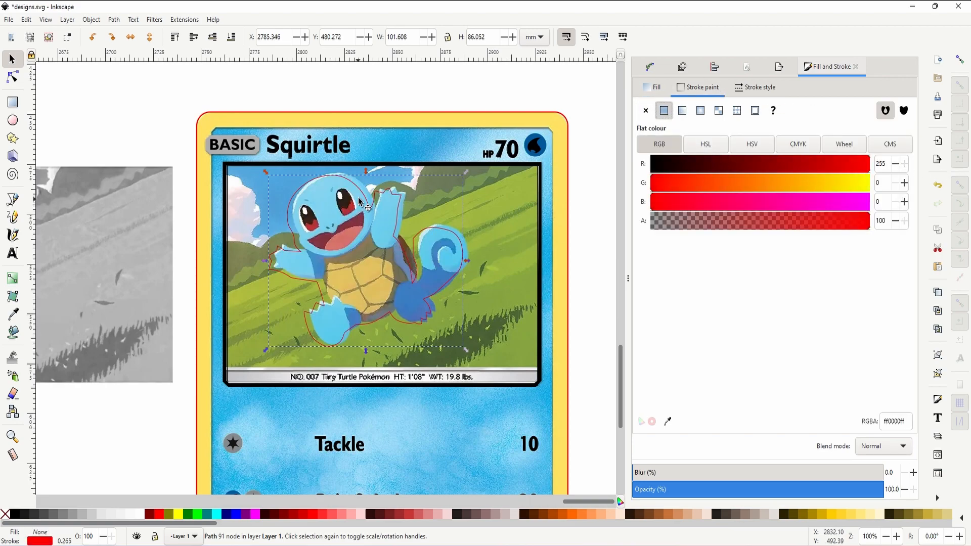
- Align the red traced outline with Squirtle's edges on the card
drag(366, 203, 370, 200)
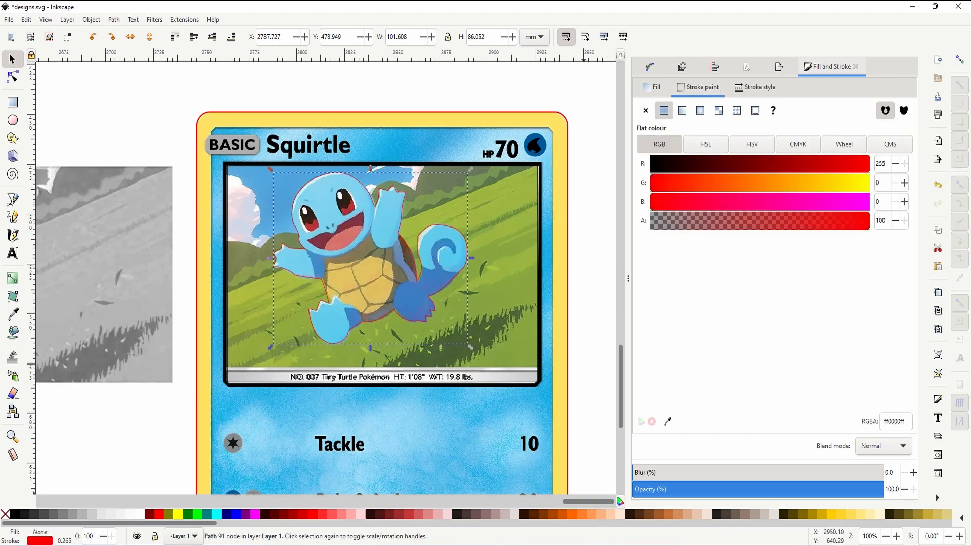
- Switch to Photopea, use Shape 1's pixels as the selection to copy Squirtle from Layer 4 onto a new layer, and hide Shape 1 and Layer 4
click(535, 500)
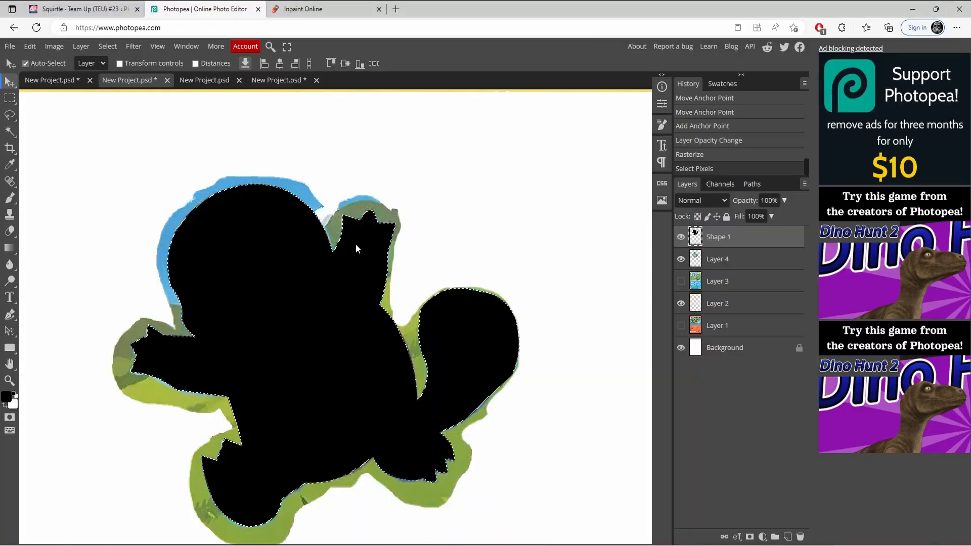
key(ctrl+d)
click(681, 236)
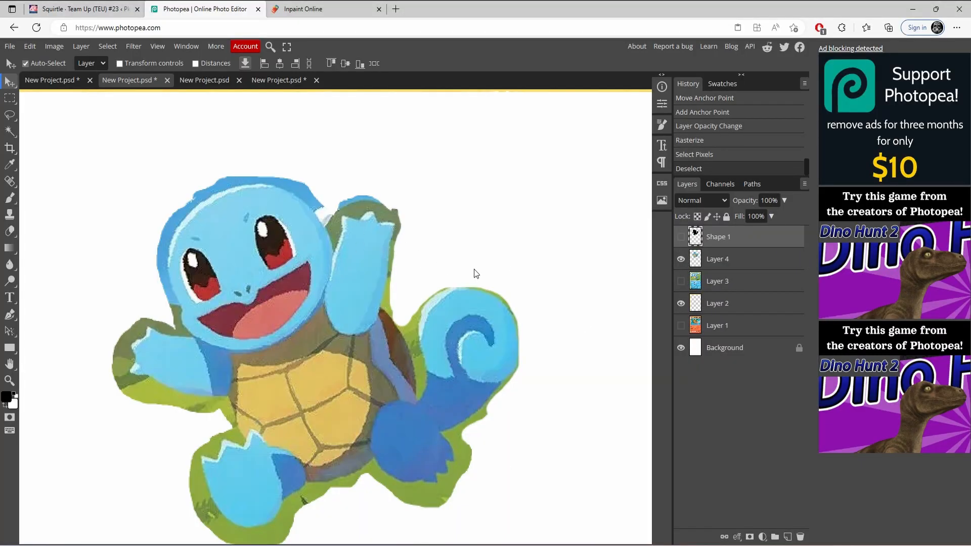
click(681, 237)
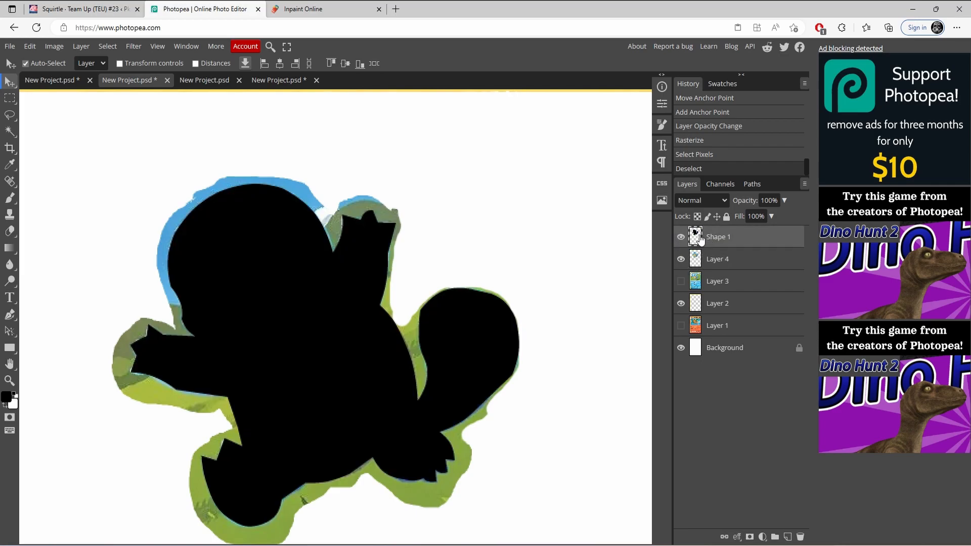
ctrl+click(696, 239)
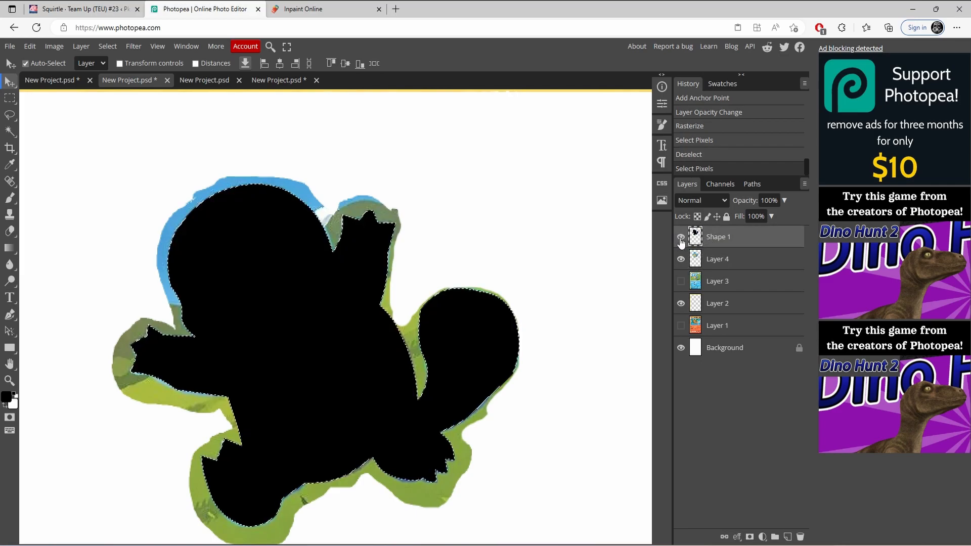
click(681, 237)
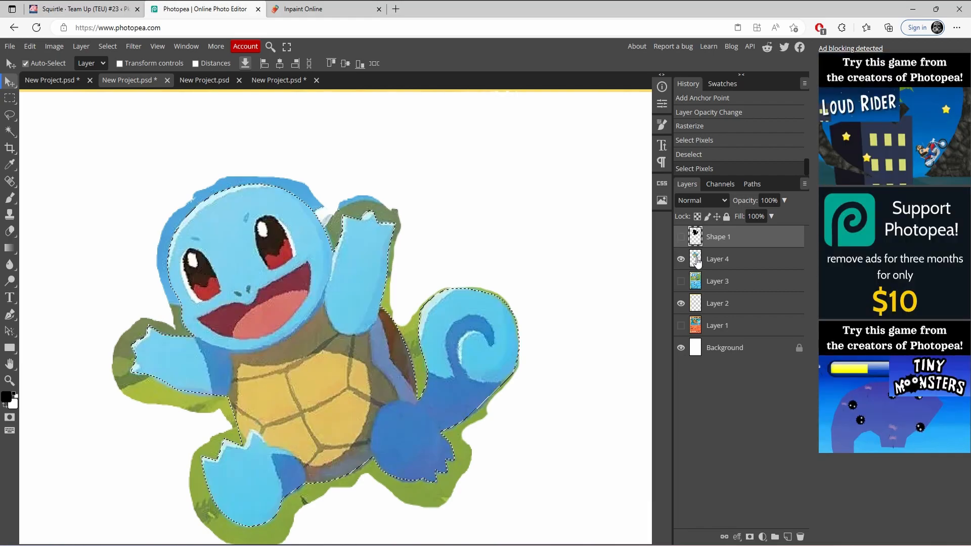
click(692, 260)
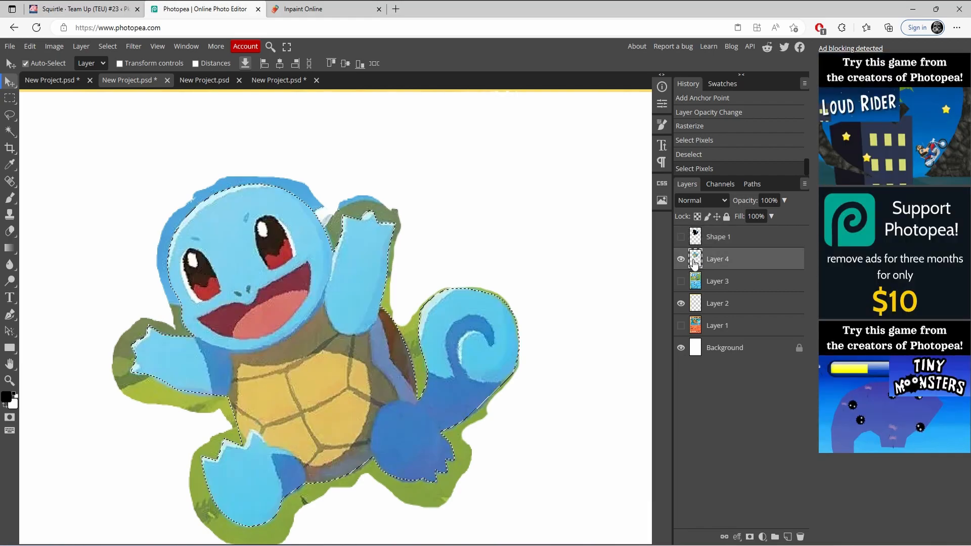
key(ctrl+v)
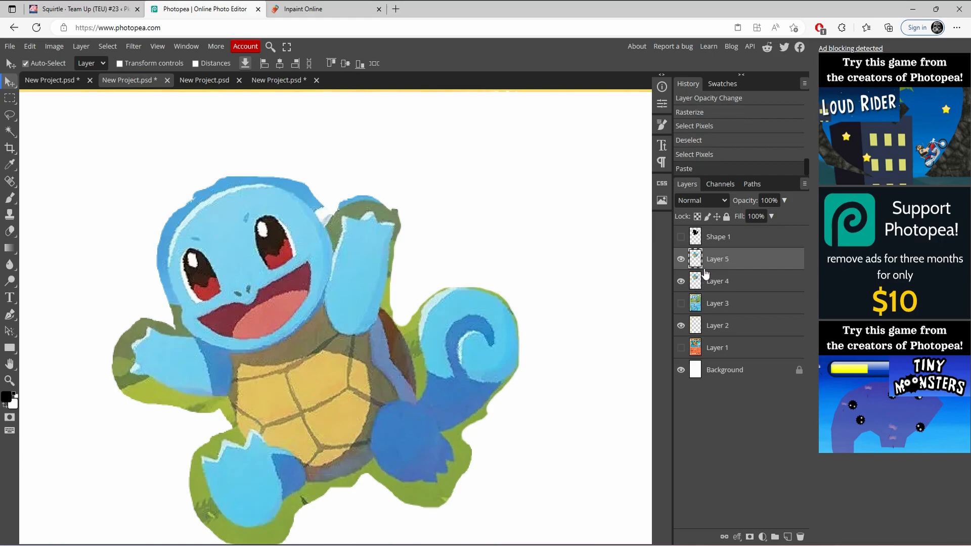
click(681, 283)
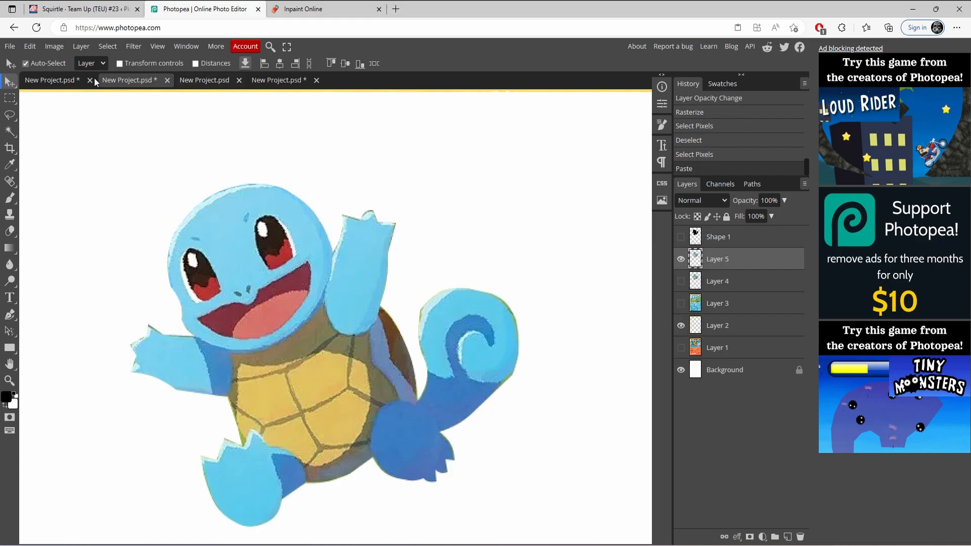
- Convert the cut-out Squirtle on Layer 5 to grayscale with a Black & White adjustment
click(57, 46)
mouse_move(76, 82)
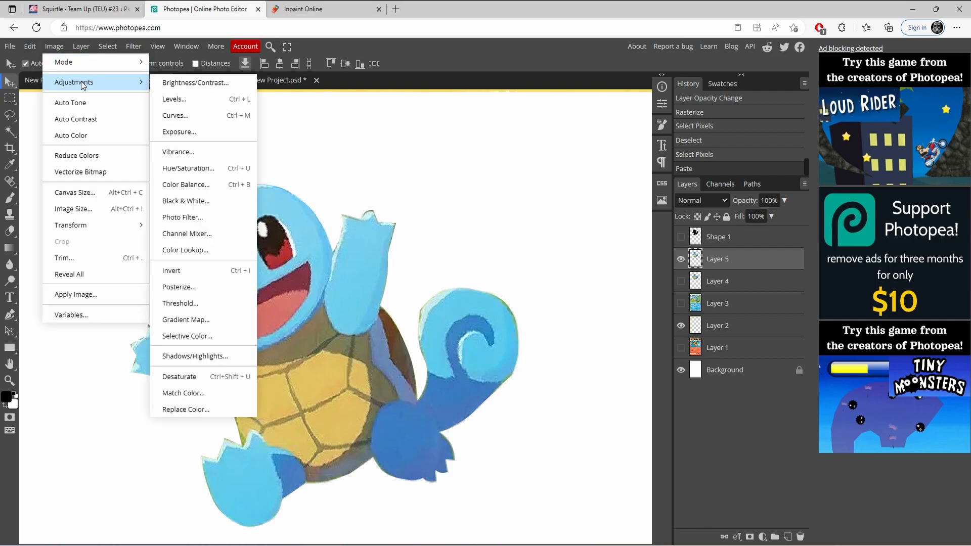
click(190, 201)
click(271, 147)
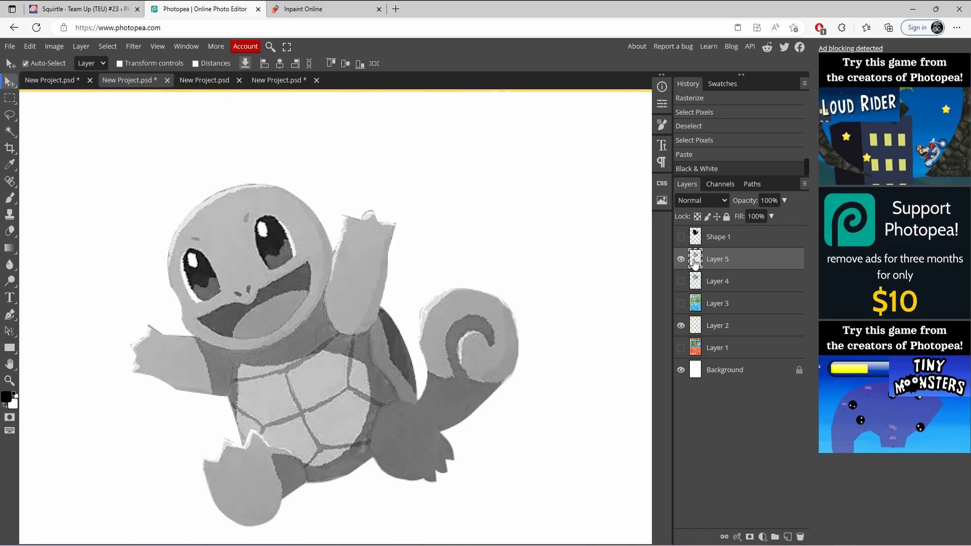
- Select Layer 5's pixels, copy the grayscale Squirtle, and paste it over the card's Squirtle in Inkscape
ctrl+click(695, 261)
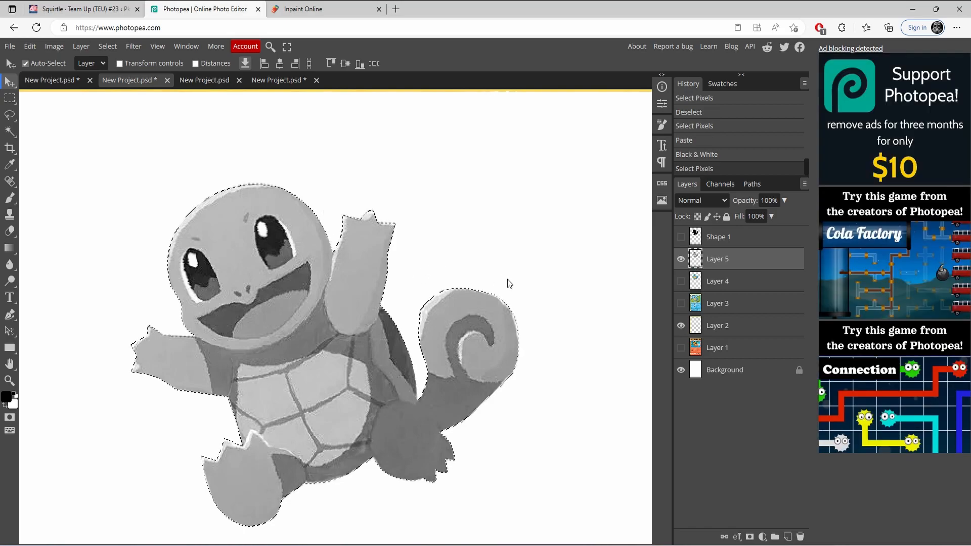
key(alt+Tab)
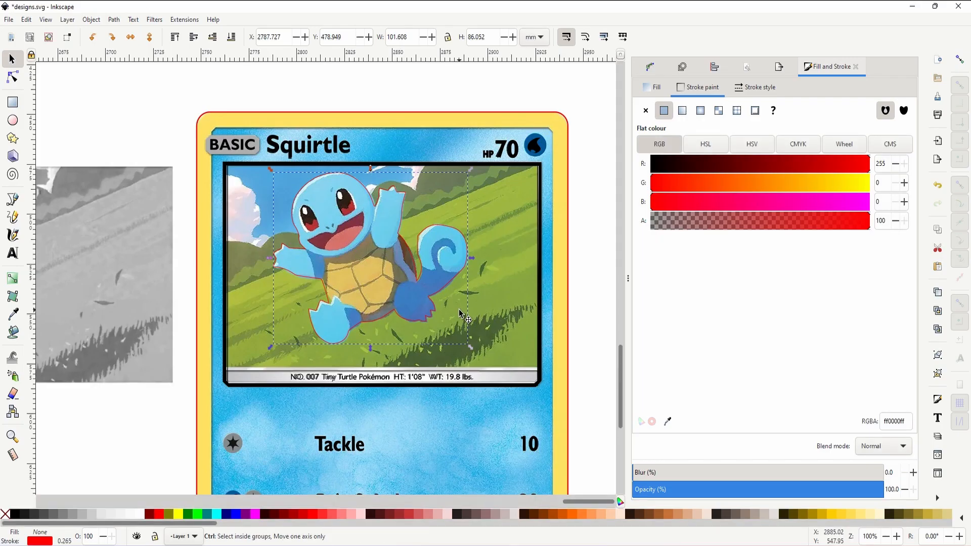
key(ctrl+v)
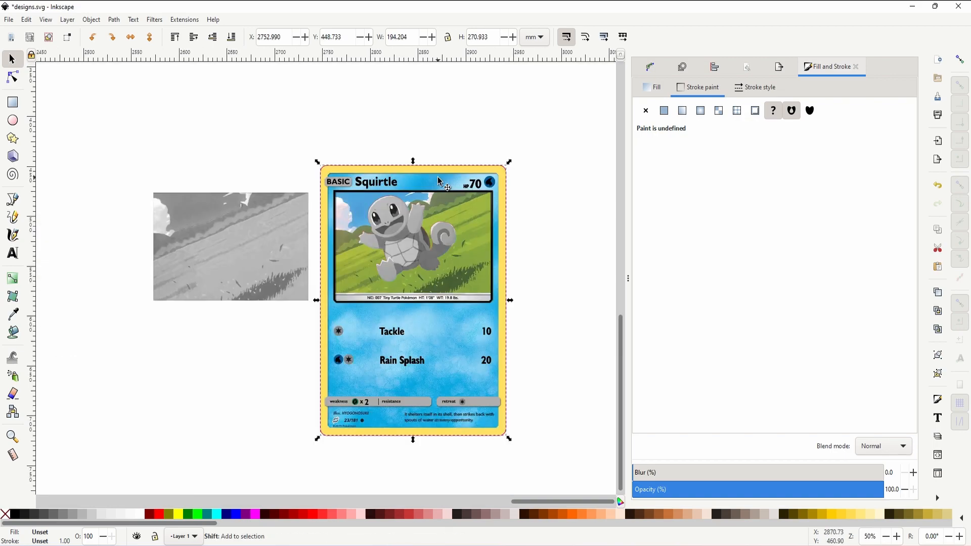
- Move the coloured card image beside the vector card and place the grayscale landscape inside the vector card's artwork frame
key(shift+Right)
key(shift+Right)
key(shift+Right)
key(shift+Right)
key(shift+Right)
key(shift+Right)
key(shift+Right)
key(shift+Right)
key(shift+Right)
key(shift+Right)
key(shift+Right)
key(shift+Right)
key(shift+Right)
key(shift+Right)
key(shift+Right)
key(shift+Right)
key(shift+Right)
key(shift+Right)
key(shift+Right)
key(shift+Right)
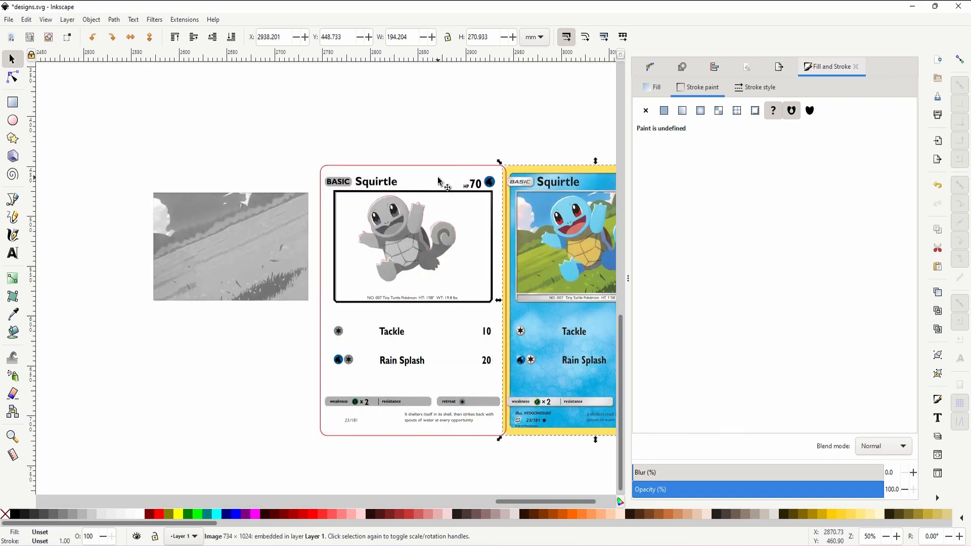
key(shift+Right)
key(shift+Right)
key(shift+Right)
key(shift+Right)
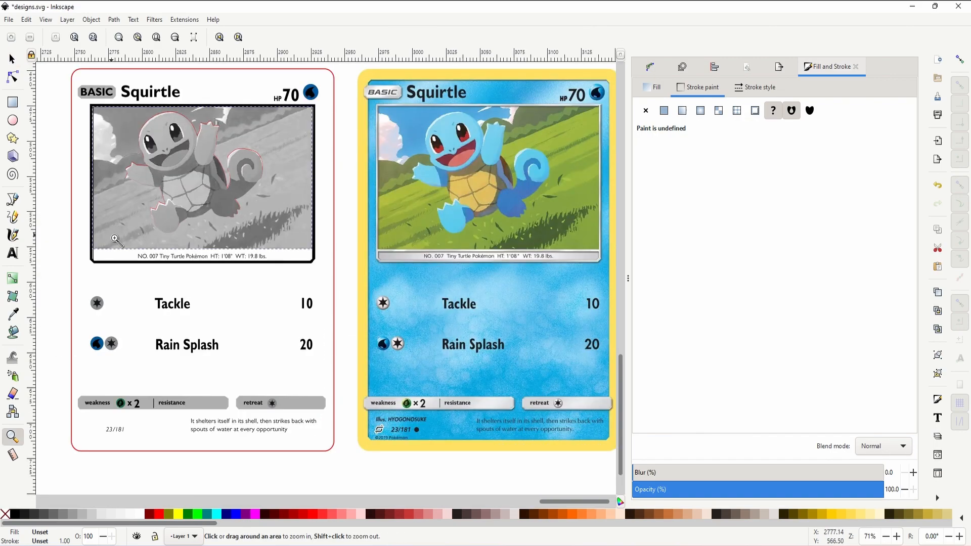
- Draw a black-filled rectangle without stroke, about 166 mm wide and 2.1 mm high, along the landscape's lower edge
click(114, 241)
click(12, 103)
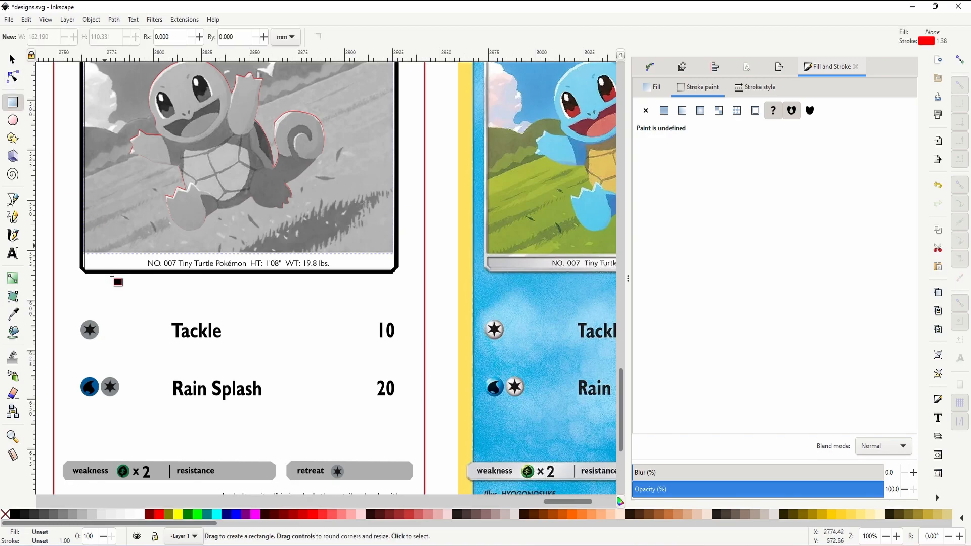
drag(79, 252, 397, 257)
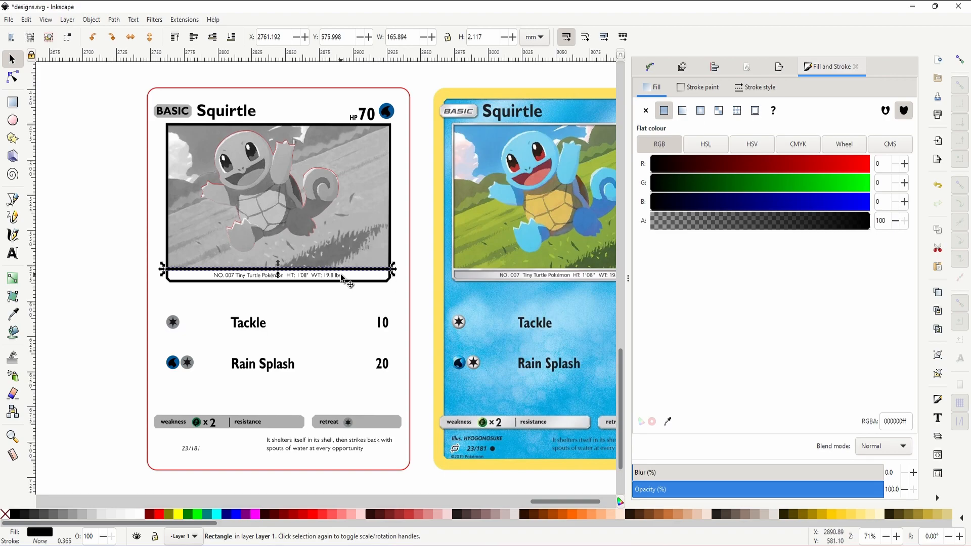
drag(355, 305, 278, 260)
click(278, 264)
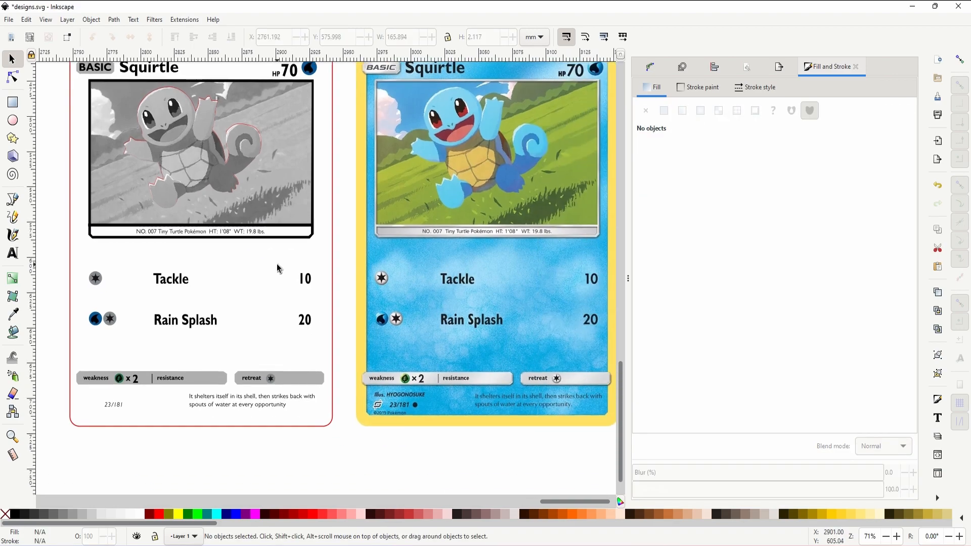
- Try moving the black artwork frame sideways over the landscape
key(z)
click(182, 232)
click(12, 58)
drag(231, 260, 313, 324)
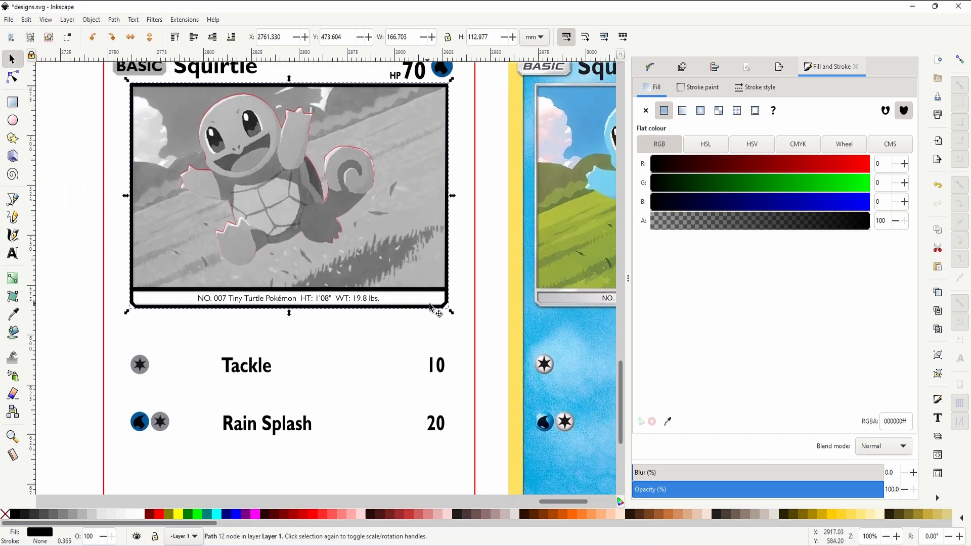
drag(340, 329, 307, 330)
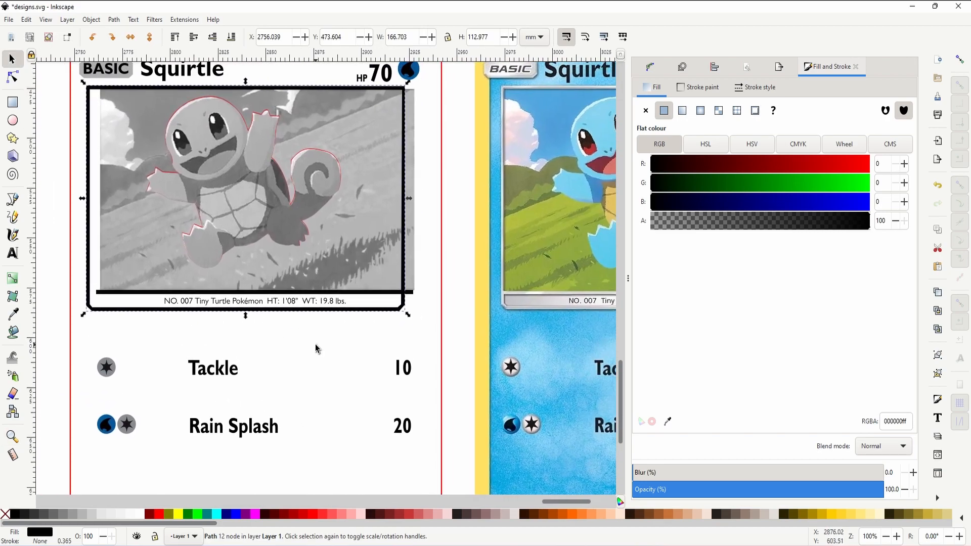
- Union the thin black bar with the artwork frame into a single path
click(413, 292)
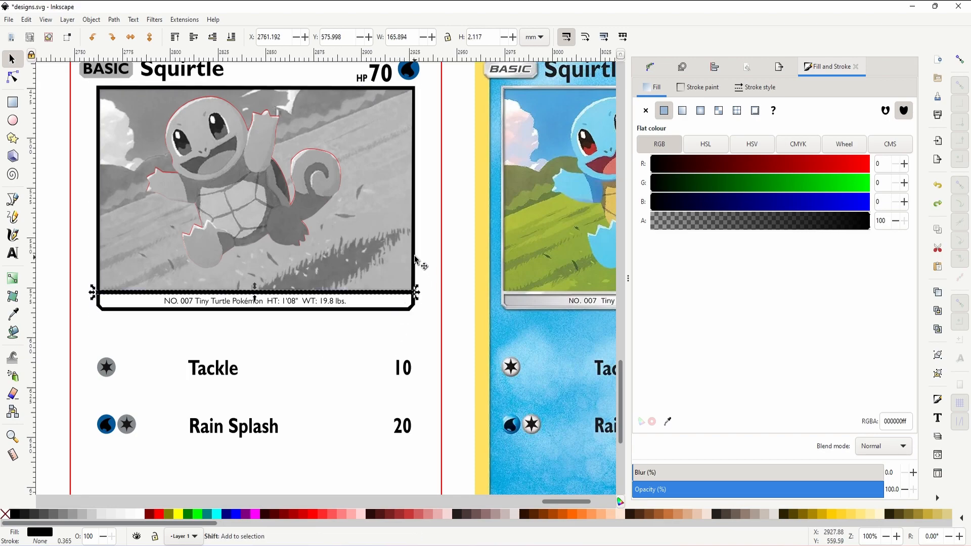
shift+click(414, 262)
click(114, 19)
click(124, 71)
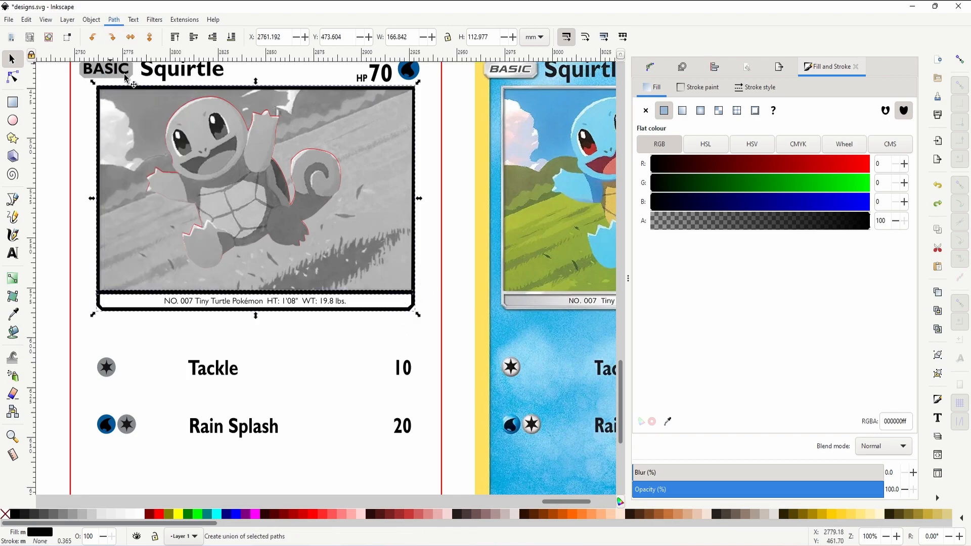
drag(384, 300, 353, 304)
key(ctrl+z)
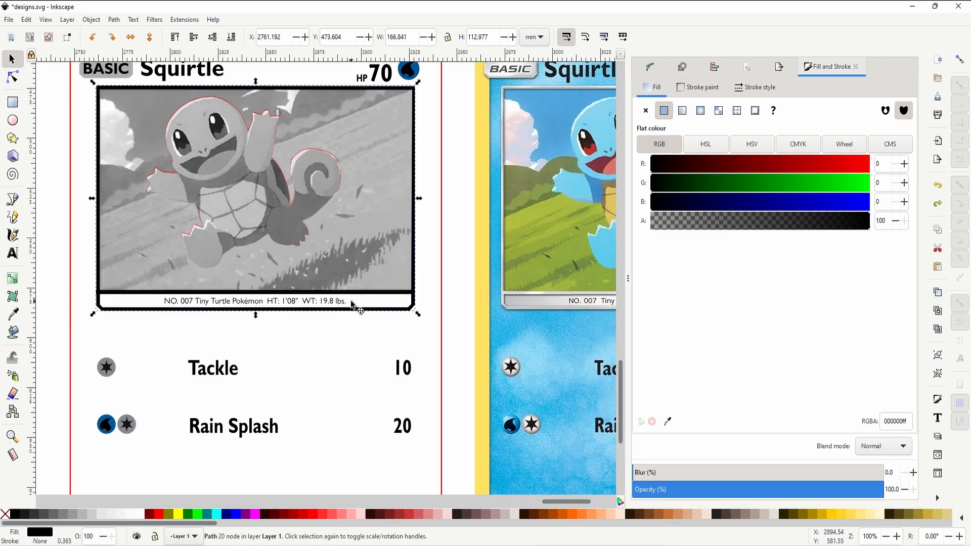
- Duplicate the merged artwork frame and move the copy horizontally to the empty canvas beside the vector card
key(z)
scroll(267, 226, down, 3)
drag(253, 268, 298, 248)
click(18, 63)
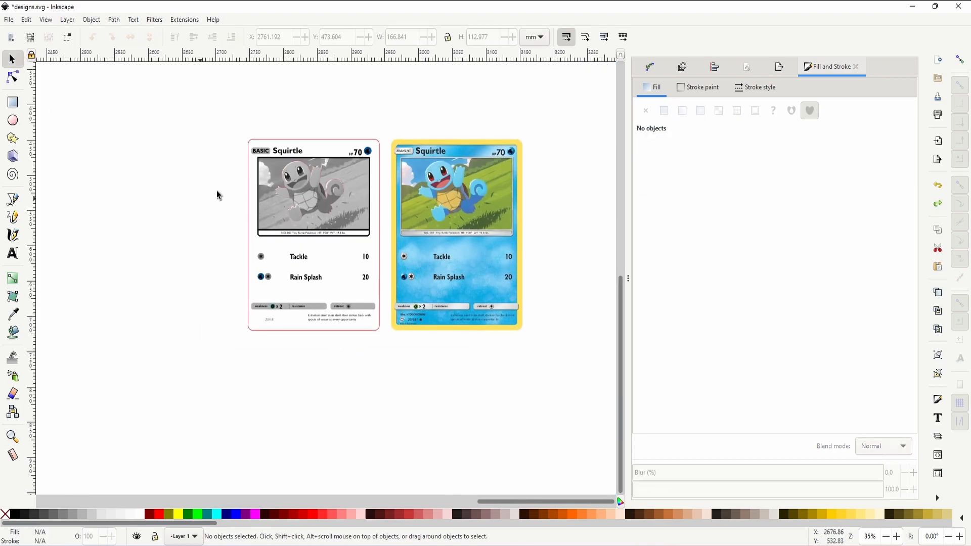
click(266, 229)
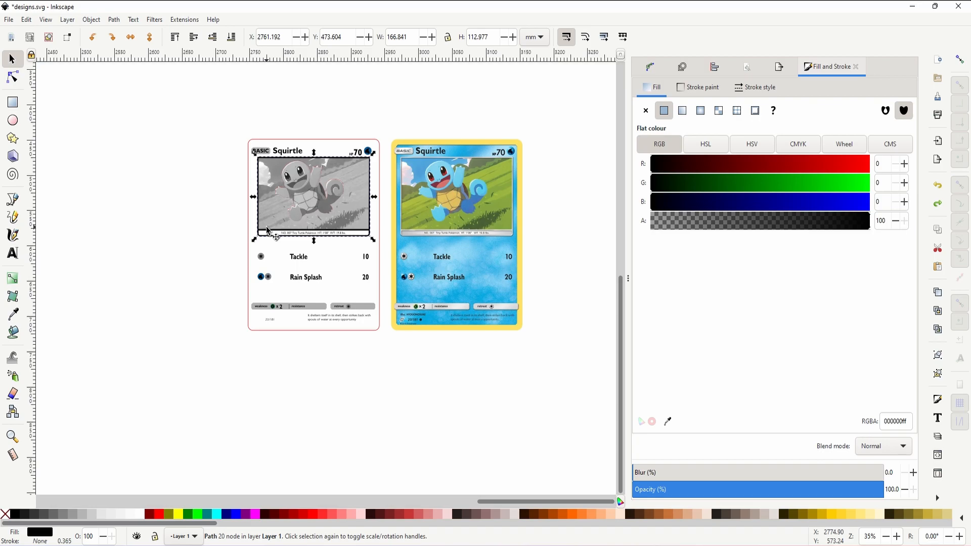
drag(259, 181, 154, 185)
key(ctrl+z)
key(shift+Left)
key(shift+Left)
key(shift+Left)
key(shift+Left)
key(shift+Left)
key(shift+Left)
key(shift+Left)
key(shift+Left)
key(shift+Left)
key(shift+Left)
key(shift+Left)
key(shift+Left)
key(shift+Left)
key(shift+Left)
key(shift+Left)
key(shift+Left)
key(shift+Left)
key(shift+Left)
key(shift+Left)
key(shift+Left)
key(shift+Left)
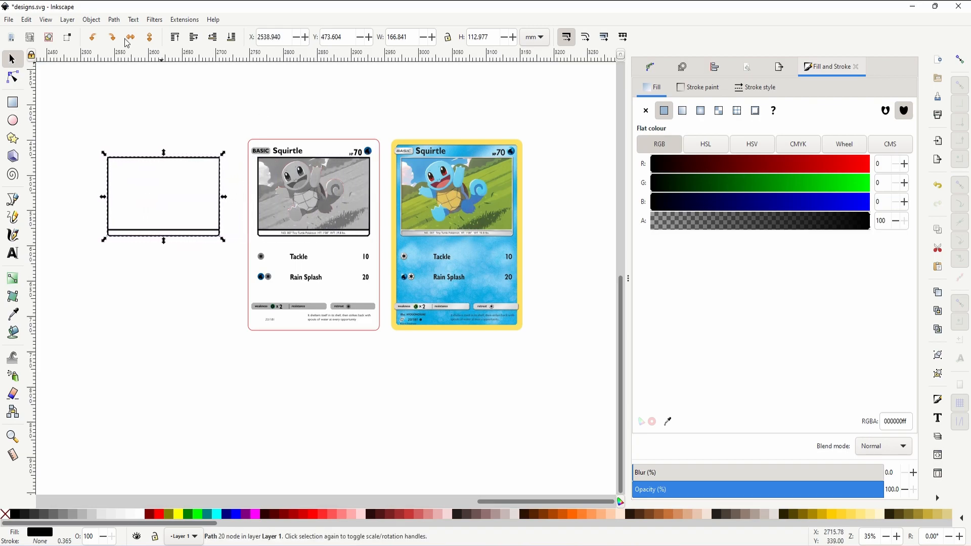
- Break the duplicated frame apart and delete its outer shape and large picture panel, keeping only the caption strip
click(114, 19)
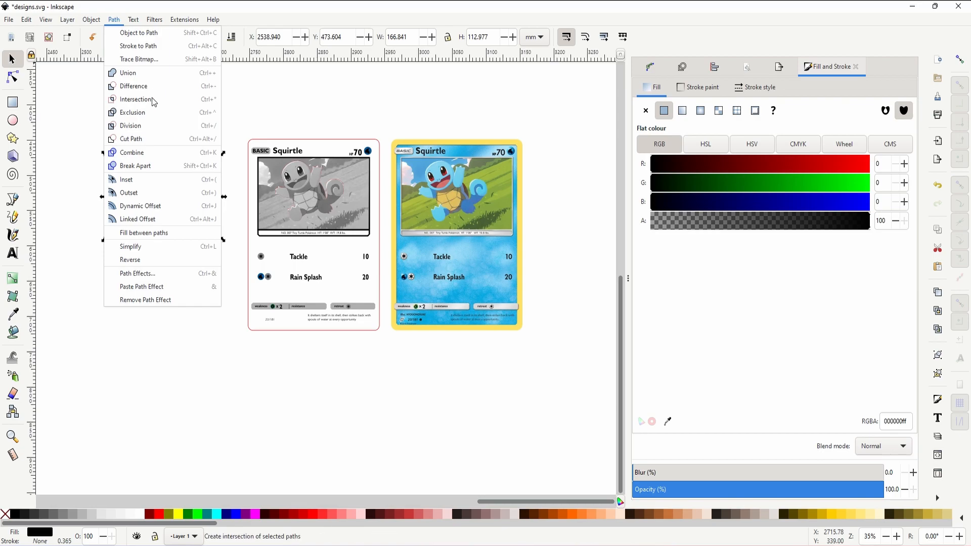
click(132, 165)
click(148, 152)
drag(148, 152, 141, 300)
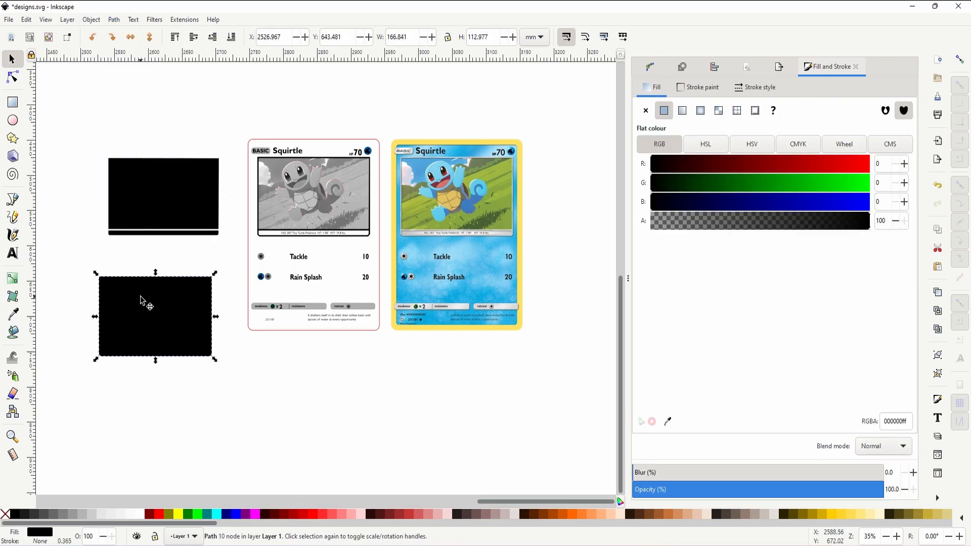
key(Delete)
drag(180, 205, 169, 147)
key(Delete)
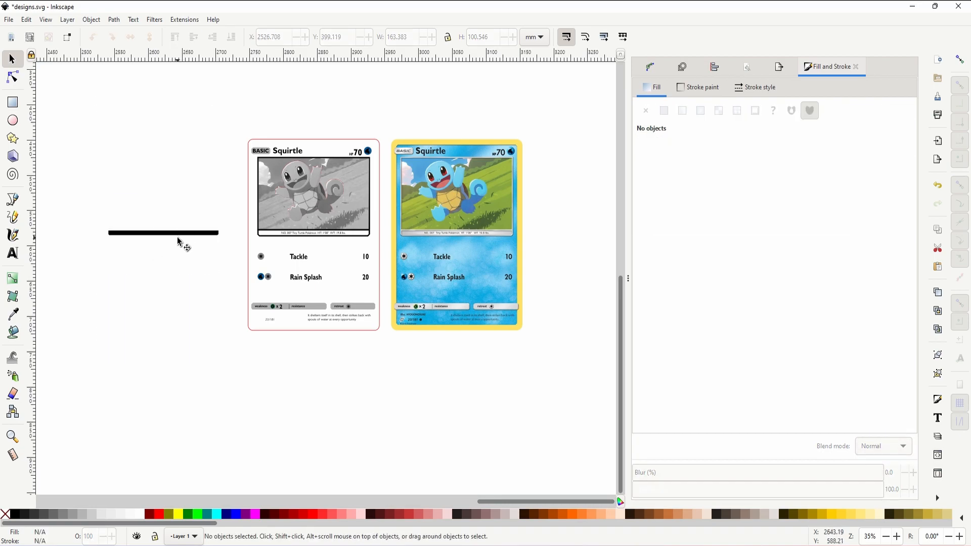
- Move the remaining black caption strip into the caption box beneath the landscape on the vector card
click(177, 238)
drag(164, 236, 316, 239)
key(z)
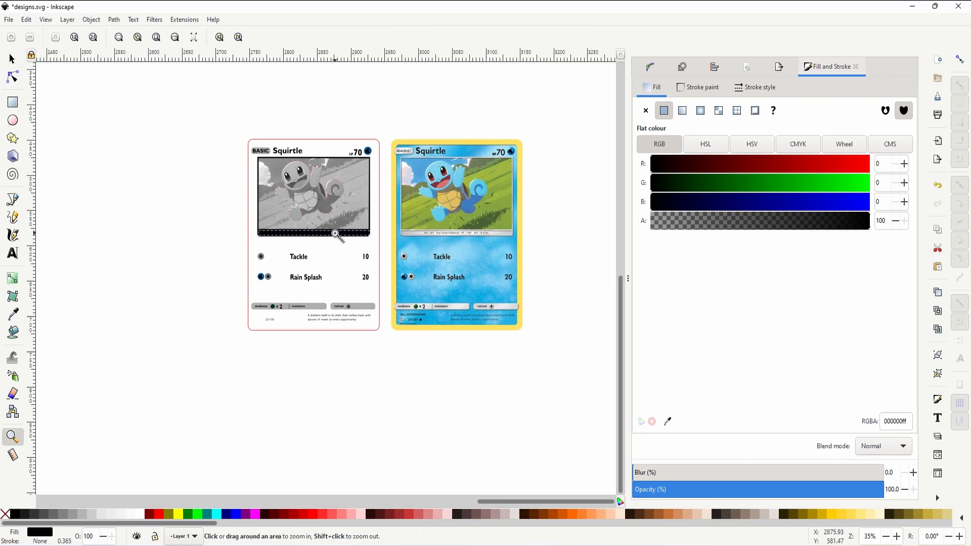
click(334, 234)
key(s)
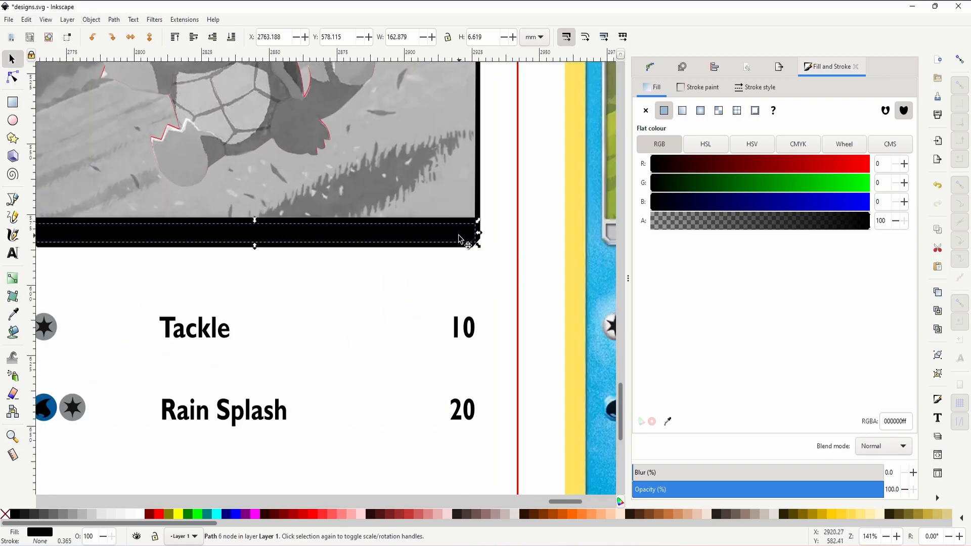
- Fill the caption strip with the gray sampled from the coloured card's caption bar, RGBA c5c5c7ff, and lower it behind the caption text
click(668, 423)
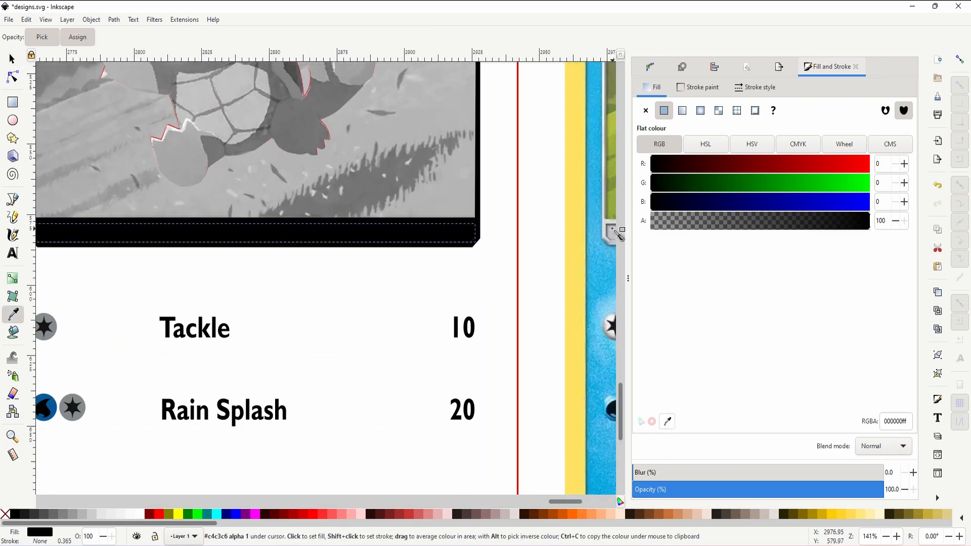
click(610, 230)
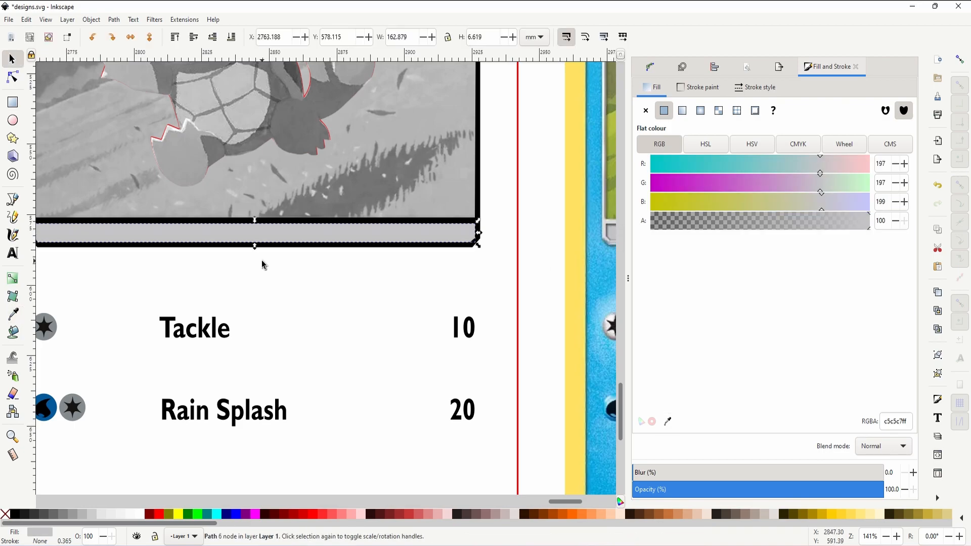
key(Page_Down)
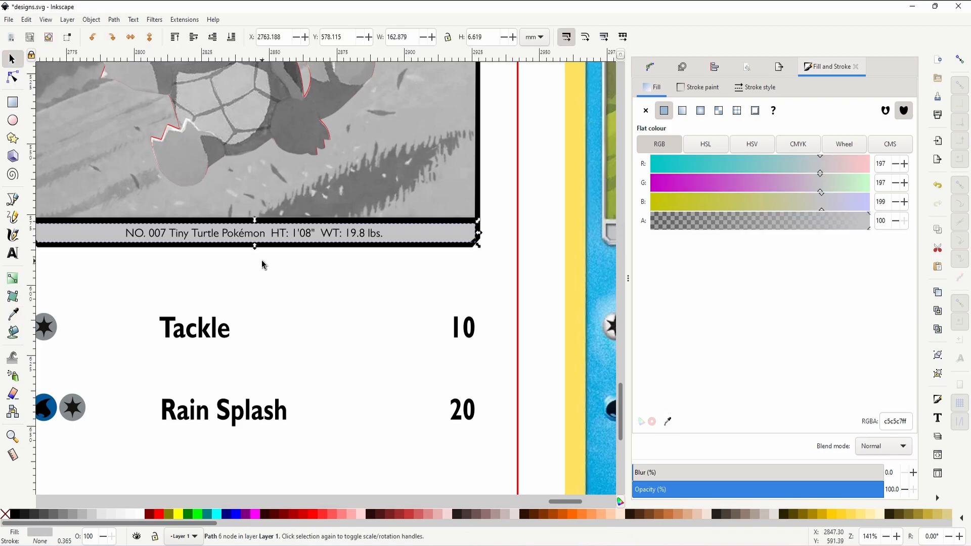
- Try a linear gradient fill on the caption strip, and restore its flat gray fill
click(286, 284)
key(z)
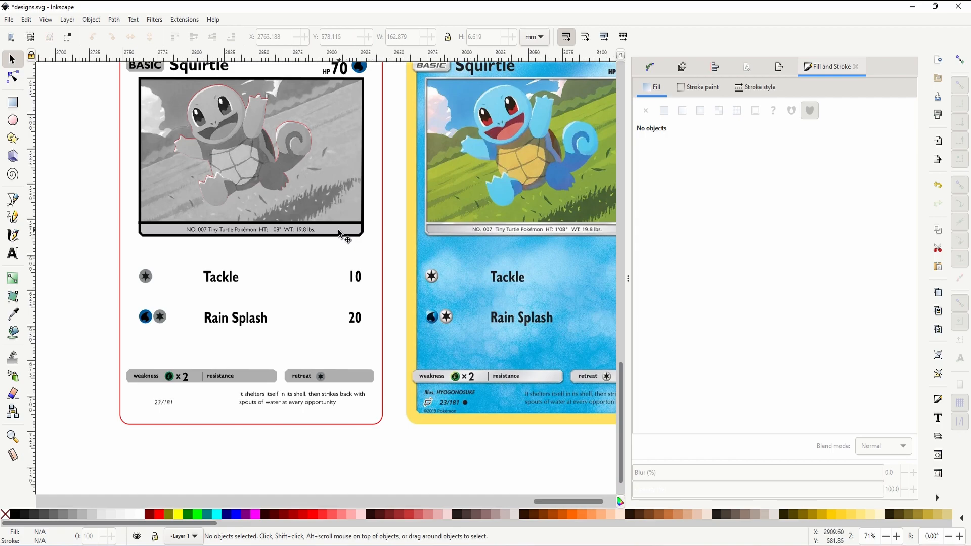
click(340, 234)
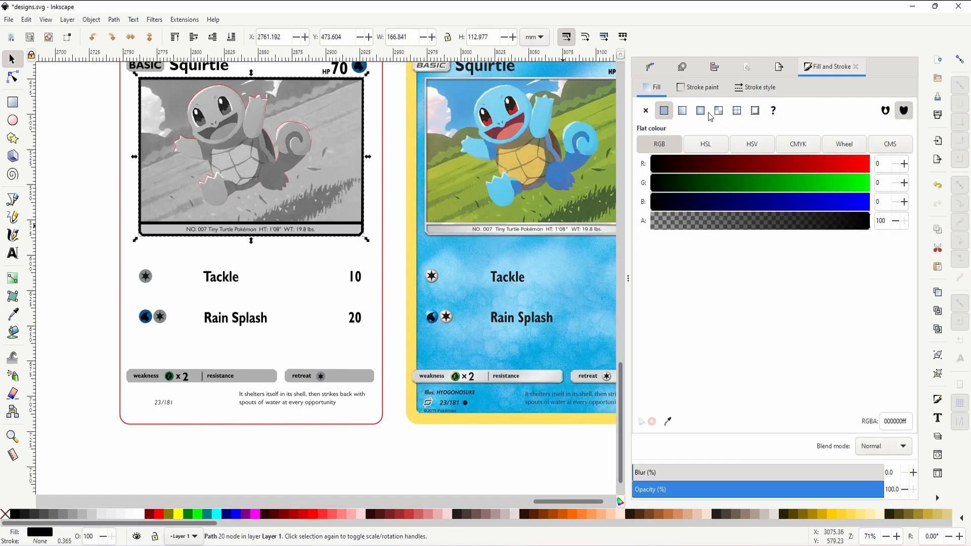
click(334, 230)
click(682, 111)
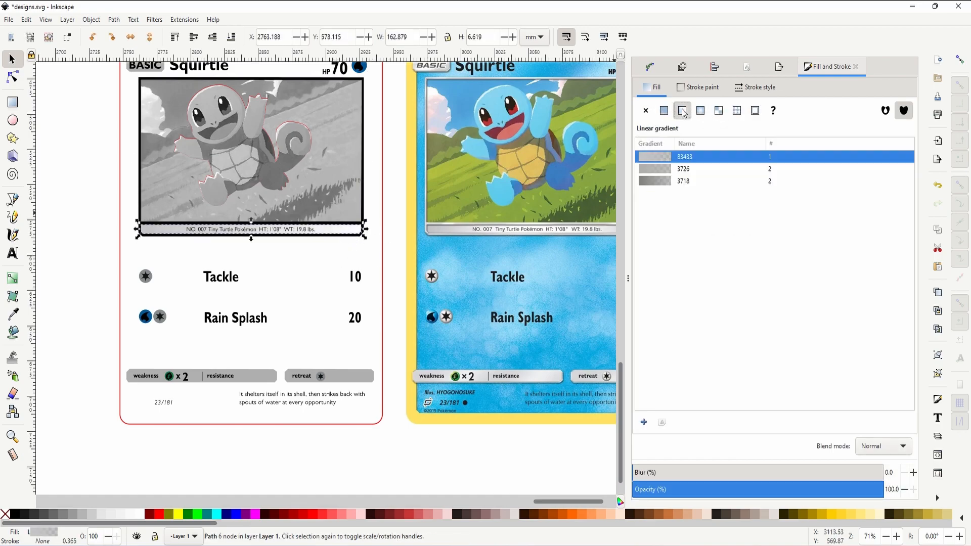
click(663, 112)
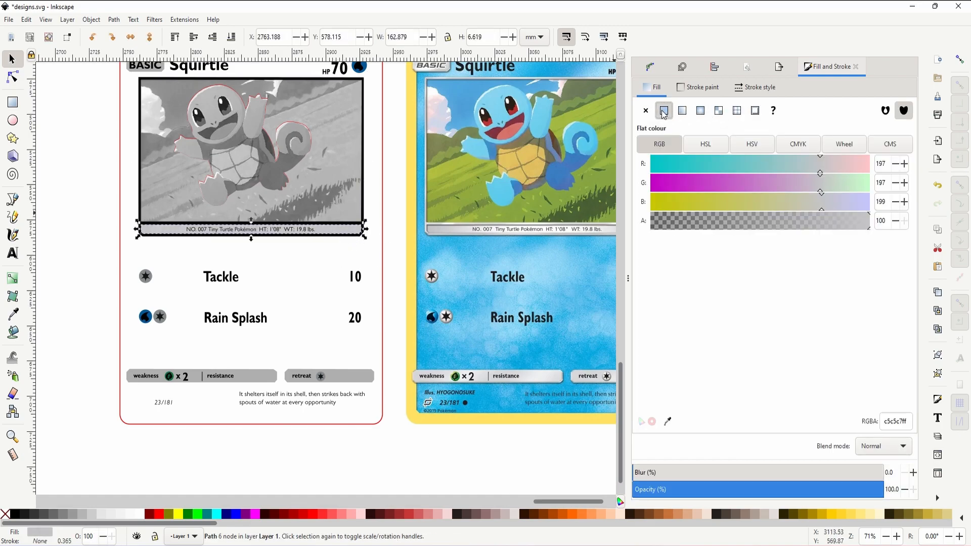
click(92, 253)
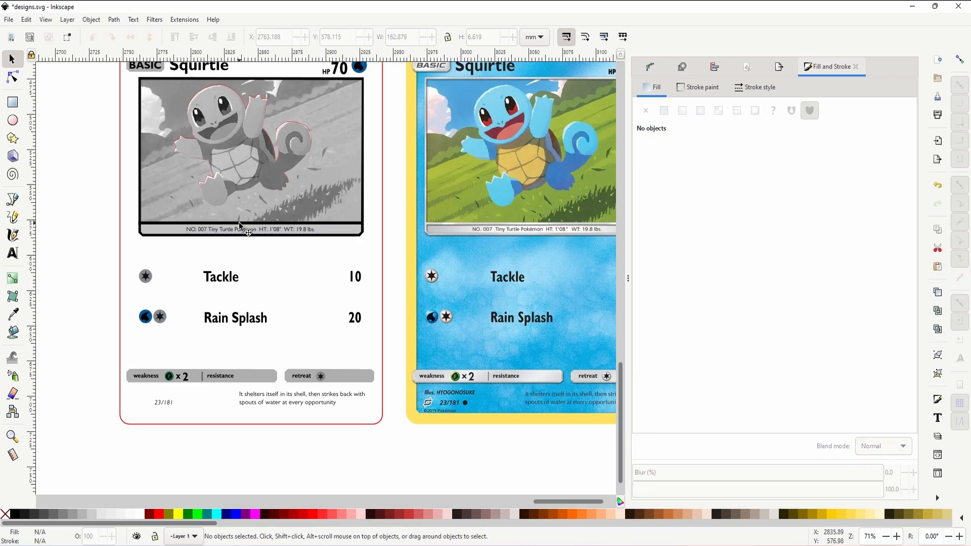
- Move the coloured reference card about 212 mm horizontally away from the vector card to open a gap between them
click(202, 235)
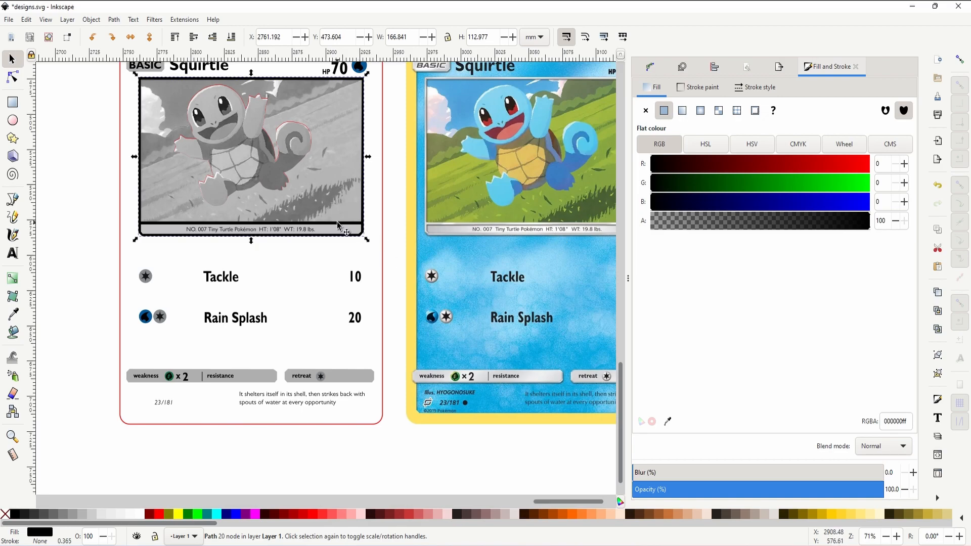
key(z)
key(minus)
drag(295, 295, 254, 286)
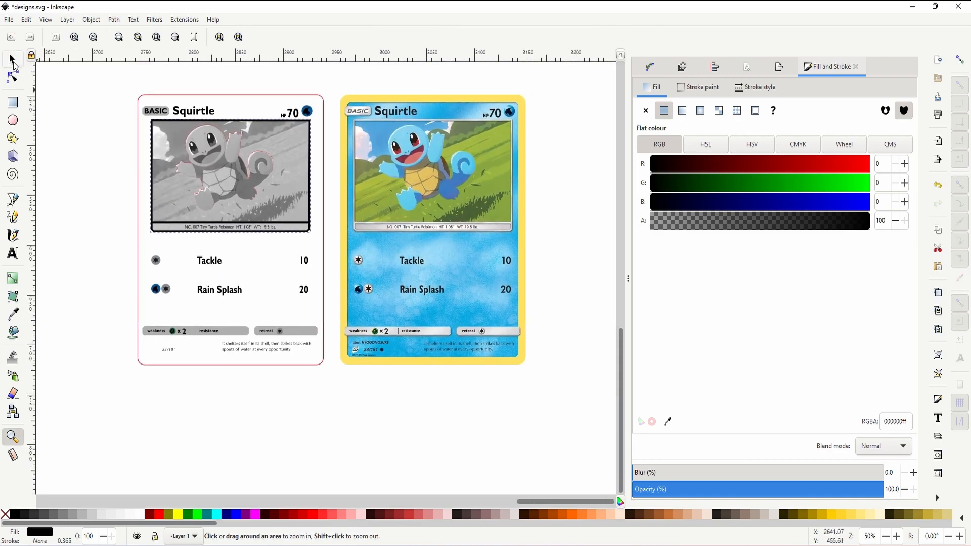
click(12, 61)
click(12, 59)
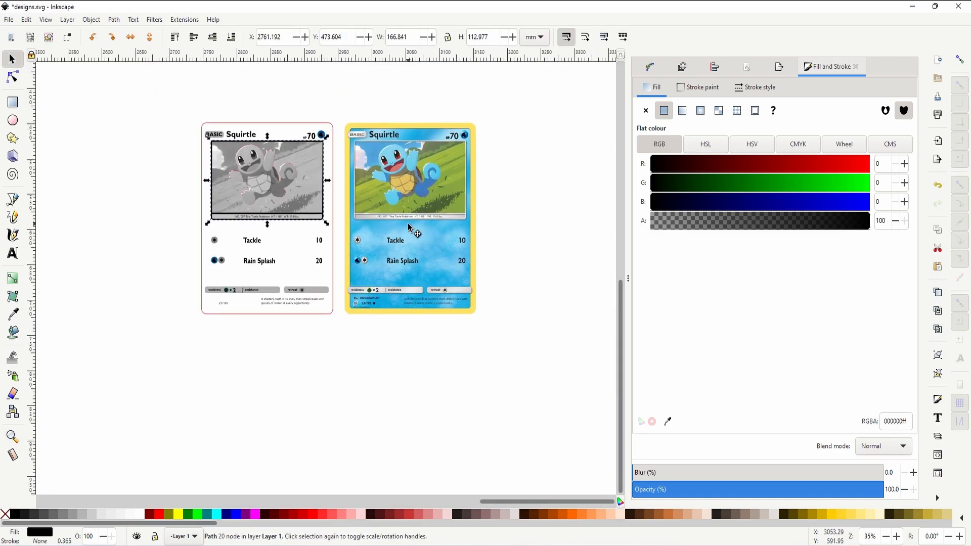
click(408, 228)
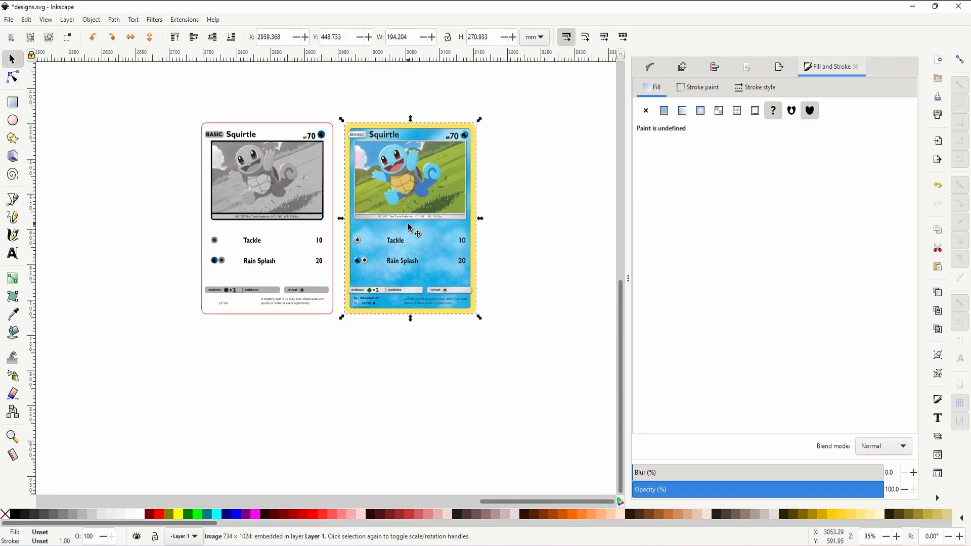
key(shift+Right)
key(shift+Right)
key(shift+Right)
key(shift+Right)
key(shift+Right)
key(shift+Right)
key(shift+Right)
key(shift+Right)
key(shift+Right)
key(shift+Right)
key(shift+Right)
key(shift+Right)
key(shift+Right)
key(shift+Right)
key(shift+Right)
key(shift+Right)
key(shift+Right)
key(shift+Right)
key(shift+Right)
key(shift+Right)
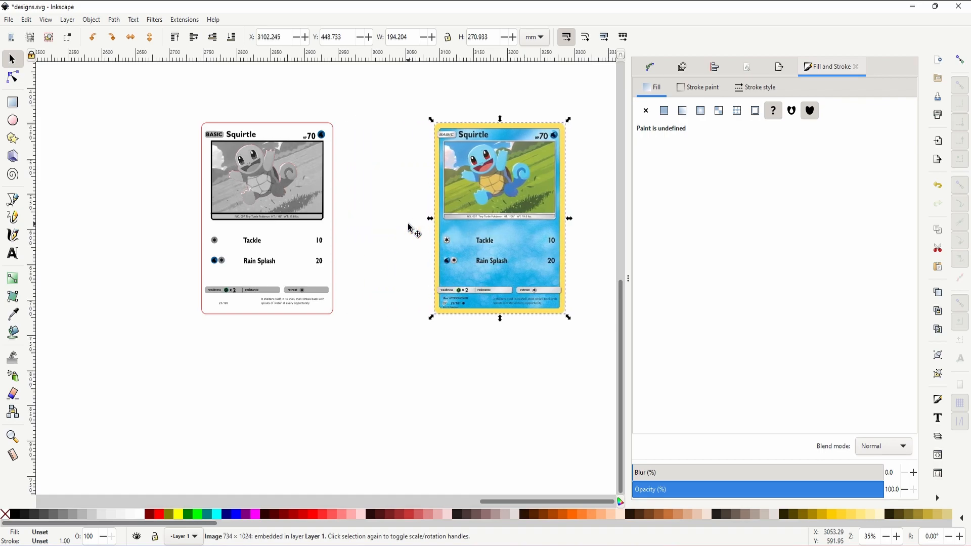
drag(392, 255, 307, 256)
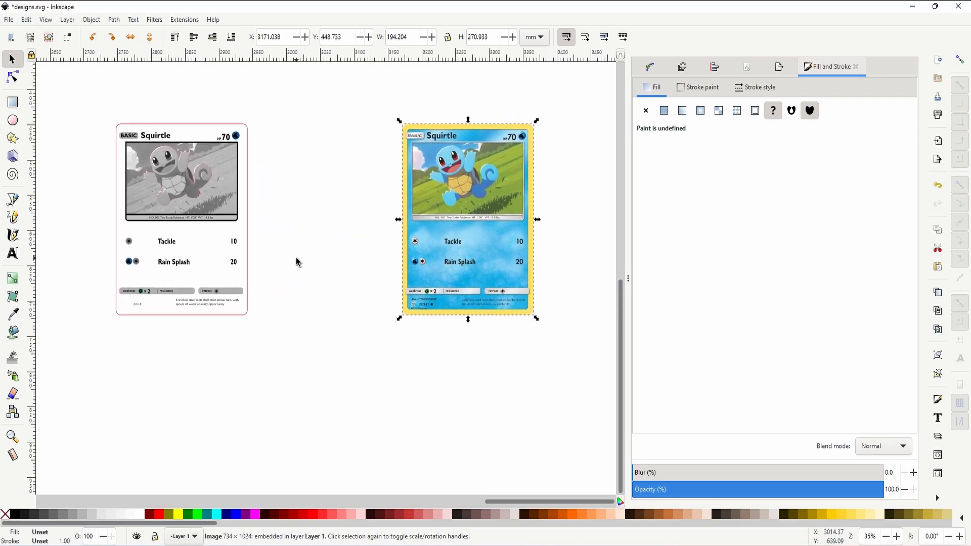
- Duplicate the vector card's red outline and move the copy horizontally into the gap between the two cards
click(243, 130)
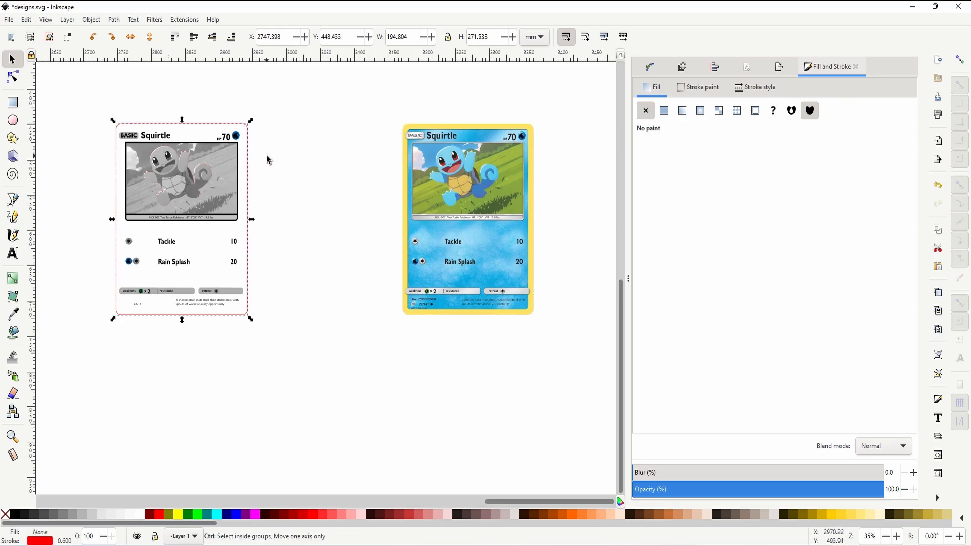
key(shift+Right)
key(shift+Right)
key(shift+Right)
key(shift+Right)
key(shift+Right)
key(shift+Right)
key(shift+Right)
key(shift+Right)
key(shift+Right)
key(shift+Right)
key(shift+Right)
key(shift+Right)
key(shift+Right)
key(shift+Right)
key(shift+Right)
key(shift+Right)
key(shift+Right)
key(shift+Right)
key(shift+Right)
key(shift+Right)
key(shift+Right)
key(shift+Right)
key(shift+Right)
key(shift+Right)
key(shift+Right)
key(shift+Right)
key(shift+Right)
key(shift+Right)
key(shift+Right)
key(shift+Right)
key(shift+Right)
key(shift+Right)
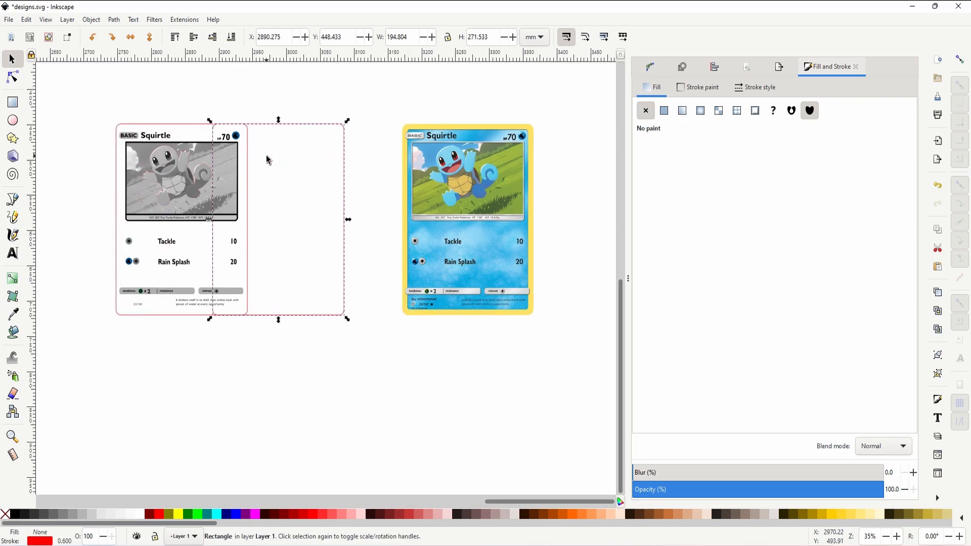
- Move the grayscale landscape image about 217 mm horizontally from the vector card into the duplicated red outline
click(212, 161)
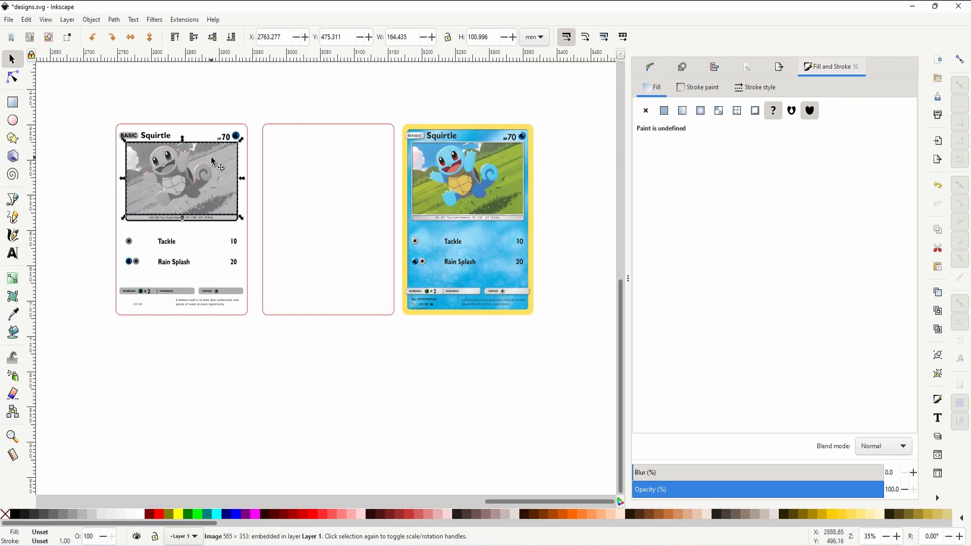
key(shift+Right)
key(shift+Right)
key(shift+Right)
key(shift+Right)
key(shift+Right)
key(shift+Right)
key(shift+Right)
key(shift+Right)
key(shift+Right)
key(shift+Right)
key(shift+Right)
key(shift+Right)
key(shift+Right)
key(shift+Right)
key(shift+Right)
key(shift+Right)
key(shift+Right)
key(shift+Right)
key(shift+Right)
key(shift+Right)
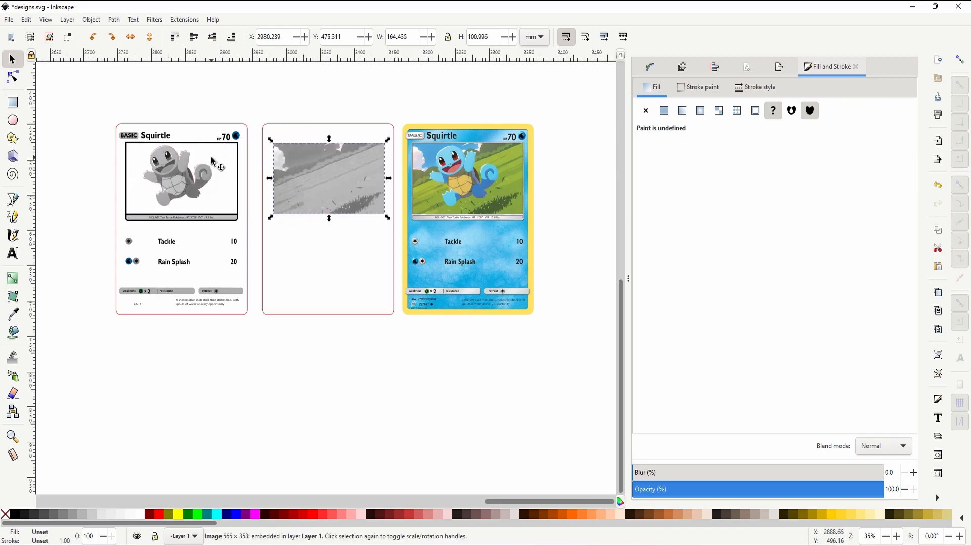
click(345, 360)
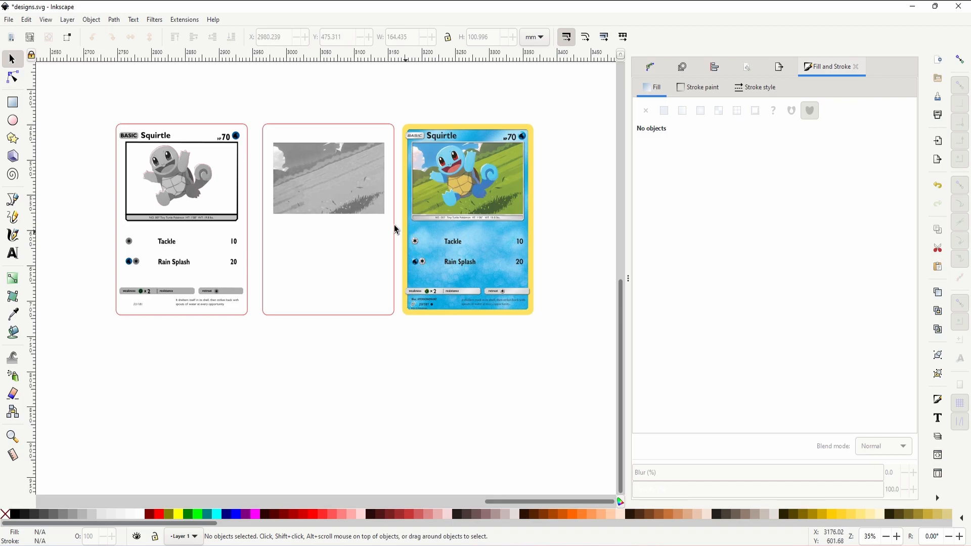
click(305, 163)
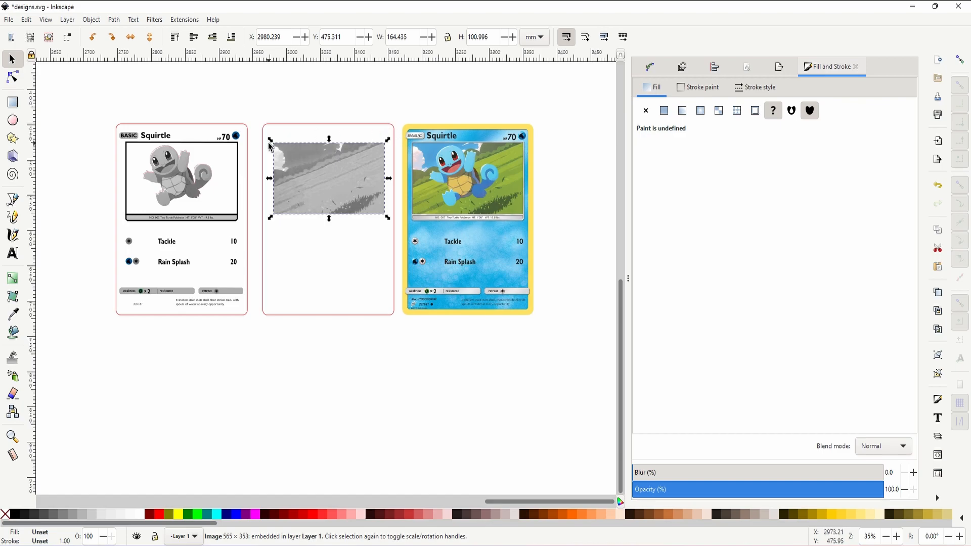
click(287, 111)
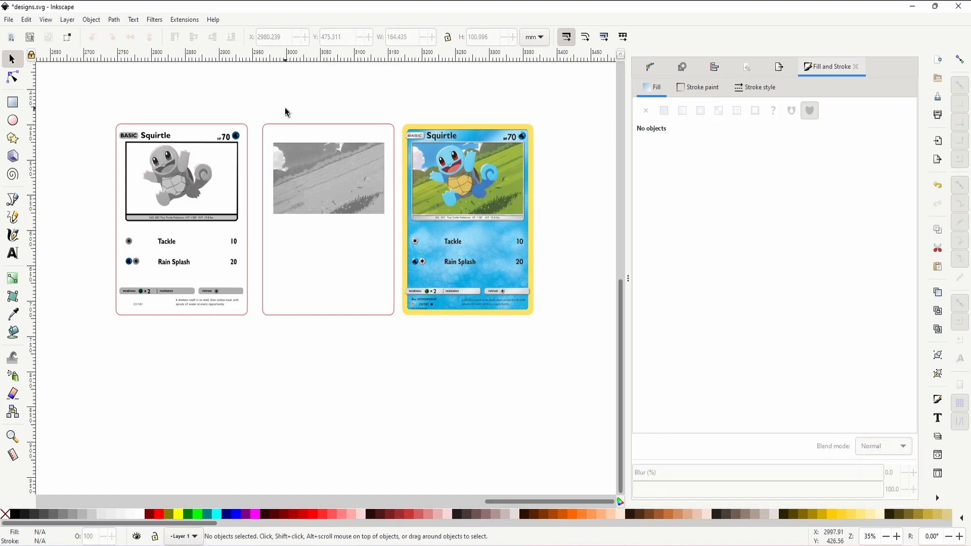
click(291, 182)
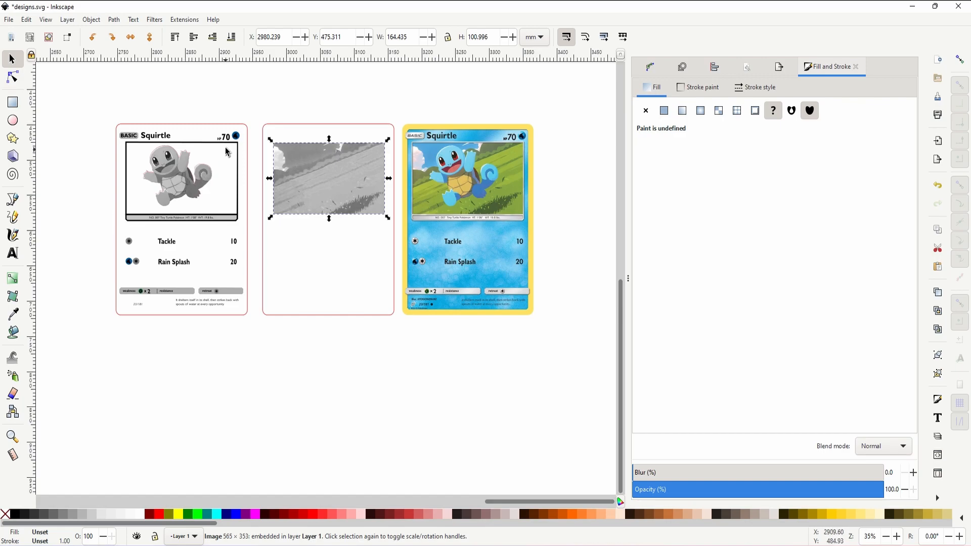
- Move the grayscale Squirtle together with its red cut outline out of the frame onto the empty canvas beside the vector card
drag(217, 144, 177, 188)
drag(177, 188, 139, 207)
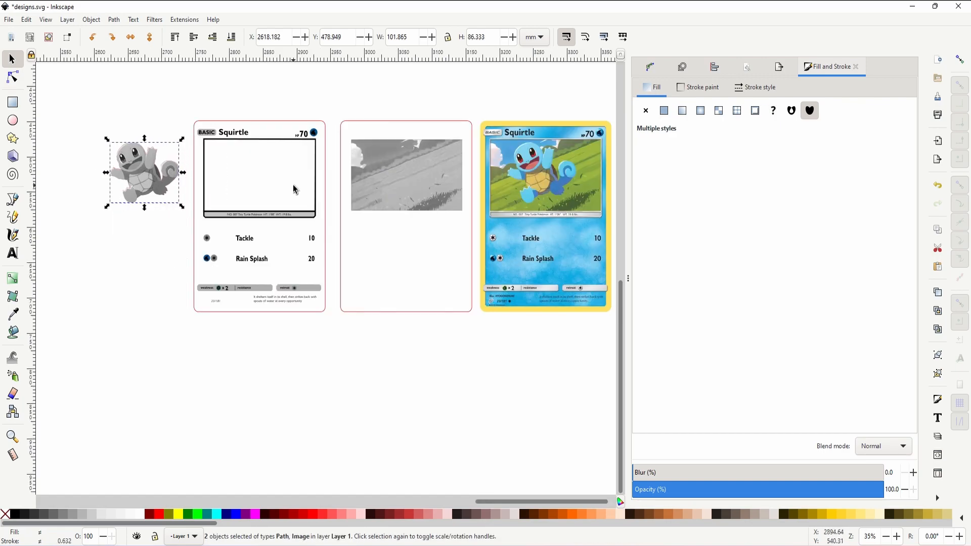
- Try moving the Squirtle image below its red cut outline to separate them, and undo the move
click(121, 233)
drag(140, 173, 147, 253)
key(ctrl+z)
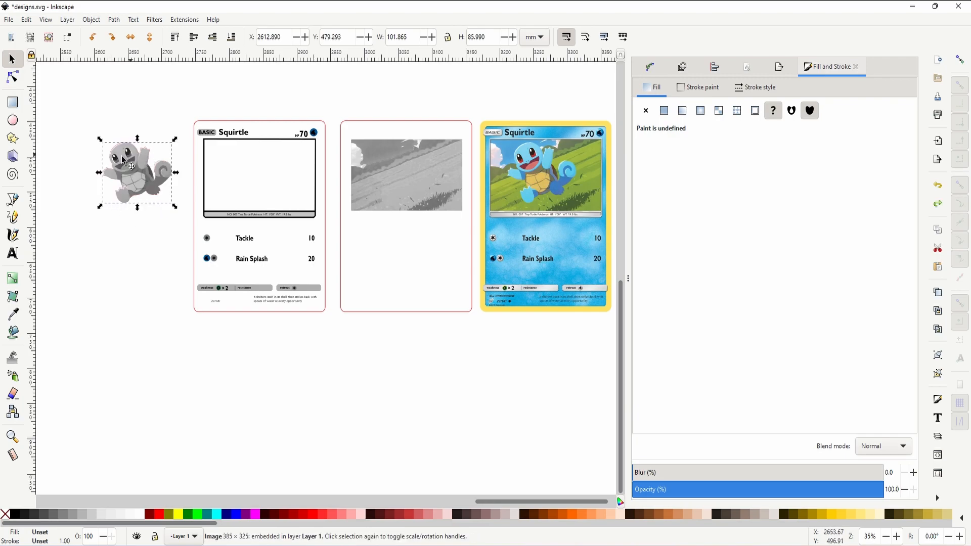
key(ctrl+shift+z)
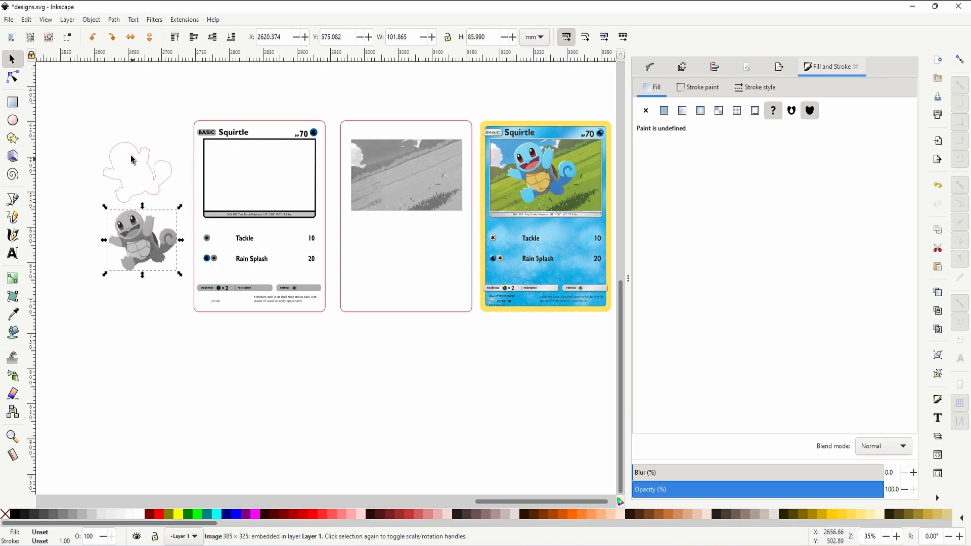
key(ctrl+z)
click(133, 255)
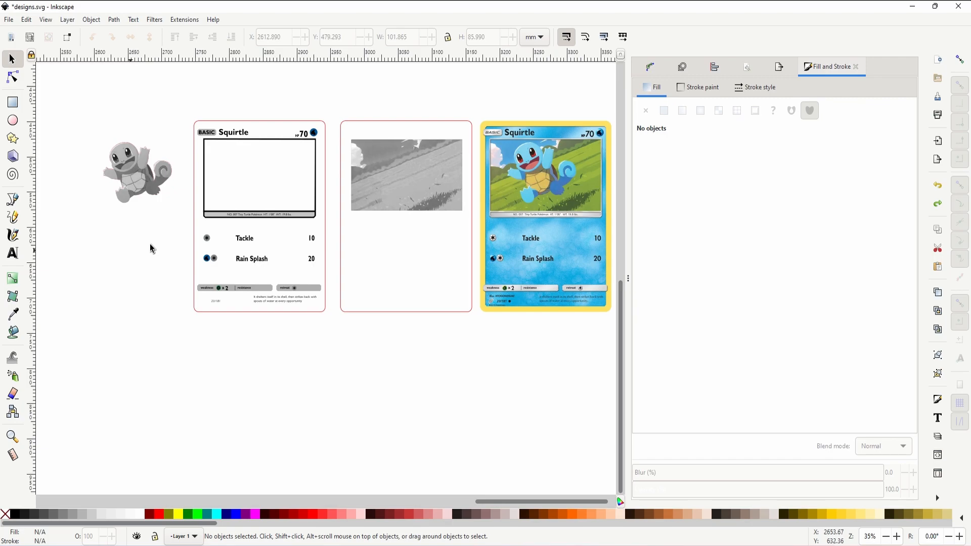
- Move the grayscale Squirtle and its cut outline together onto the landscape inside the duplicated card outline
drag(172, 131, 68, 244)
drag(139, 173, 409, 177)
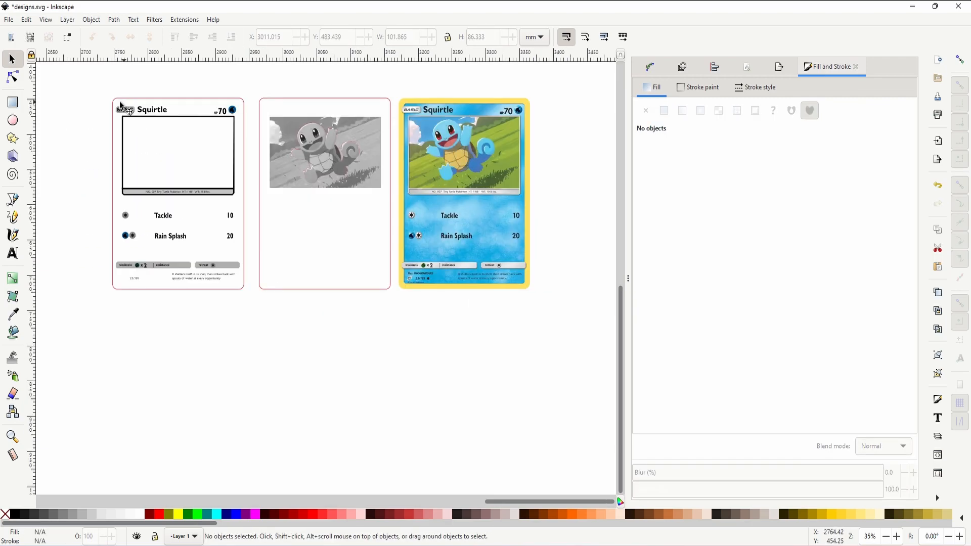
- Fill the blue water energy circle beside HP 70 with gray 8f8f8fff sampled from the landscape, and gray the Rain Splash water circle too
drag(101, 90, 202, 187)
drag(252, 304, 244, 304)
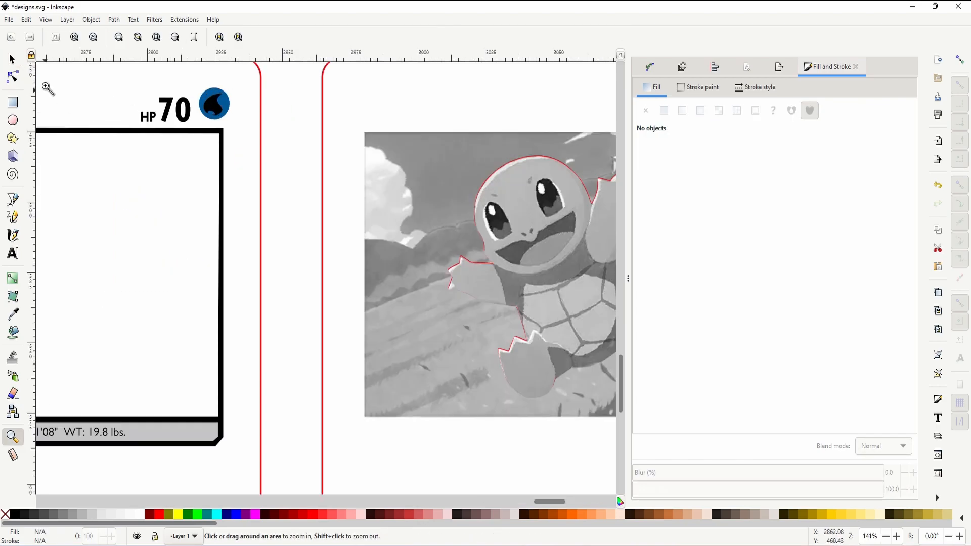
click(229, 103)
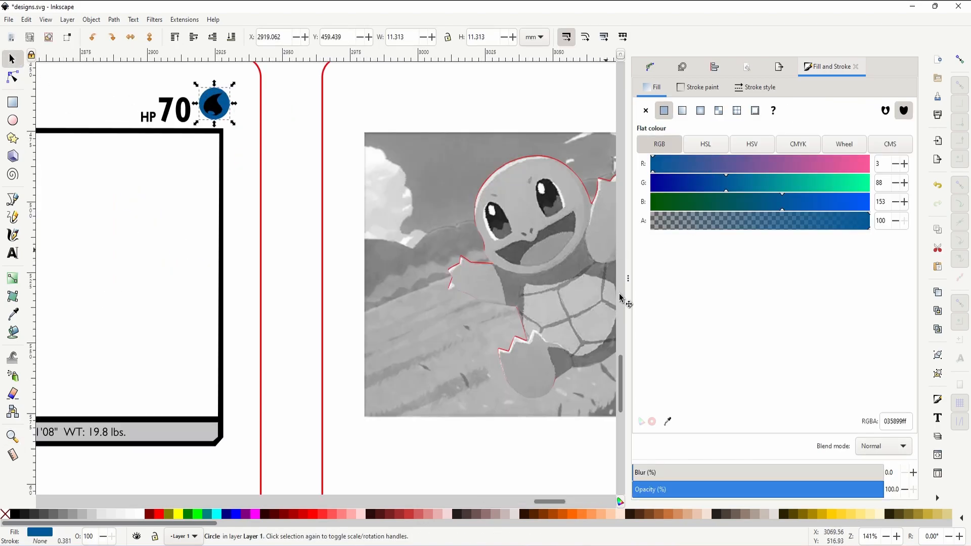
scroll(501, 329, down, 1)
key(d)
click(437, 262)
key(s)
scroll(363, 282, down, 10)
scroll(363, 282, left, 8)
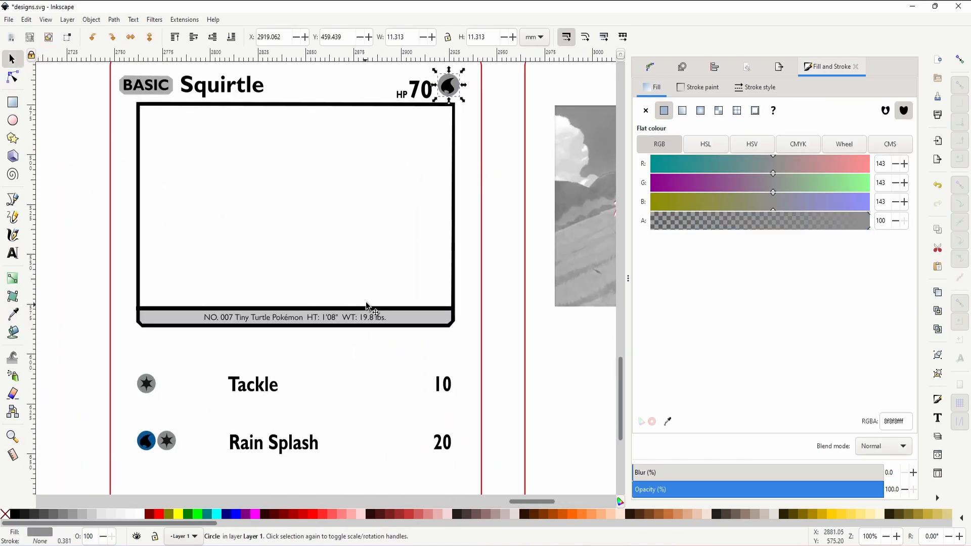
click(205, 316)
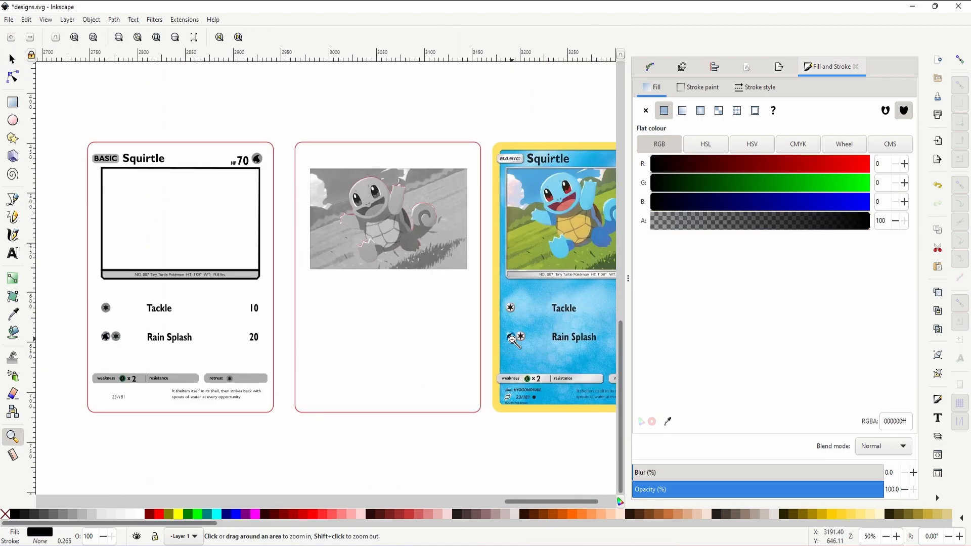
- Fill the star energy circles beside Tackle and Rain Splash with the light gray sampled from the caption strip
click(12, 59)
scroll(104, 299, up, 3)
click(109, 324)
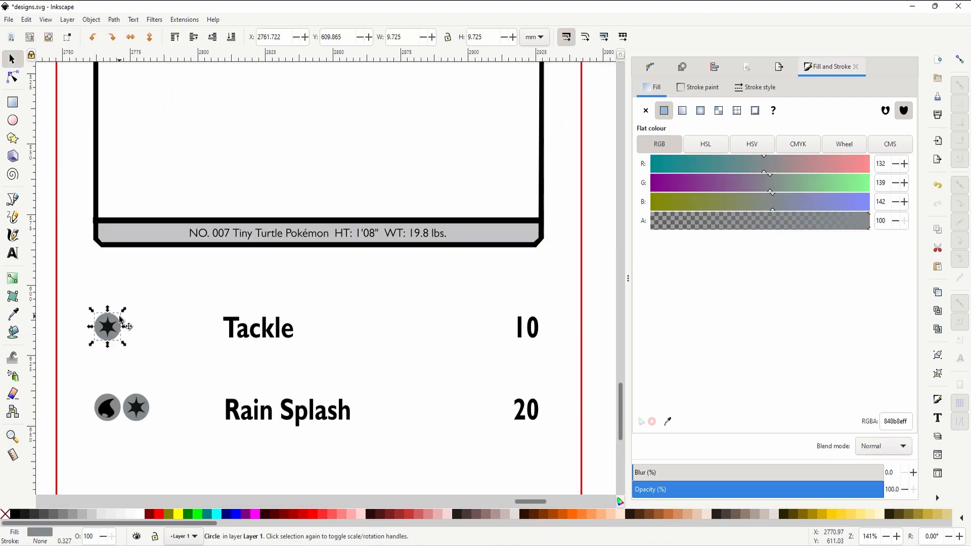
click(668, 421)
click(381, 238)
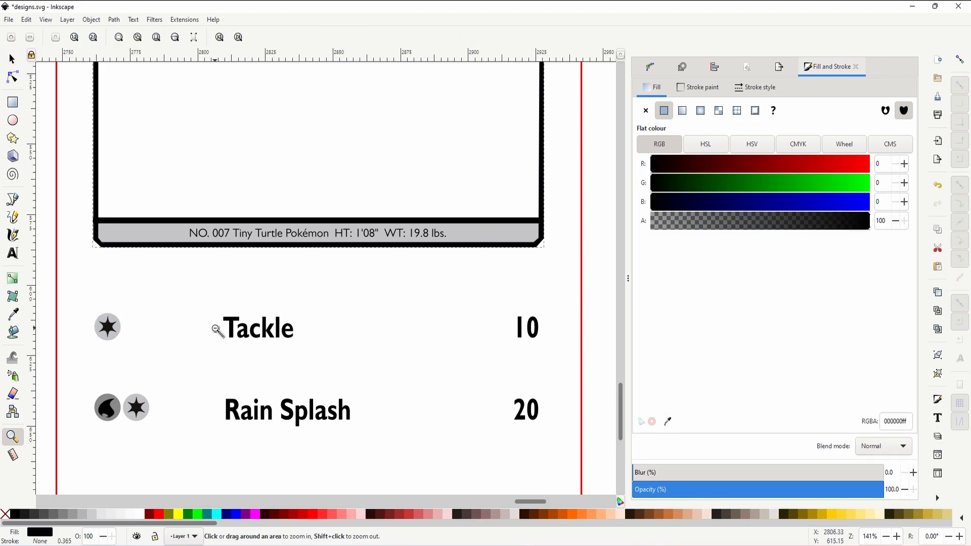
- Fill the green leaf energy circle in the weakness bar with gray 898989ff sampled from the Rain Splash water circle
shift+click(216, 329)
shift+click(217, 329)
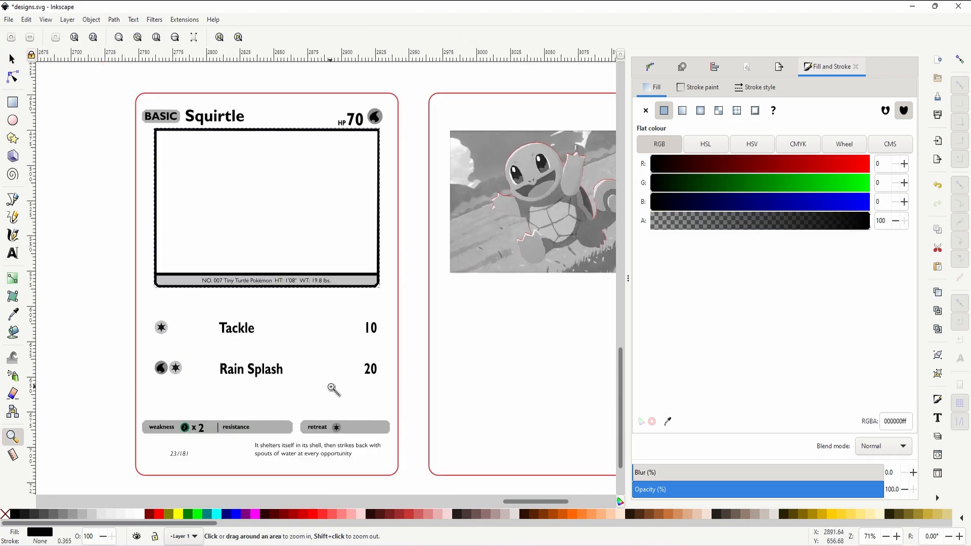
drag(208, 379, 159, 336)
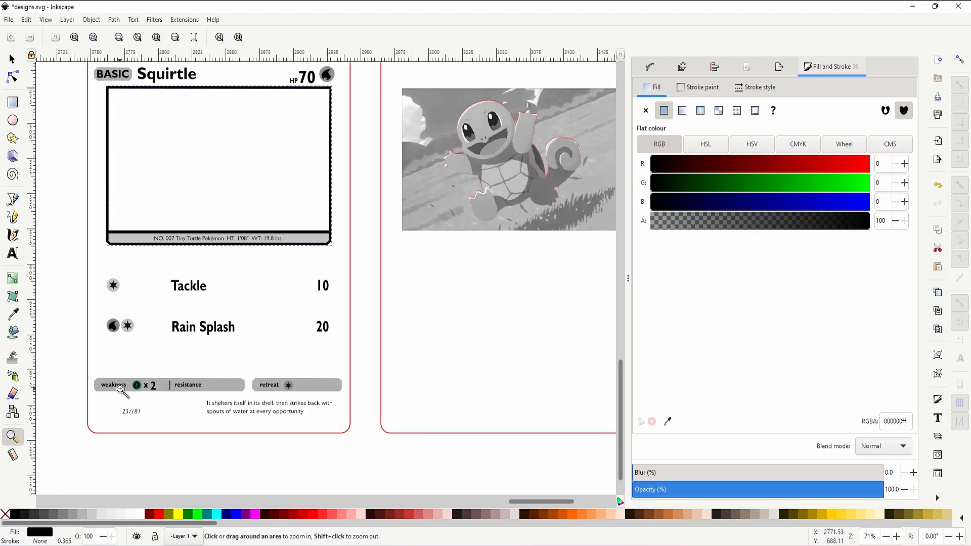
click(146, 390)
key(d)
scroll(147, 388, up, 1)
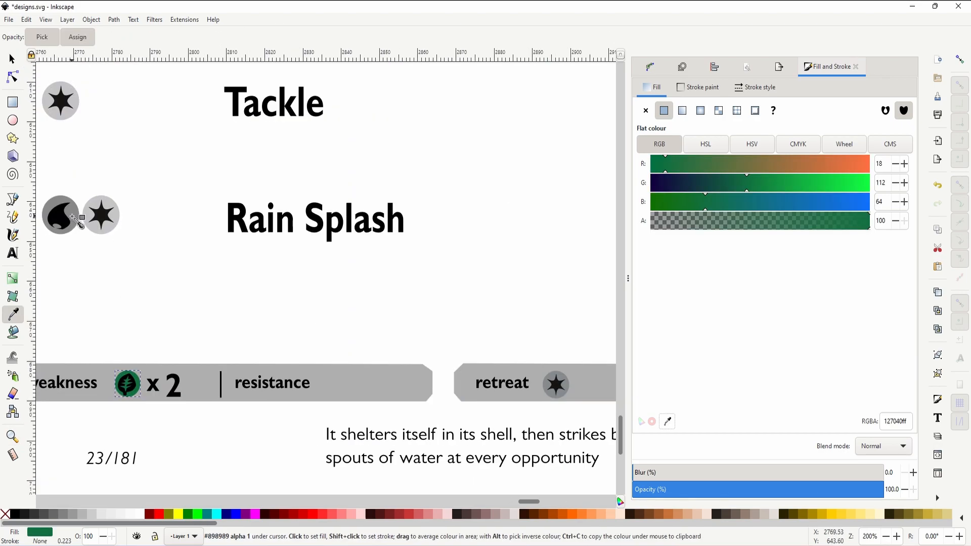
click(69, 215)
key(s)
click(192, 289)
click(139, 384)
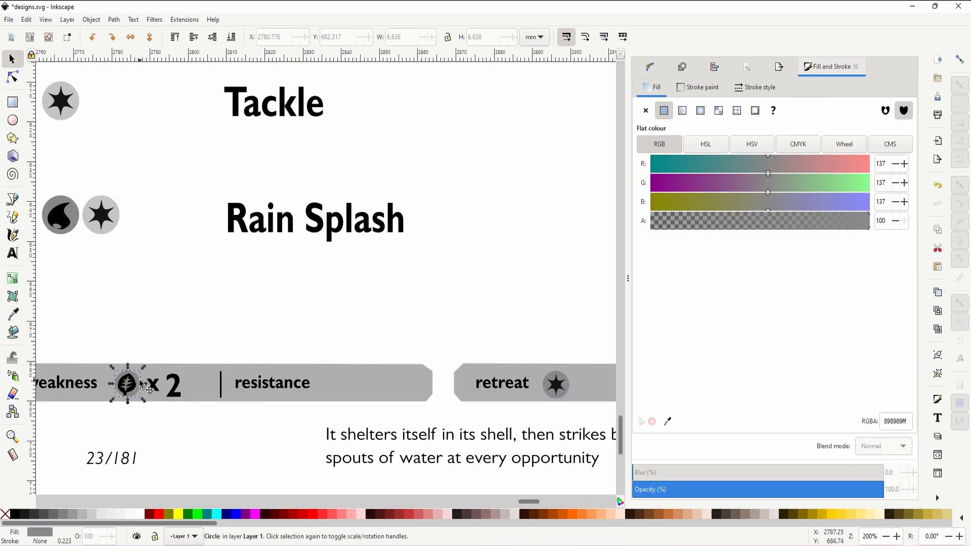
key(z)
shift+click(315, 385)
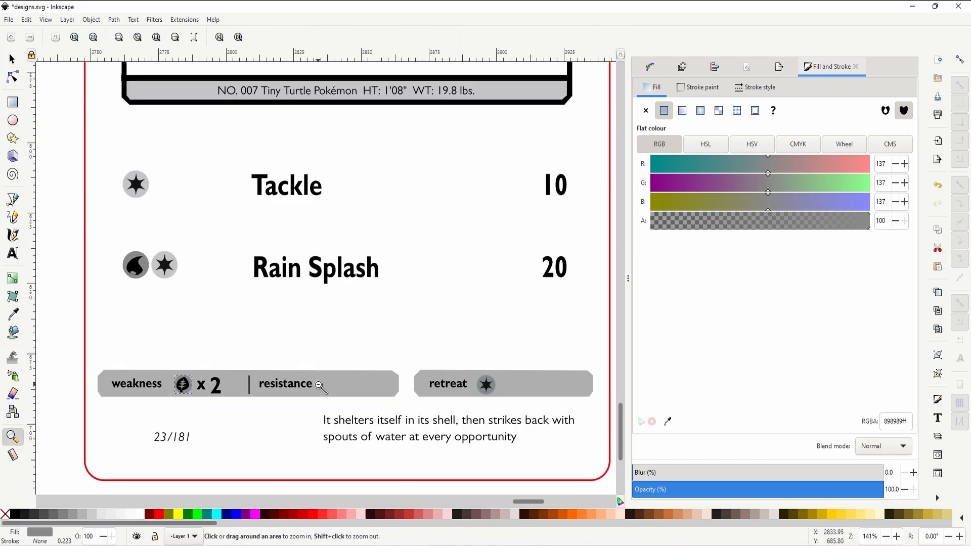
- Fill the weakness/resistance bar and the retreat bar with light gray c5c5c7
click(19, 63)
click(347, 384)
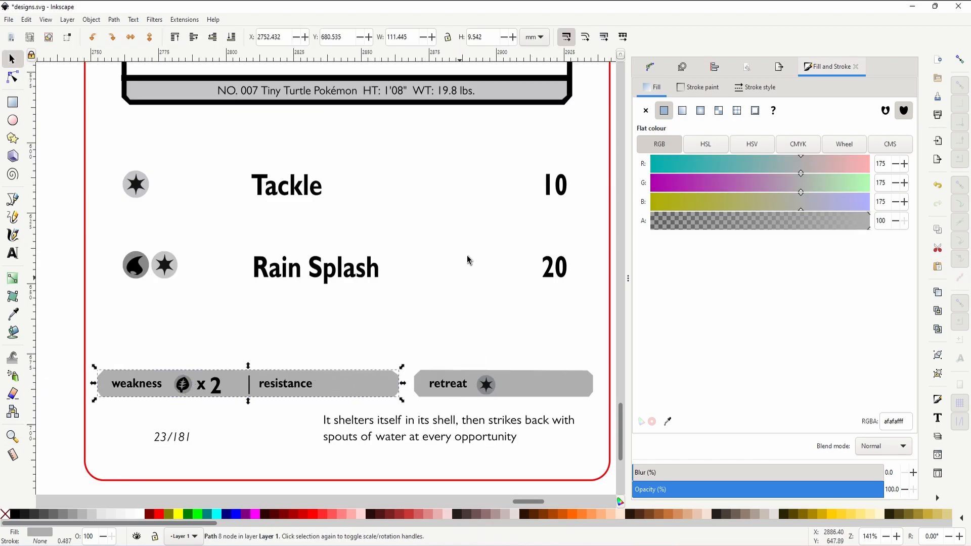
click(668, 421)
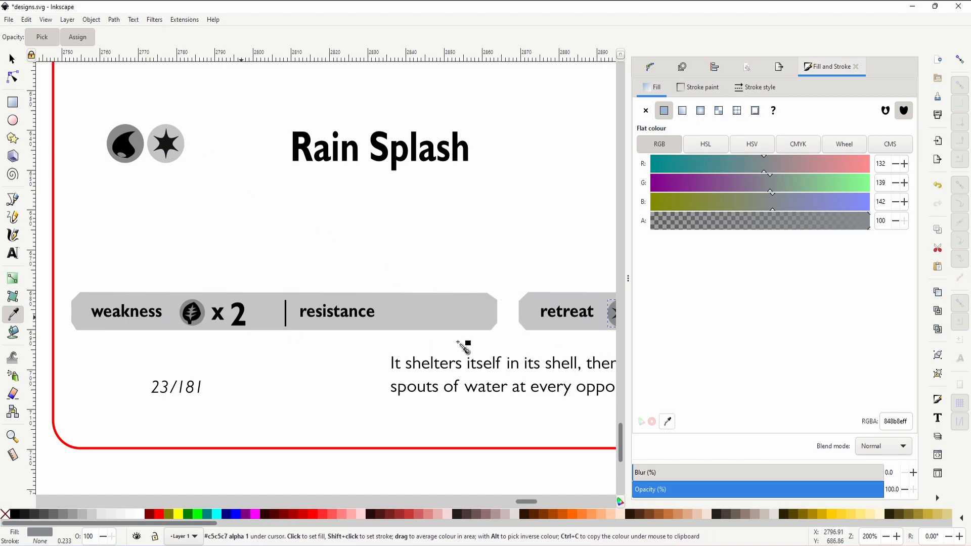
- Fill the star energy circle in the retreat bar with gray 898989 sampled from the weakness leaf circle
drag(462, 335, 405, 315)
click(141, 286)
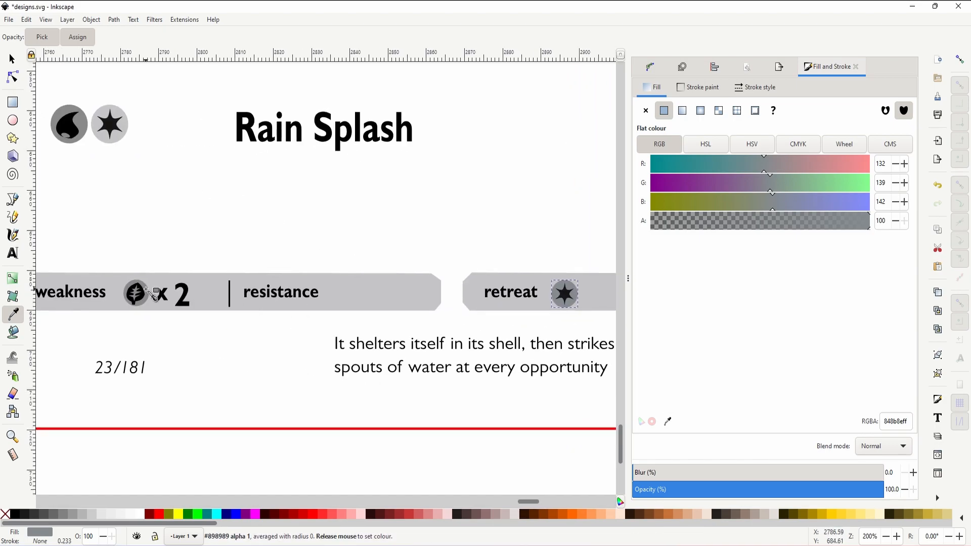
key(z)
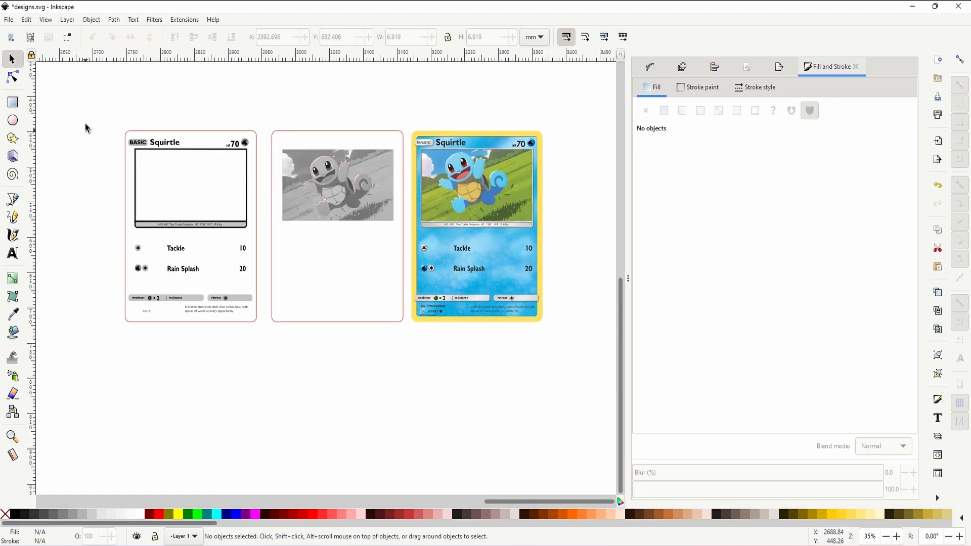
drag(85, 118, 263, 359)
key(Escape)
click(214, 133)
click(231, 107)
click(231, 131)
click(217, 114)
click(126, 136)
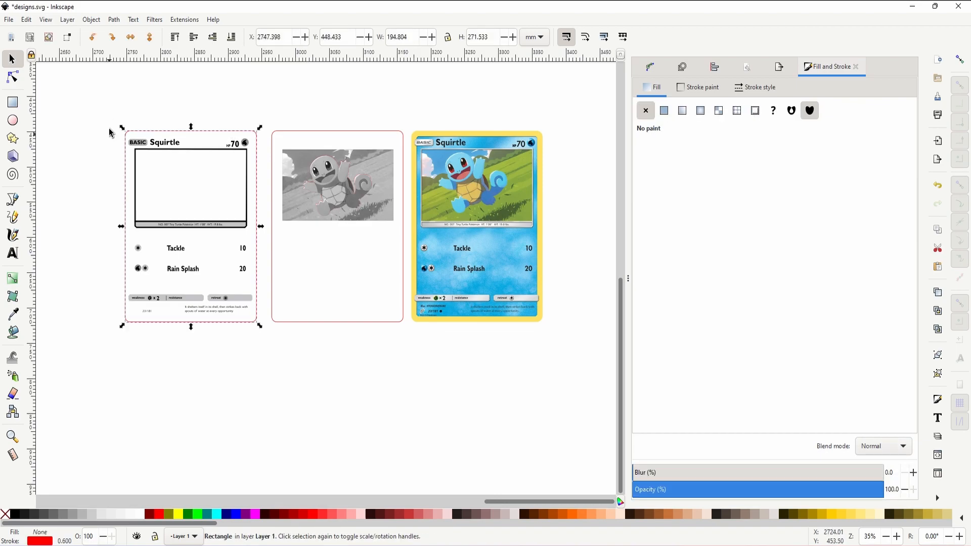
click(123, 96)
key(z)
click(454, 152)
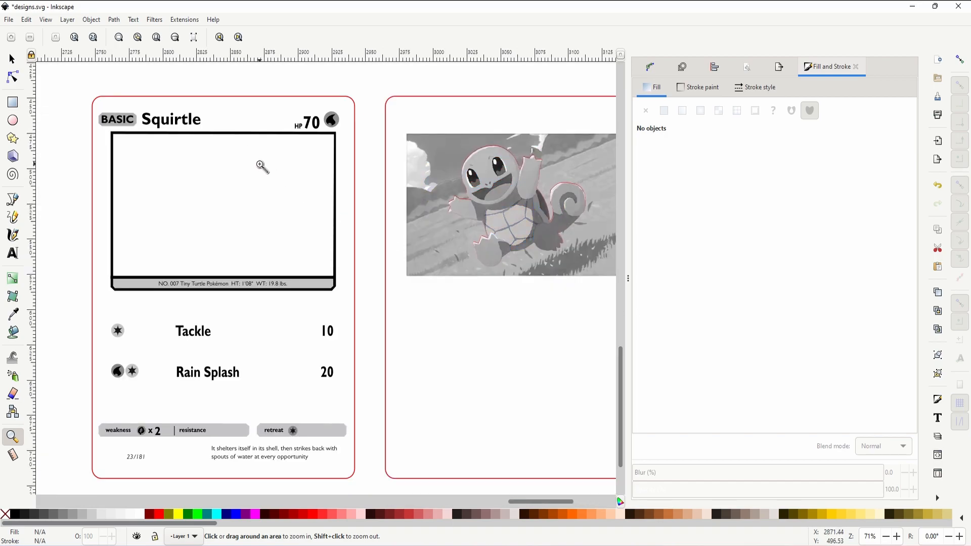
shift+click(301, 185)
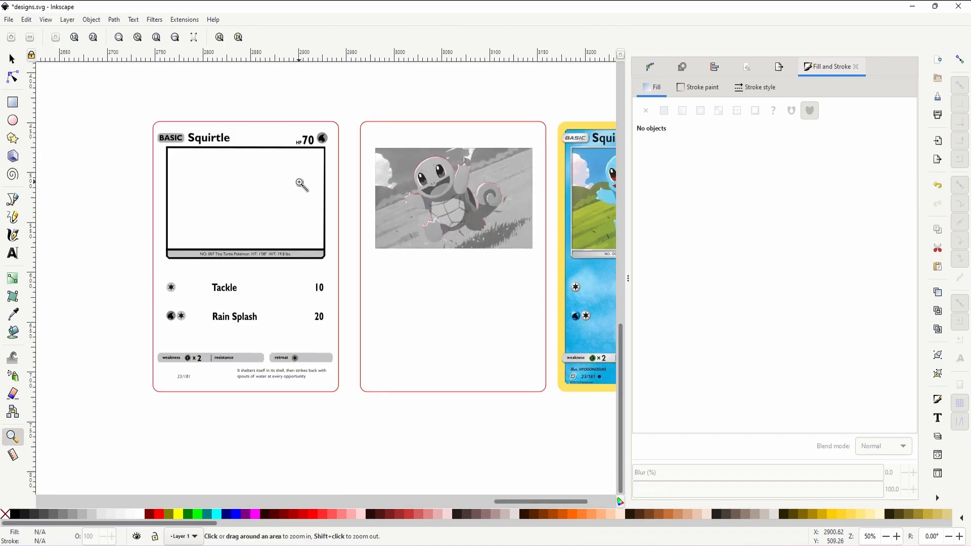
scroll(306, 191, right, 5)
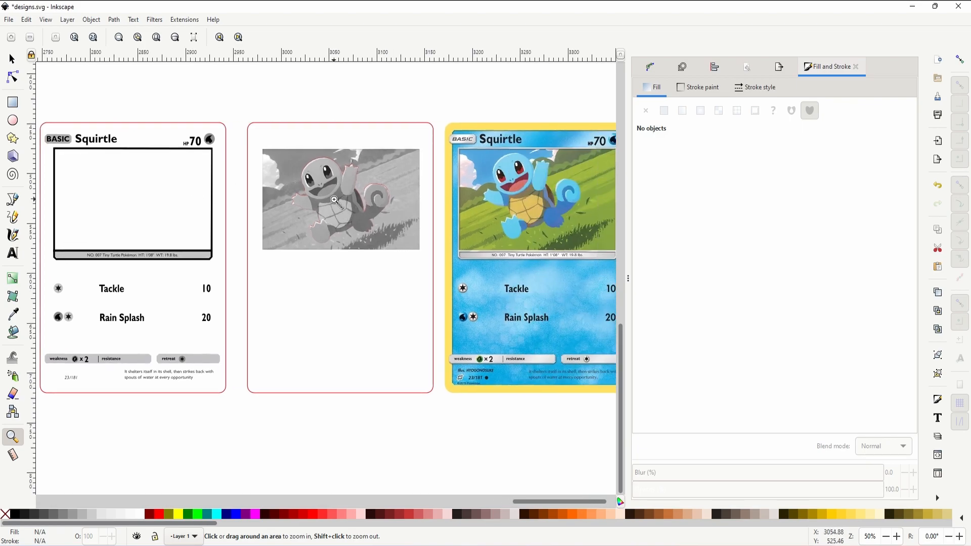
drag(334, 199, 452, 202)
key(minus)
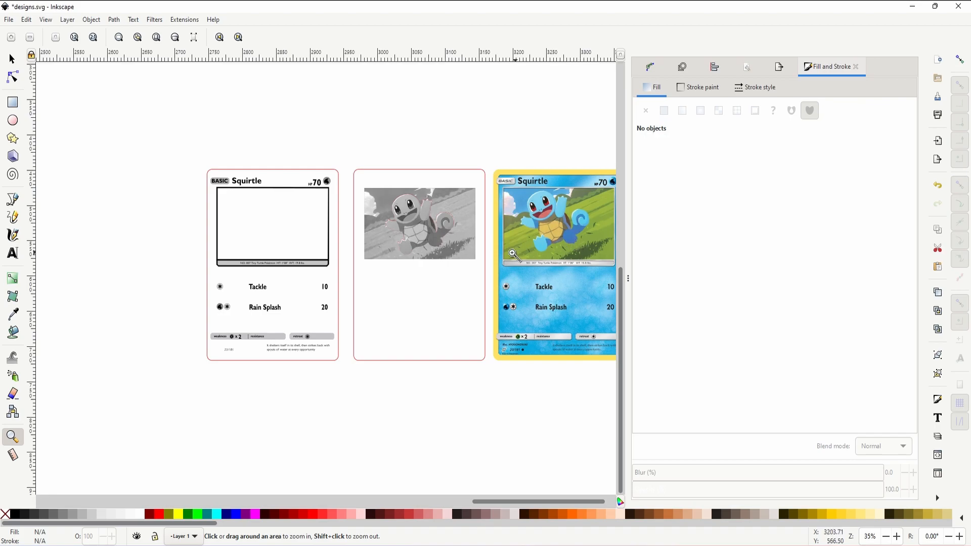
drag(512, 253, 402, 224)
click(11, 59)
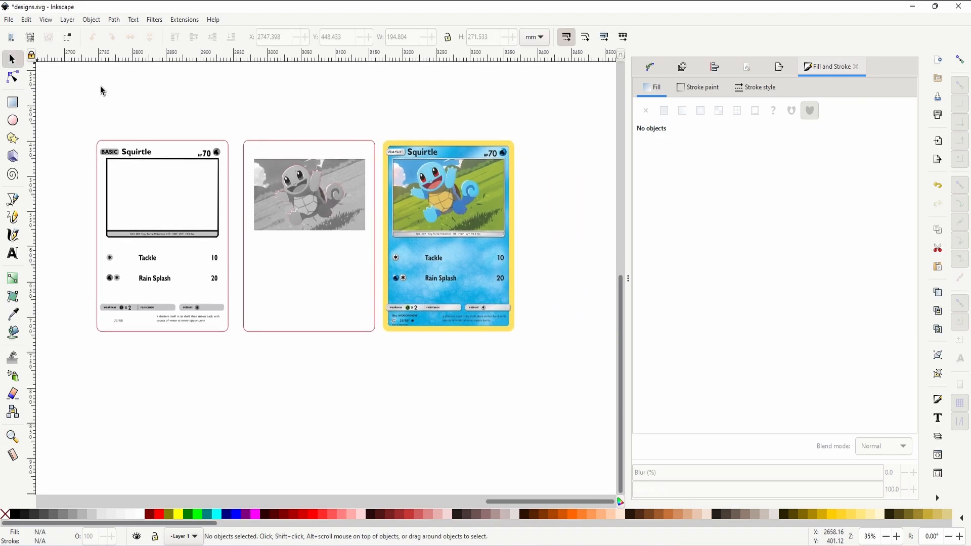
click(409, 146)
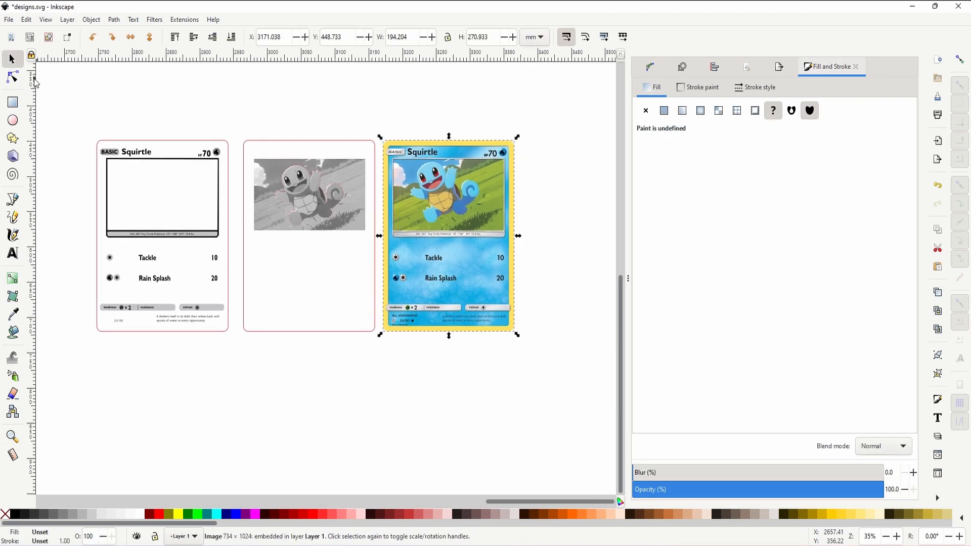
- Duplicate the red outline around the grayscale Squirtle and shift the copy right, over the coloured reference card
click(287, 144)
key(ctrl+d)
key(shift+Right)
key(shift+Right)
key(shift+Right)
key(shift+Right)
key(shift+Right)
key(shift+Right)
key(shift+Right)
key(shift+Right)
key(shift+Right)
key(shift+Right)
key(shift+Right)
key(shift+Right)
key(shift+Right)
key(shift+Right)
key(shift+Right)
key(shift+Right)
key(shift+Right)
key(shift+Right)
key(shift+Right)
key(shift+Right)
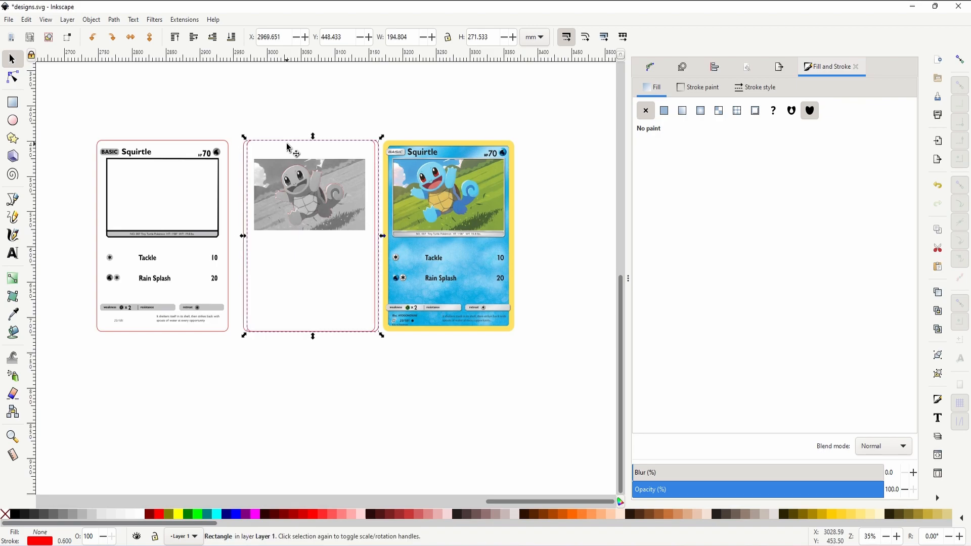
key(shift+Right)
key(shift+Right)
key(shift+Right)
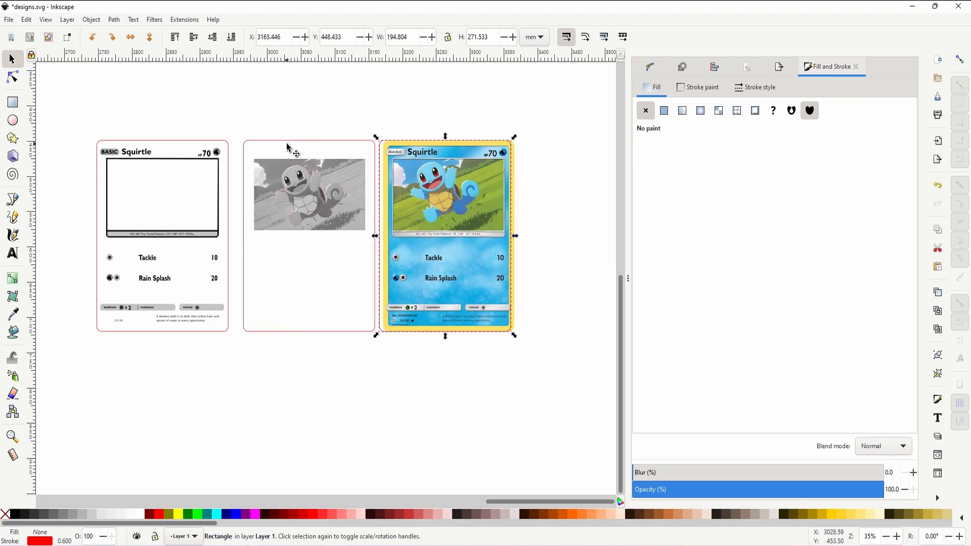
- Duplicate the outline on the reference card and shrink the copy to the yellow border's inner edge, about 178.9 × 255.3 mm
scroll(458, 165, up, 1)
key(ctrl+d)
drag(452, 120, 446, 126)
drag(446, 258, 444, 257)
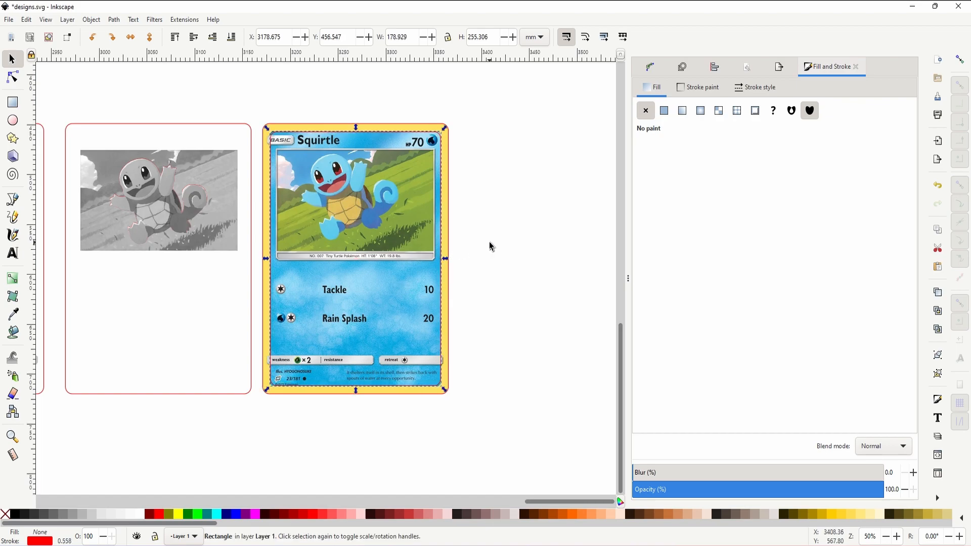
- Move the coloured reference card out from under the two border outlines to the empty space on their right
click(489, 241)
click(361, 167)
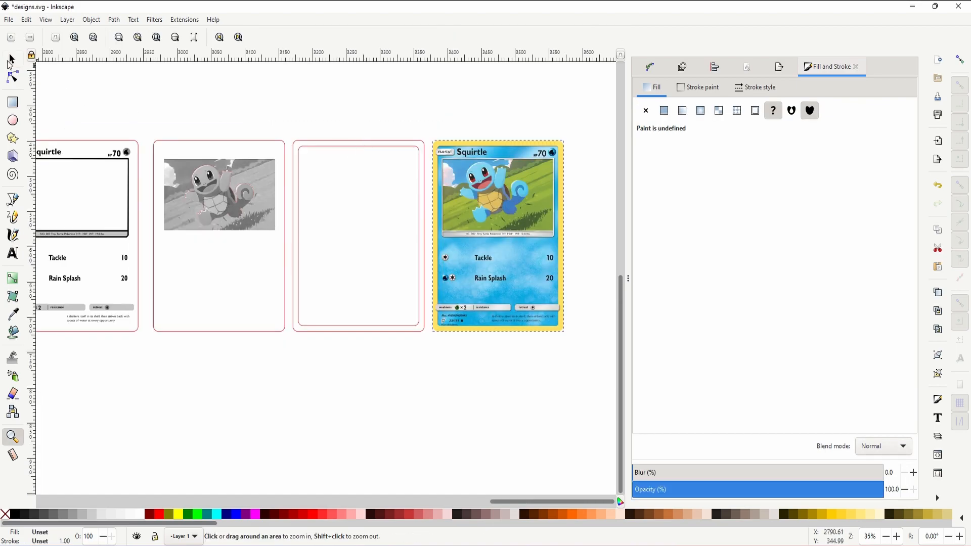
click(8, 60)
drag(354, 123, 424, 358)
scroll(424, 363, left, 5)
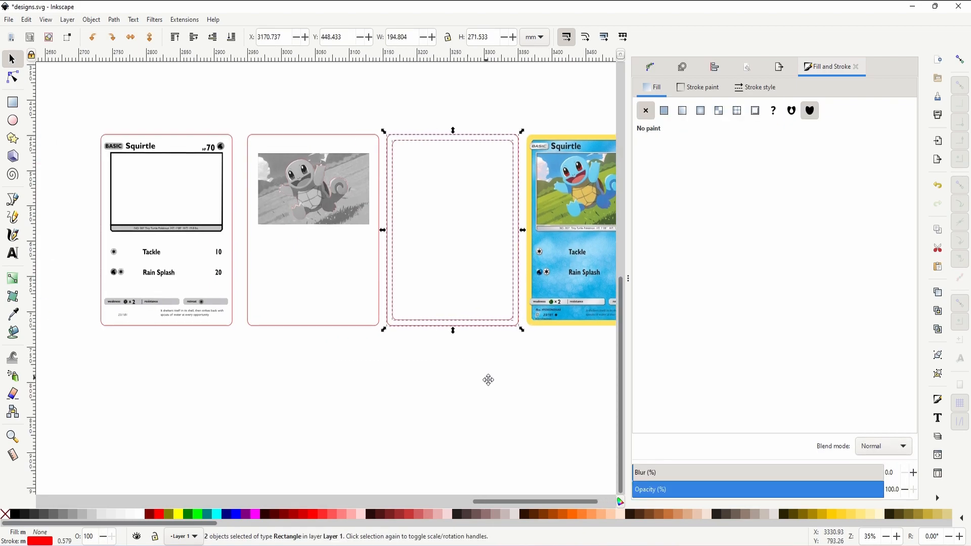
click(211, 141)
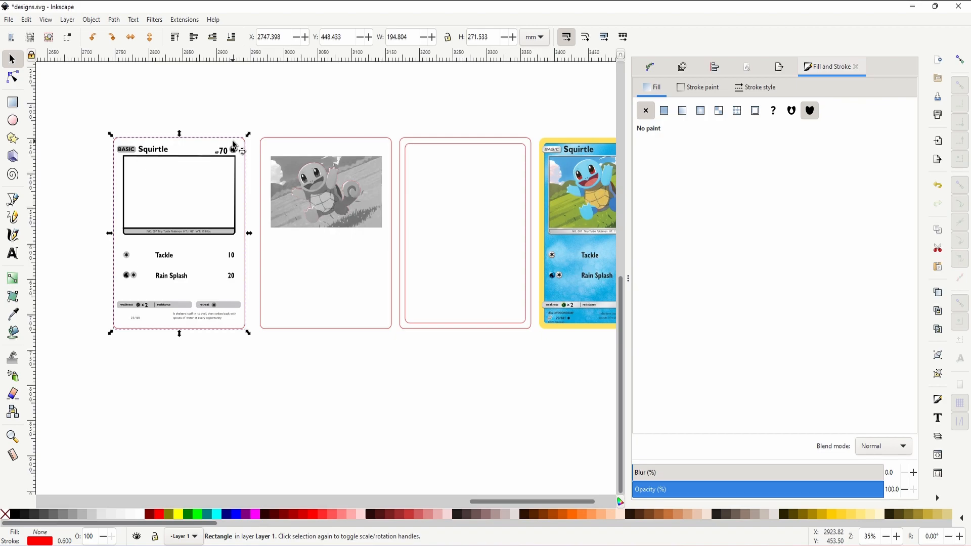
scroll(456, 174, right, 2)
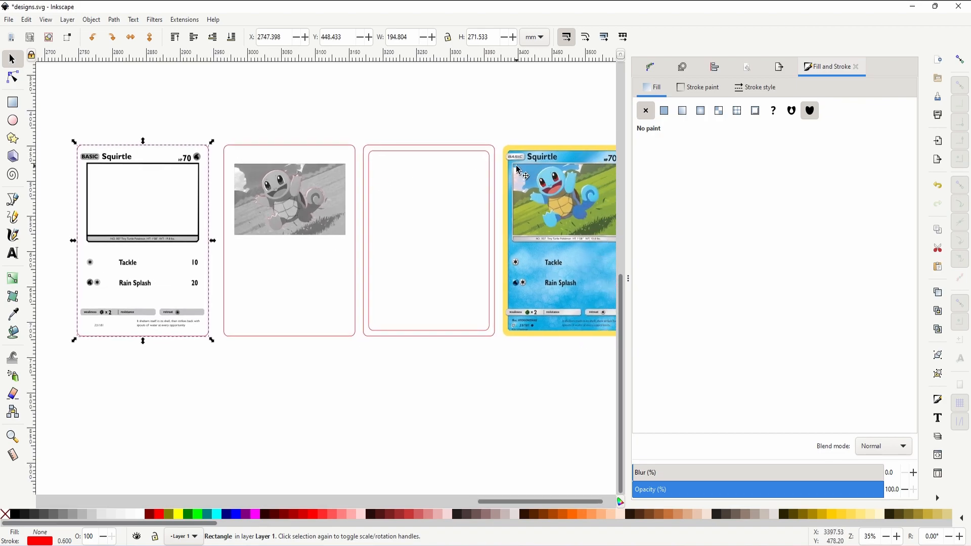
drag(548, 237, 470, 211)
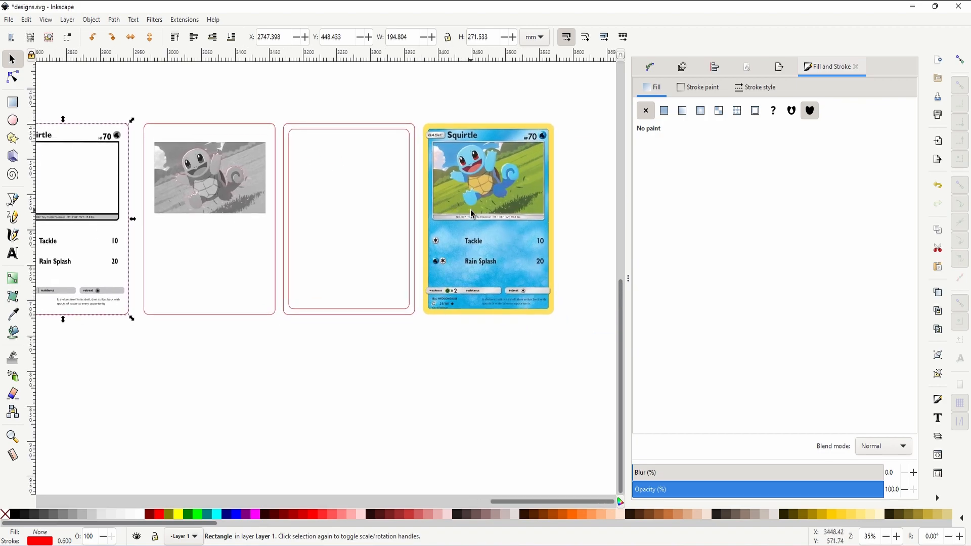
key(z)
shift+click(417, 347)
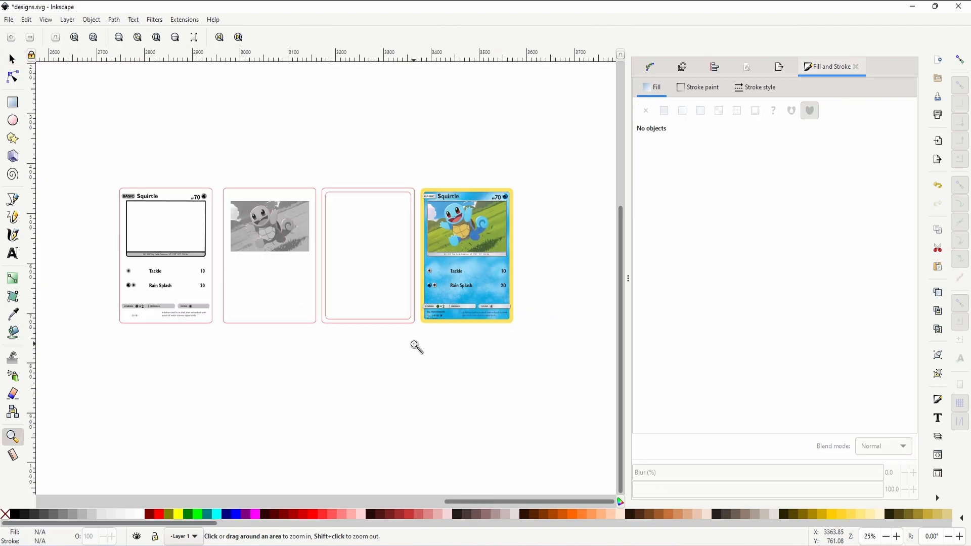
click(12, 59)
drag(90, 169, 520, 356)
click(499, 397)
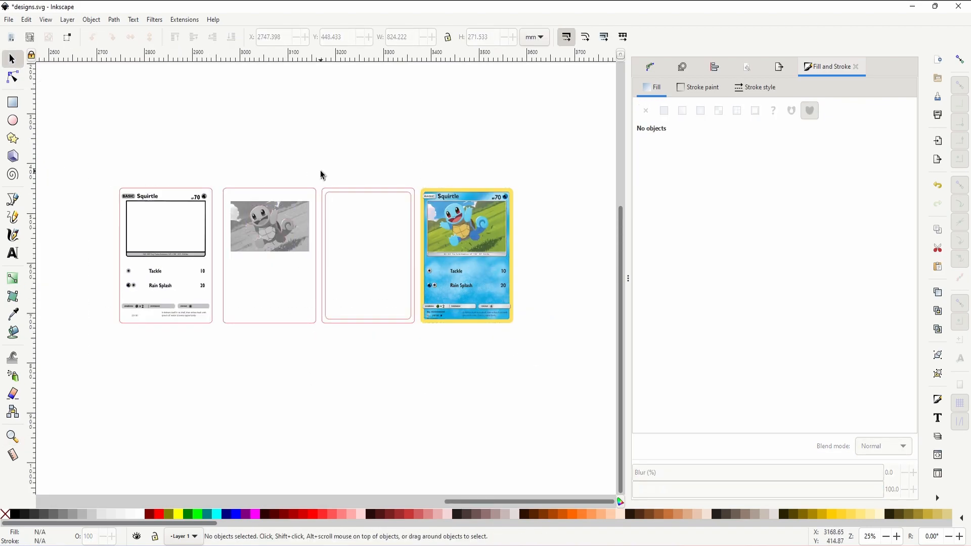
drag(320, 171, 88, 404)
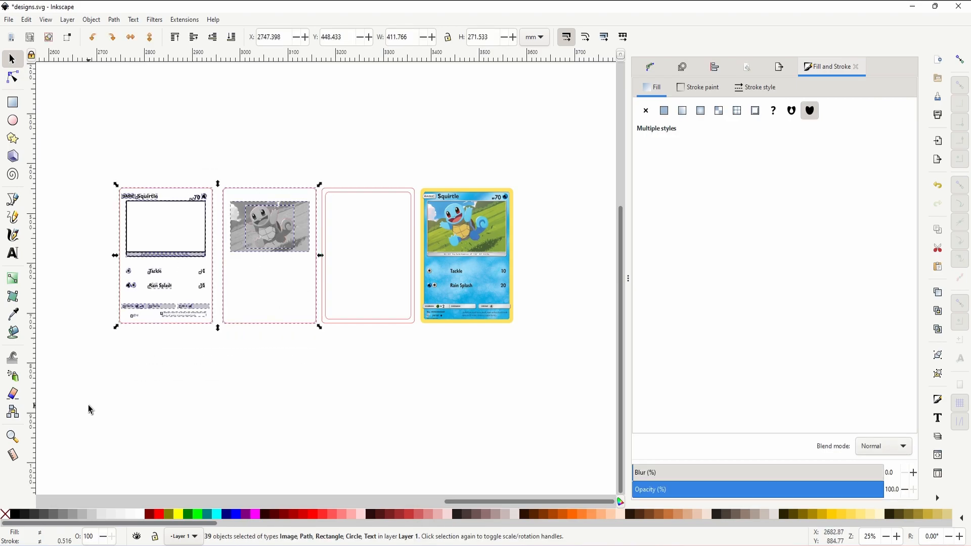
click(88, 406)
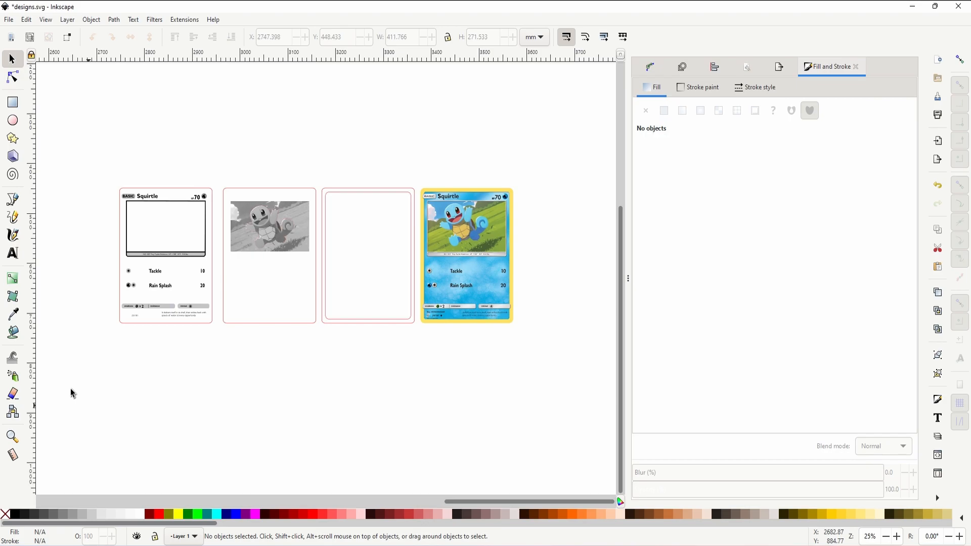
drag(108, 185, 415, 340)
click(414, 347)
drag(115, 169, 418, 334)
click(373, 386)
key(z)
shift+click(372, 384)
key(s)
drag(158, 229, 404, 406)
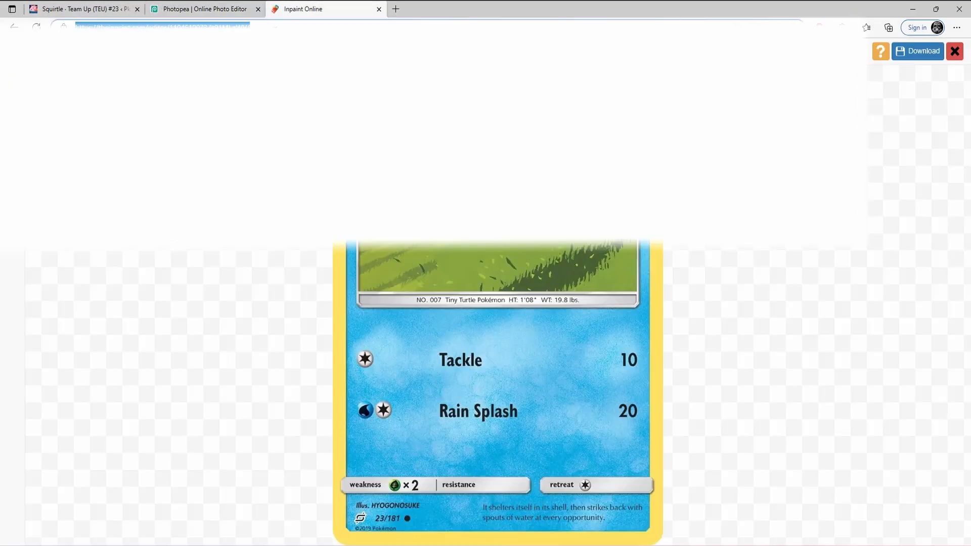
- In the web browser, search for "pokemon card back" and copy the DeviantArt card back image
text(pokemon card back)
key(Return)
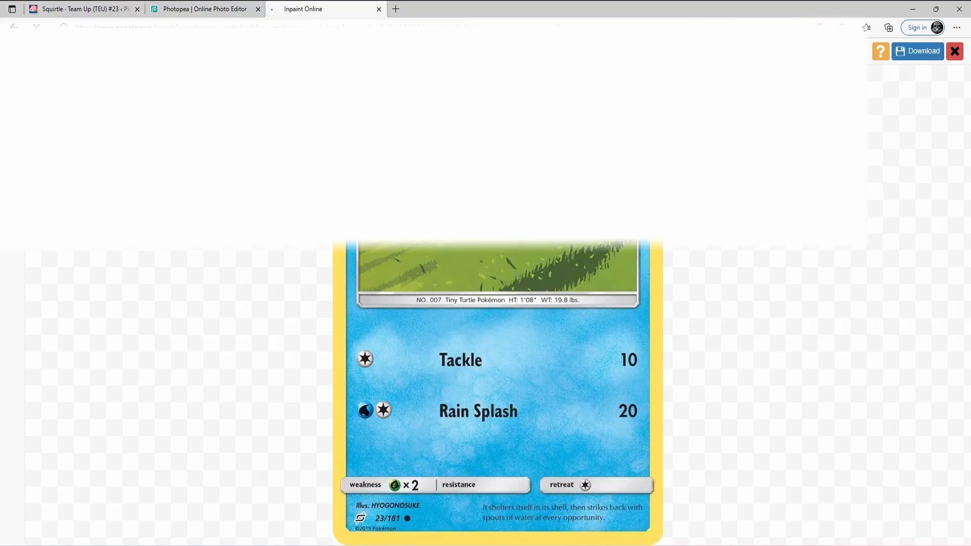
click(138, 213)
right_click(610, 218)
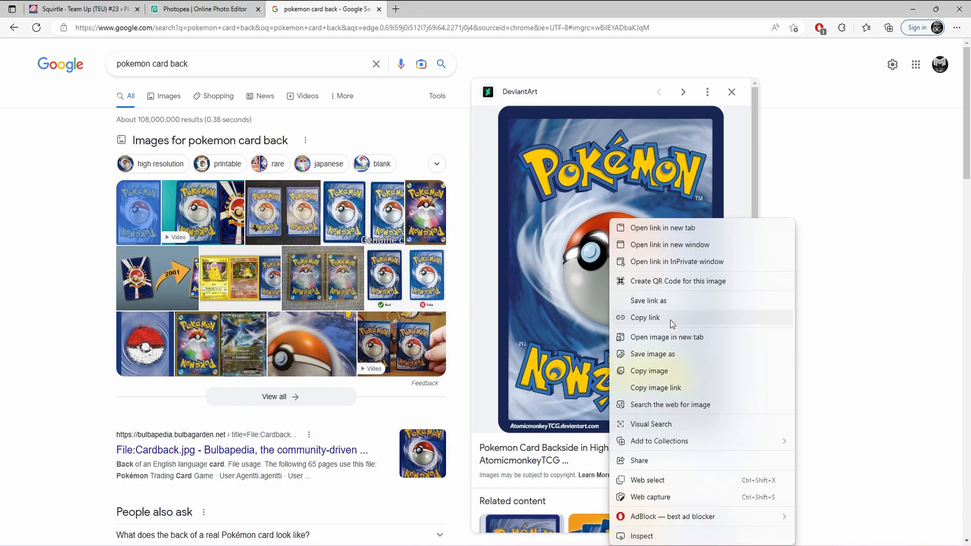
click(658, 371)
- Paste the card back into the blank Photopea project and turn it grayscale with a Black & White adjustment
click(202, 8)
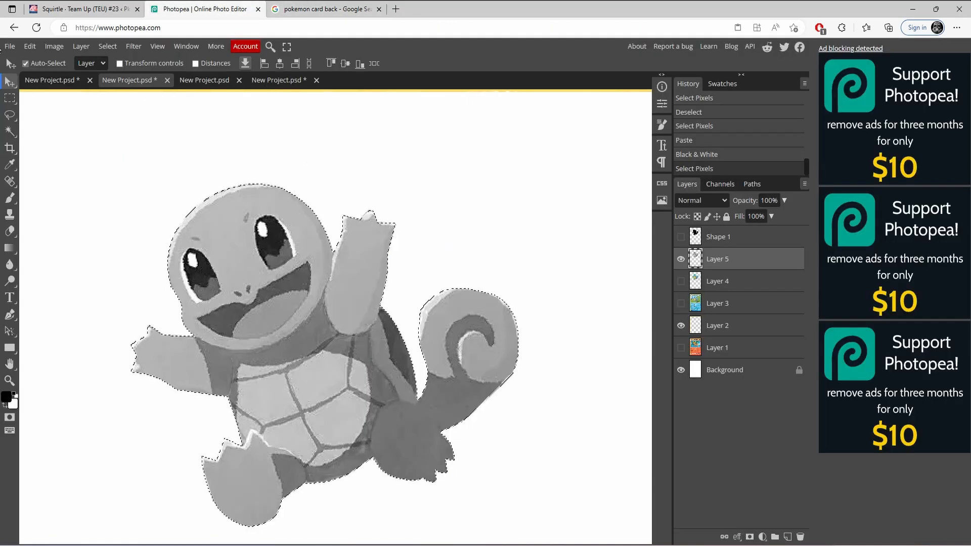
click(10, 46)
click(203, 80)
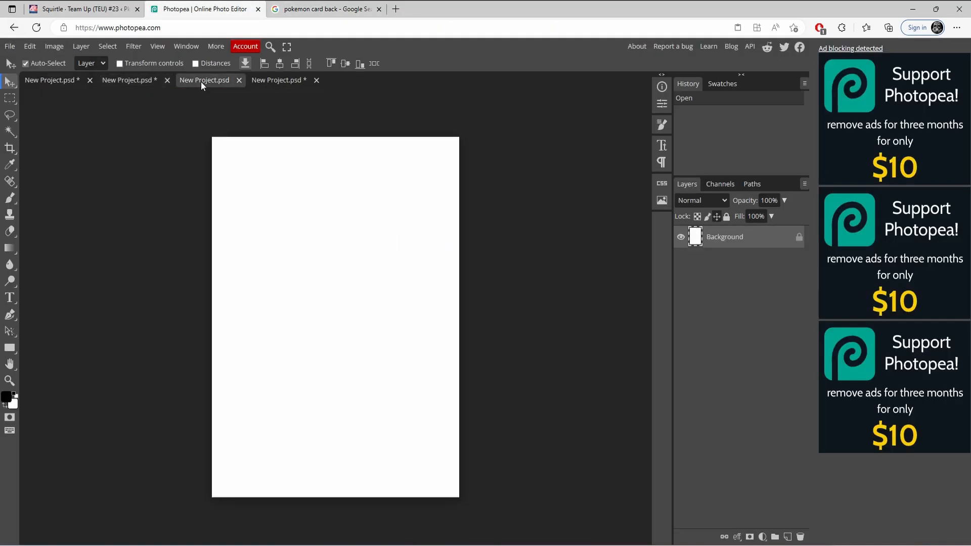
key(ctrl+v)
click(55, 46)
mouse_move(101, 82)
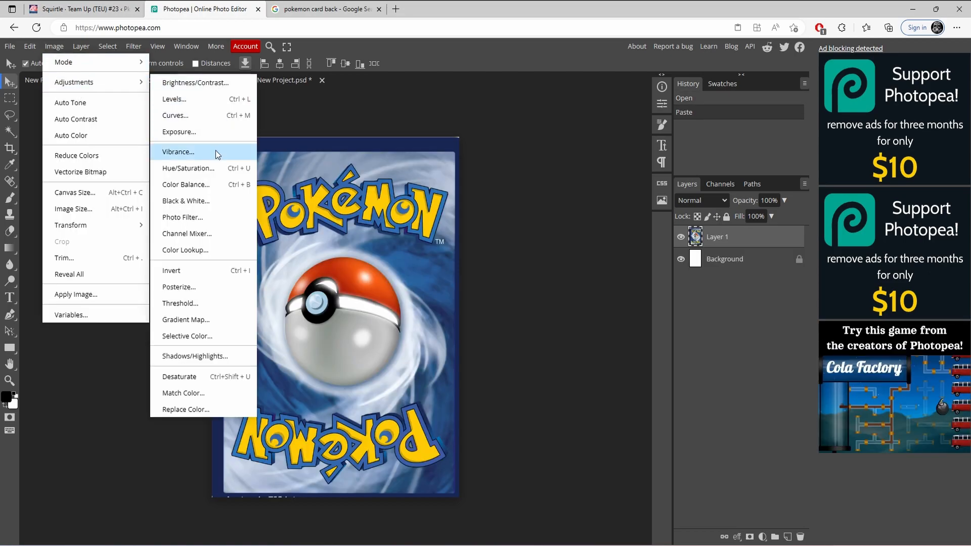
click(201, 200)
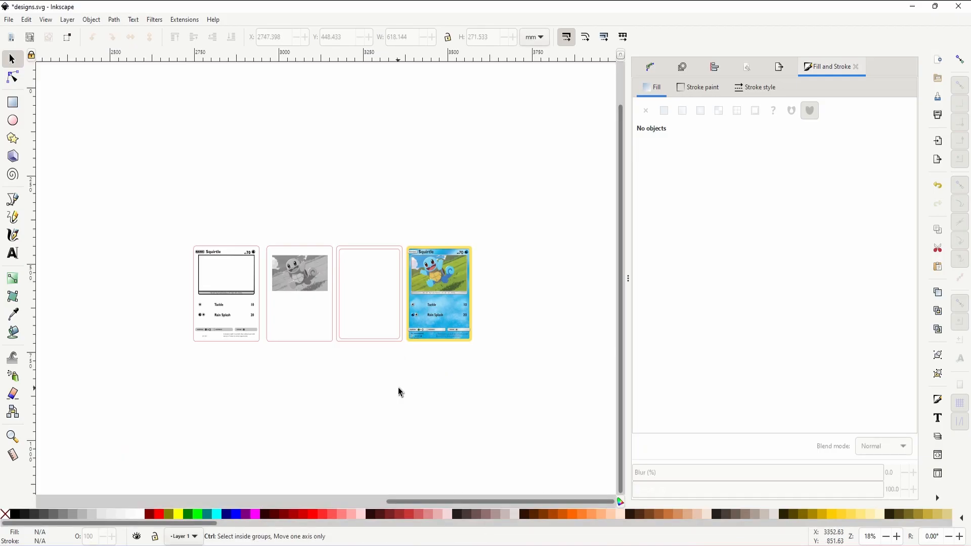
- Paste the grayscale card back into the Inkscape drawing and place it left of the framed Squirtle card
key(ctrl+v)
drag(398, 379, 150, 288)
key(z)
click(149, 291)
click(11, 59)
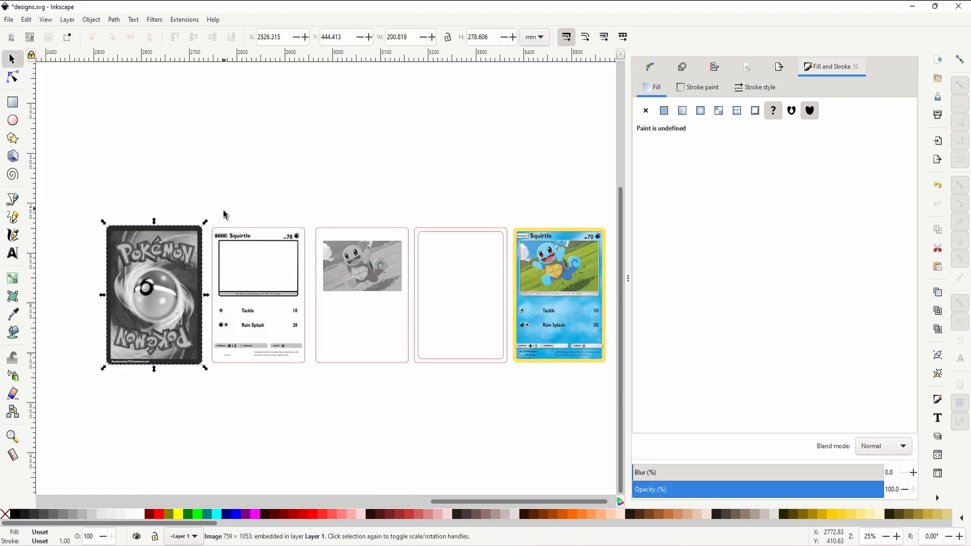
- Compare the size and alignment of the framed text card's parts with the grayscale card back beside it
drag(206, 217, 312, 369)
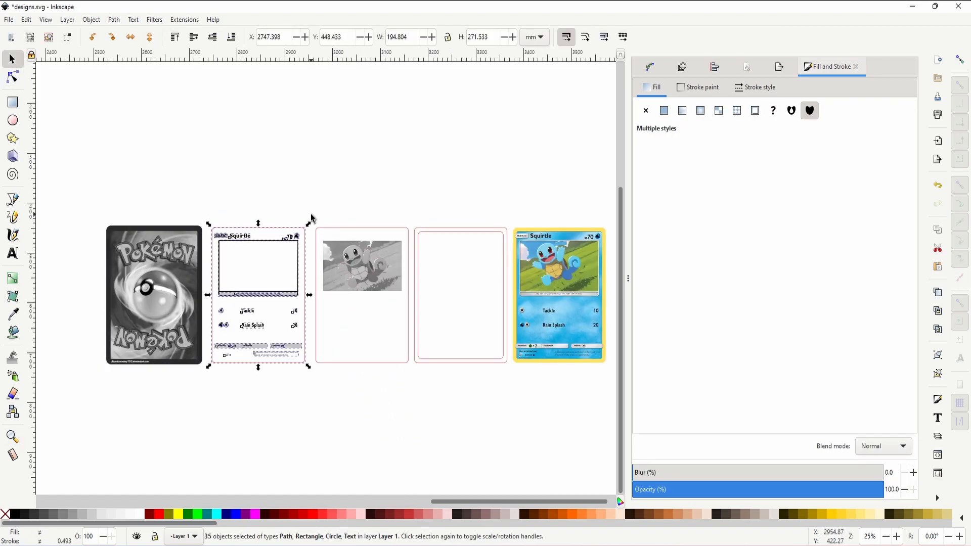
click(310, 214)
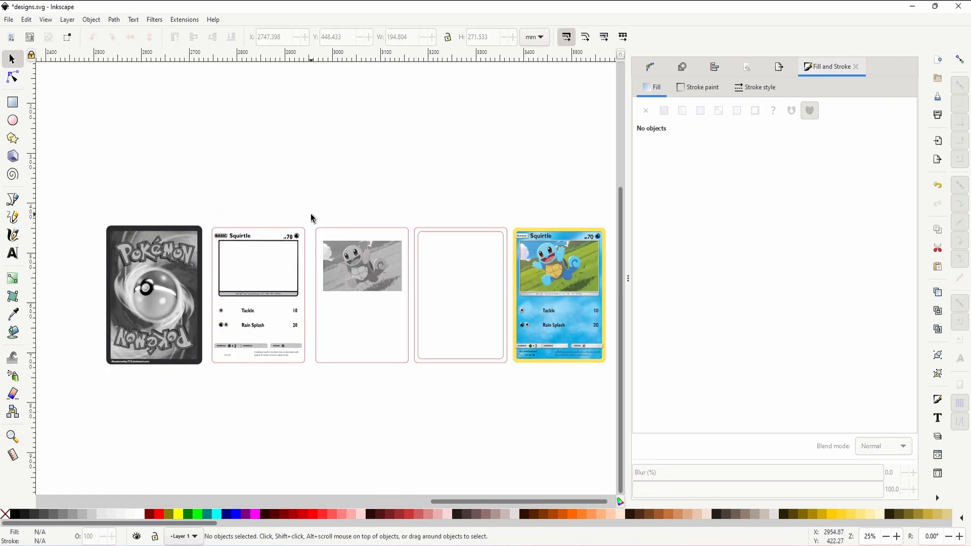
drag(310, 214, 210, 406)
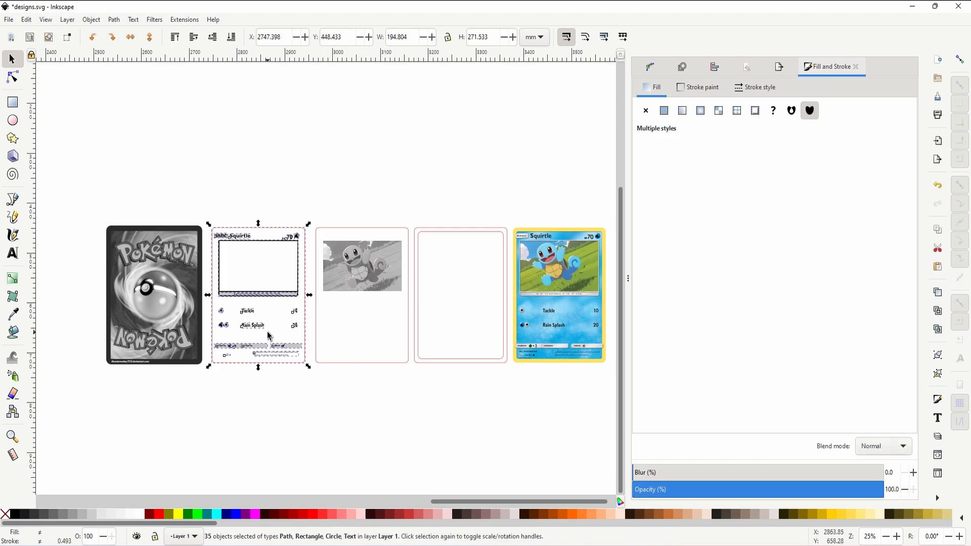
scroll(263, 329, up, 2)
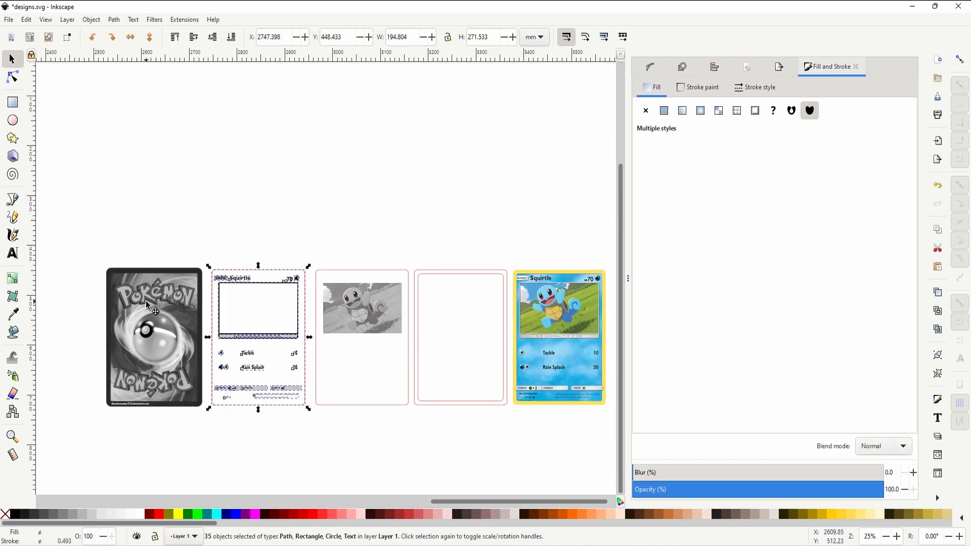
mouse_move(146, 301)
mouse_down()
mouse_move(254, 301)
mouse_move(150, 298)
mouse_up()
click(220, 245)
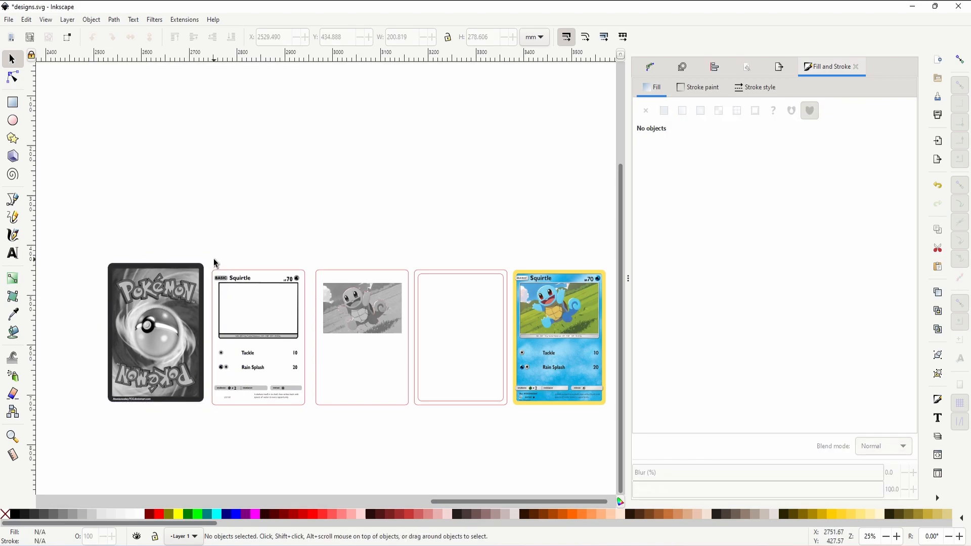
drag(211, 263, 297, 443)
click(211, 259)
drag(210, 259, 310, 411)
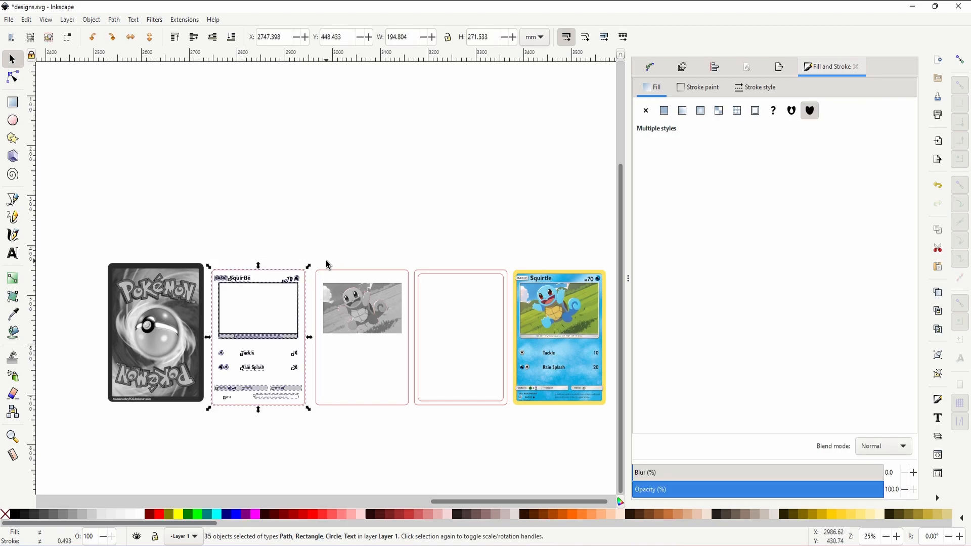
- Scale the grayscale card back down slightly to match the framed text card and line it up on that card's left
drag(83, 255, 210, 430)
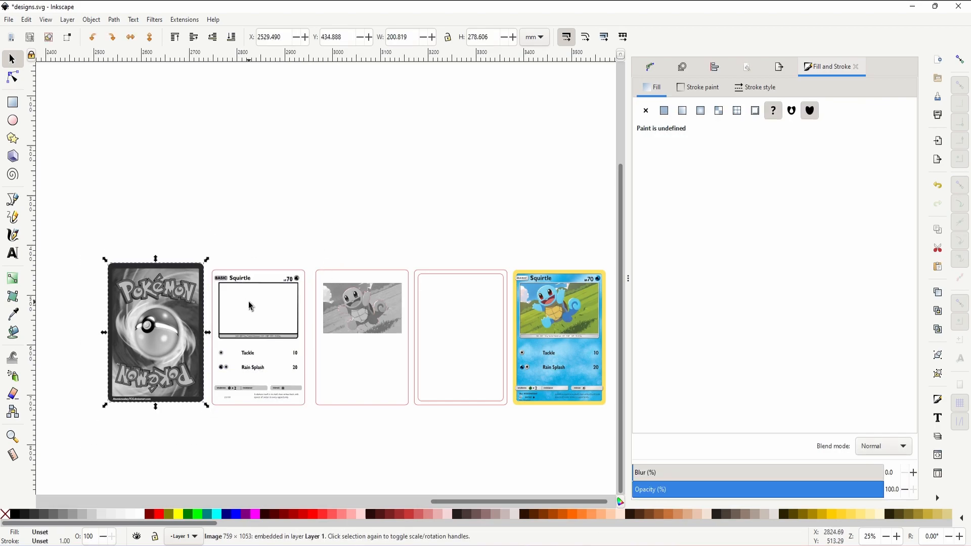
drag(206, 260, 202, 261)
drag(160, 319, 149, 326)
click(221, 243)
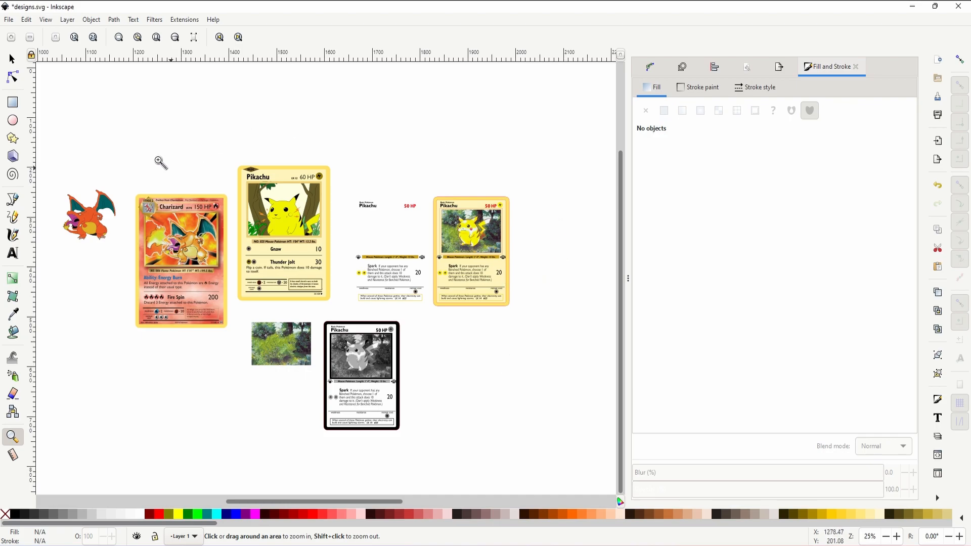
- Leave the zoomed view of the earlier Charizard and Pikachu cards and switch to the web browser
click(12, 60)
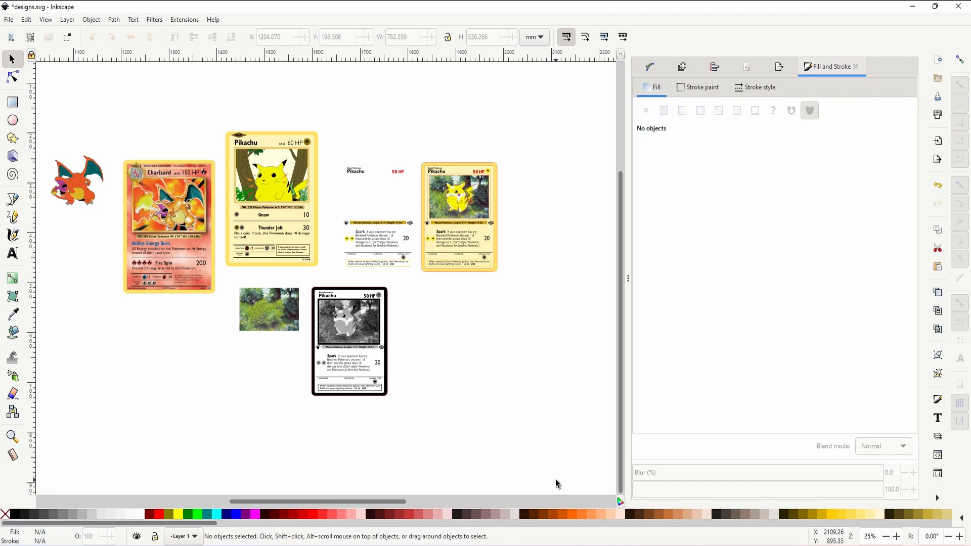
click(481, 544)
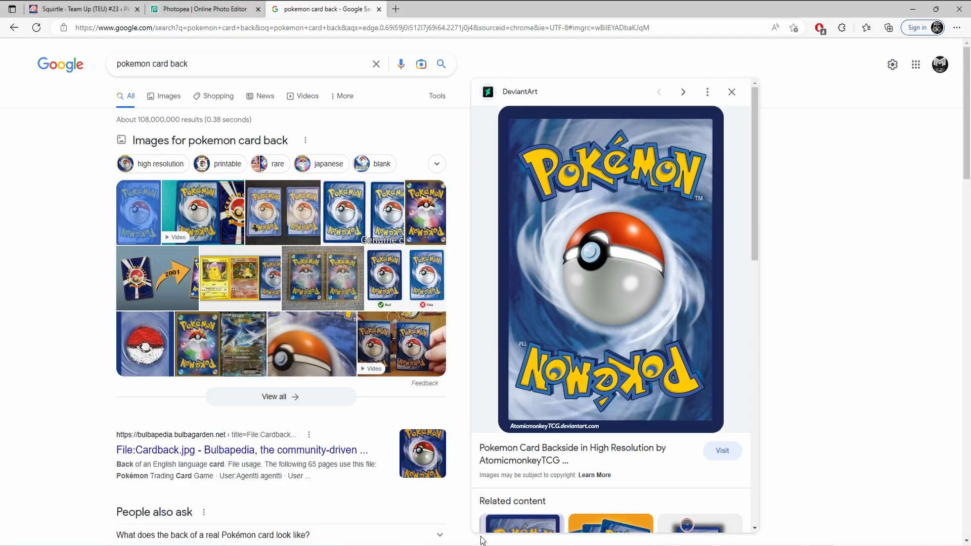